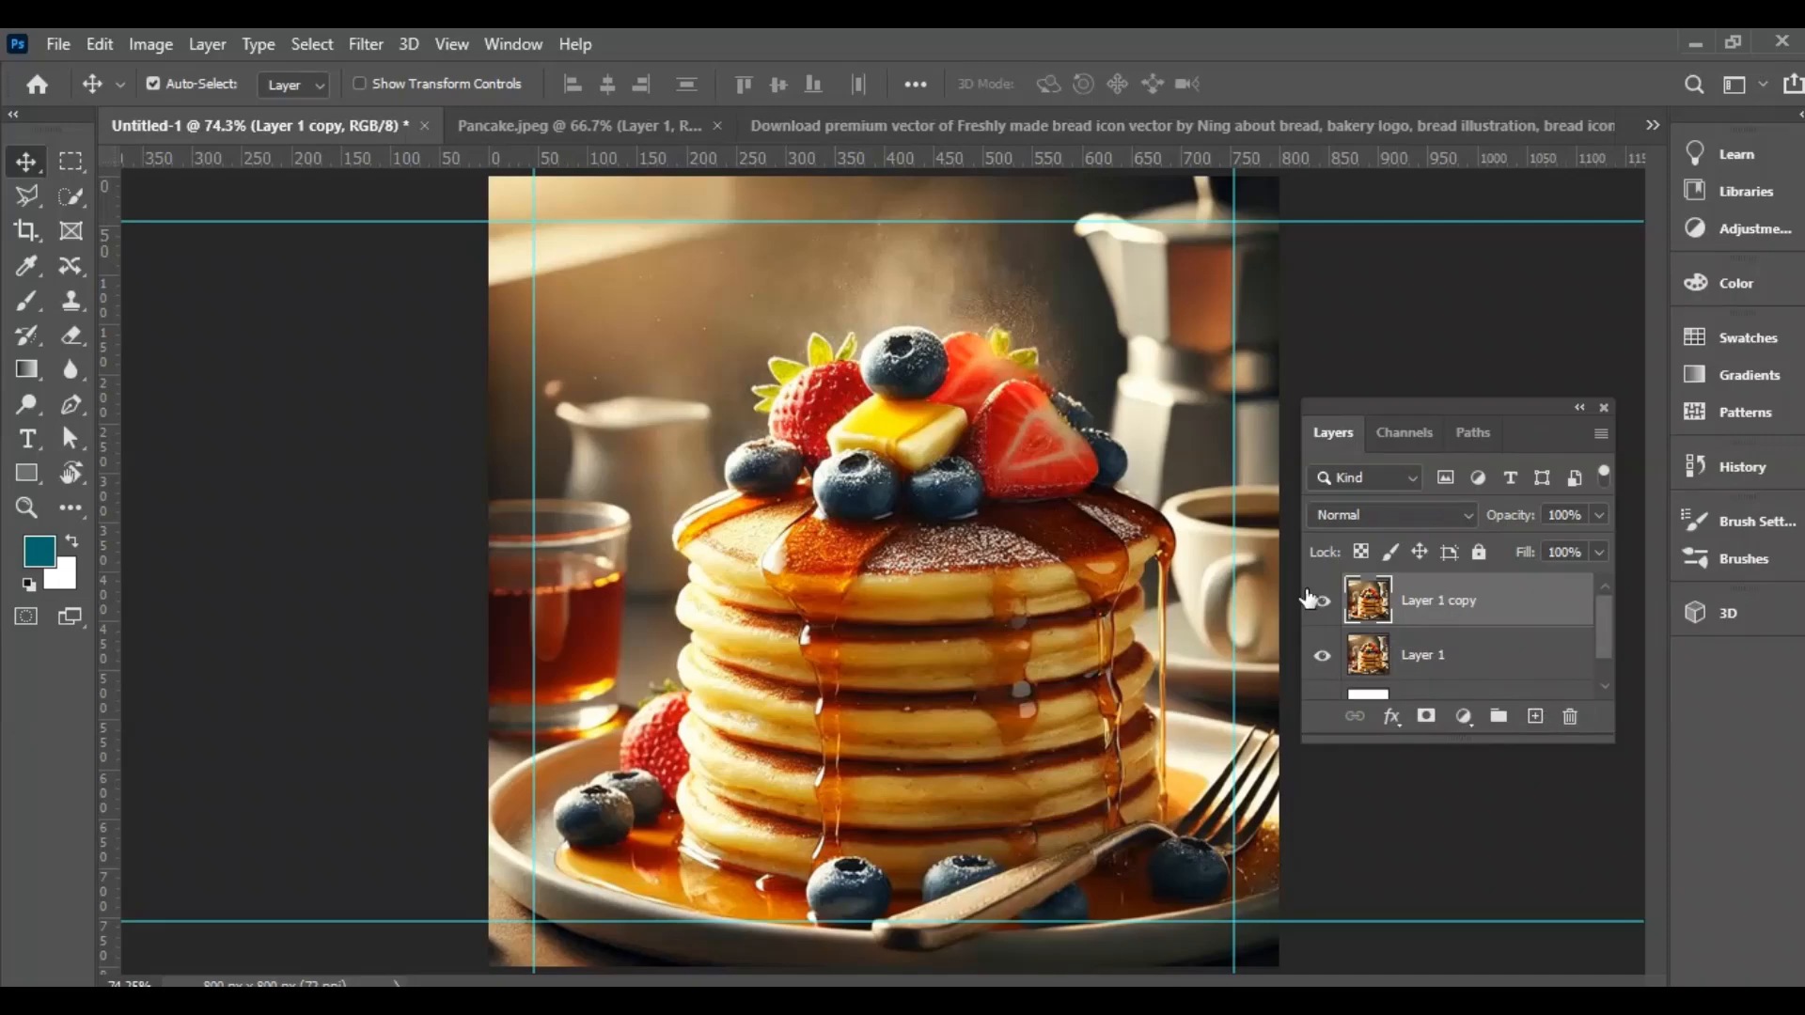
Hide the pancake photo copy and add a teal-filled layer above the original photo, blended with Hard Light.
left_click(1321, 601)
left_click(1474, 669)
left_click(1536, 718)
key("alt+BackSpace")
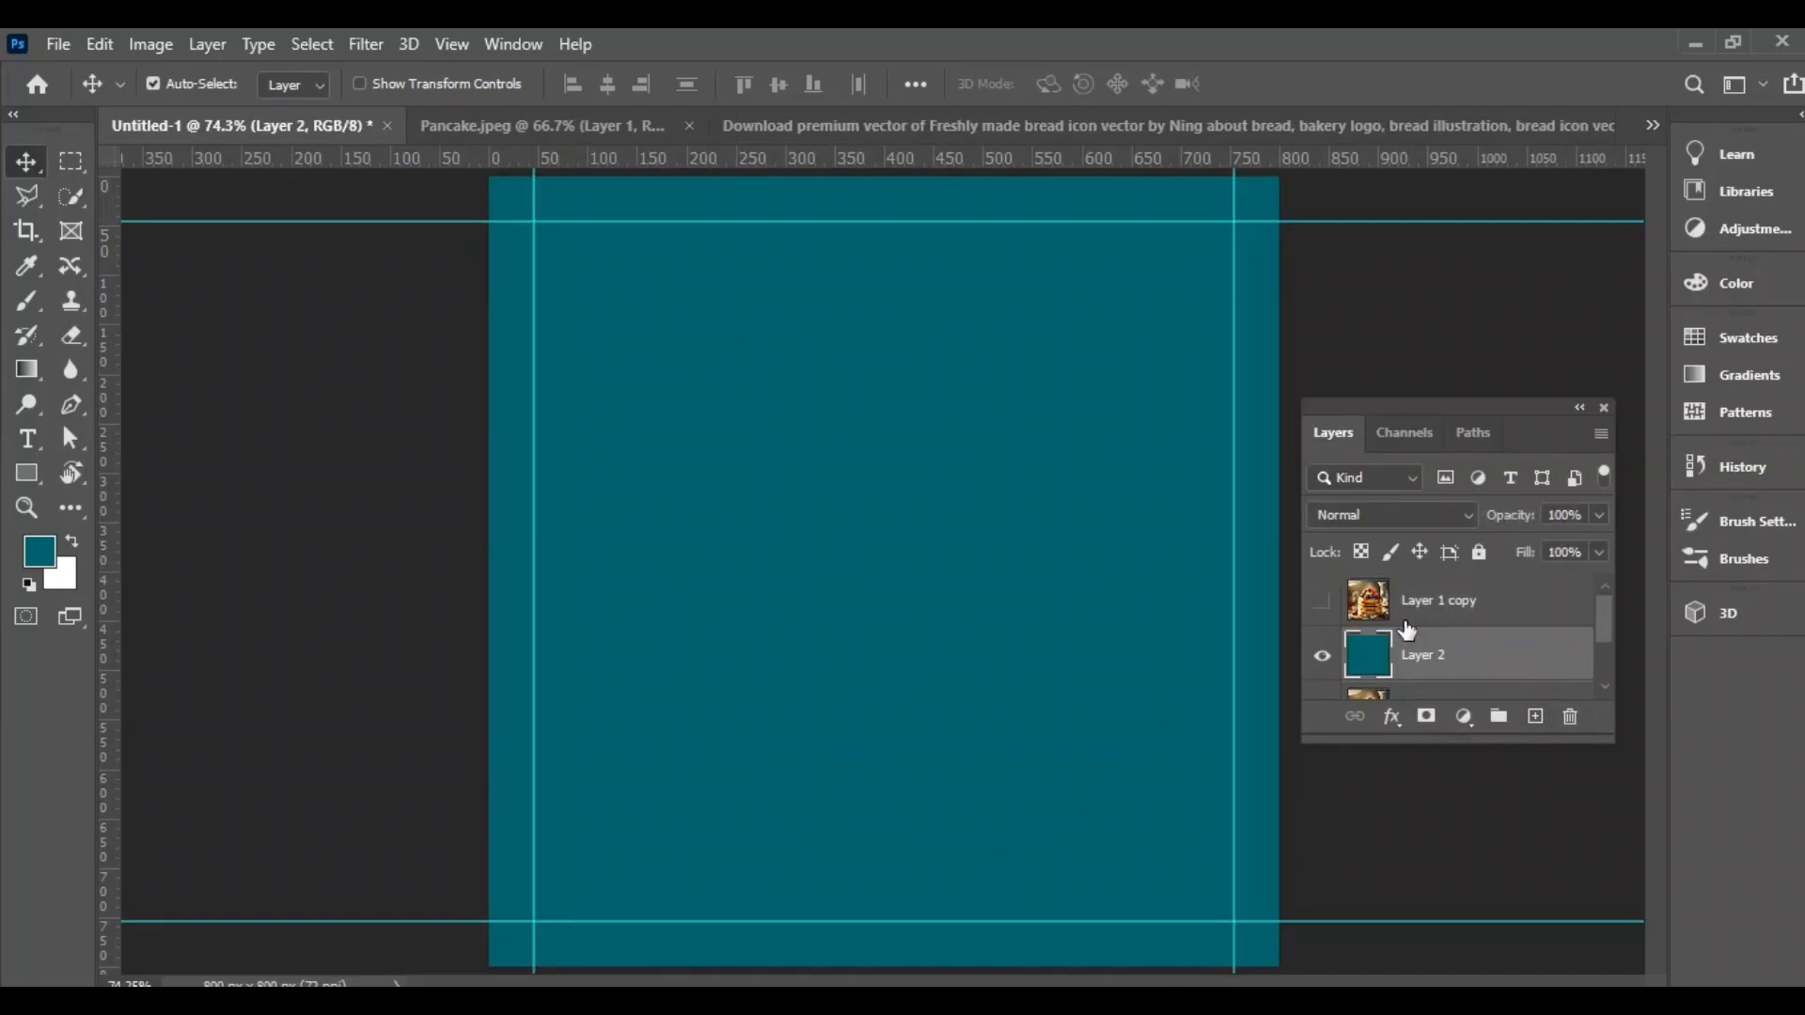
left_click(1410, 515)
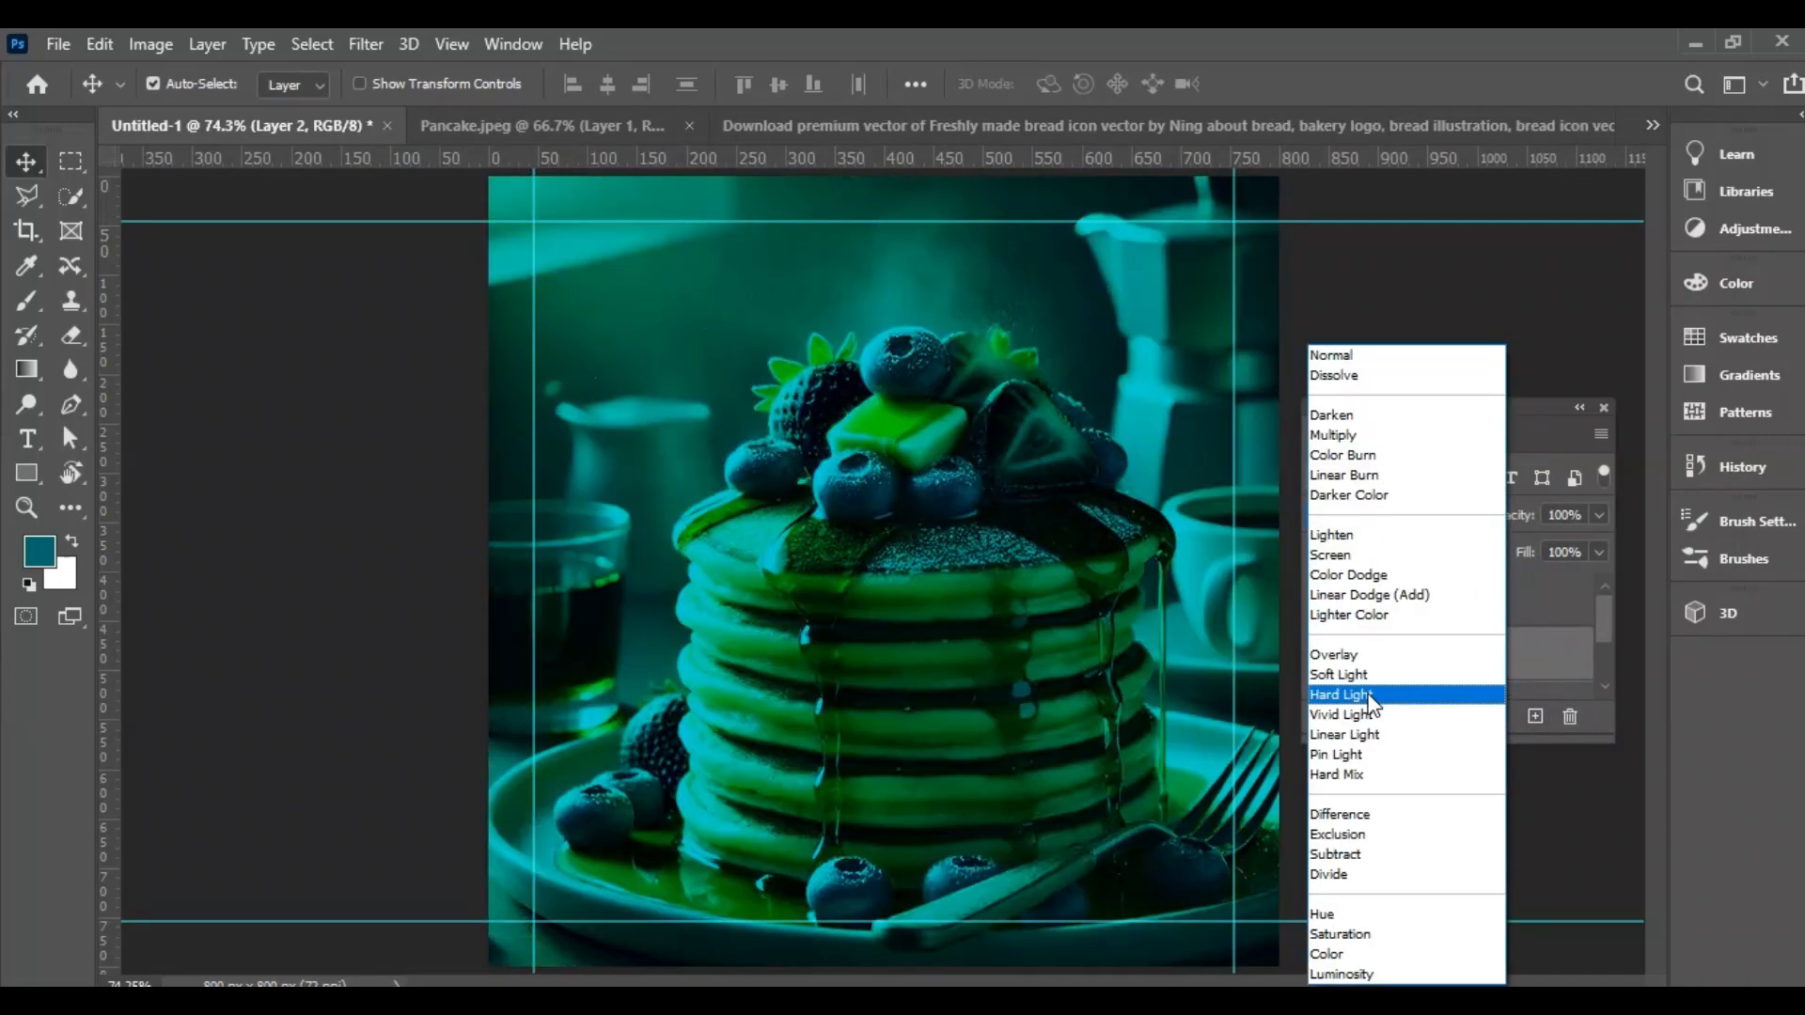
left_click(1370, 698)
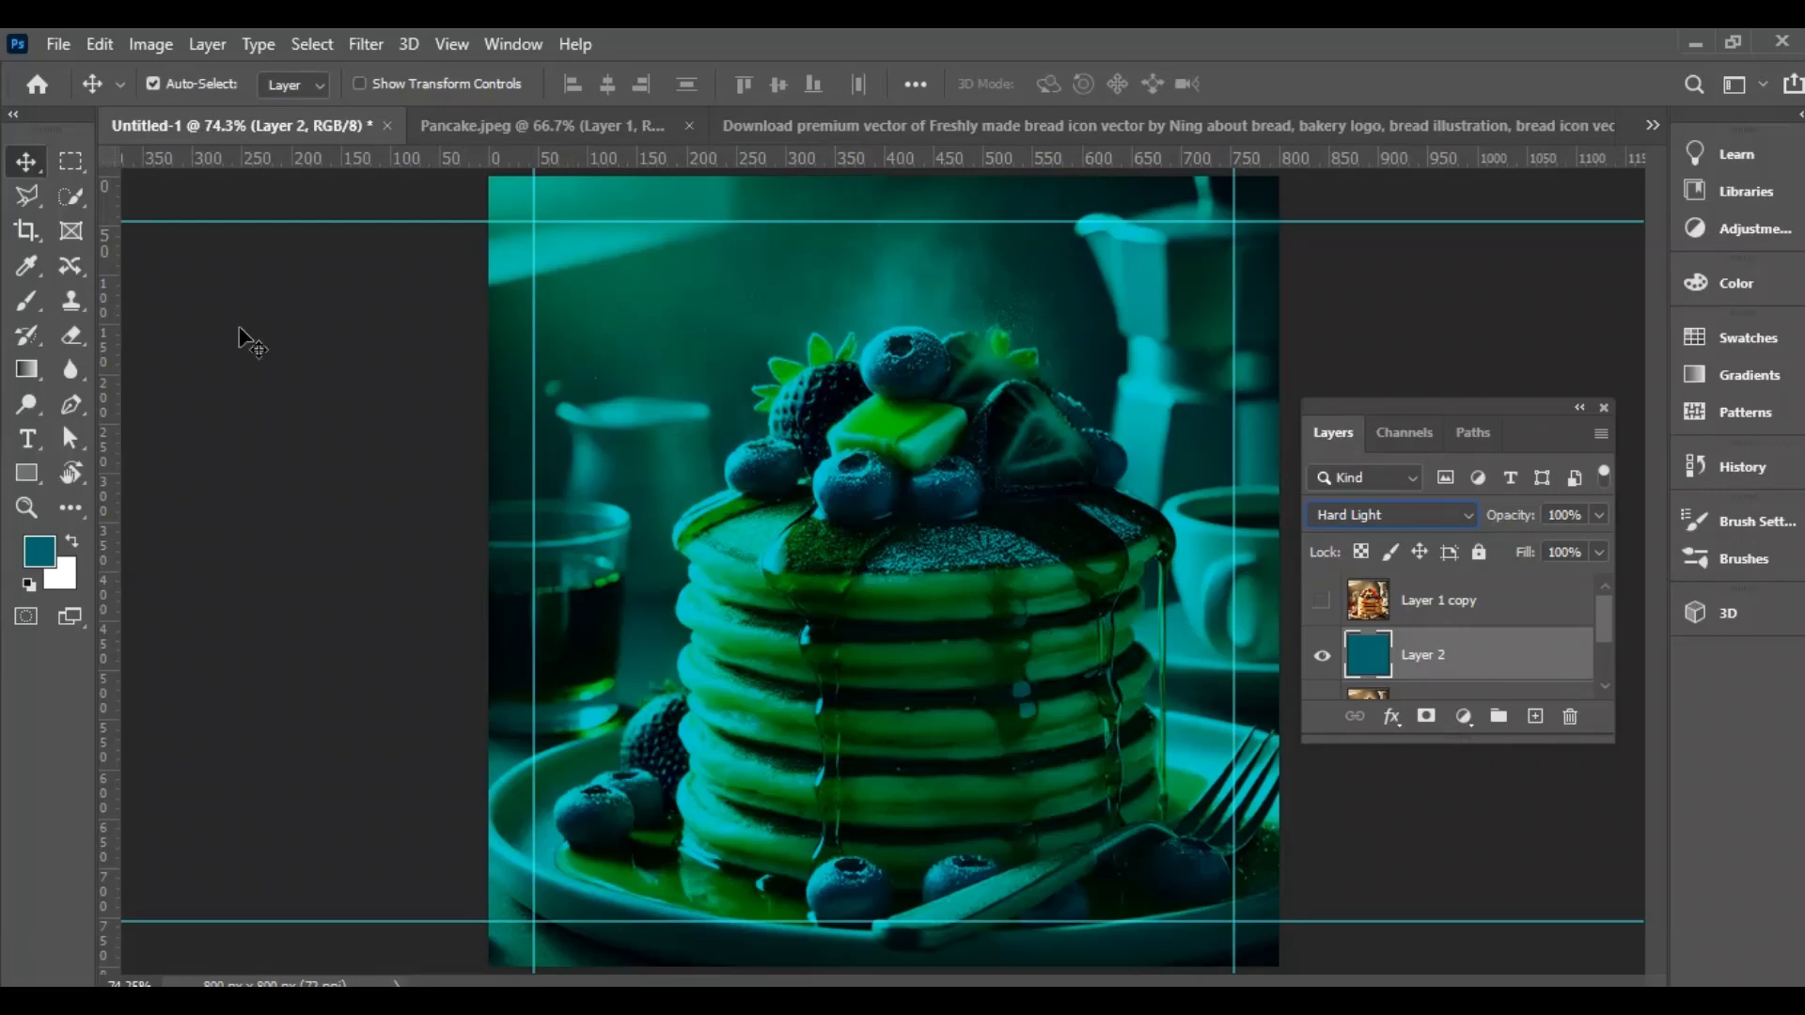
Draw a square Rectangle shape about 523 px wide over the middle of the canvas.
left_click(27, 473)
left_click(143, 470)
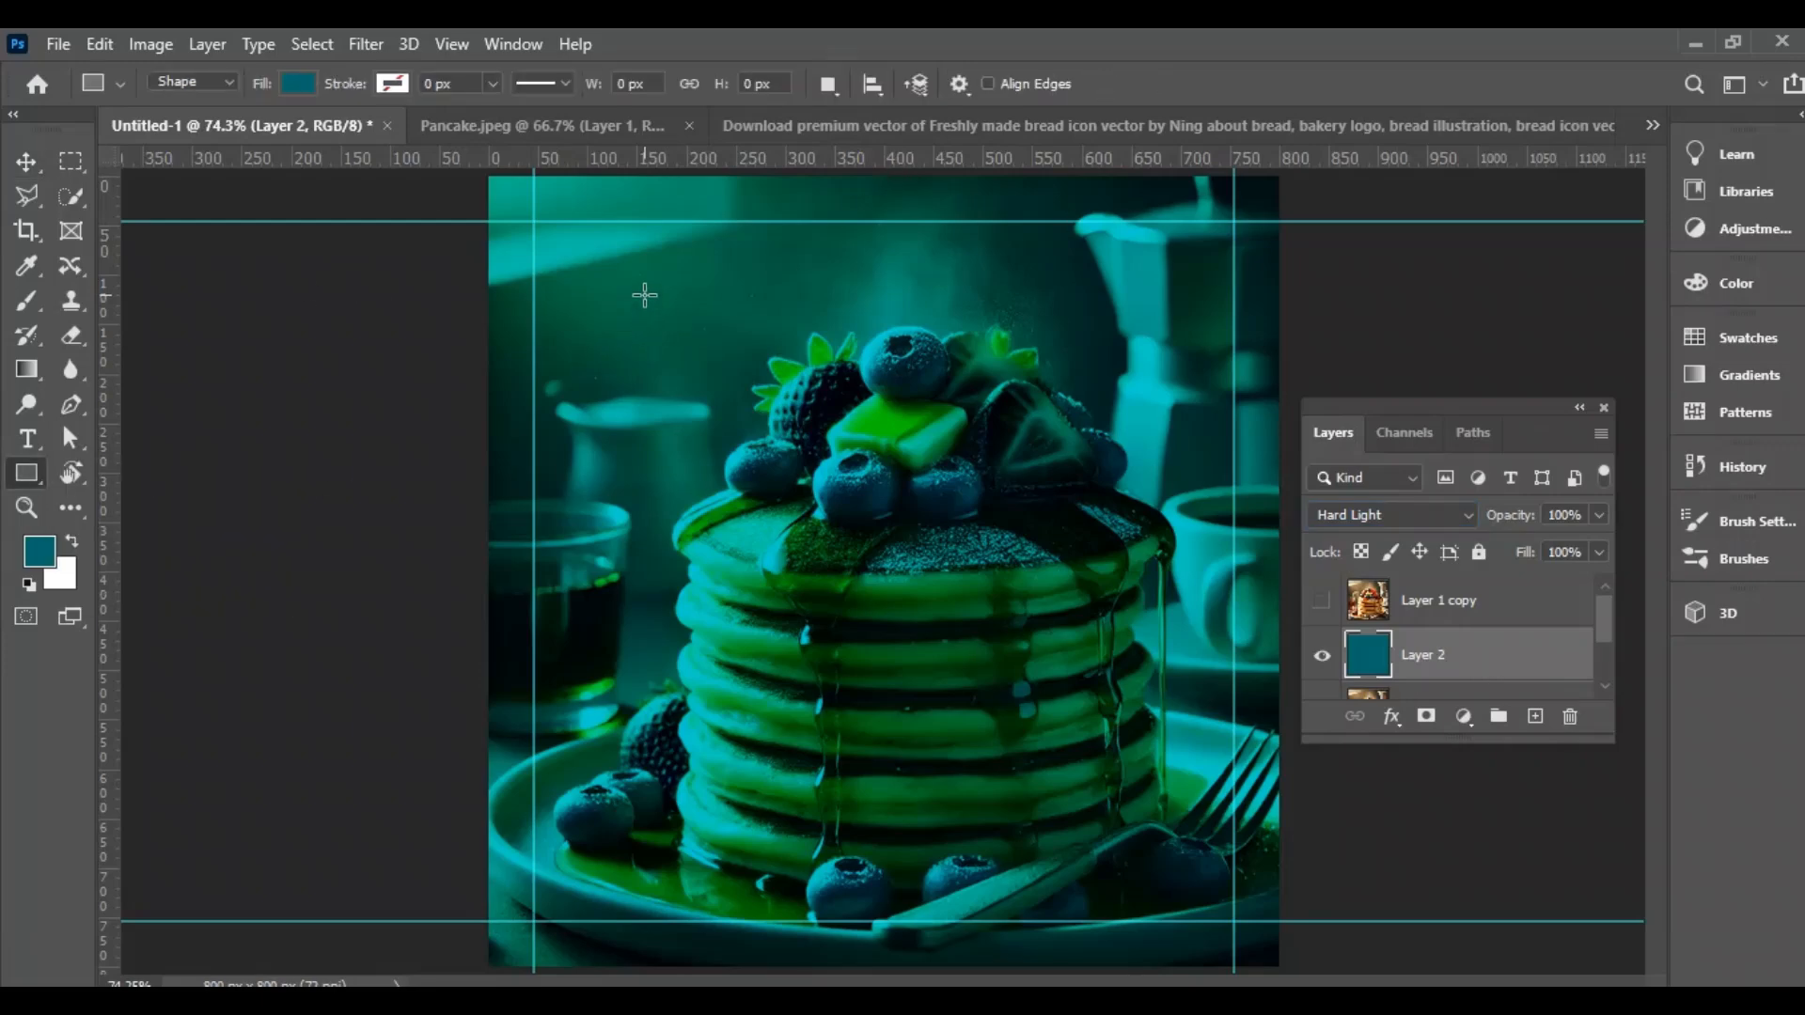
mouse_move(645, 295)
left_mouse_down()
mouse_move(1031, 749)
mouse_move(1161, 815)
left_mouse_up()
Give the square a gold stroke 8 px wide.
left_click(190, 485)
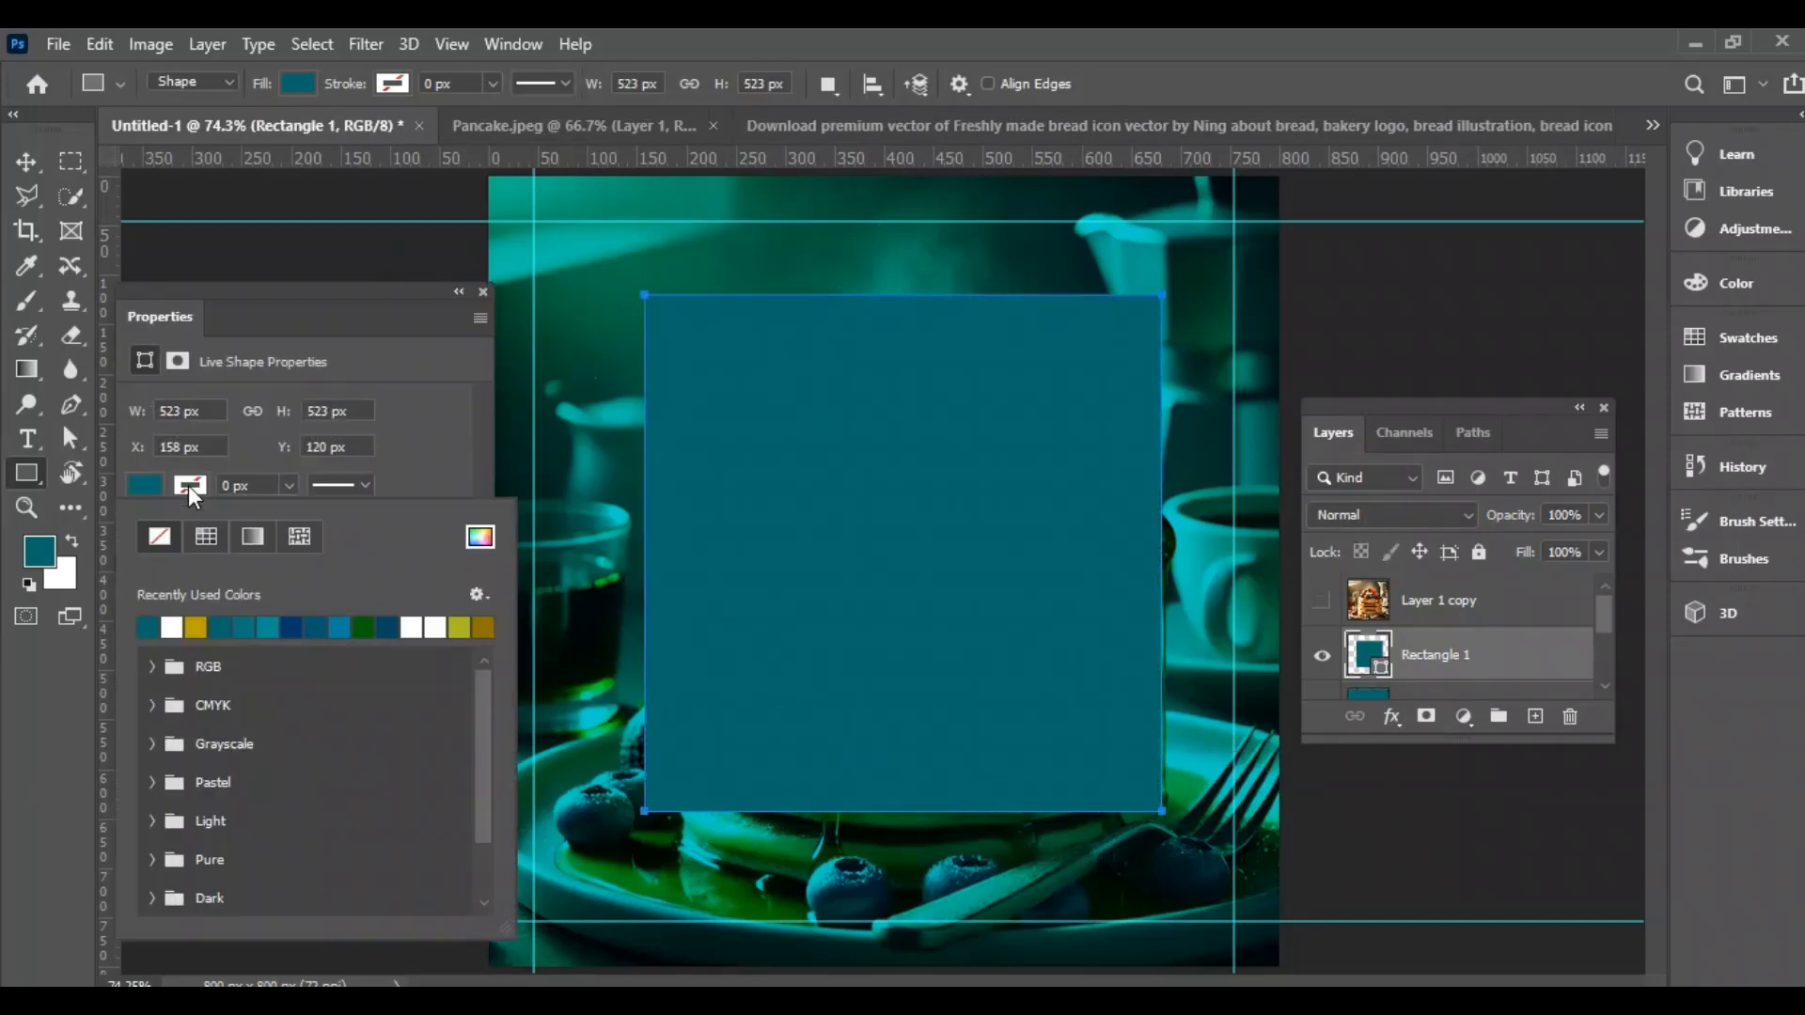
left_click(195, 626)
left_click(289, 485)
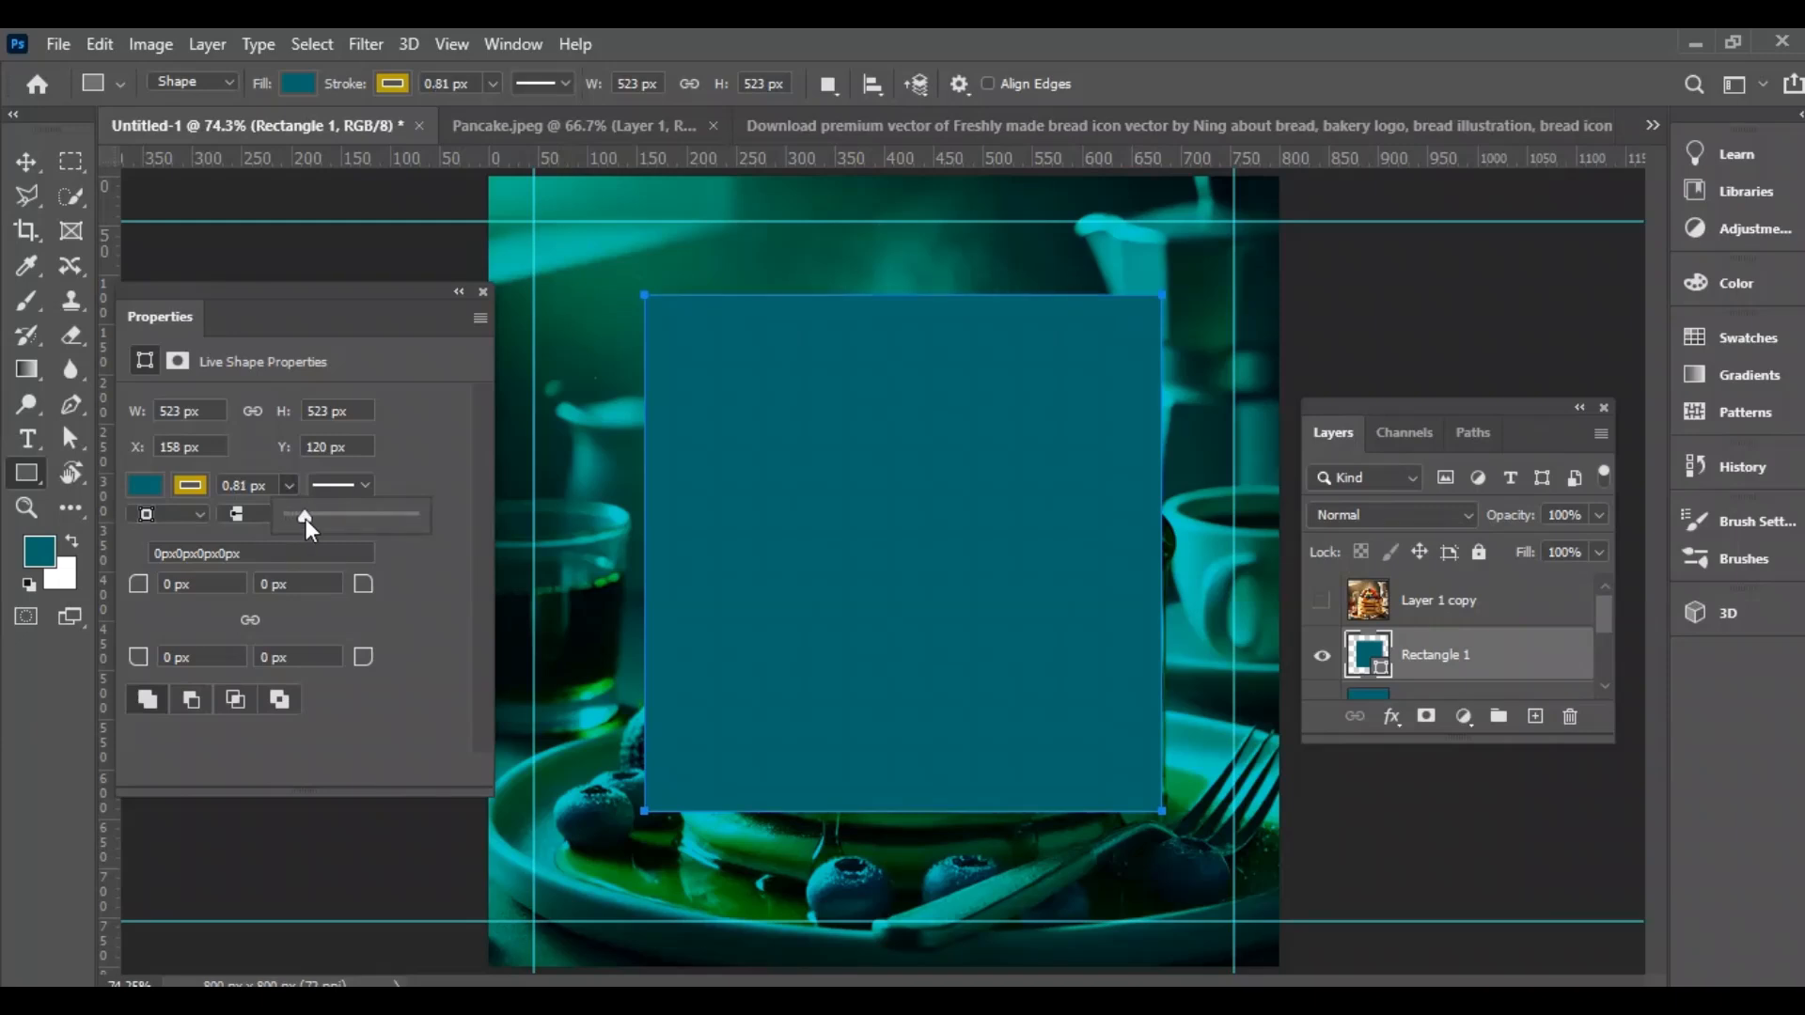
left_click_drag(307, 518, 321, 517)
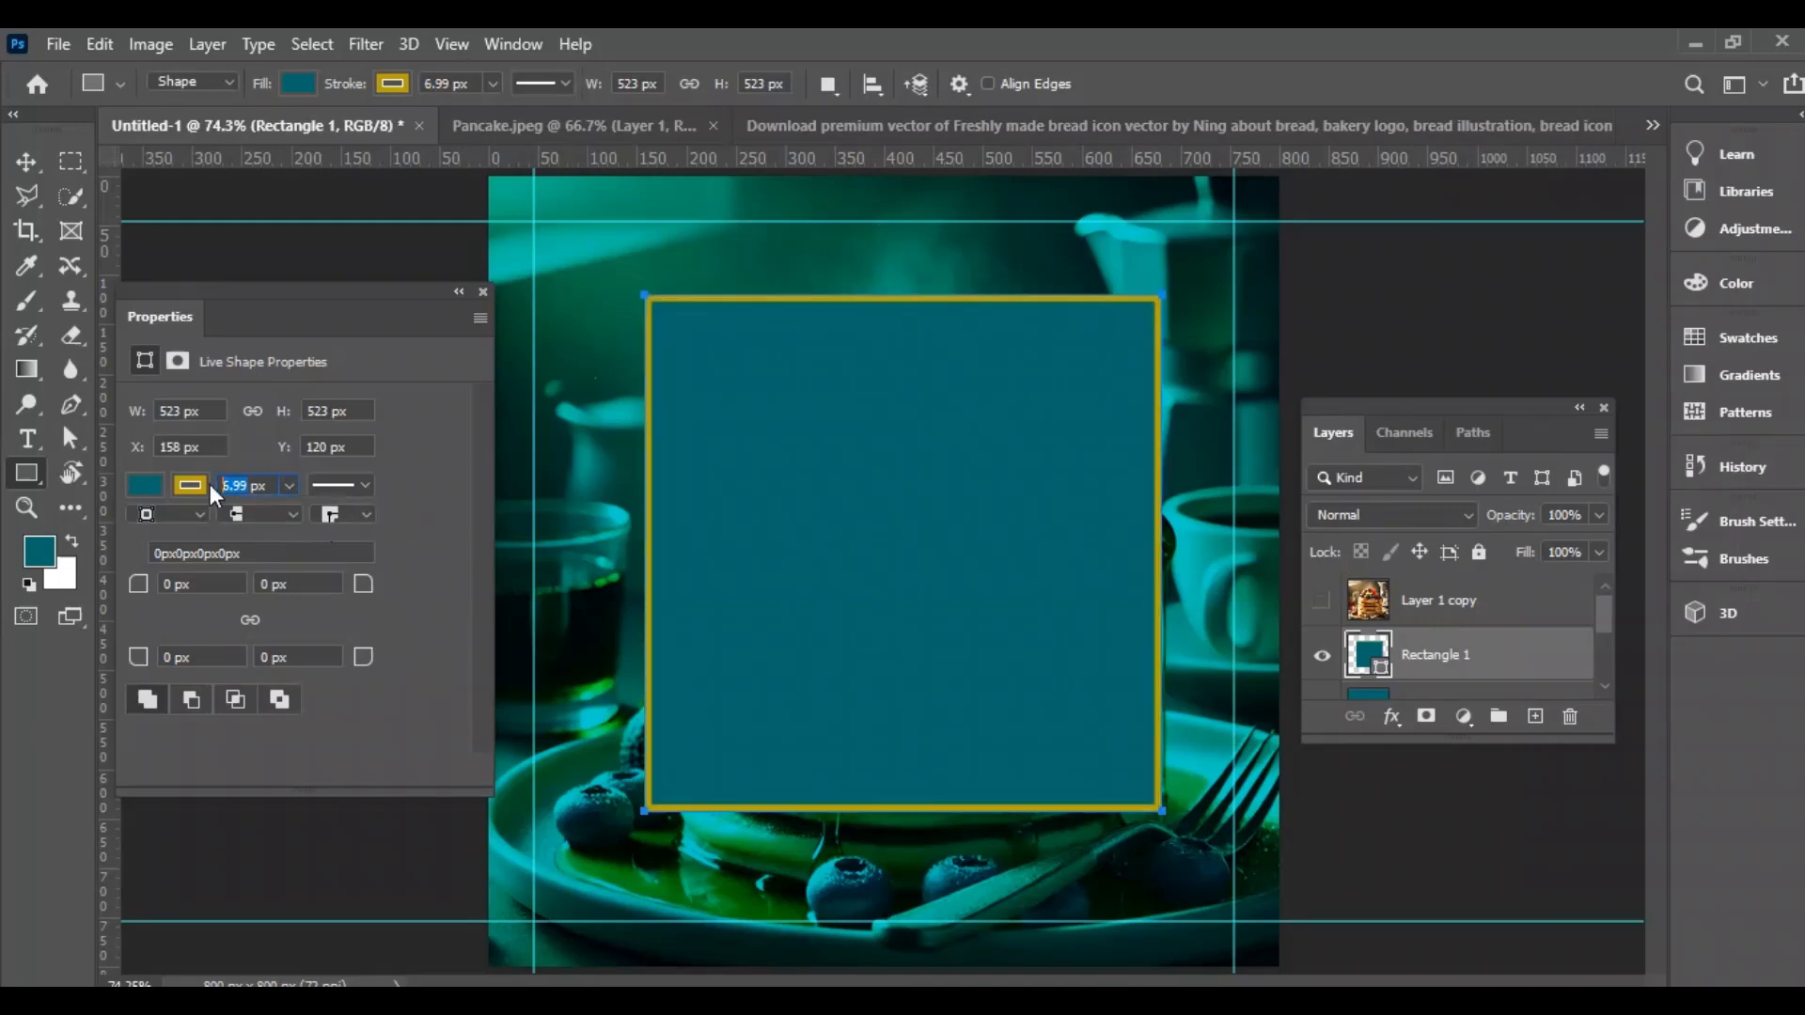
type("8")
key("Return")
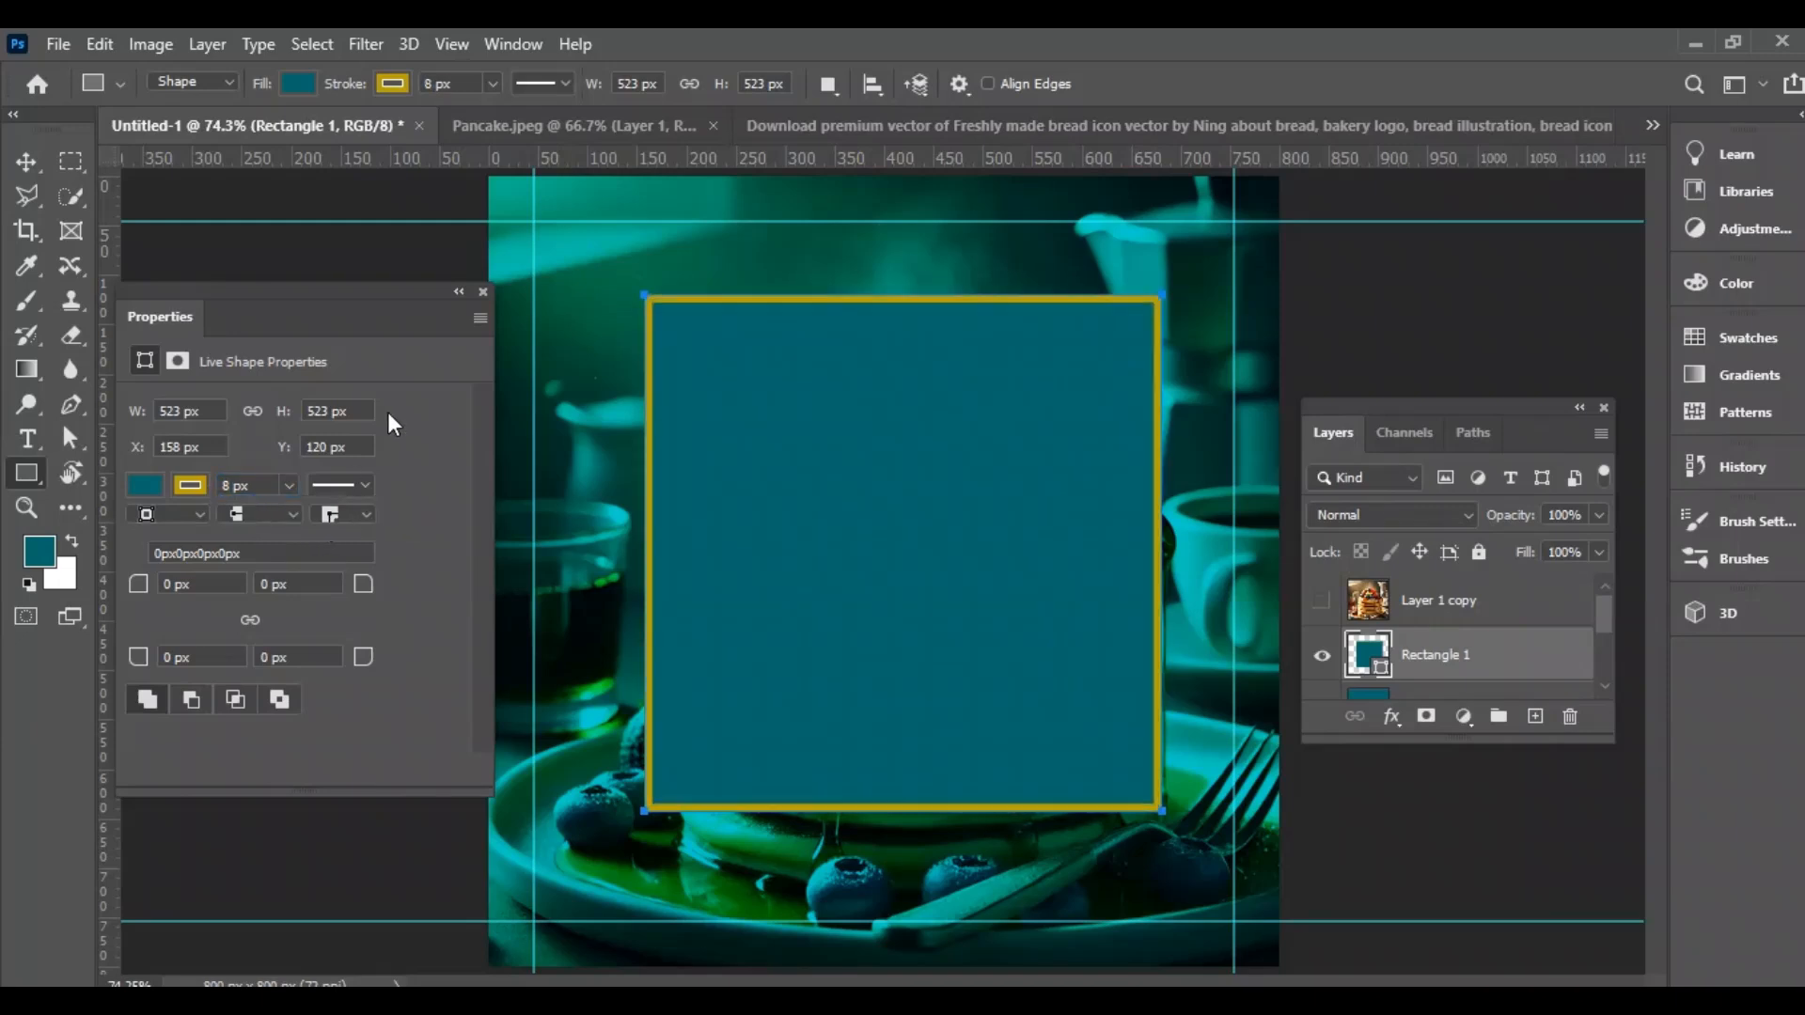
left_click(195, 513)
left_click(192, 549)
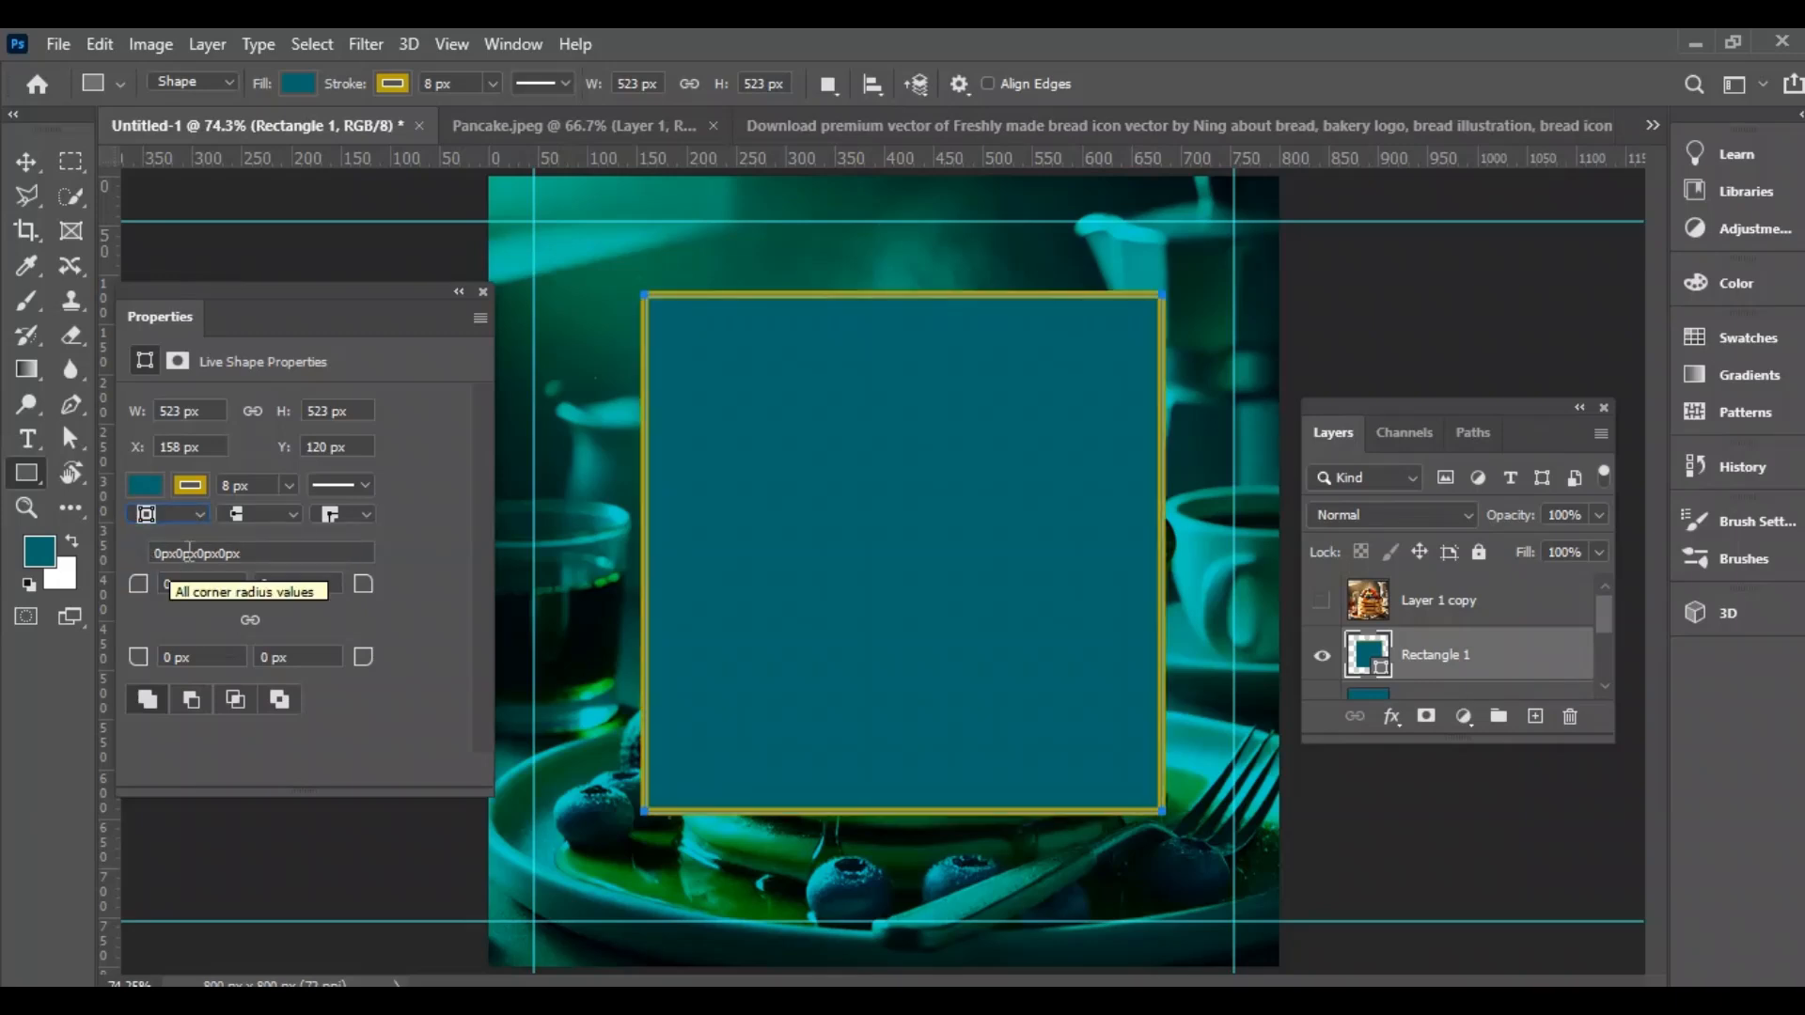
left_click(195, 513)
left_click(192, 531)
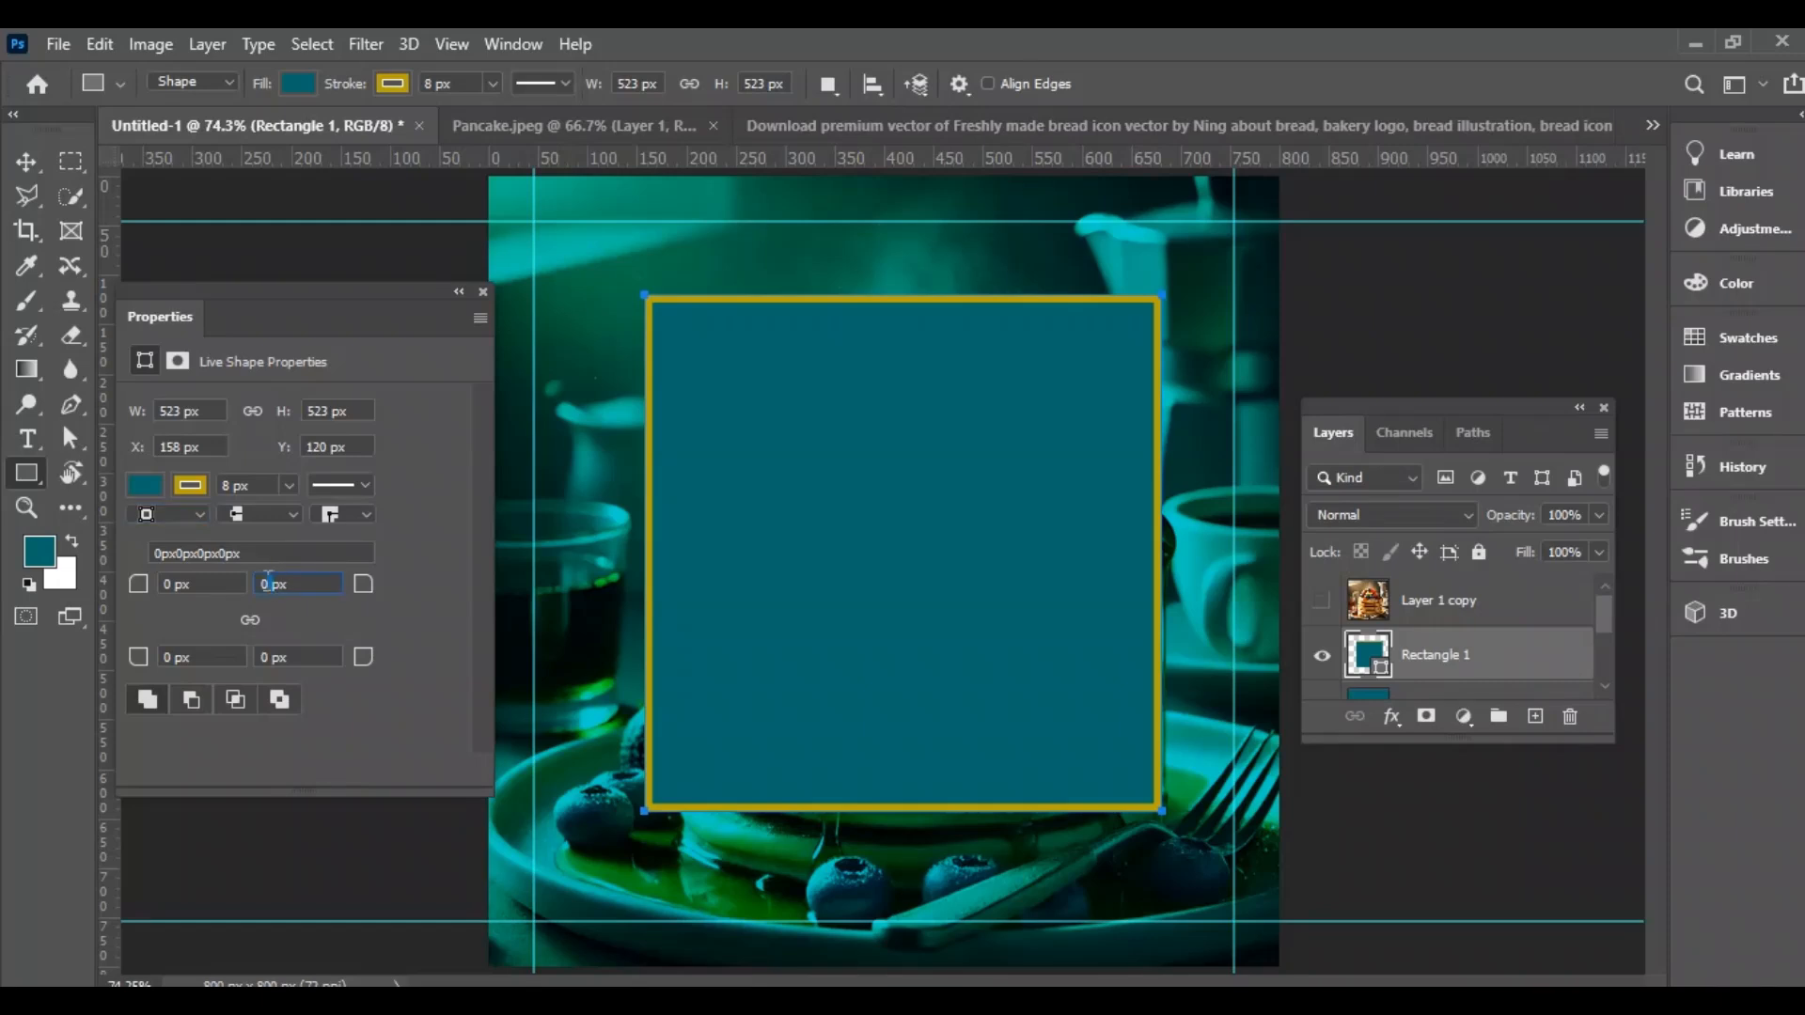
Round the square's top-right and bottom-left corners with a 200 px radius each.
type("200")
key("Return")
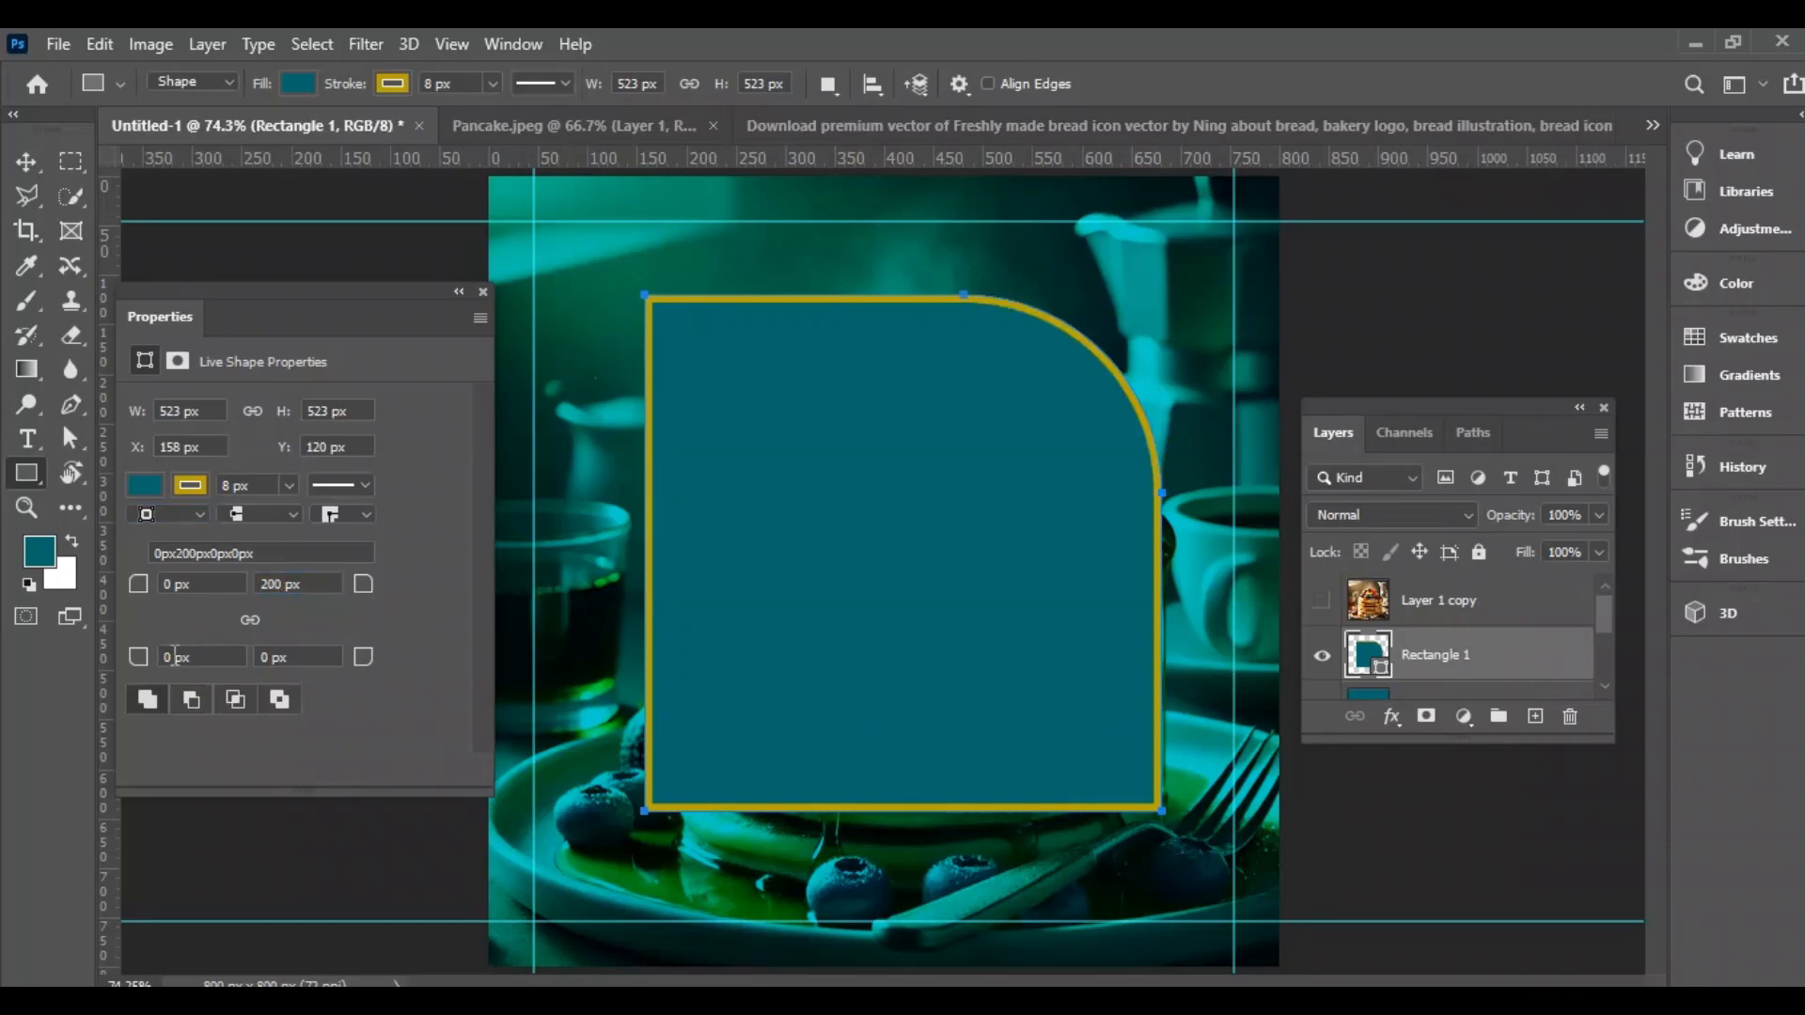
type("20")
key("Return")
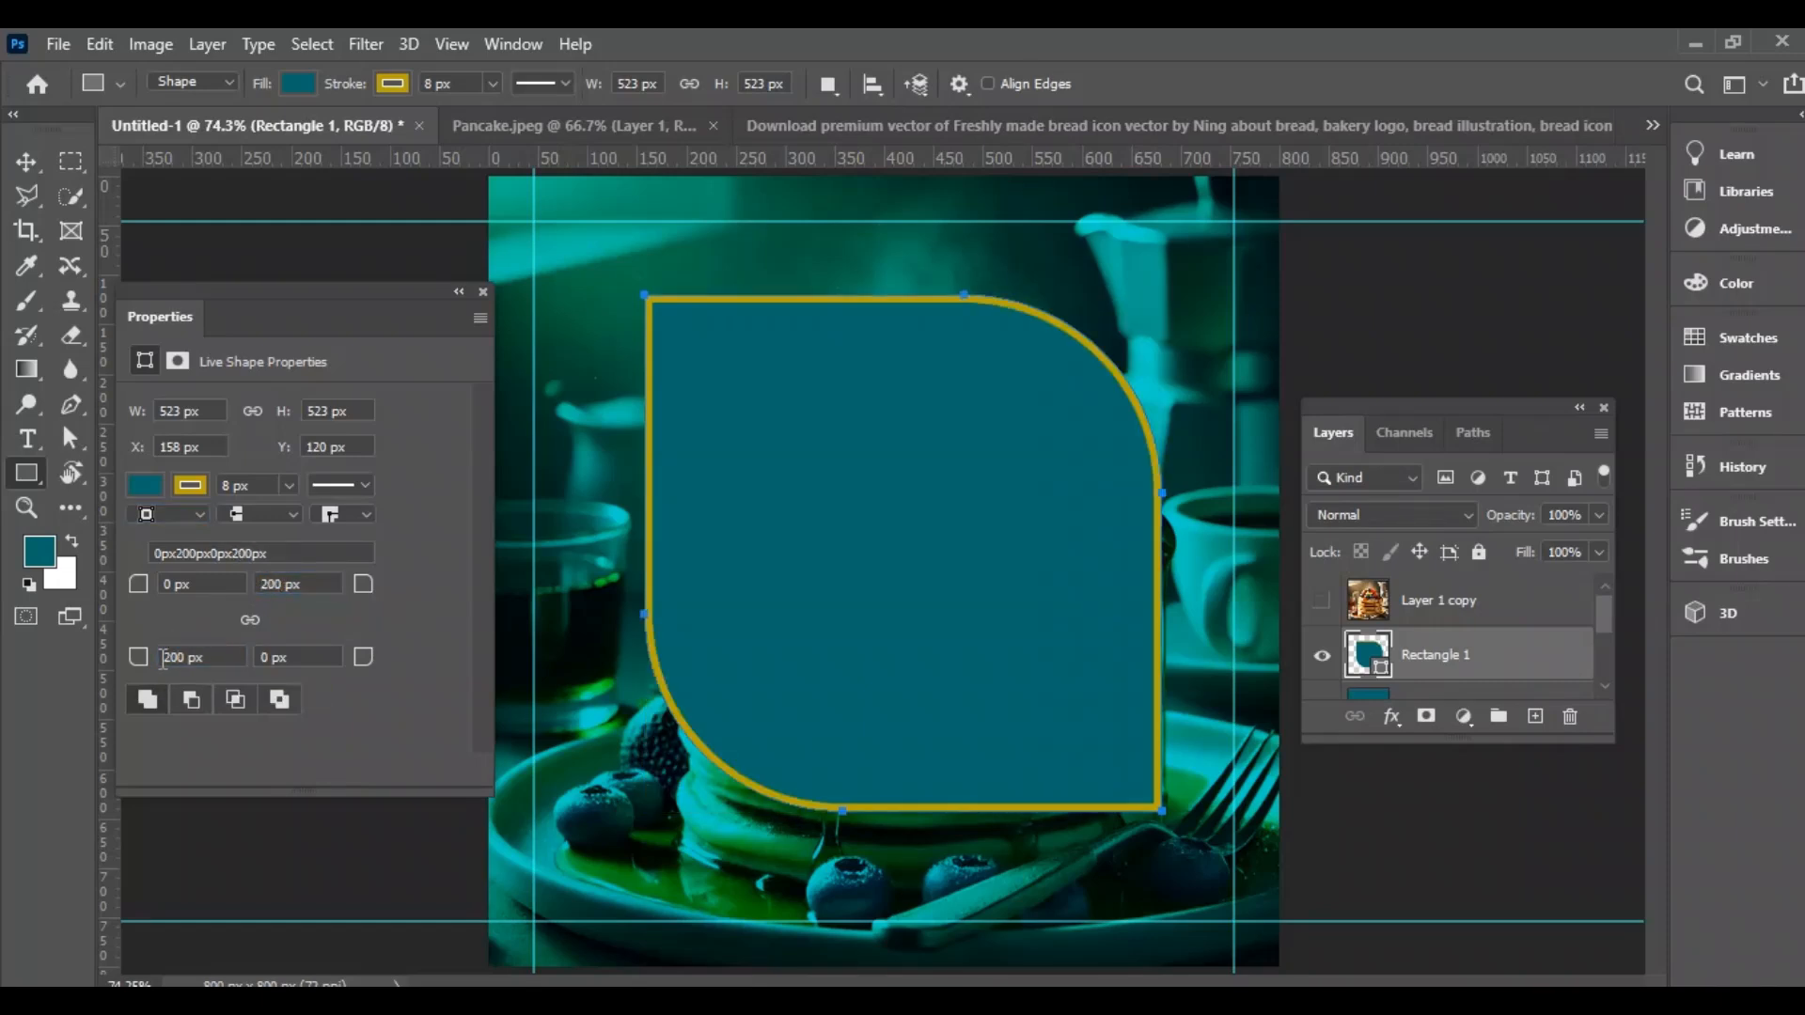
left_click(26, 171)
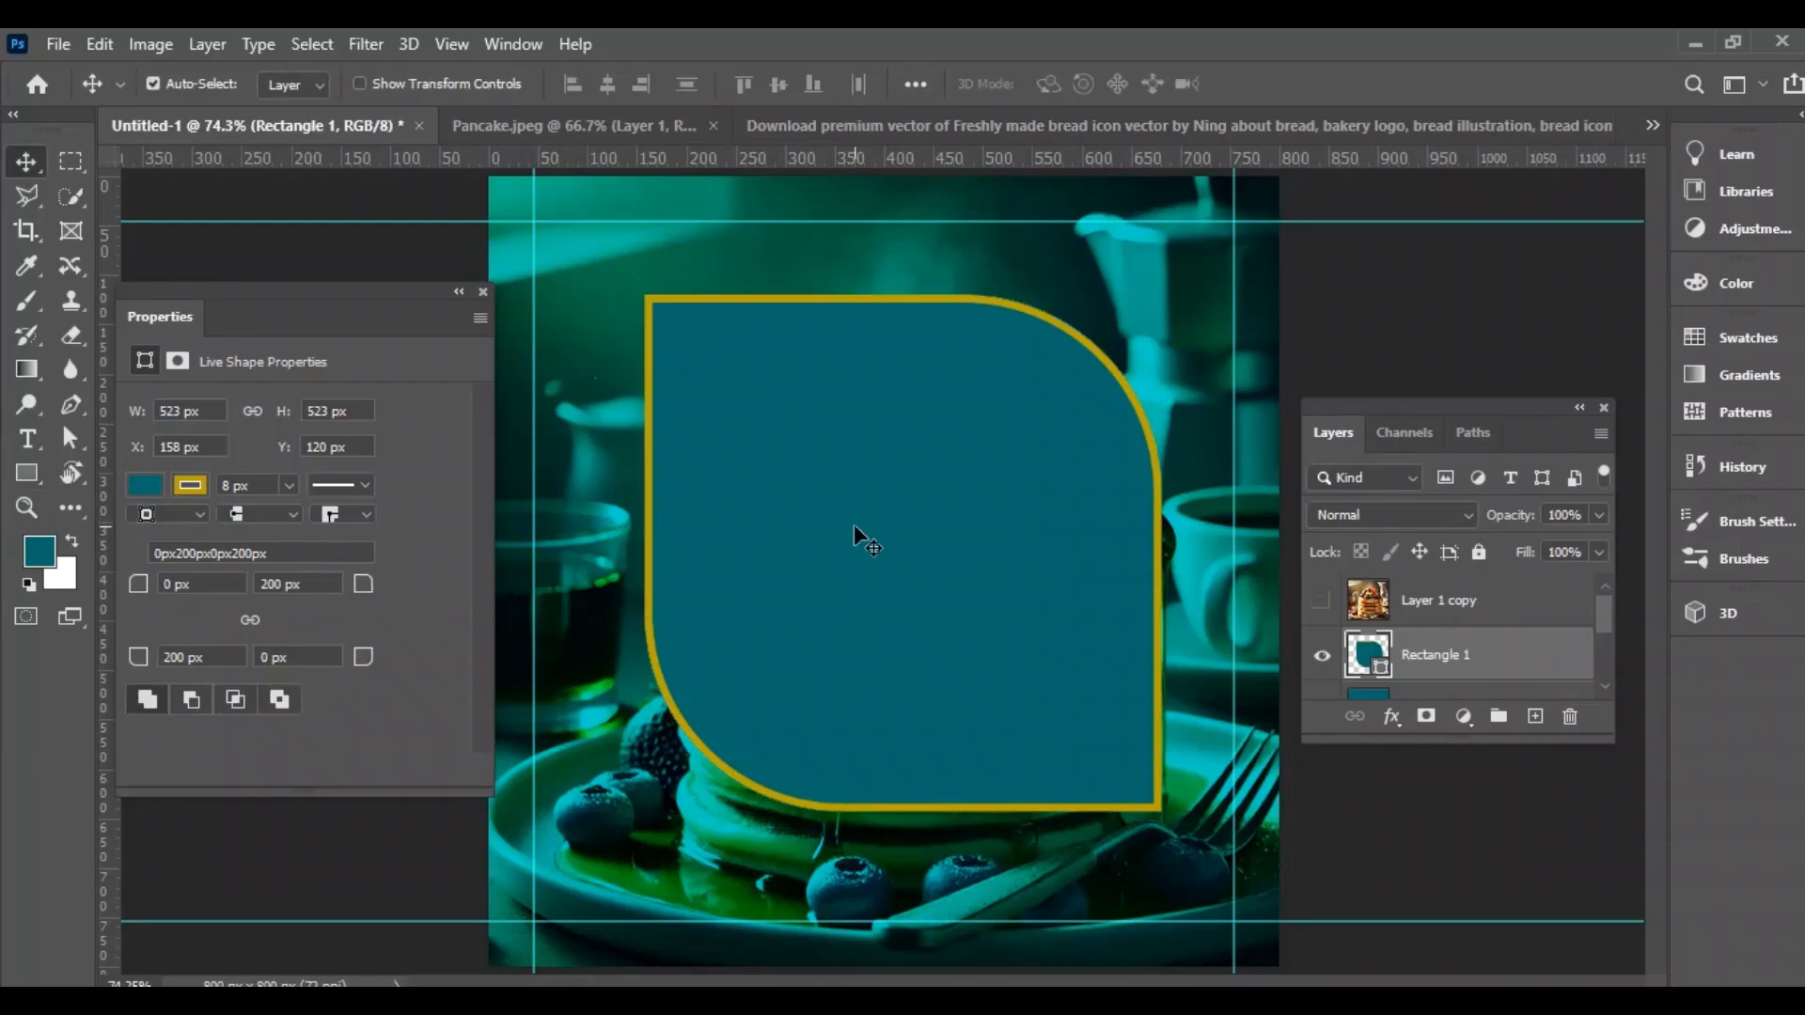
Lower the shape's opacity to 82% and move it left to X 139 px.
left_click_drag(1511, 515, 1494, 516)
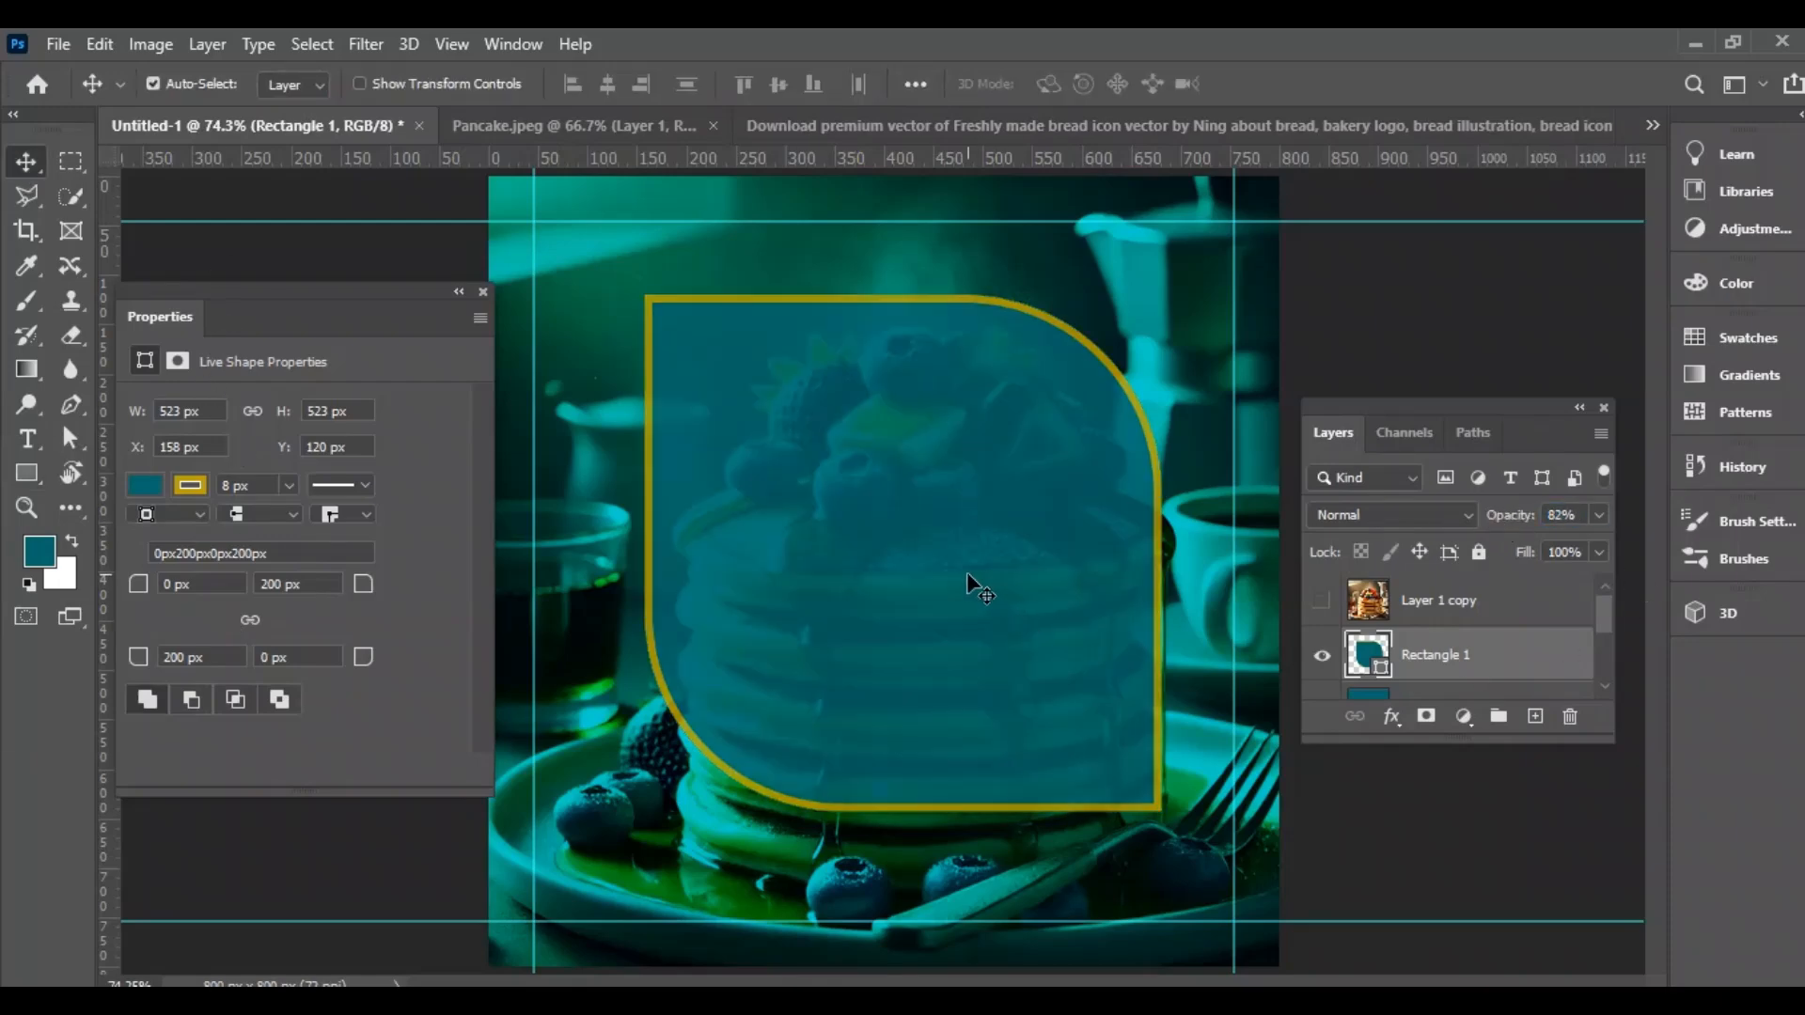
mouse_move(970, 575)
left_mouse_down()
mouse_move(987, 582)
mouse_move(950, 586)
mouse_move(949, 561)
mouse_move(945, 577)
left_mouse_up()
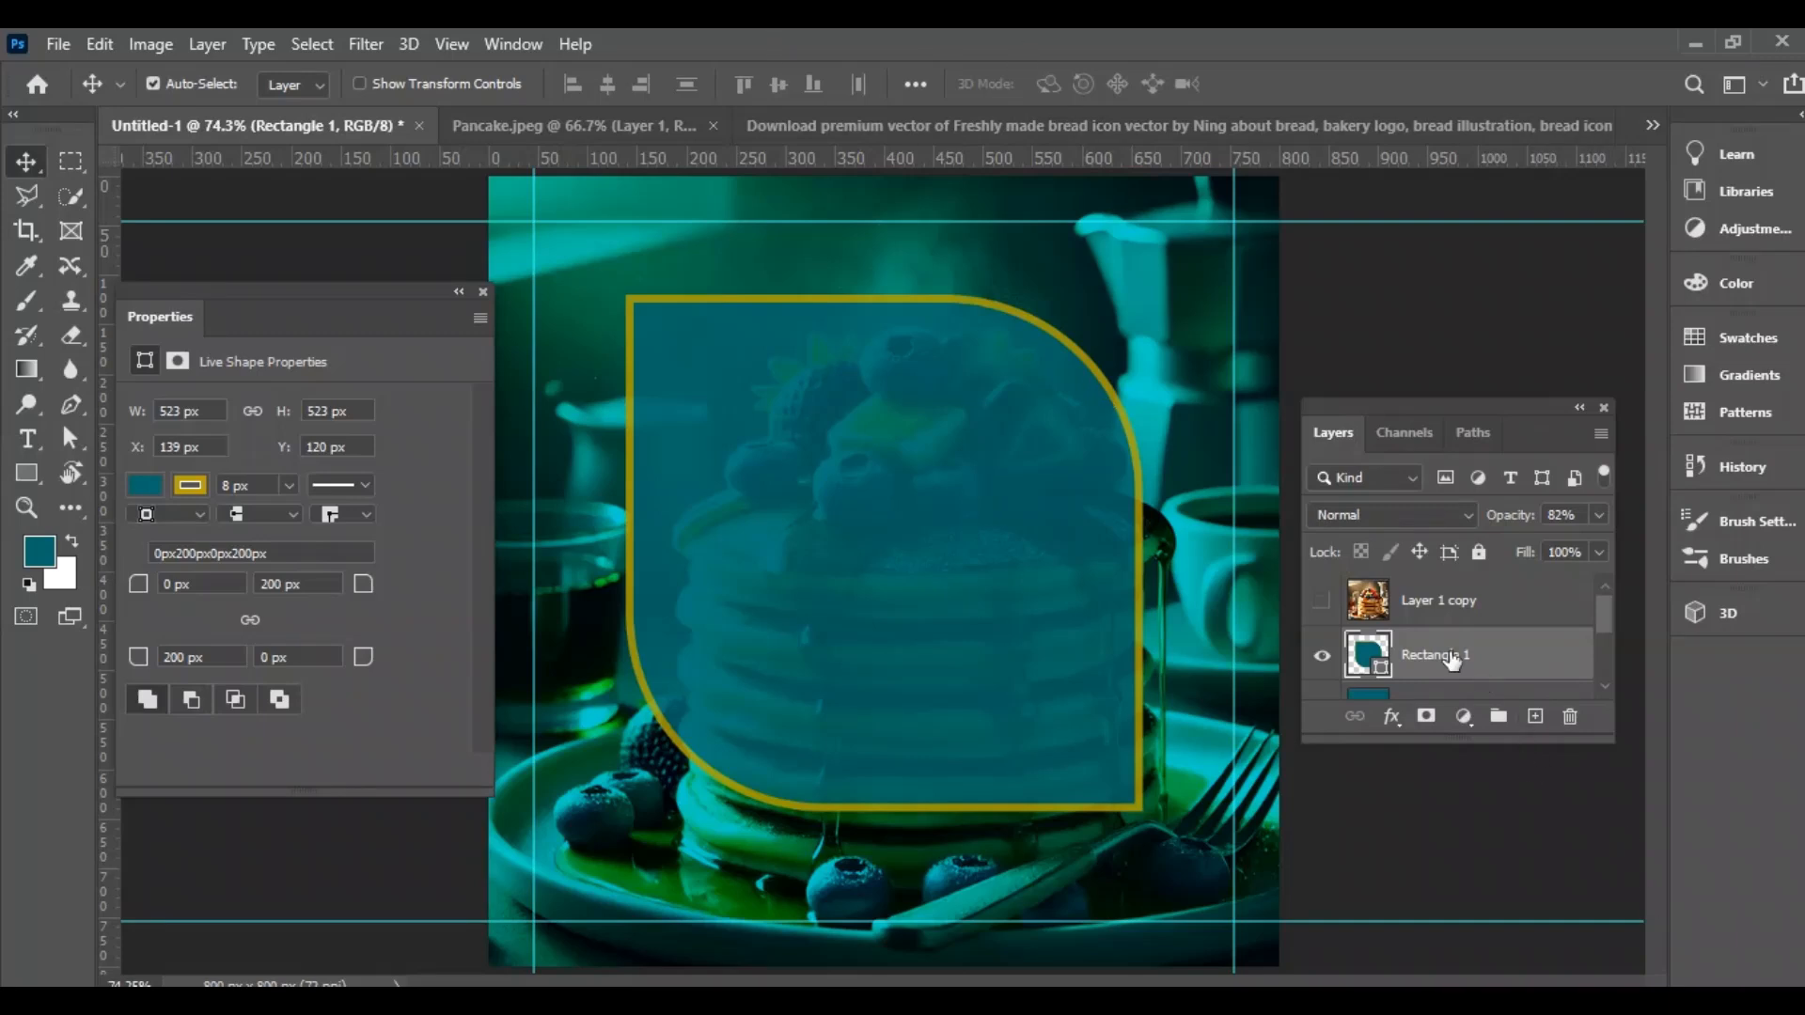
Align the shape's vertical centre with the full-canvas teal layer.
scroll(1451, 665, "down", 1)
left_click(1485, 655, "shift")
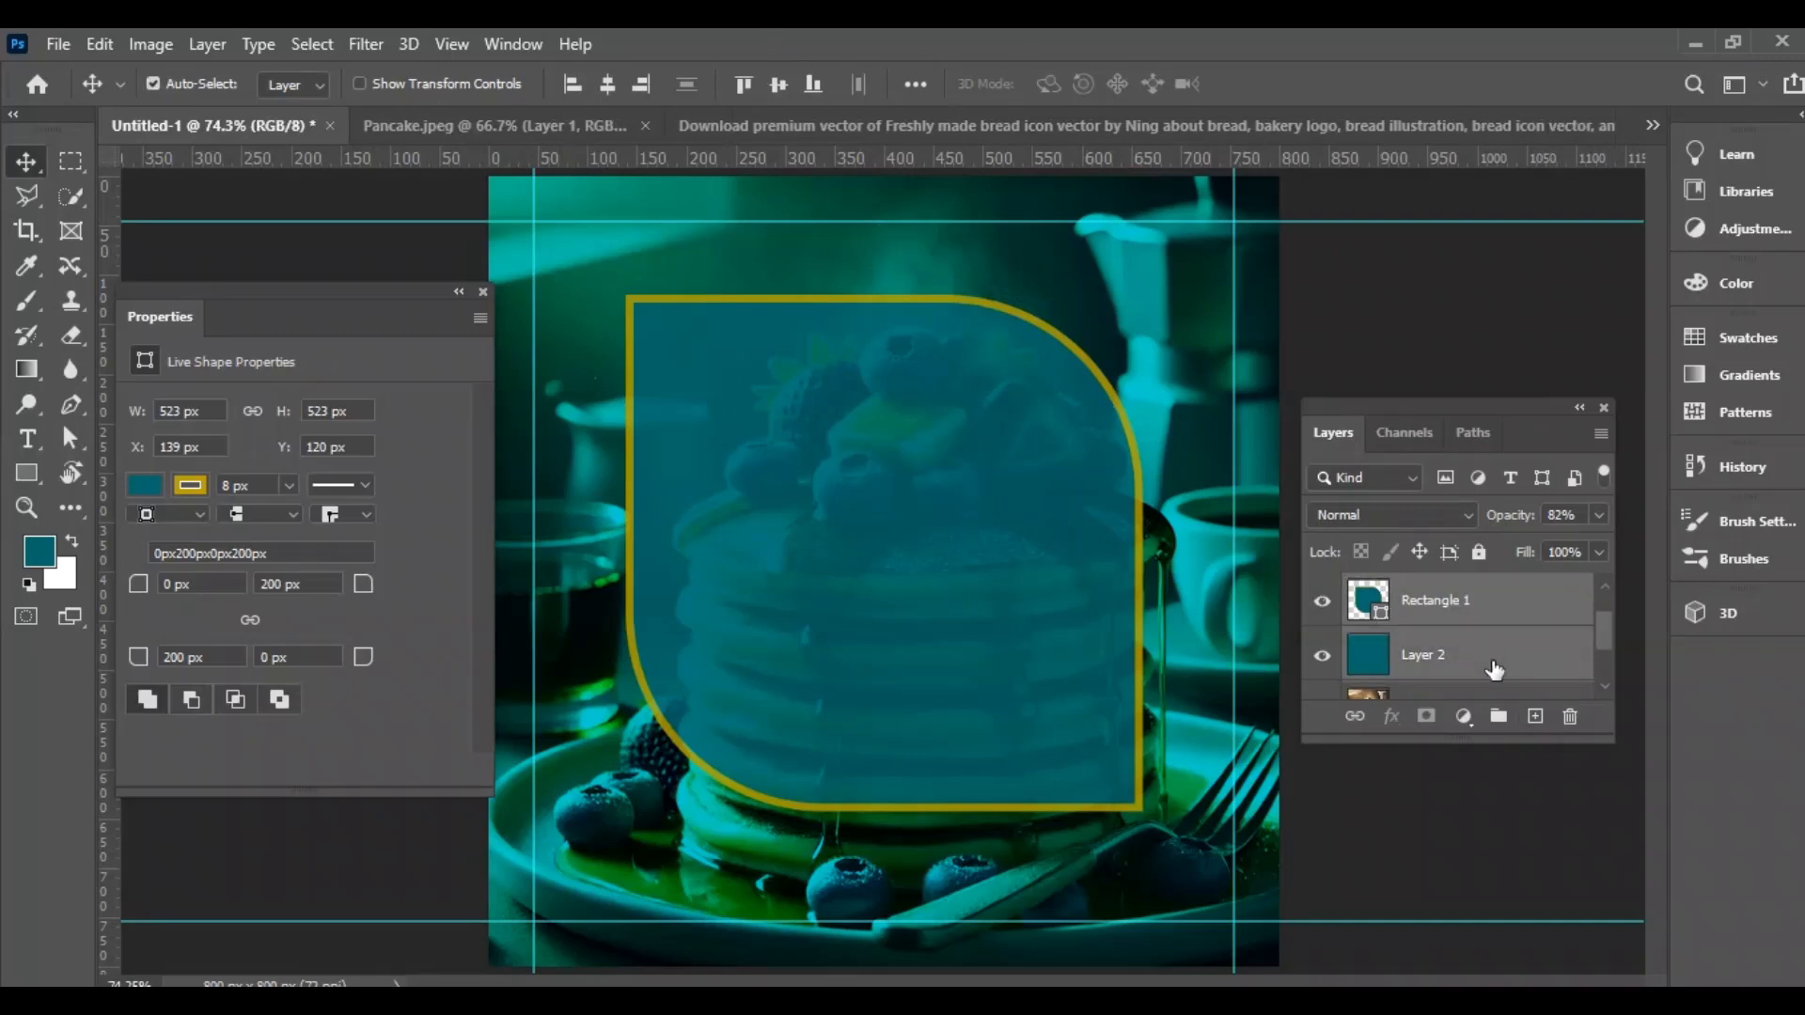
left_click(778, 84)
left_click(1446, 607)
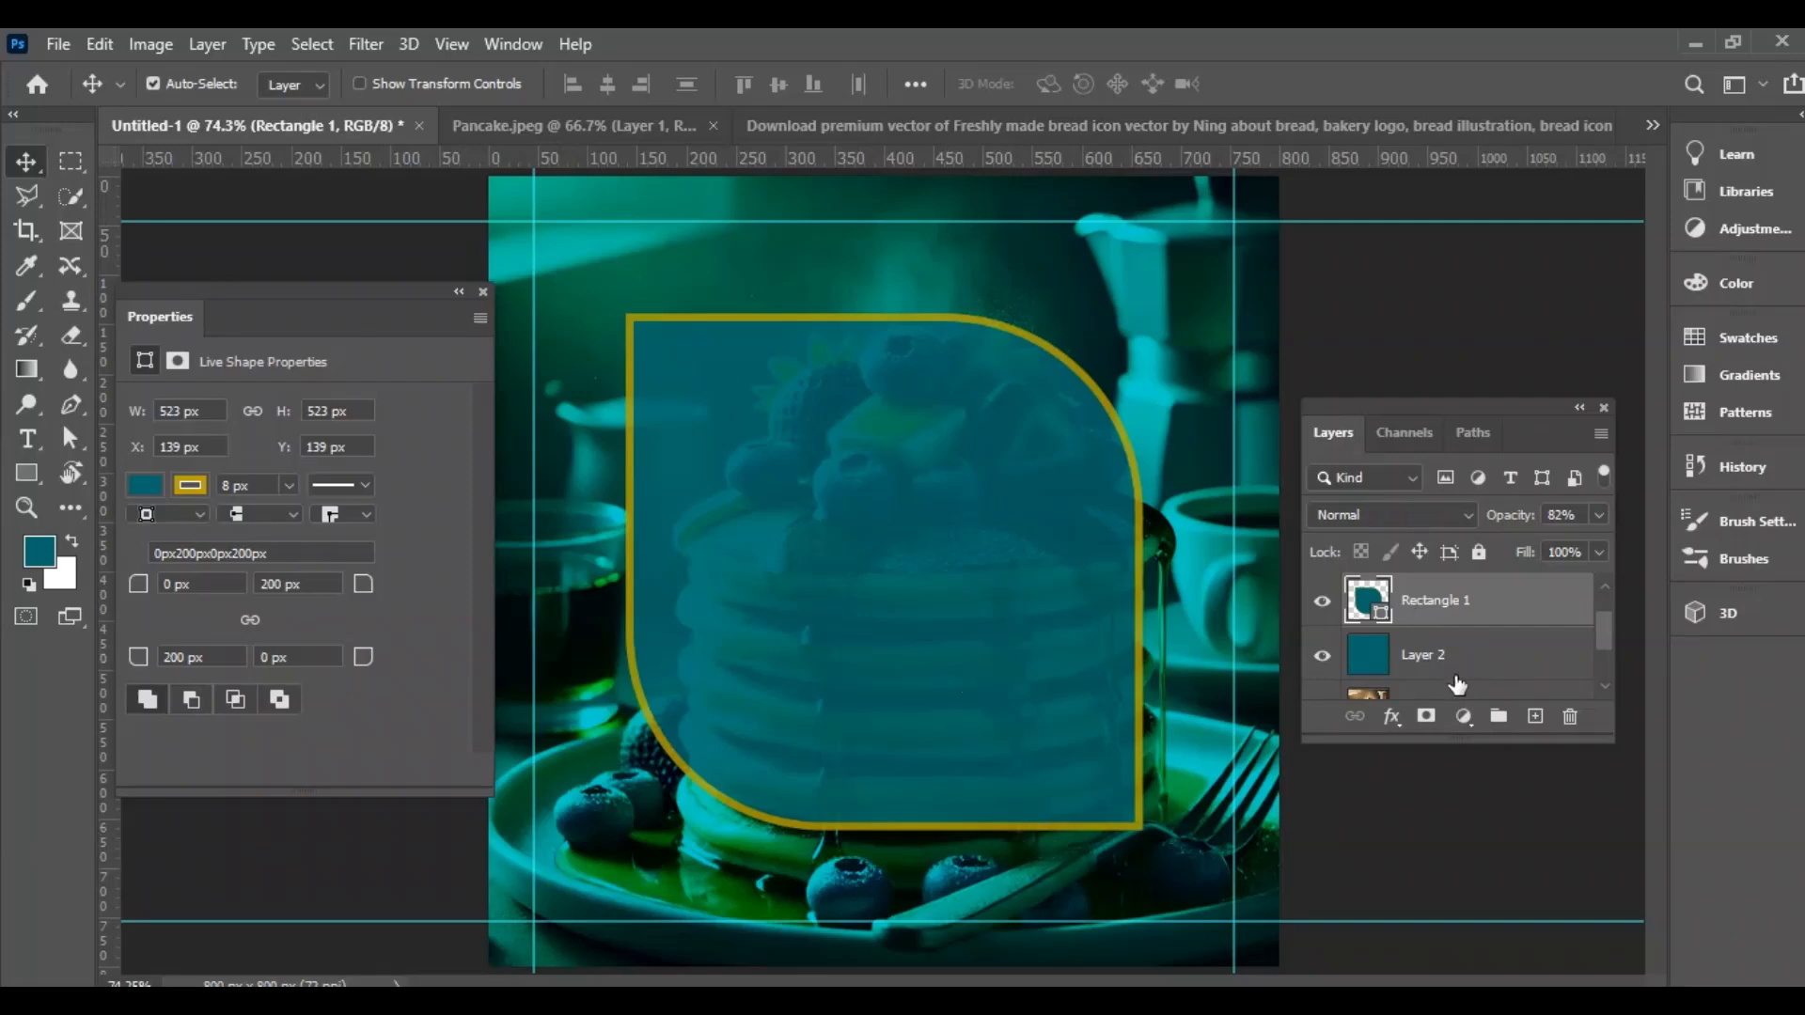
Nudge the shape 4 px to the right and set its opacity to 100%.
key("Right")
key("Right")
key("Right")
key("Right")
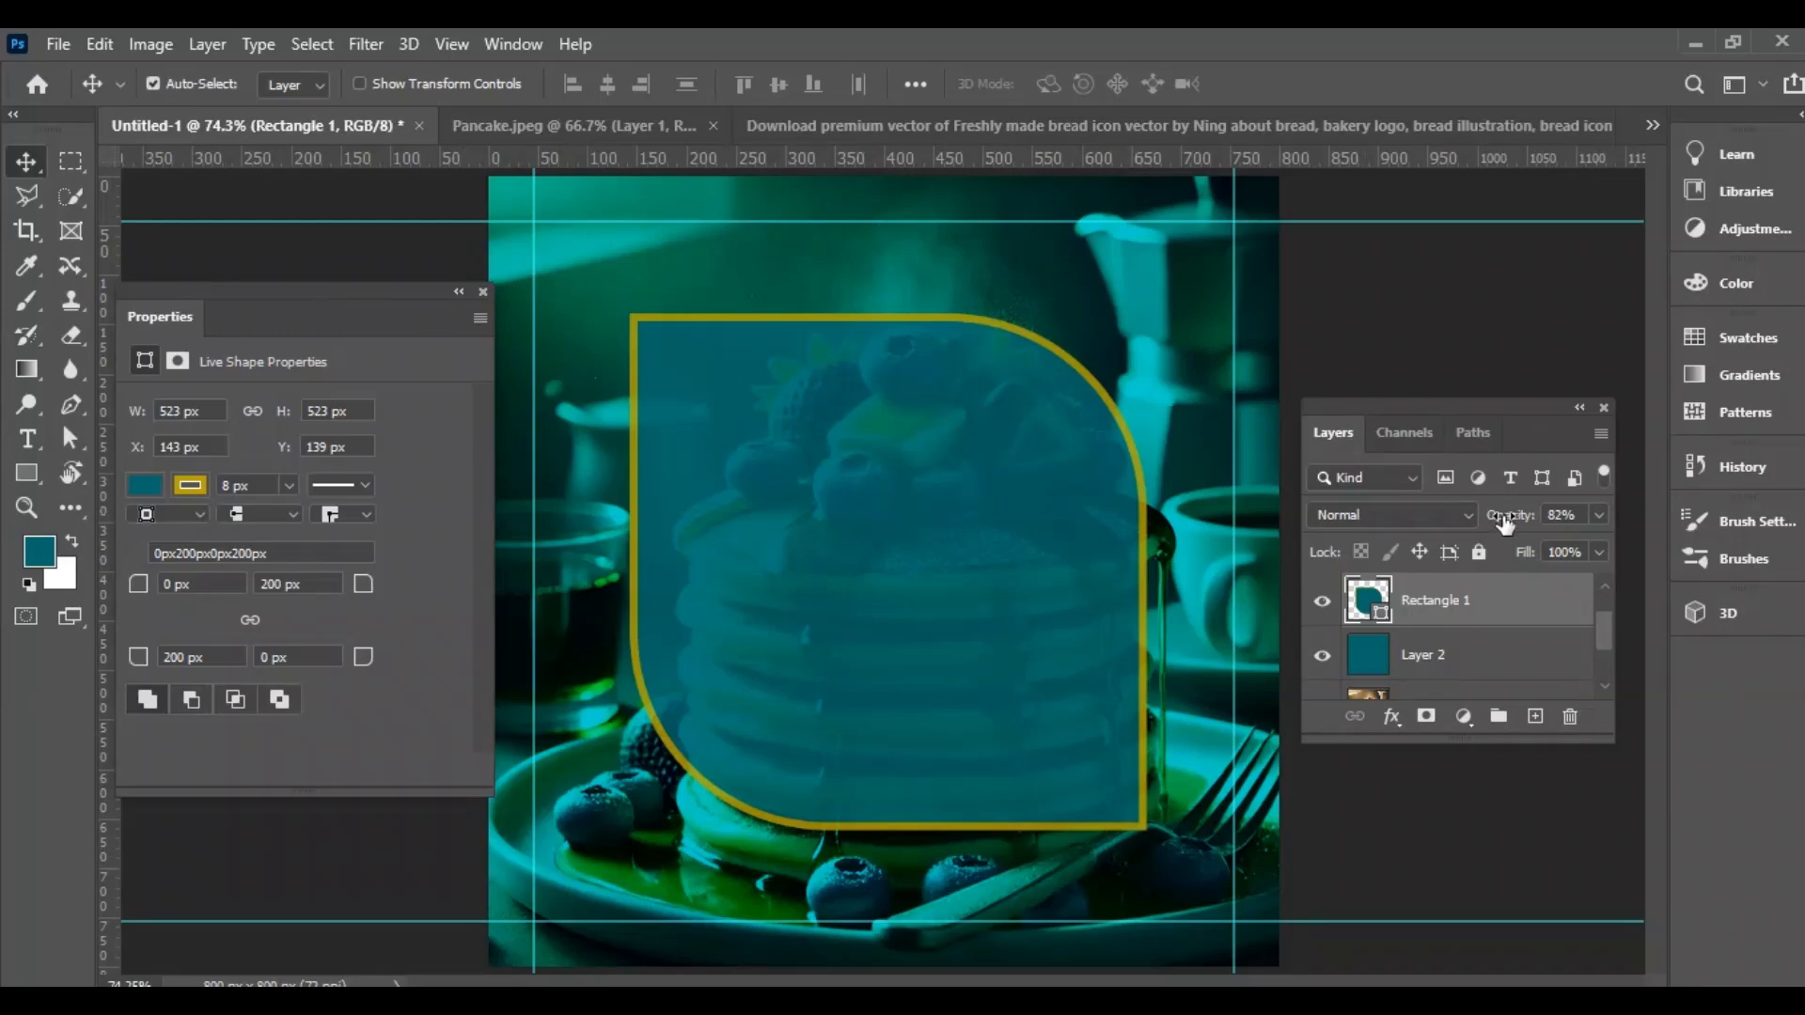
left_click_drag(1505, 524, 1539, 523)
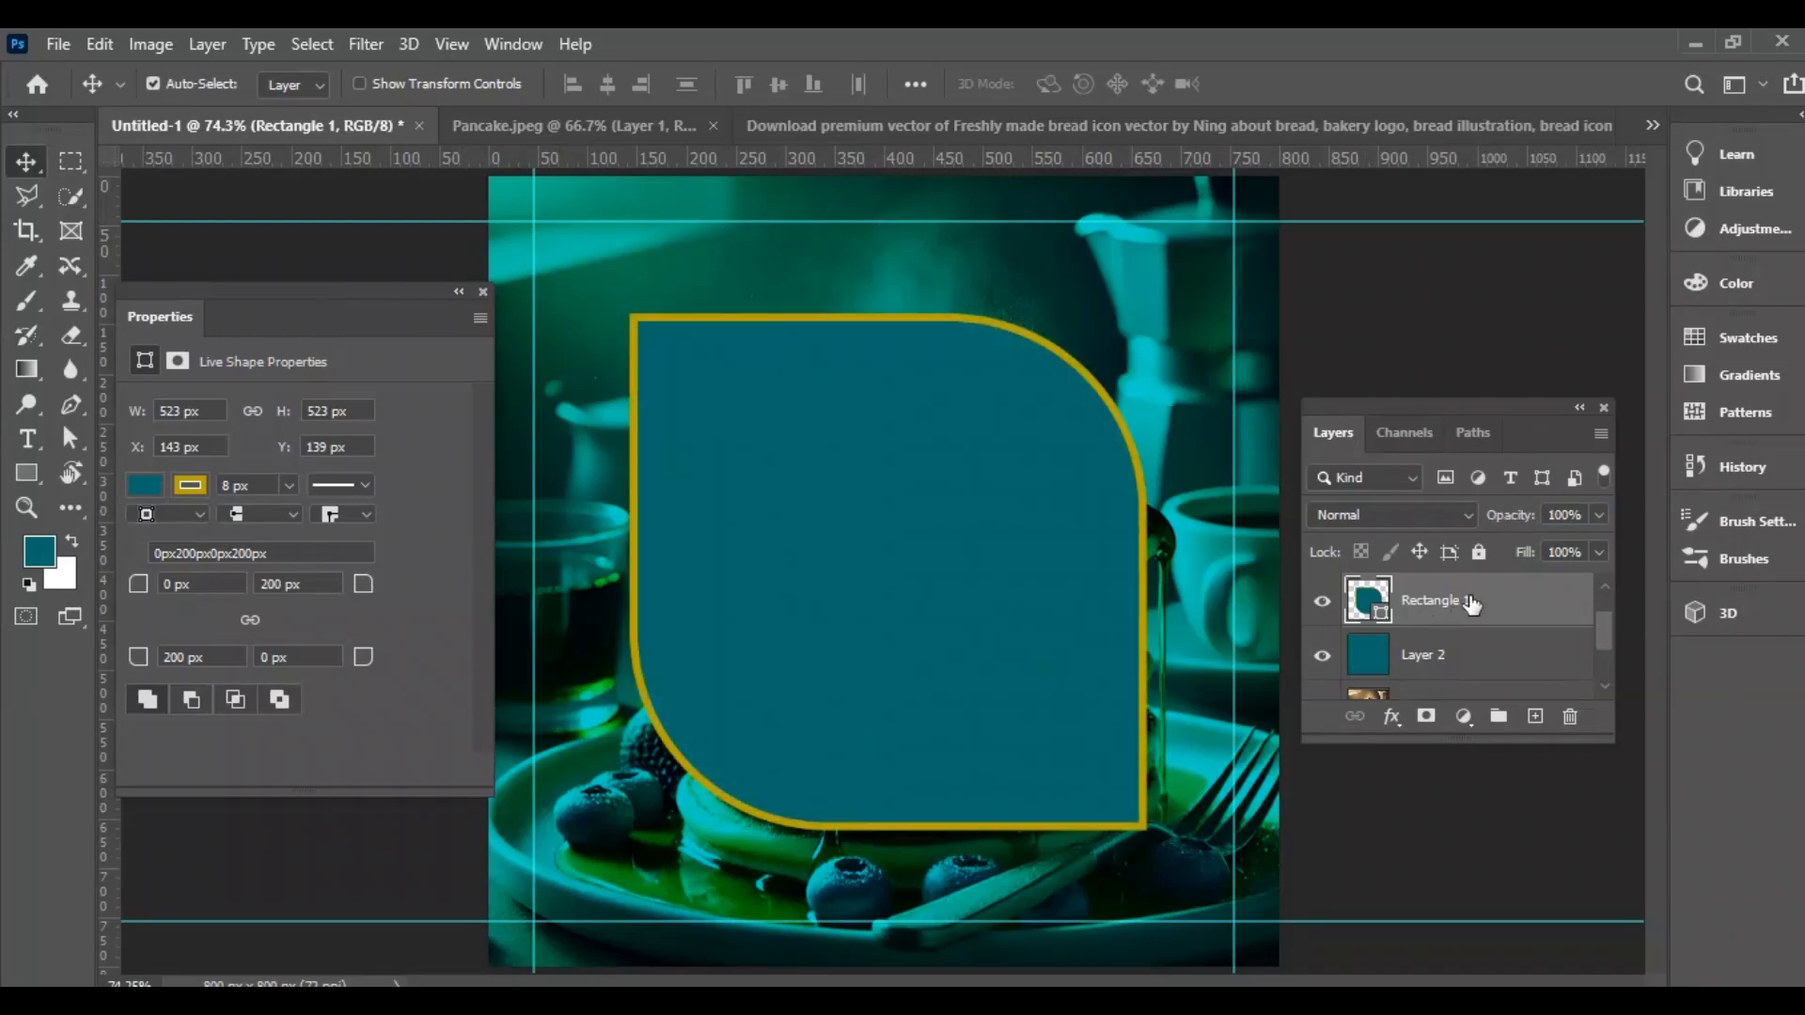
Duplicate the rounded shape and enlarge the original behind it to about 545 px square, keeping its top edge in place.
left_click_drag(1511, 607, 1538, 727)
scroll(1457, 675, "up", 1)
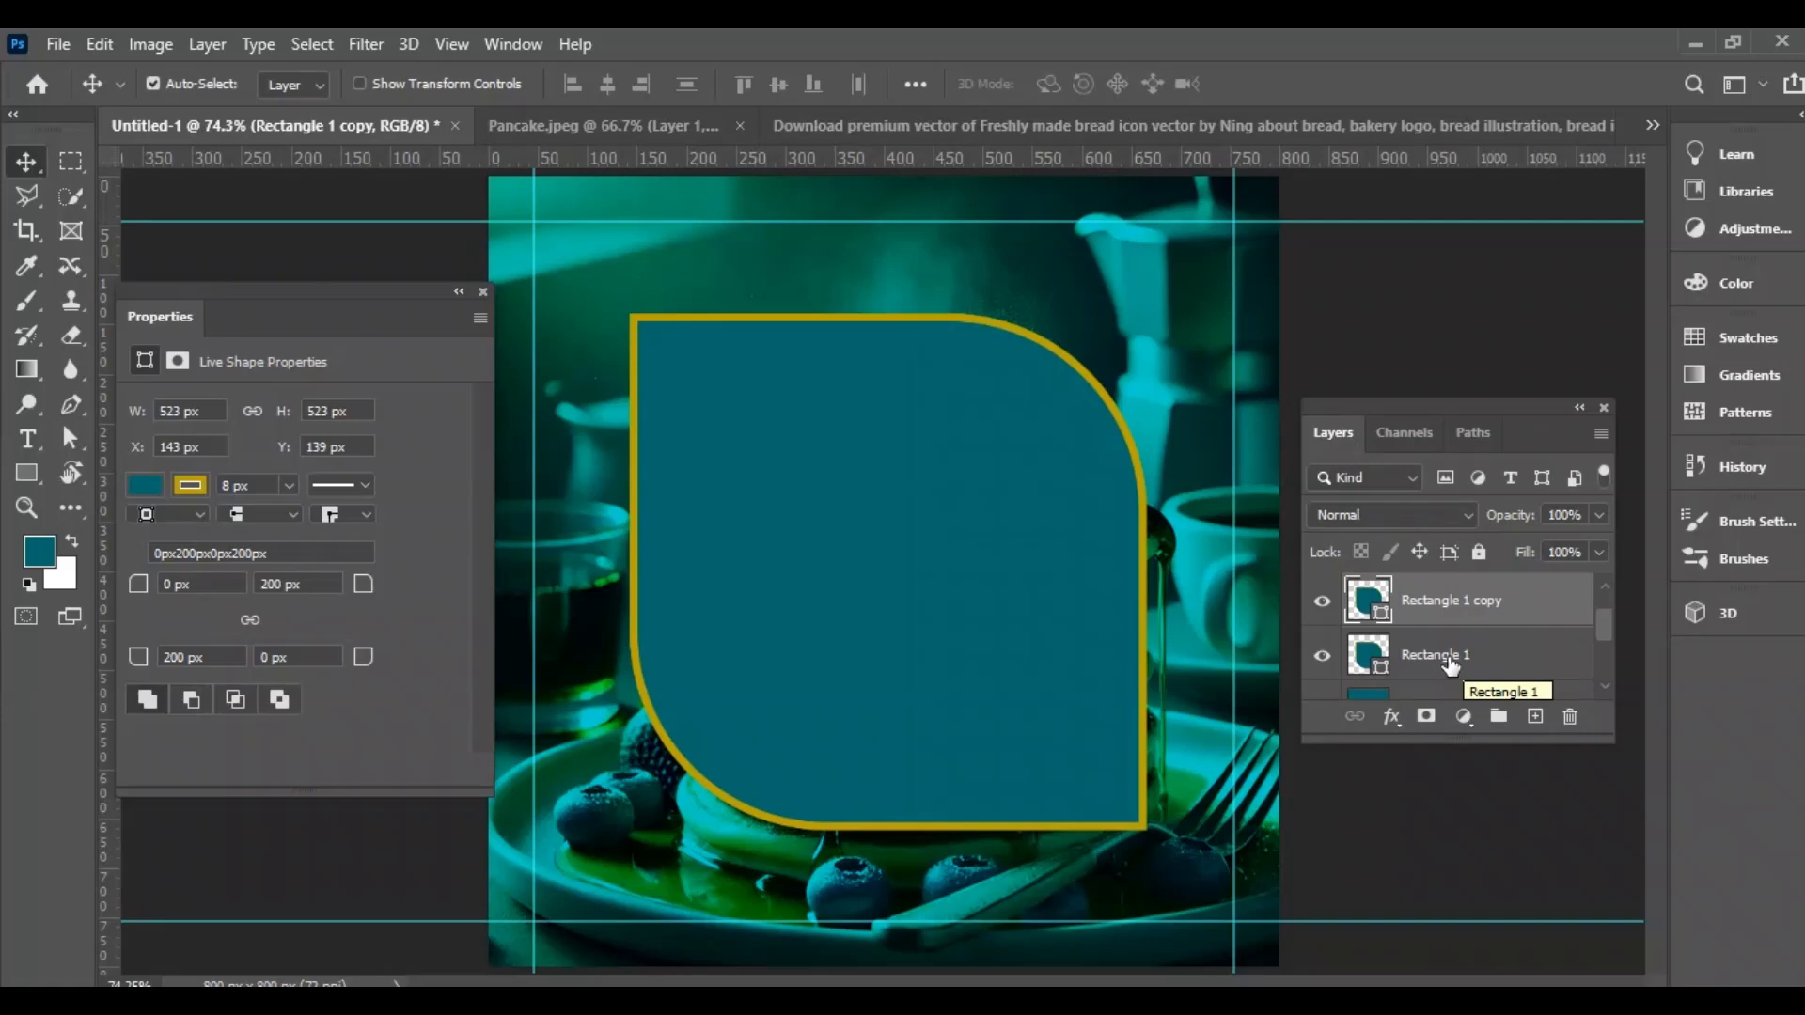
left_click(1455, 663)
key("ctrl+t")
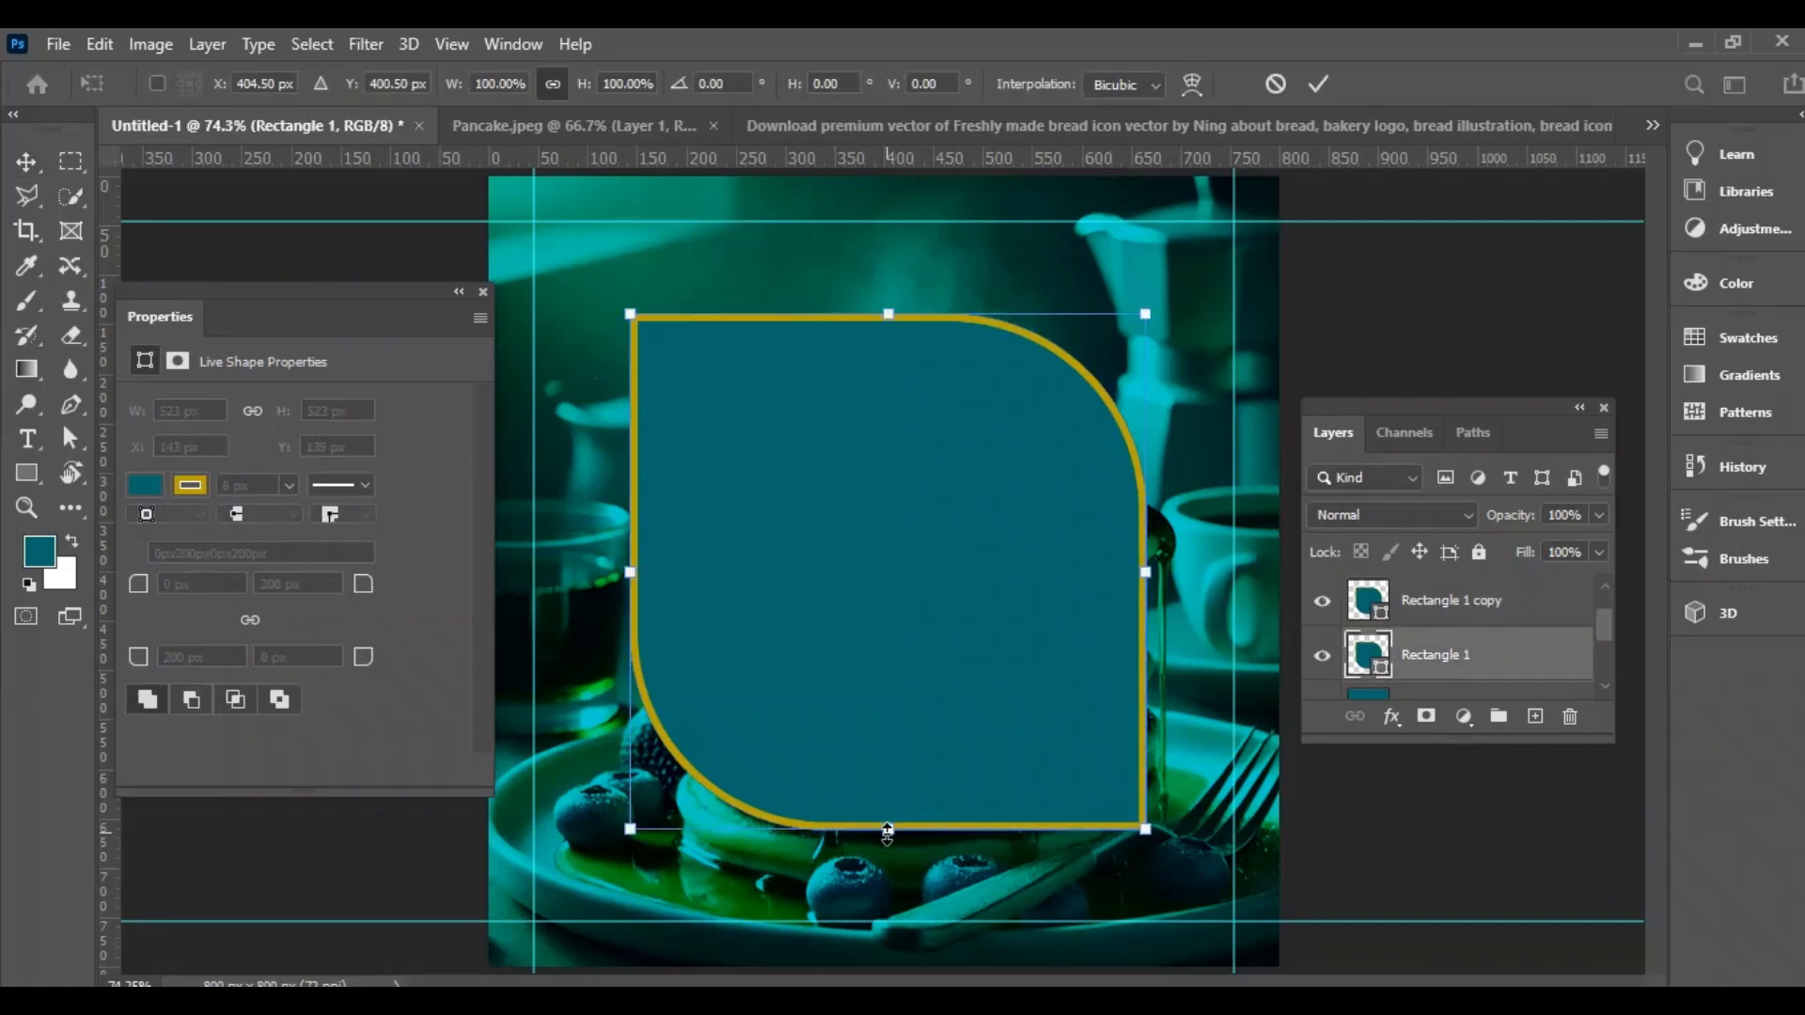
left_click_drag(887, 831, 891, 853)
key("Return")
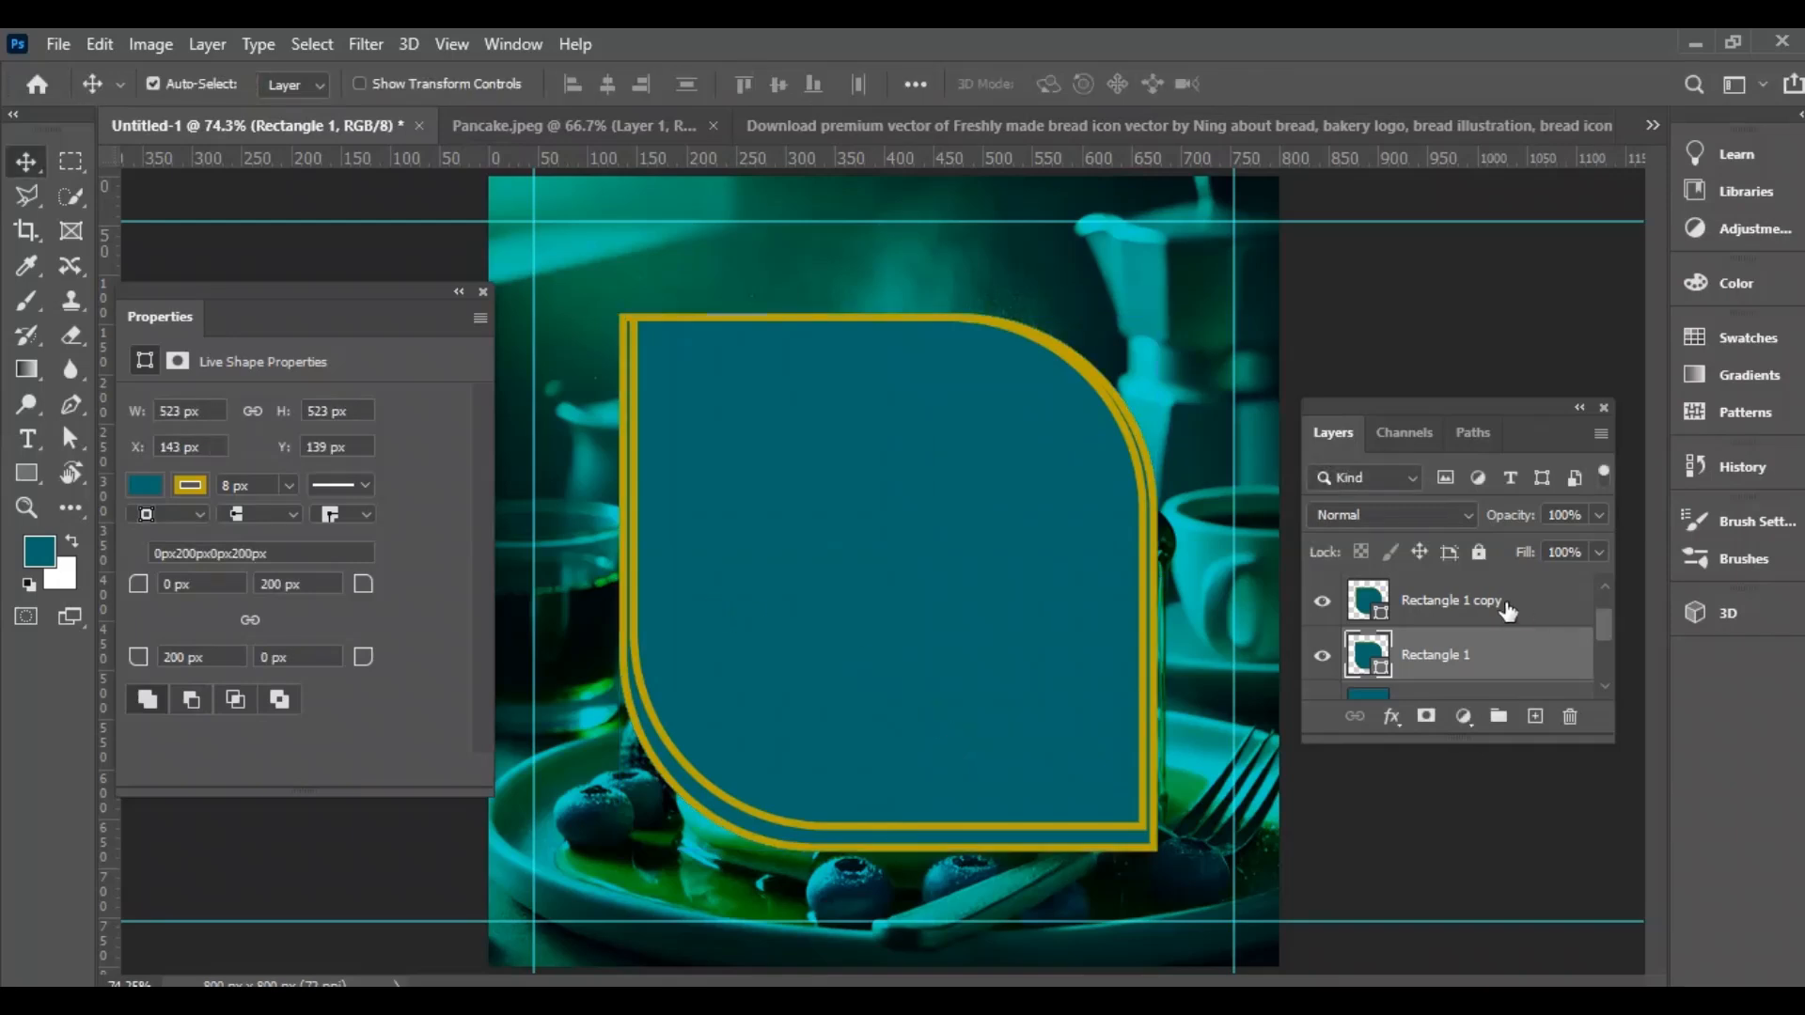
Align the vertical centres of the original shape and its copy.
left_click(1505, 609)
left_click(1464, 658, "shift")
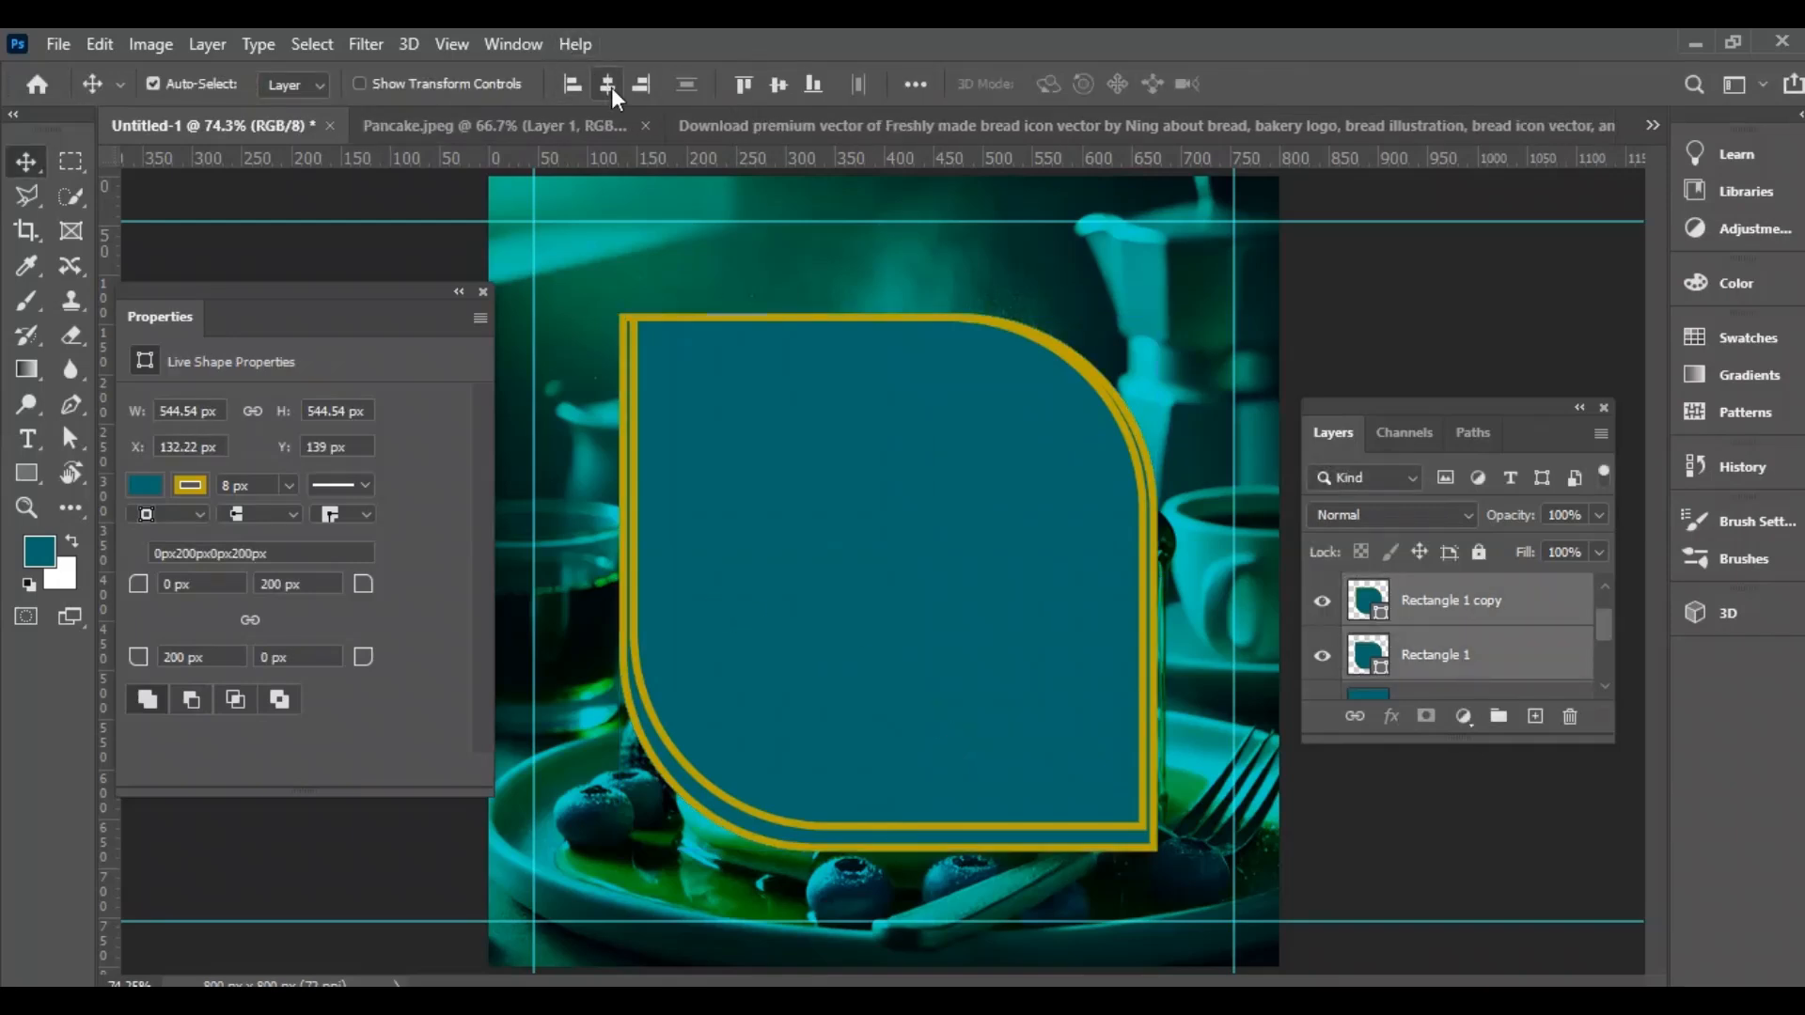
left_click(784, 87)
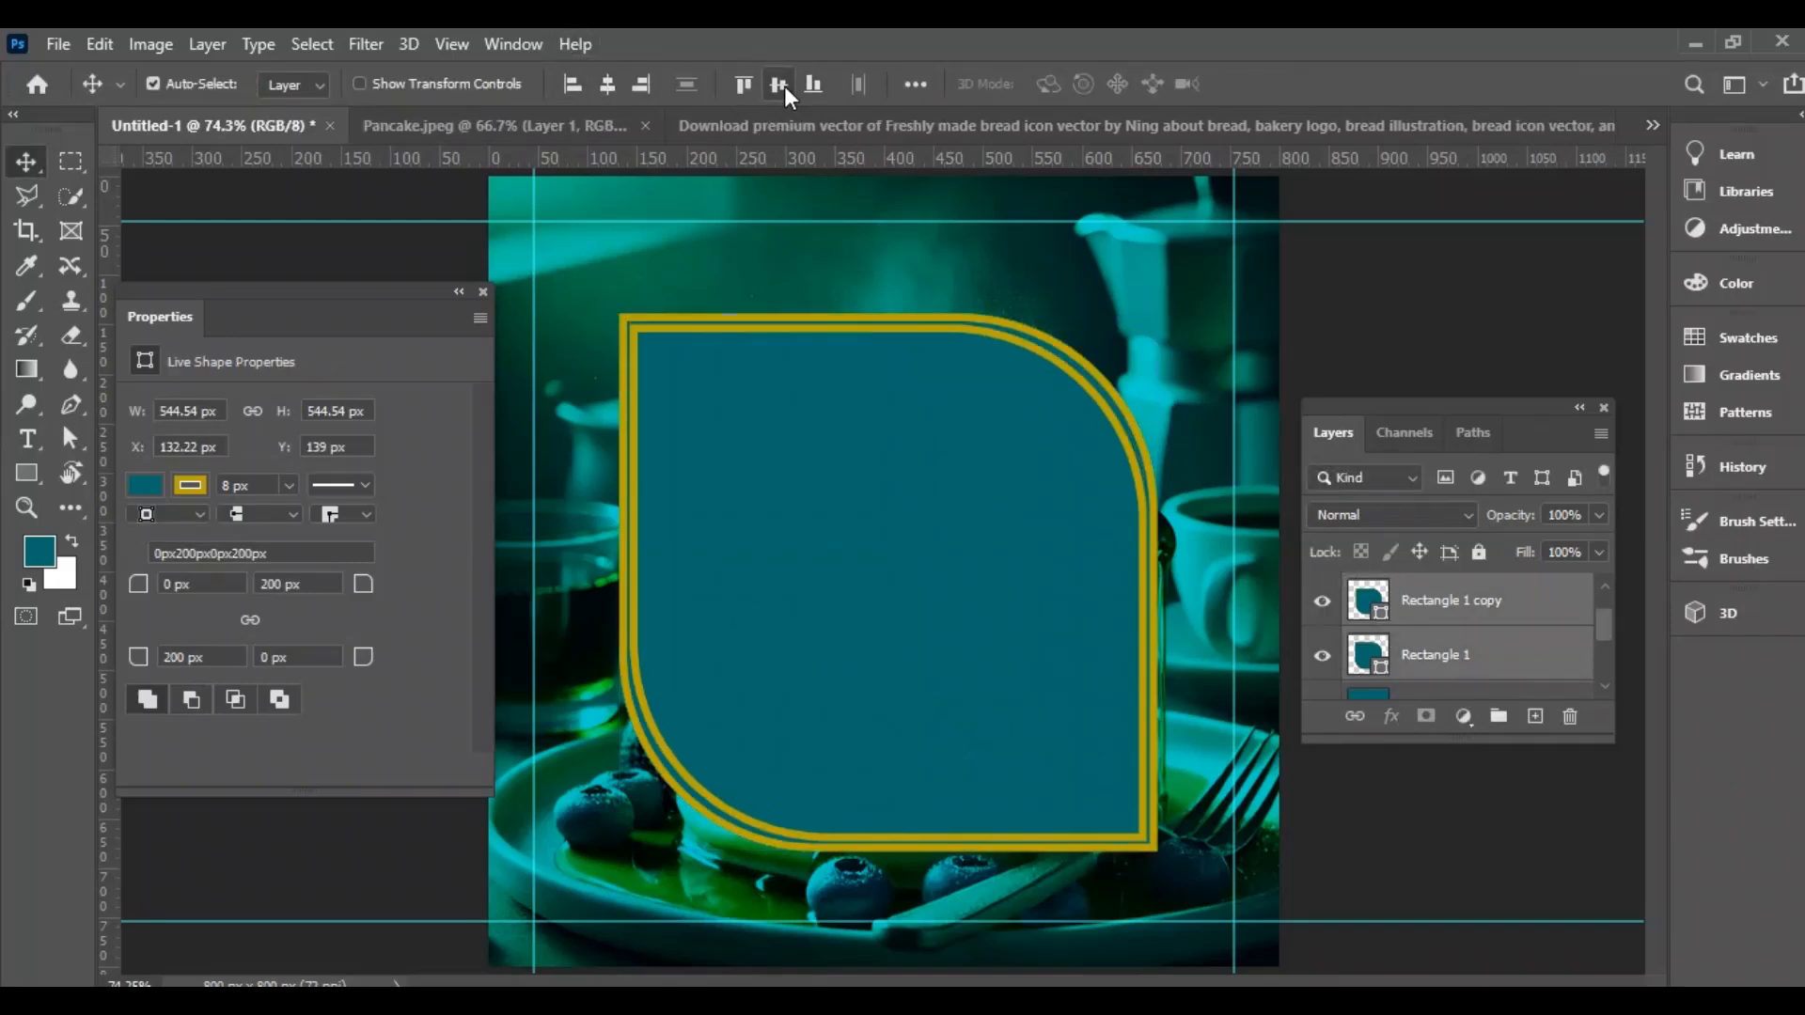
Show the pancake photo copy and clip it to the smaller rounded shape with a clipping mask.
left_click(1422, 606)
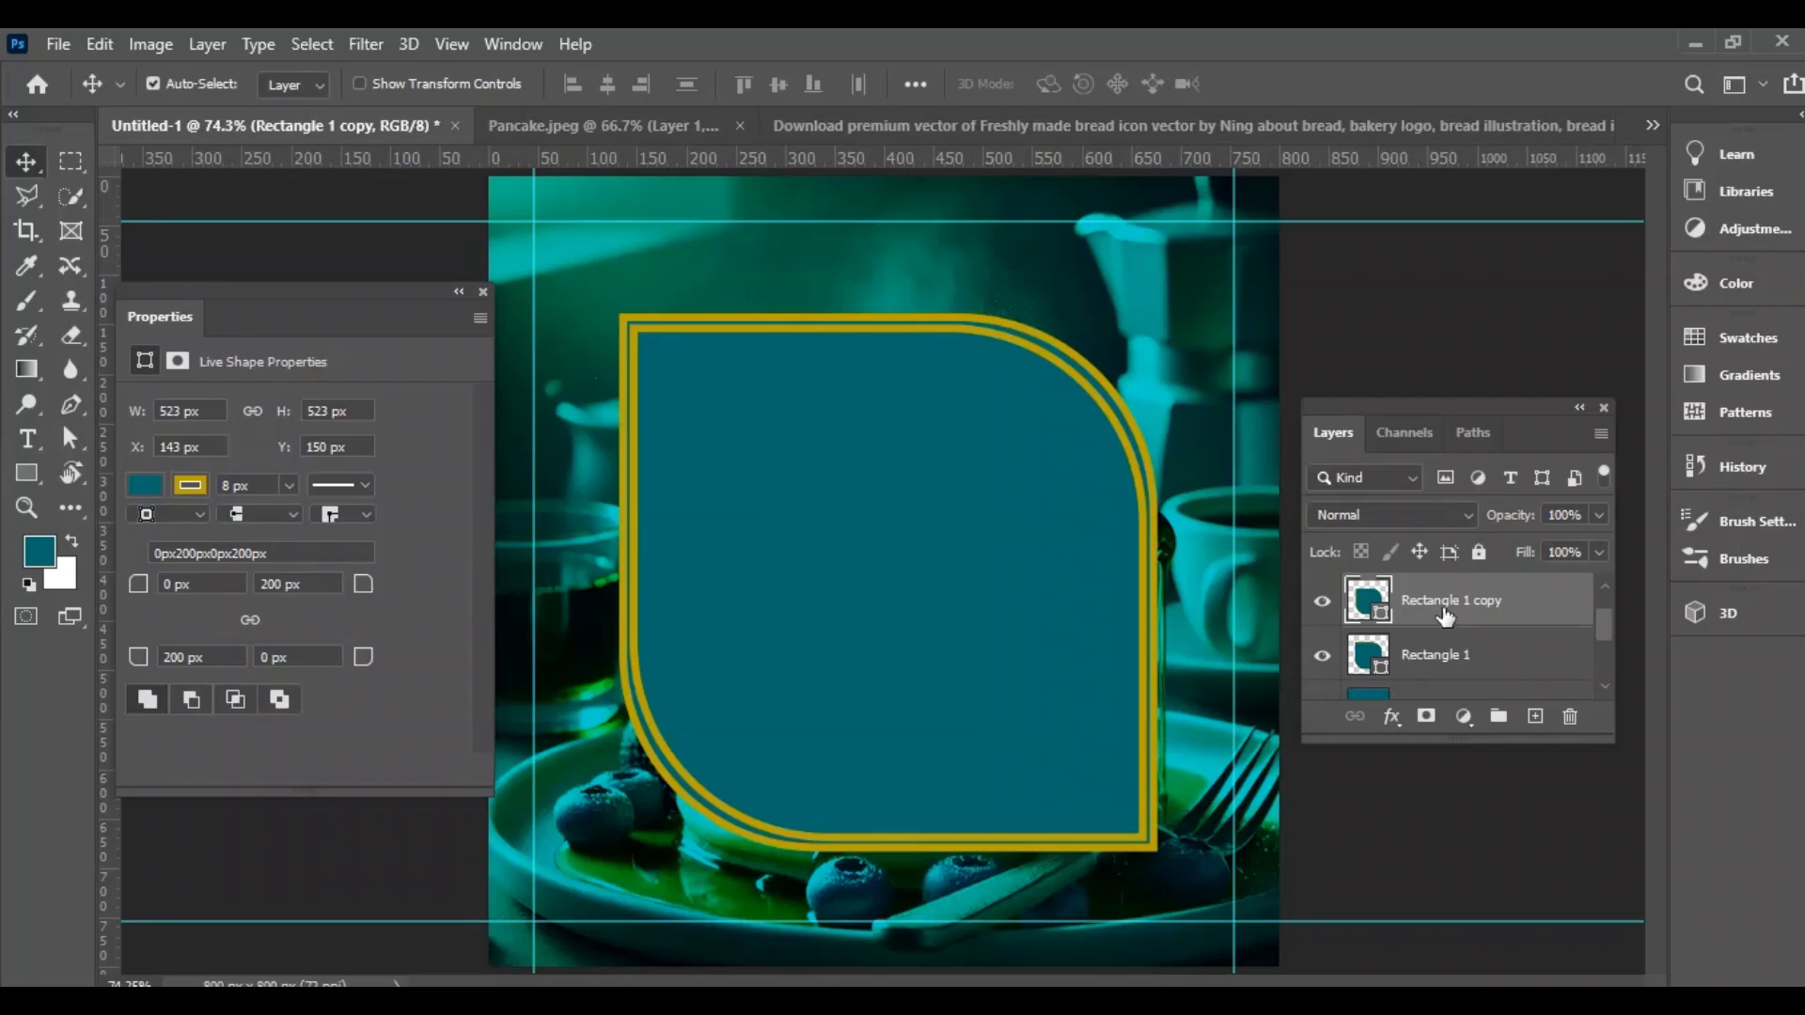
scroll(1446, 616, "up", 1)
left_click(1323, 602)
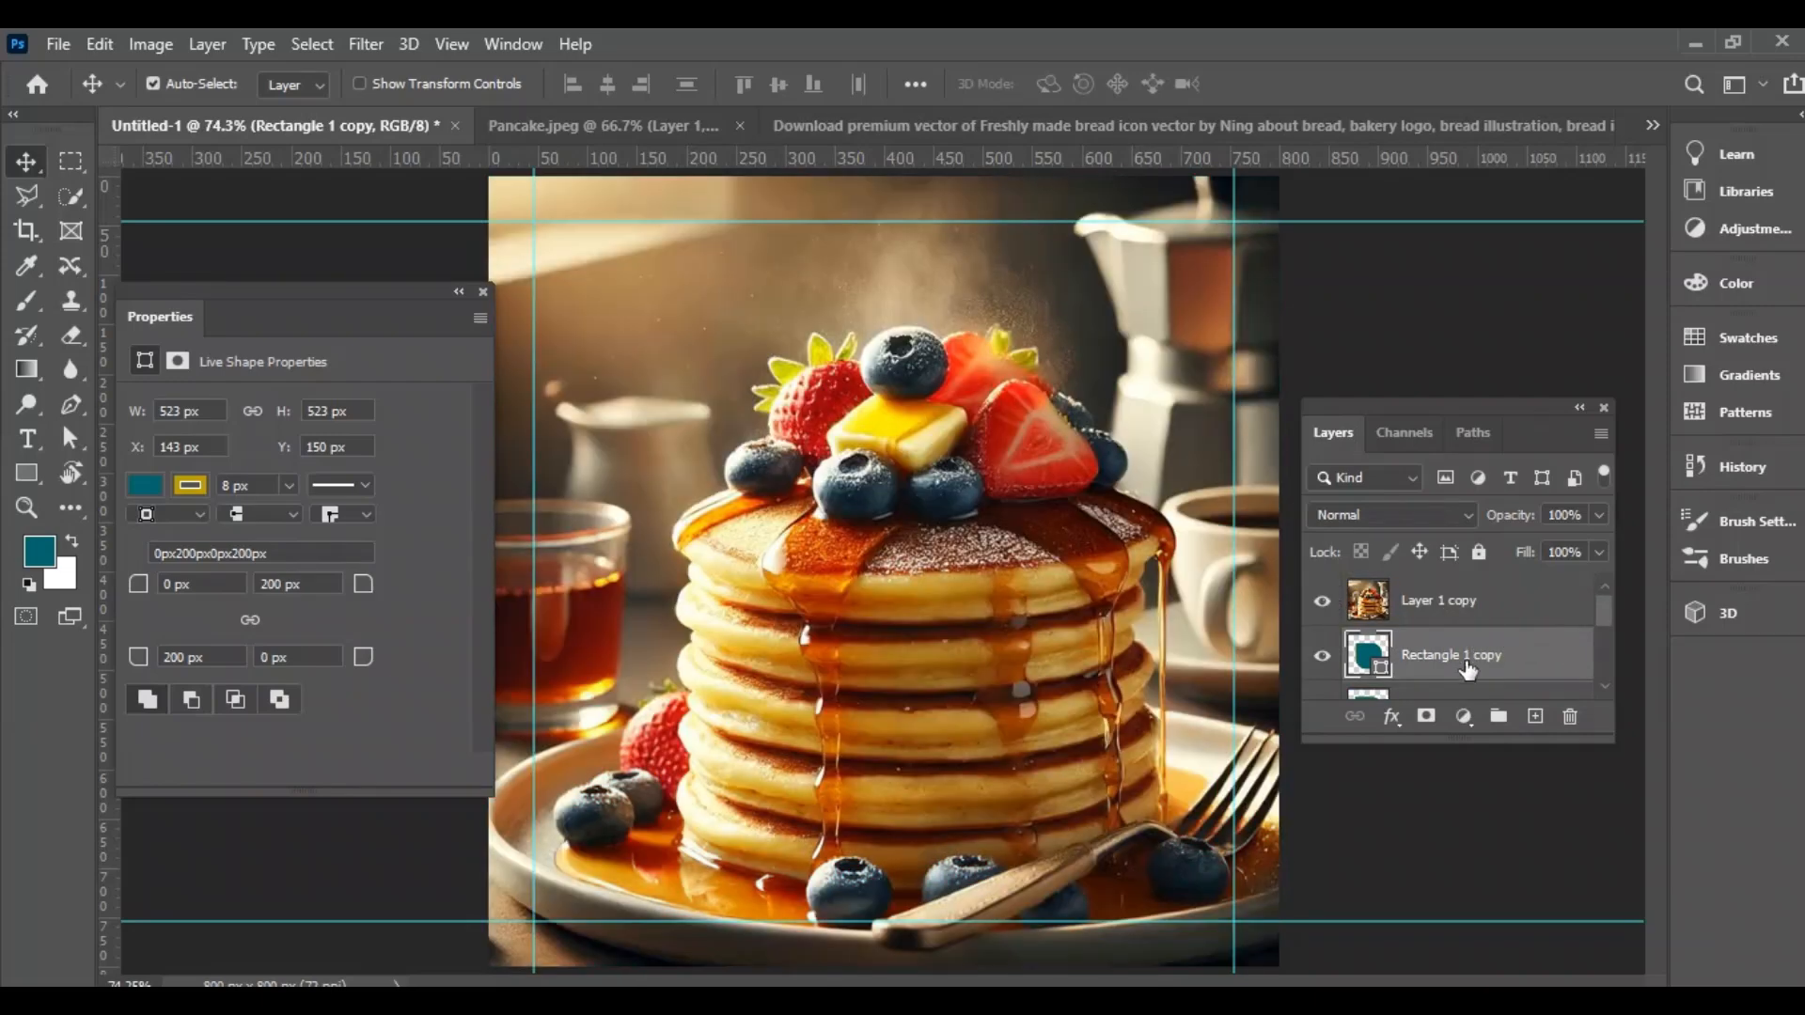
right_click(1425, 604)
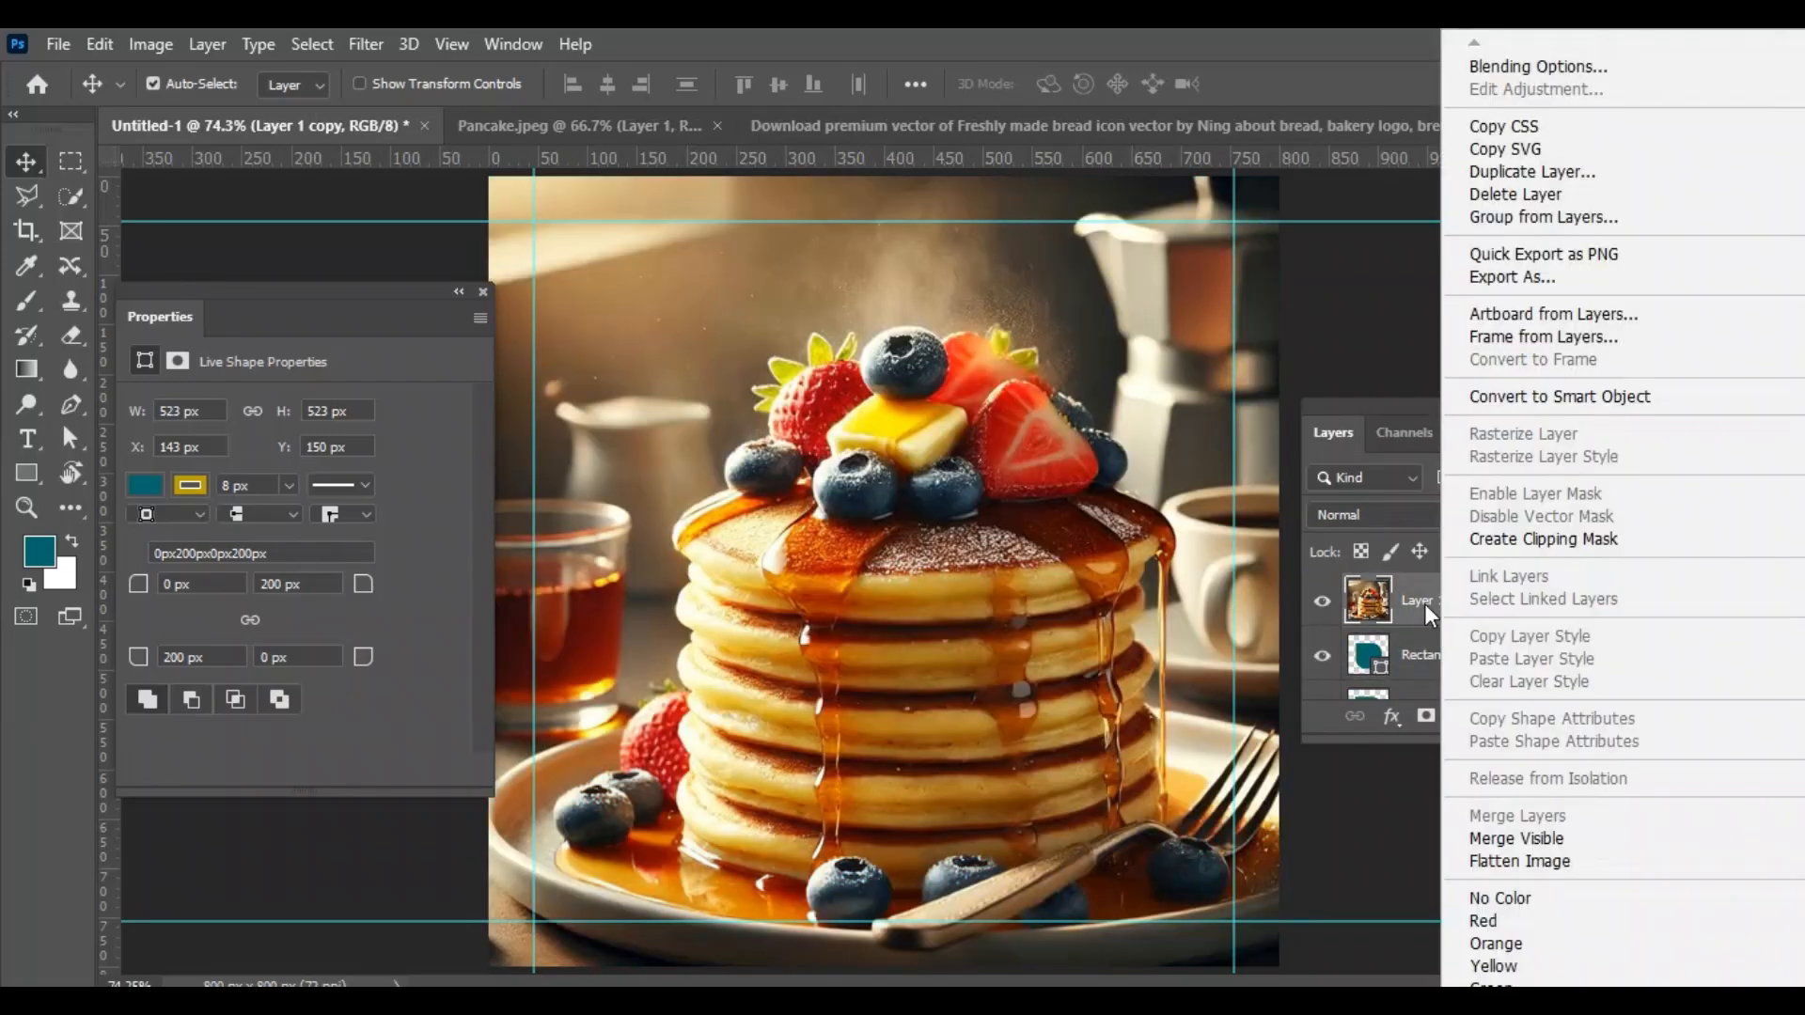
left_click(1532, 538)
Remove the larger rounded shape's fill and set its stroke colour to white.
scroll(1475, 639, "down", 1)
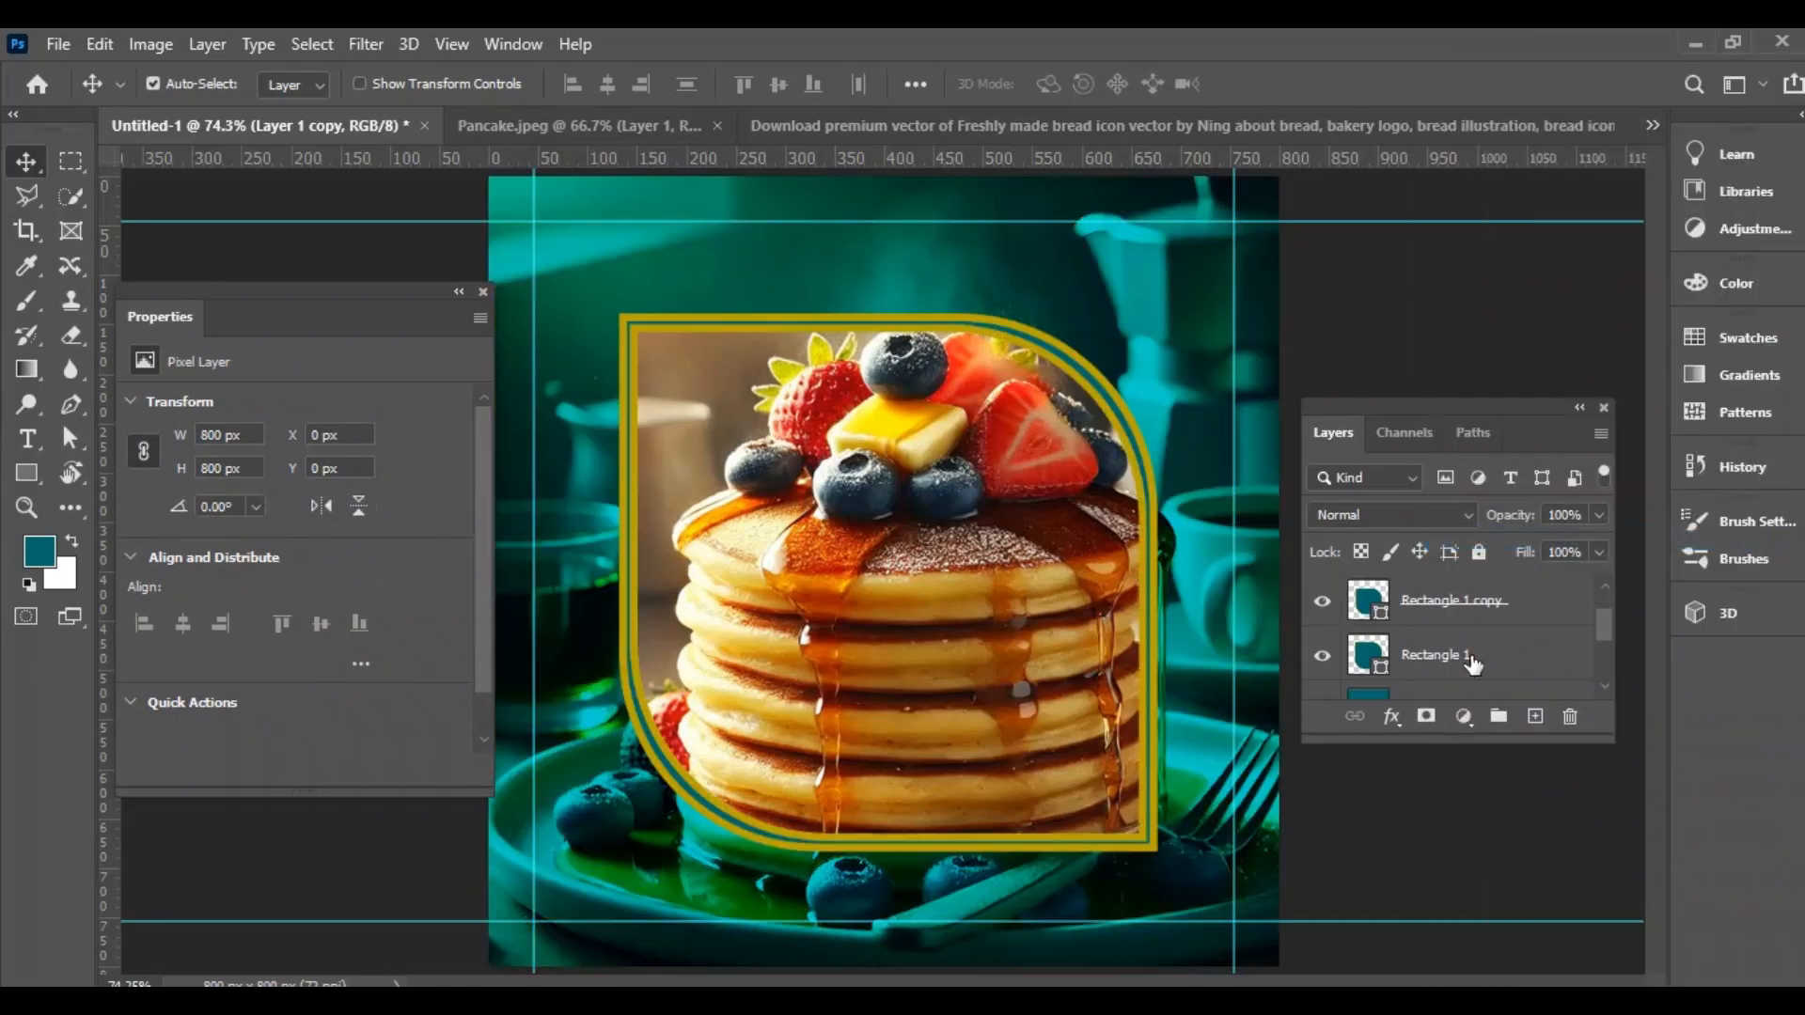
left_click(1473, 662)
left_click(146, 486)
left_click(159, 537)
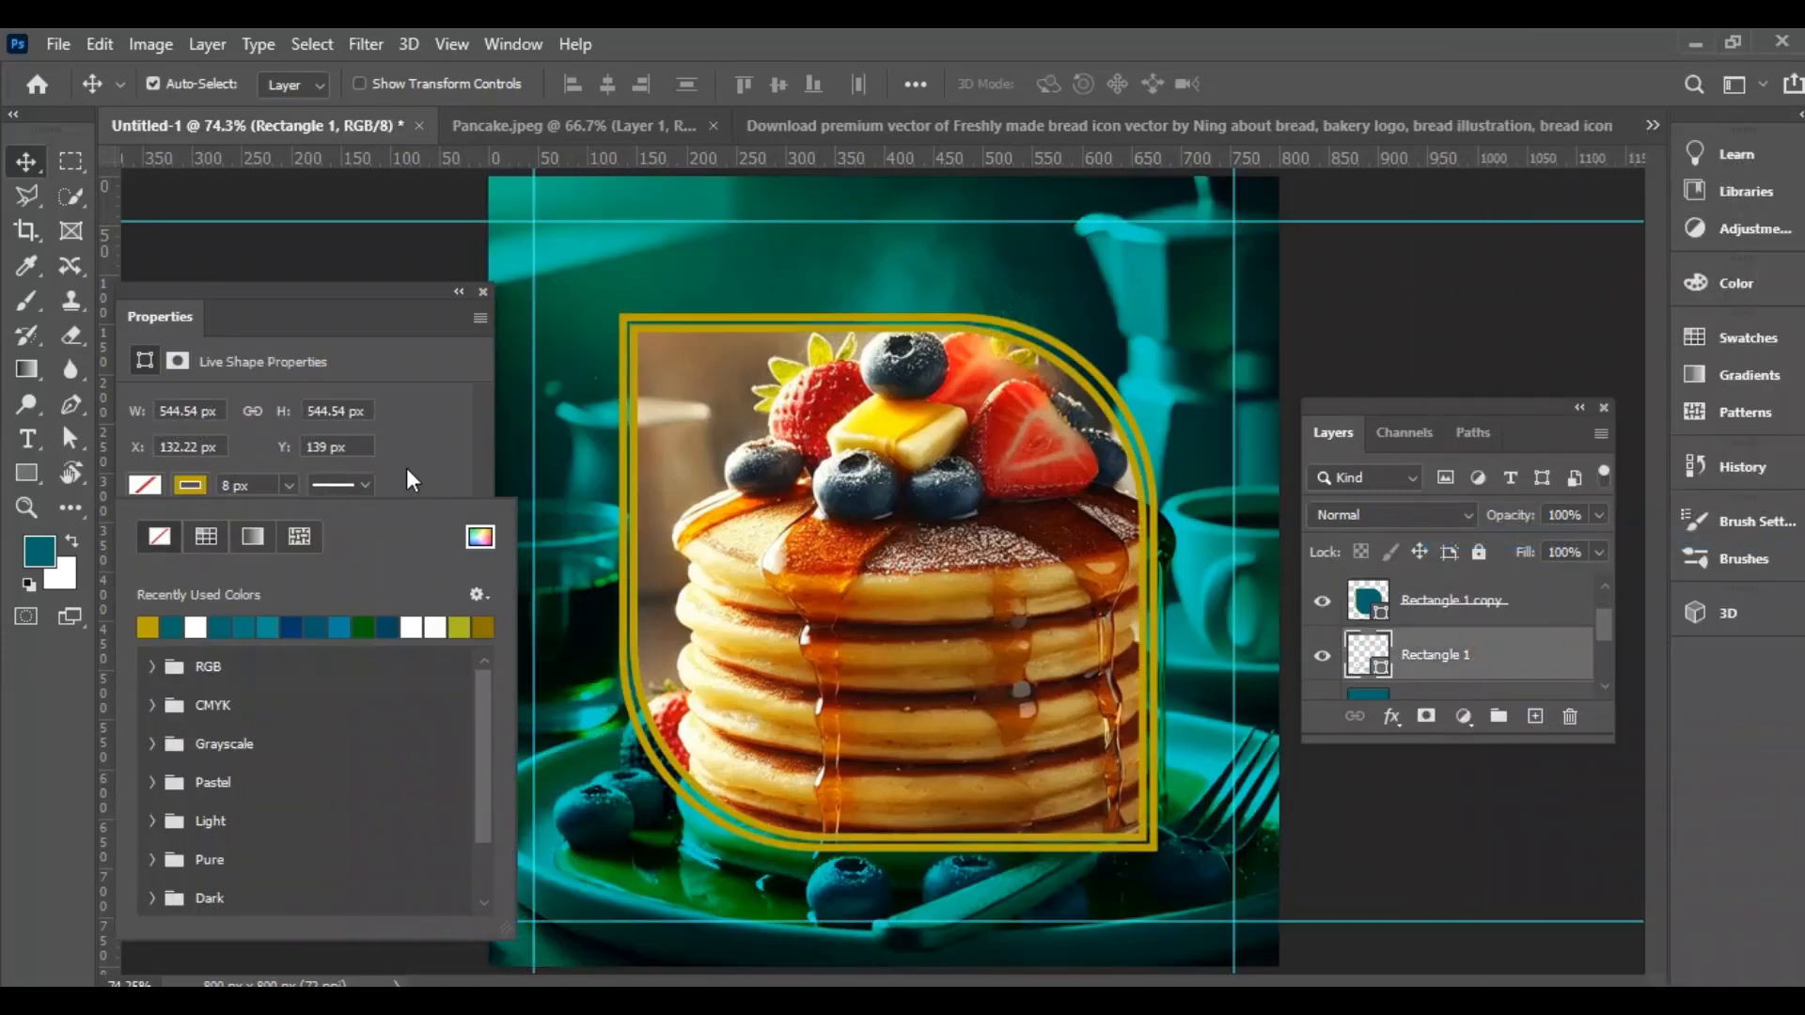
left_click(189, 483)
left_click(196, 627)
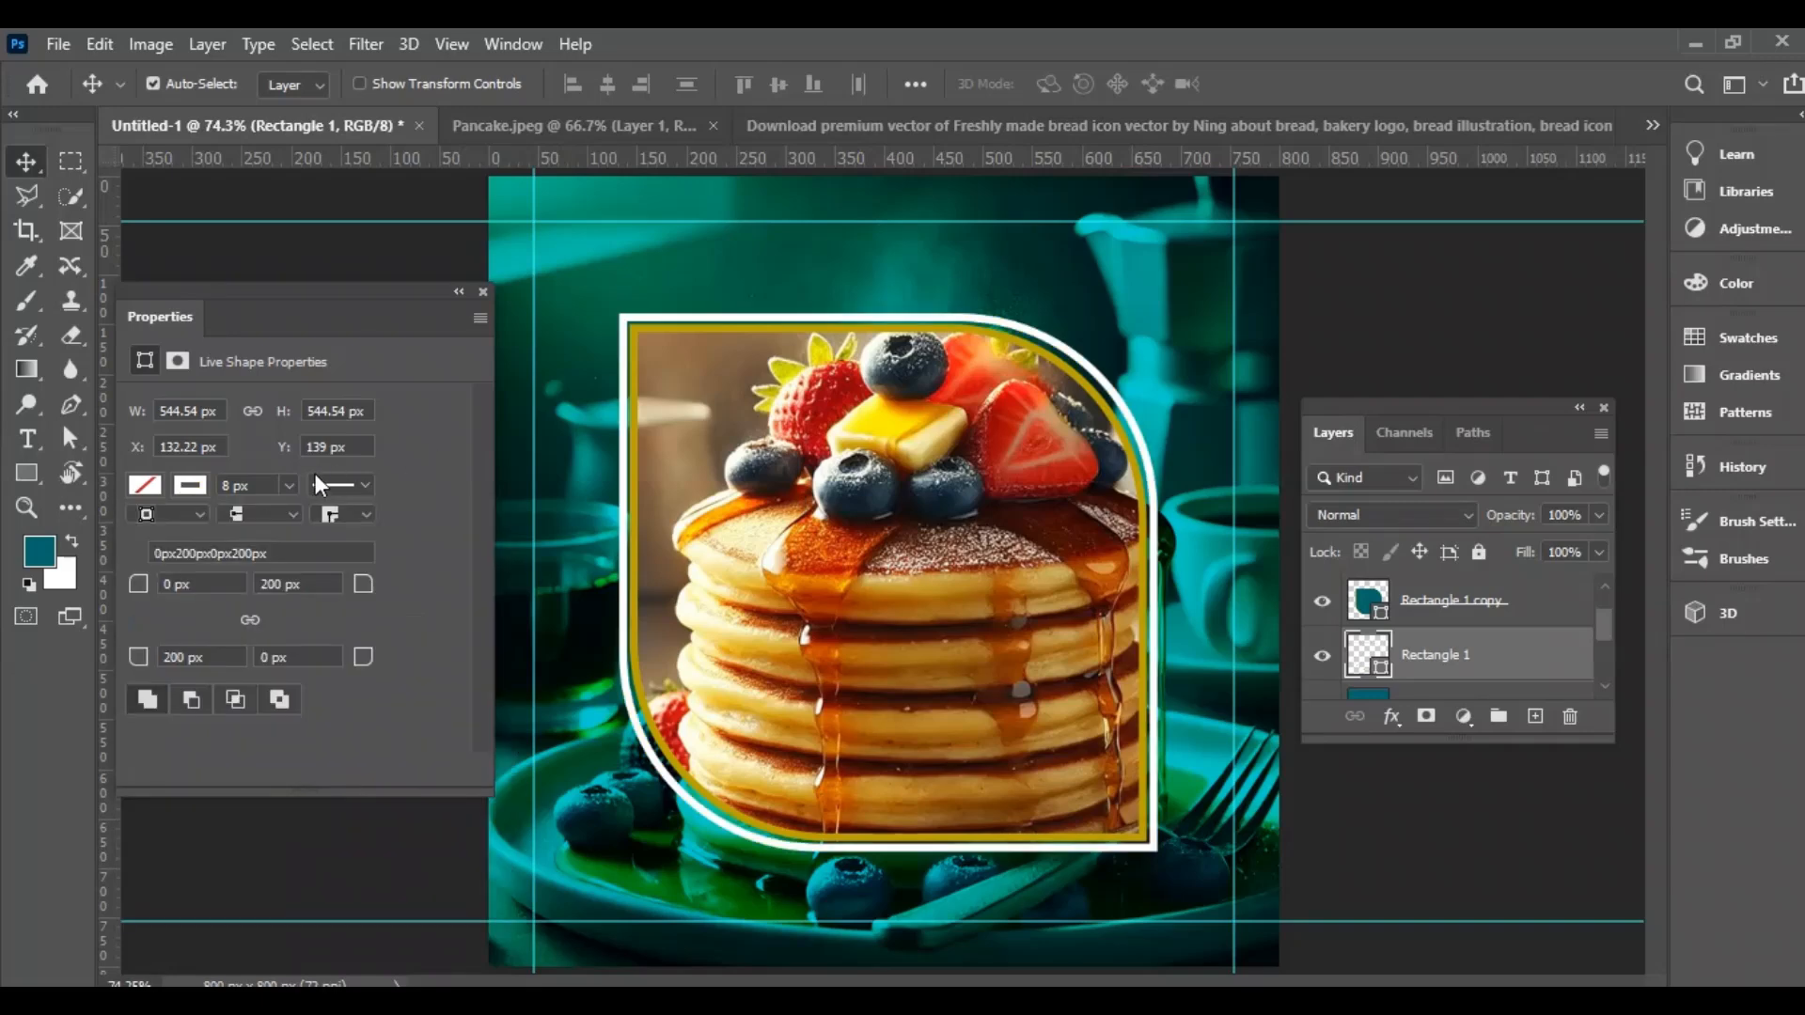
Set the outer white stroke to 3 px wide and give it a dashed line style.
left_click_drag(286, 485, 278, 520)
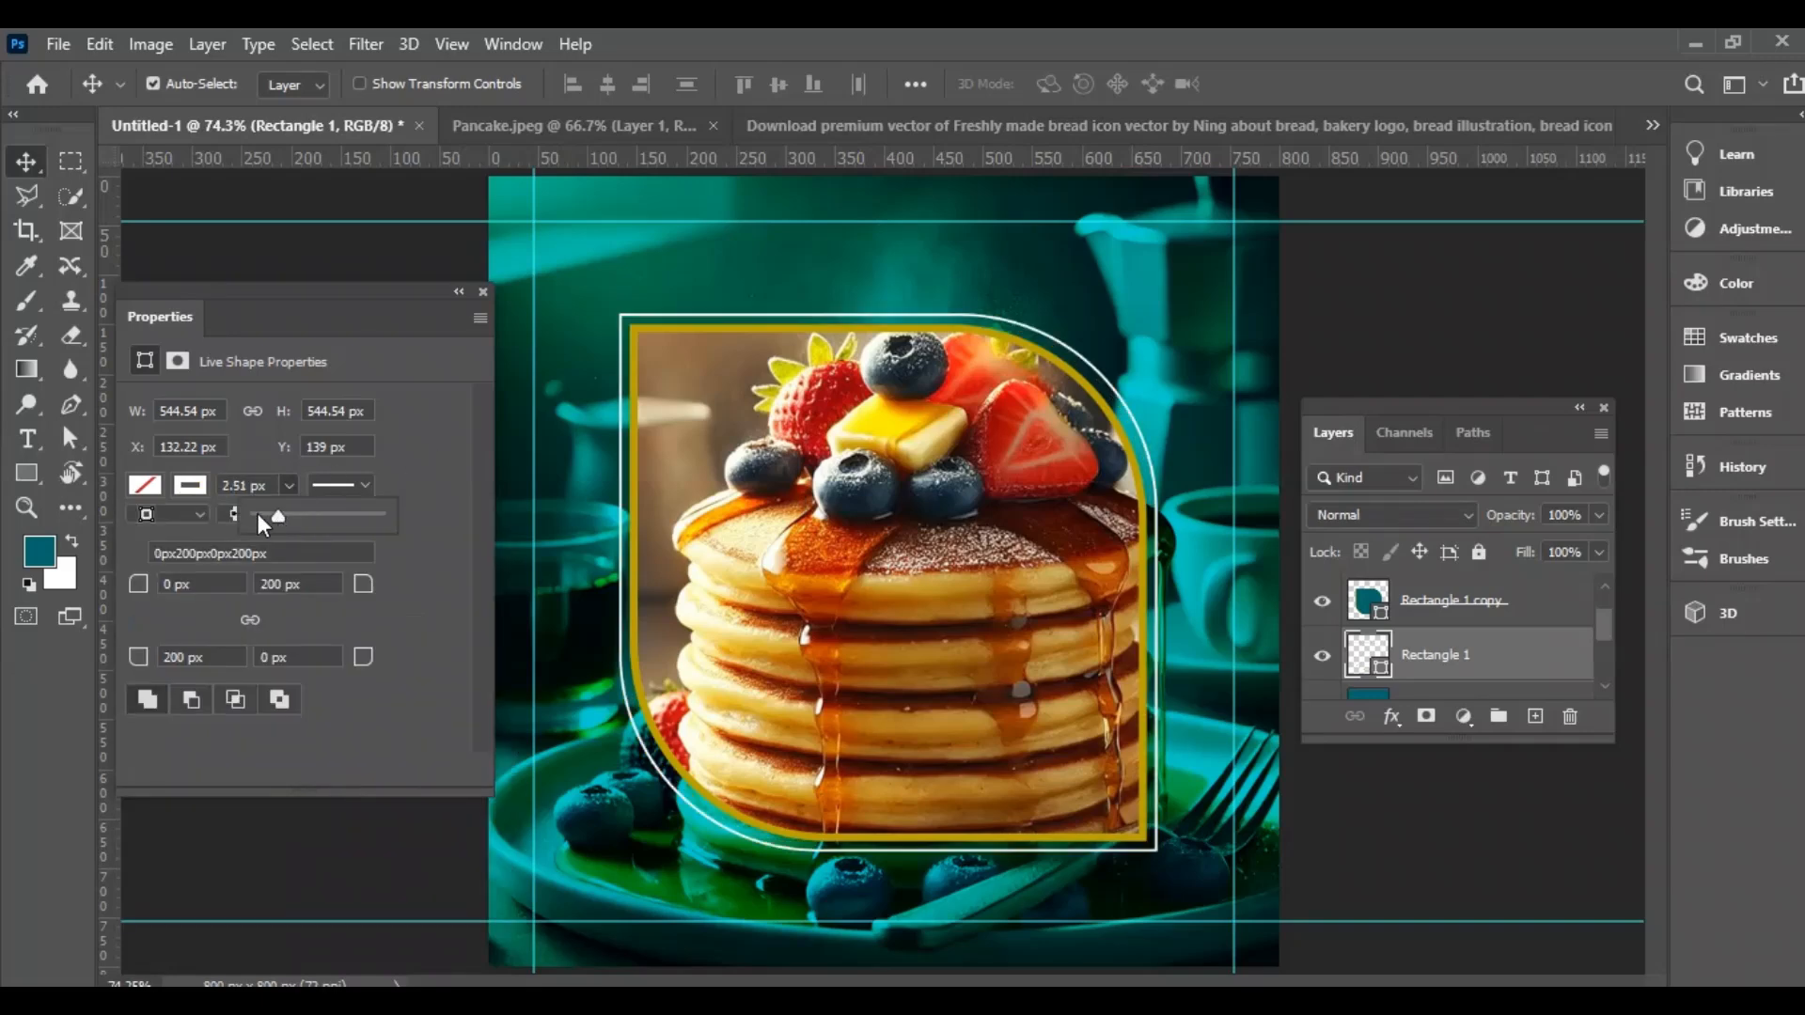
left_click(219, 486)
key("Return")
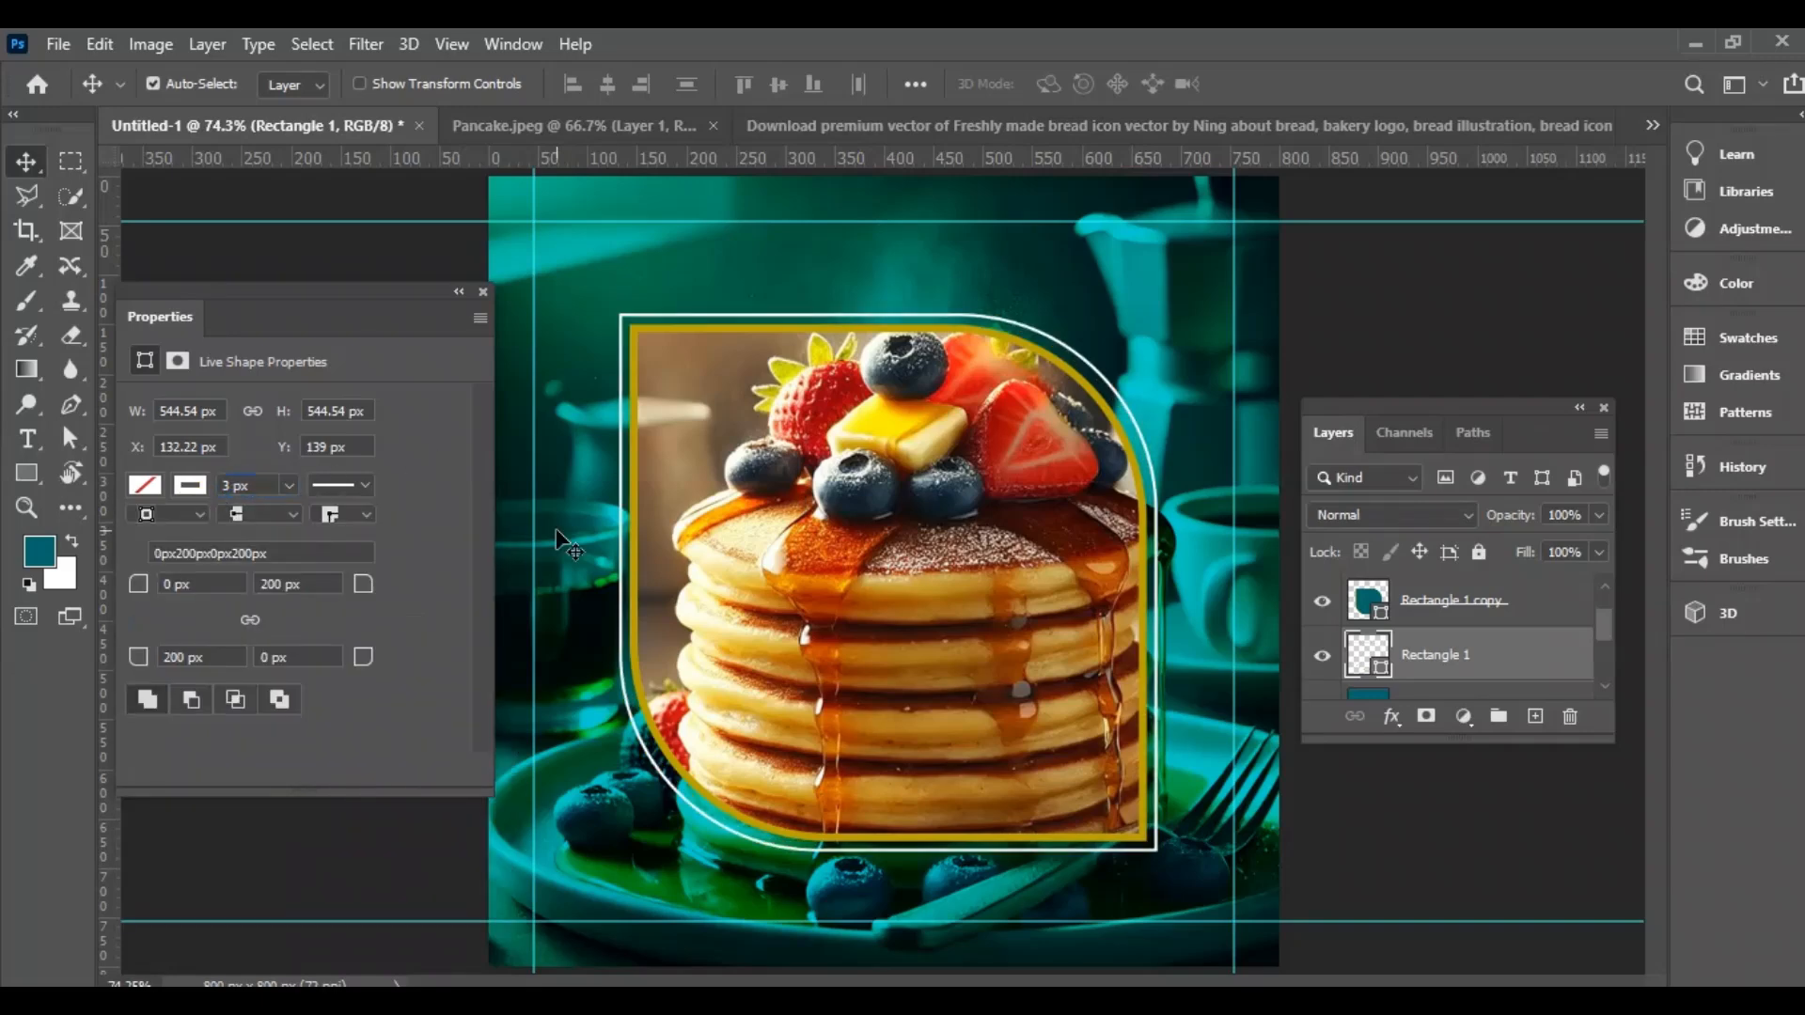
left_click(348, 485)
left_click(370, 612)
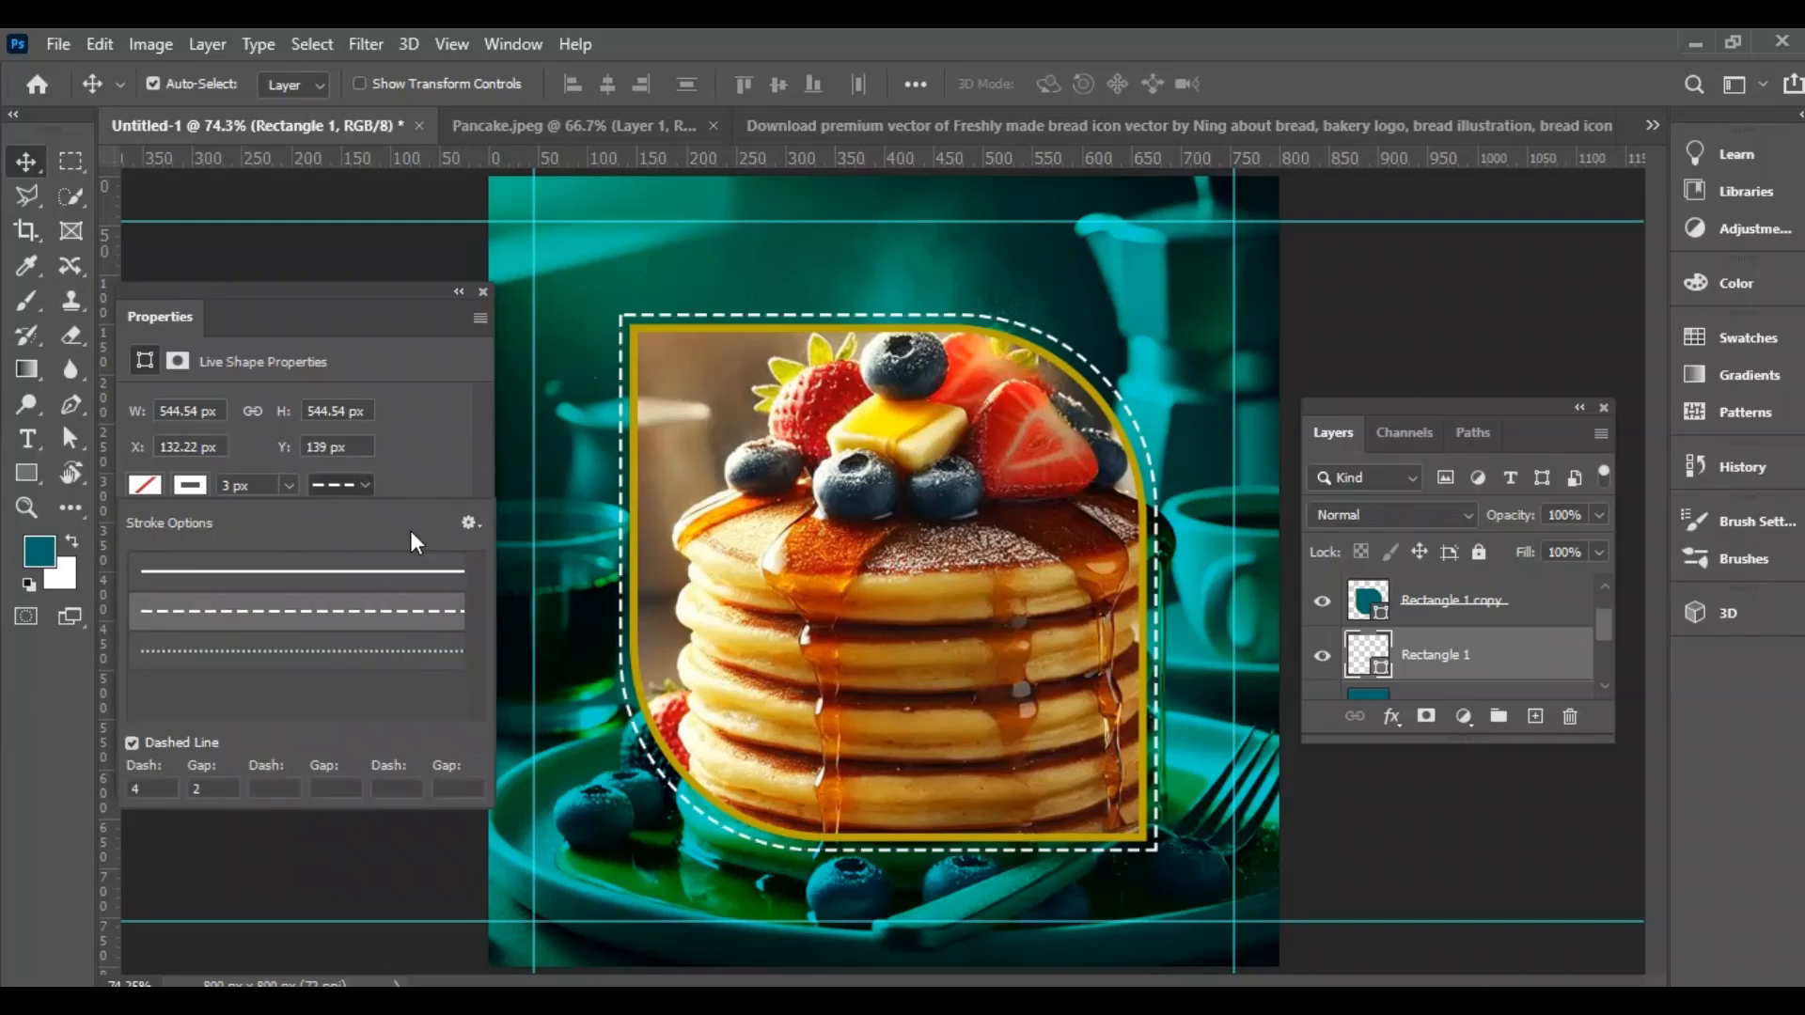
left_click(420, 458)
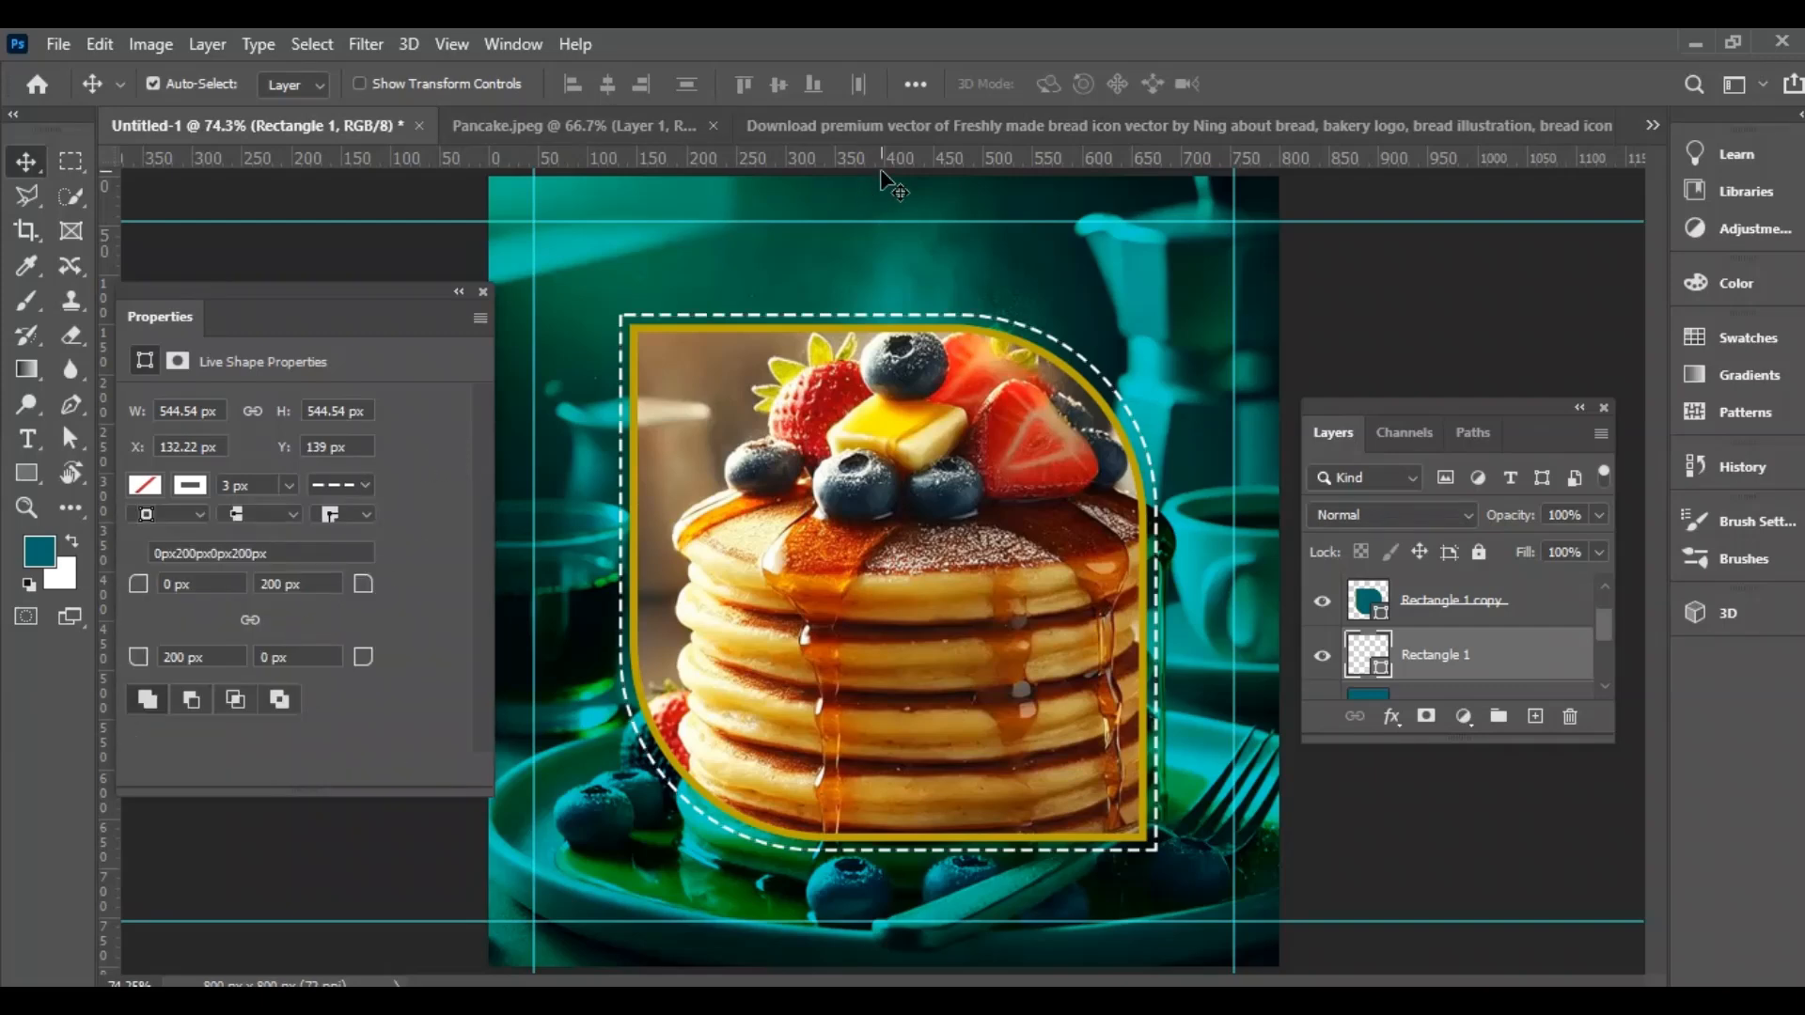
Copy the white bread icon from its own document and paste it into the post above the clipped pancake photo.
left_click(1058, 128)
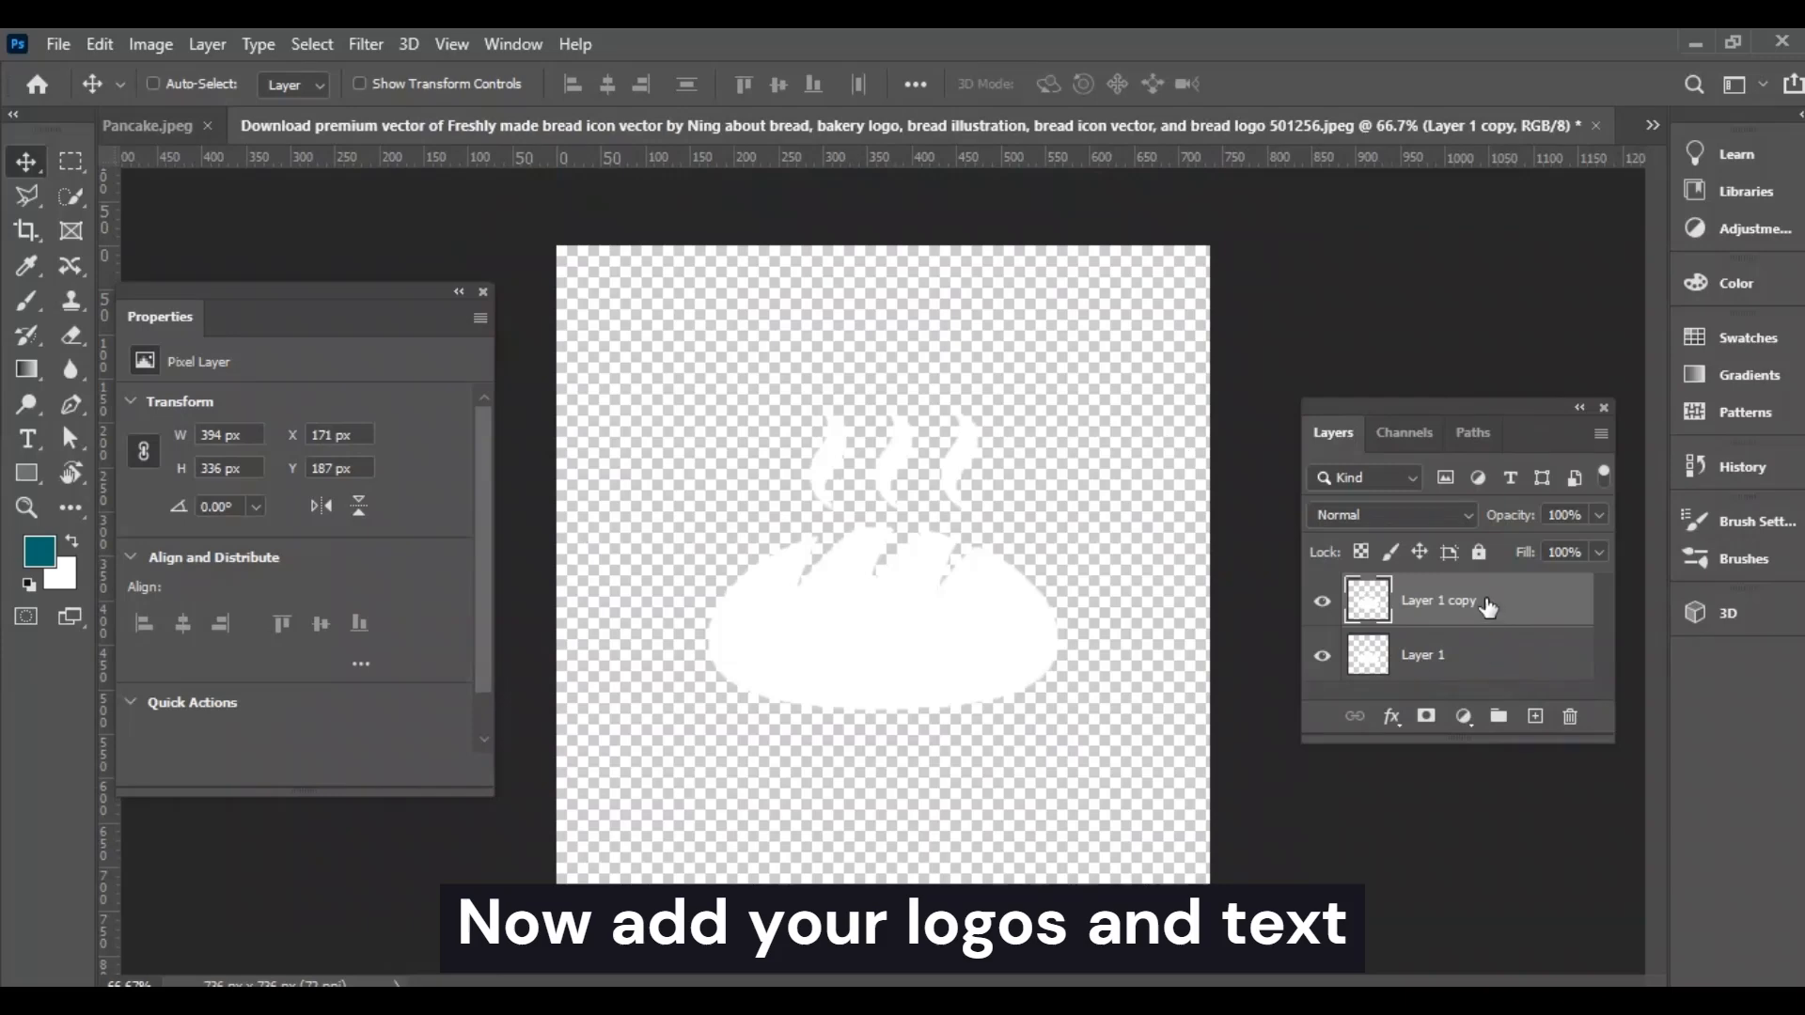
key("ctrl+a")
left_click(1652, 125)
left_click(465, 139)
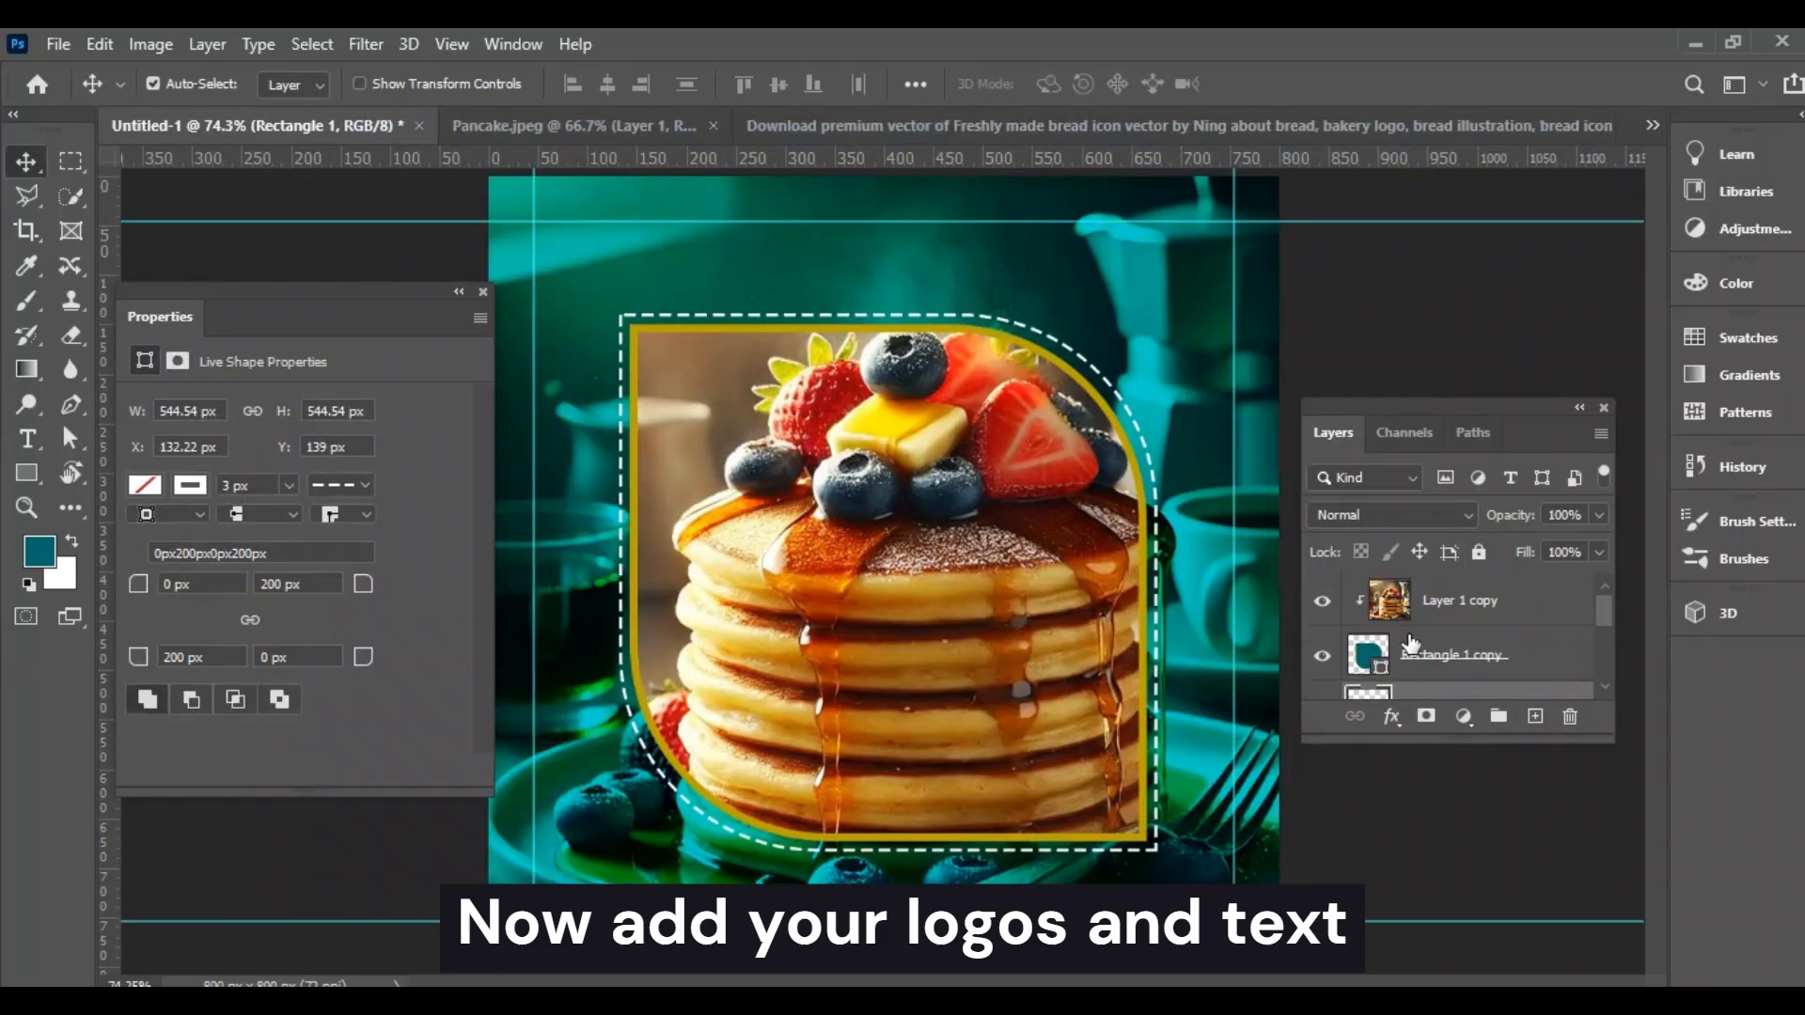
left_click(1456, 606)
key("ctrl+v")
Scale the pasted bread icon down to about 56 × 48 px and fit it into the upper-left corner of the margin guides.
key("ctrl+t")
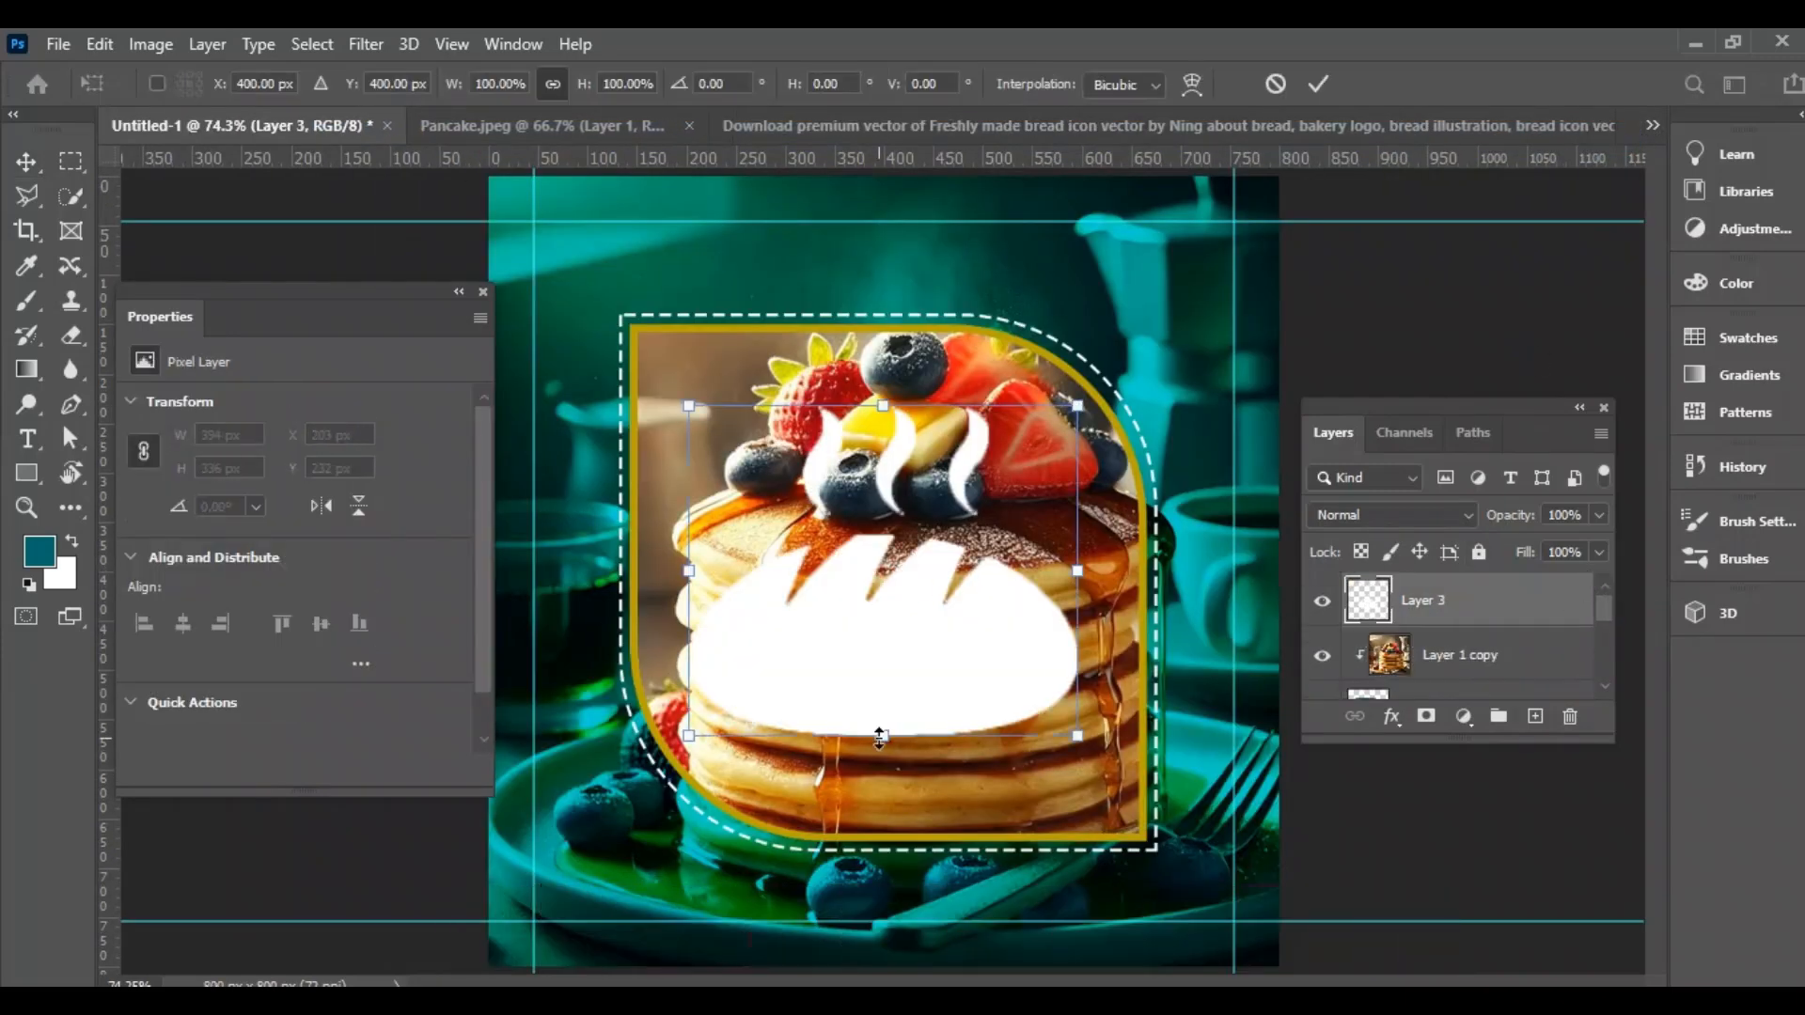
left_click_drag(880, 739, 562, 260)
key("Return")
key("ctrl+t")
key("Return")
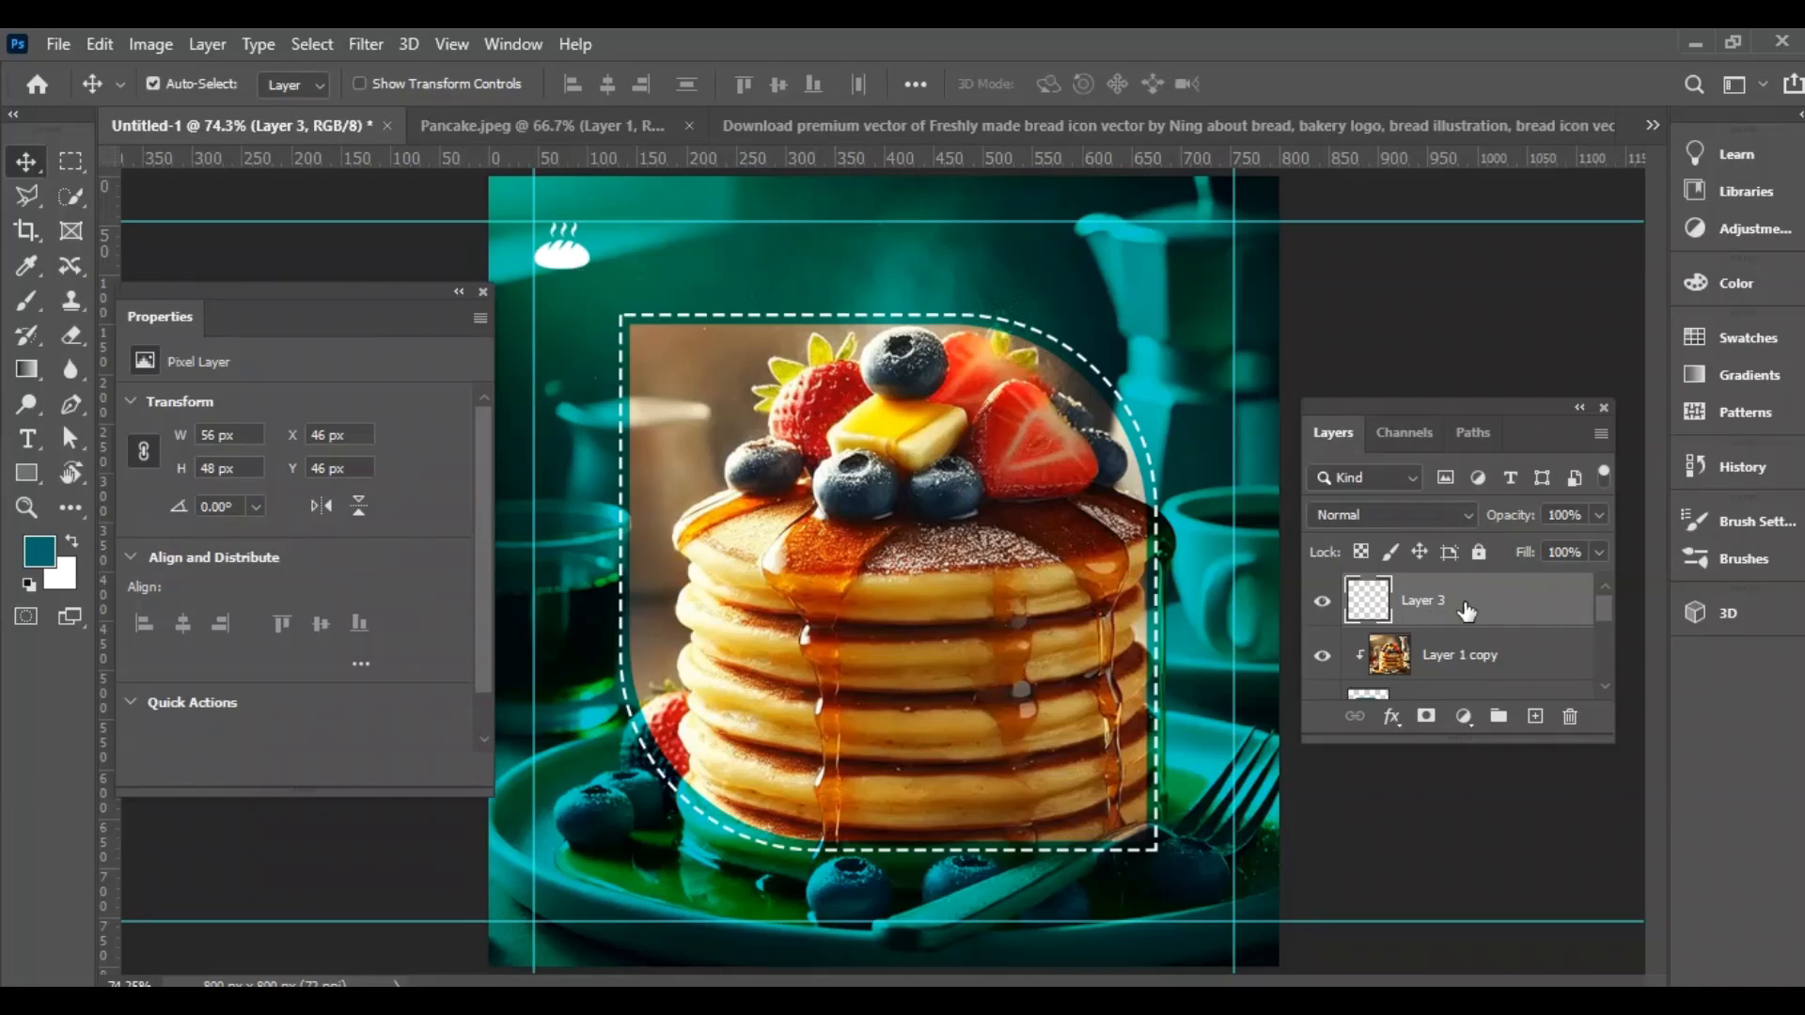
Show the Character panel and arrange it beneath the Layers panel.
key("t")
left_click(1175, 92)
left_click_drag(1430, 405, 1419, 286)
left_click_drag(1514, 638, 1369, 637)
Add the text LOGO above the photo frame in Arial Bold.
left_click(811, 266)
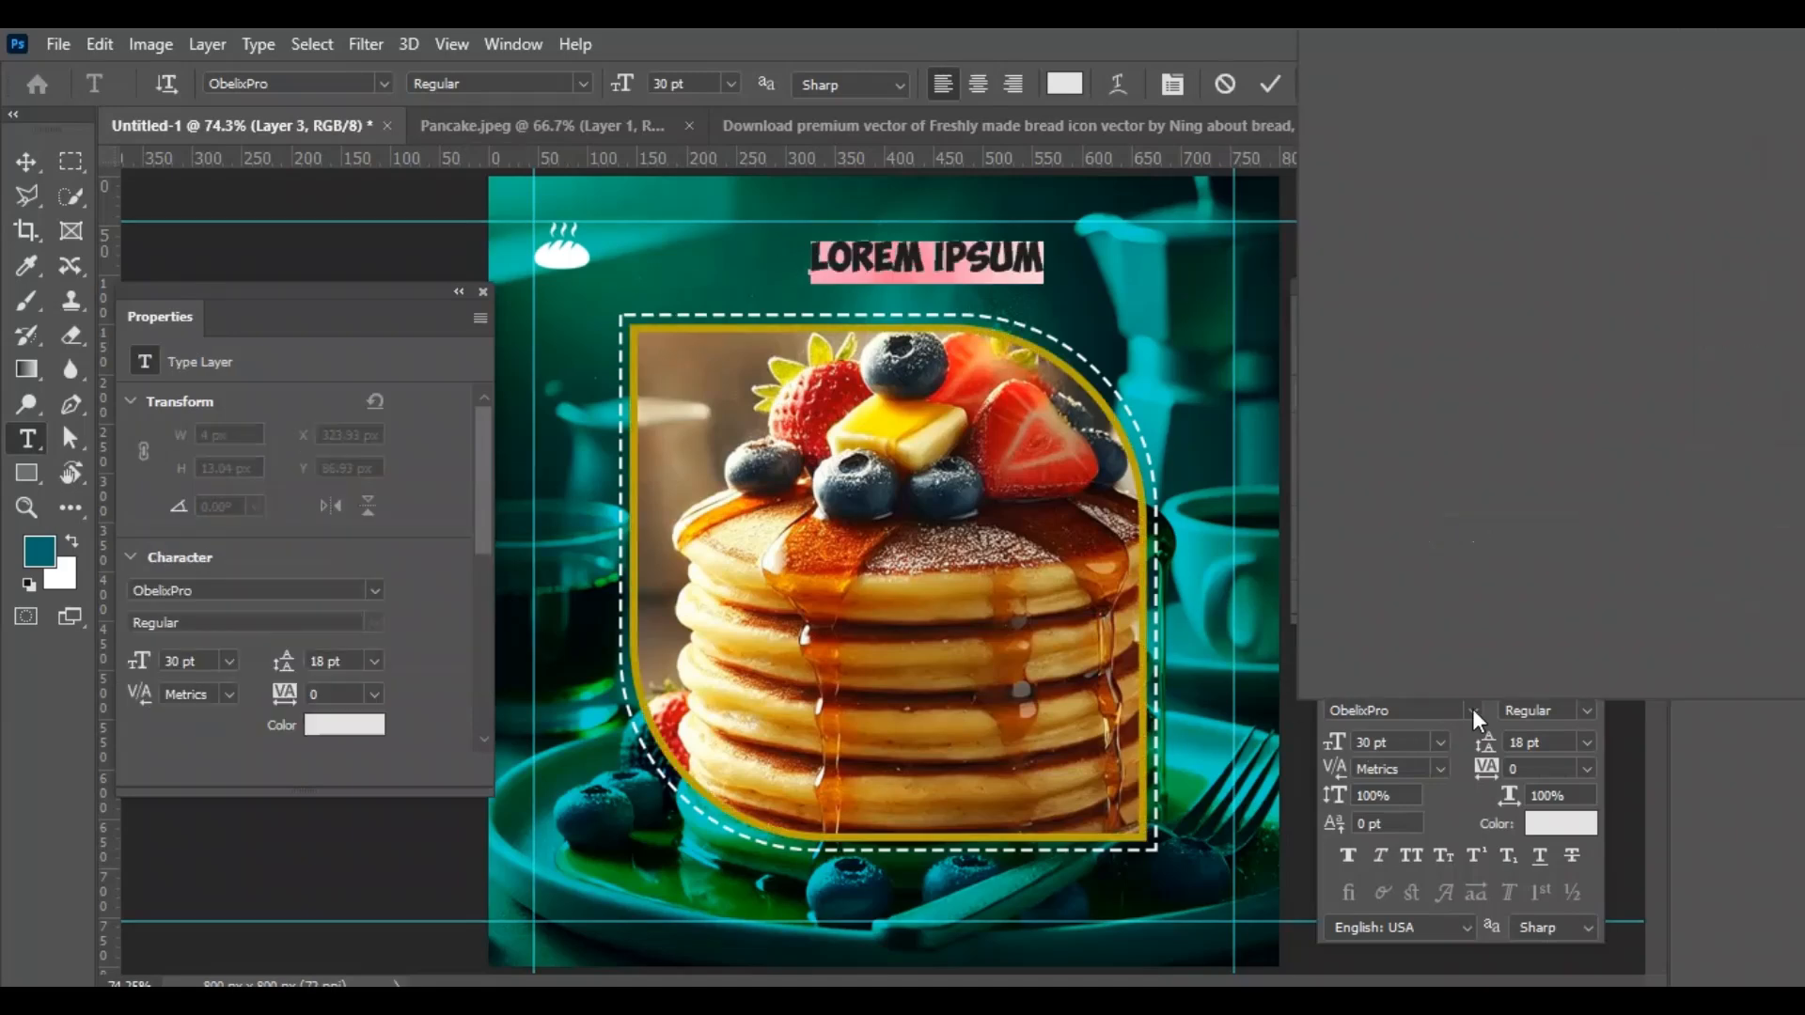
left_click(1472, 709)
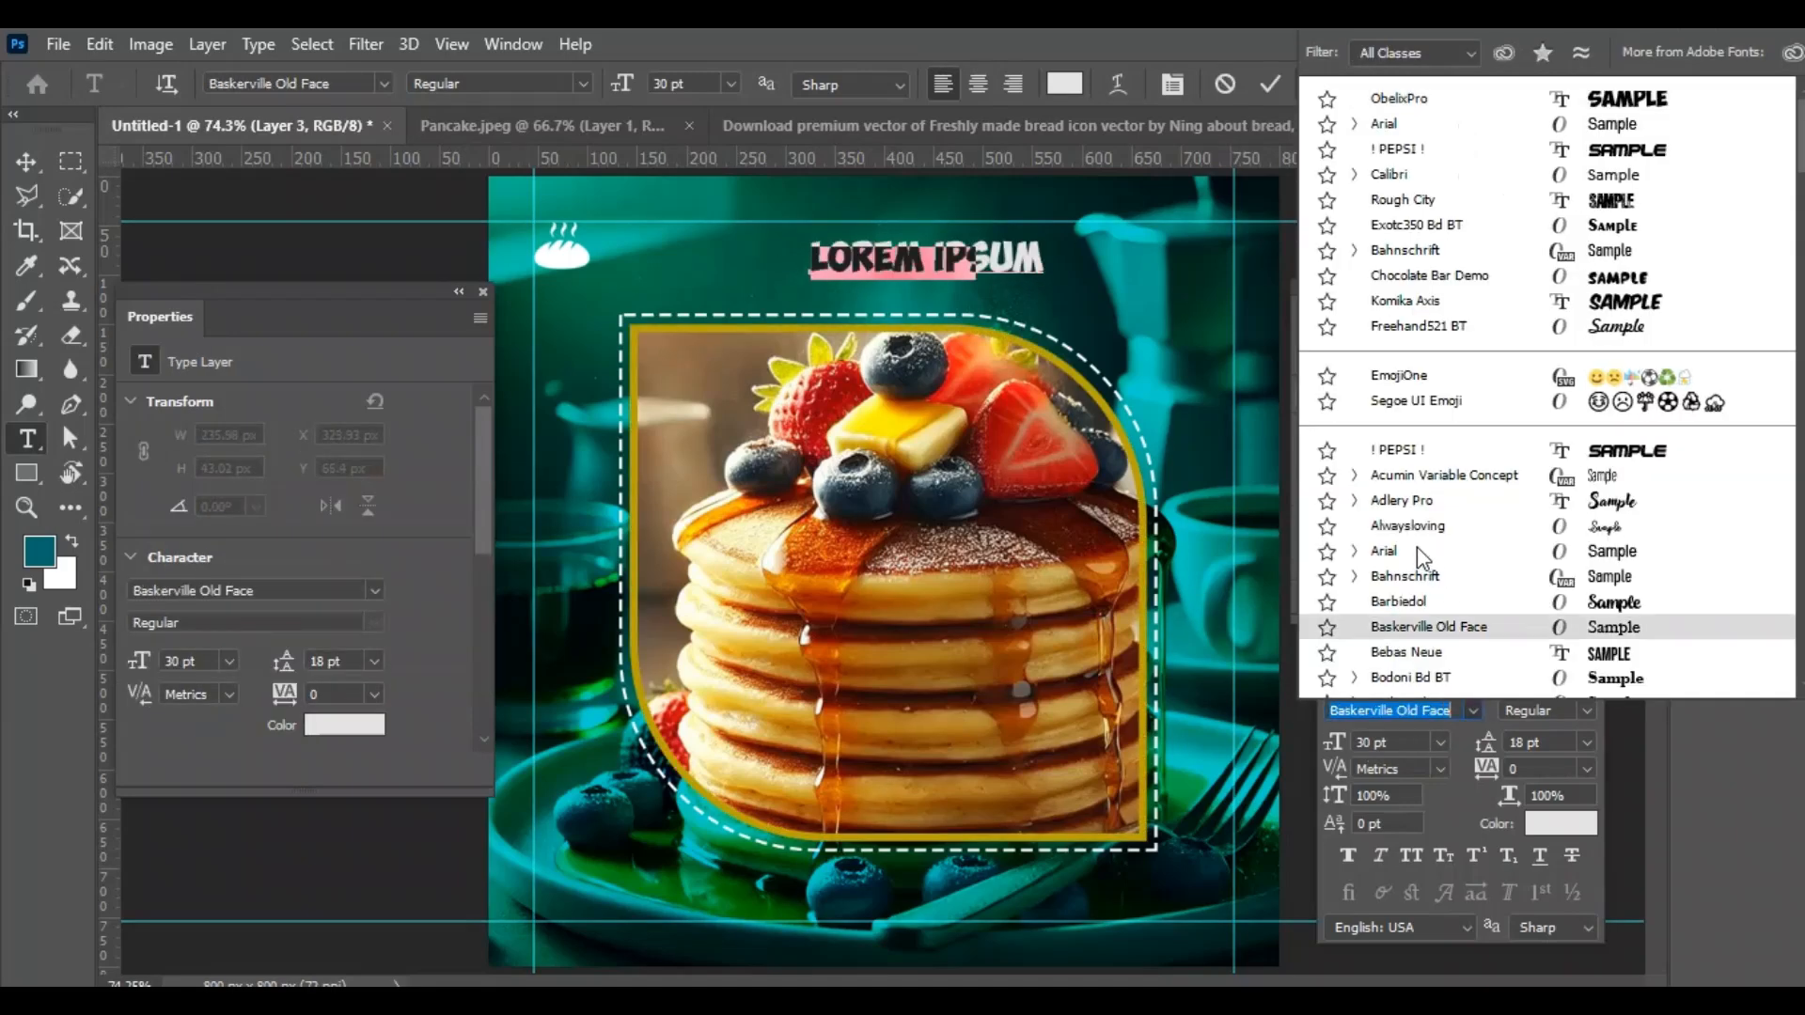
left_click(1413, 549)
left_click(1587, 712)
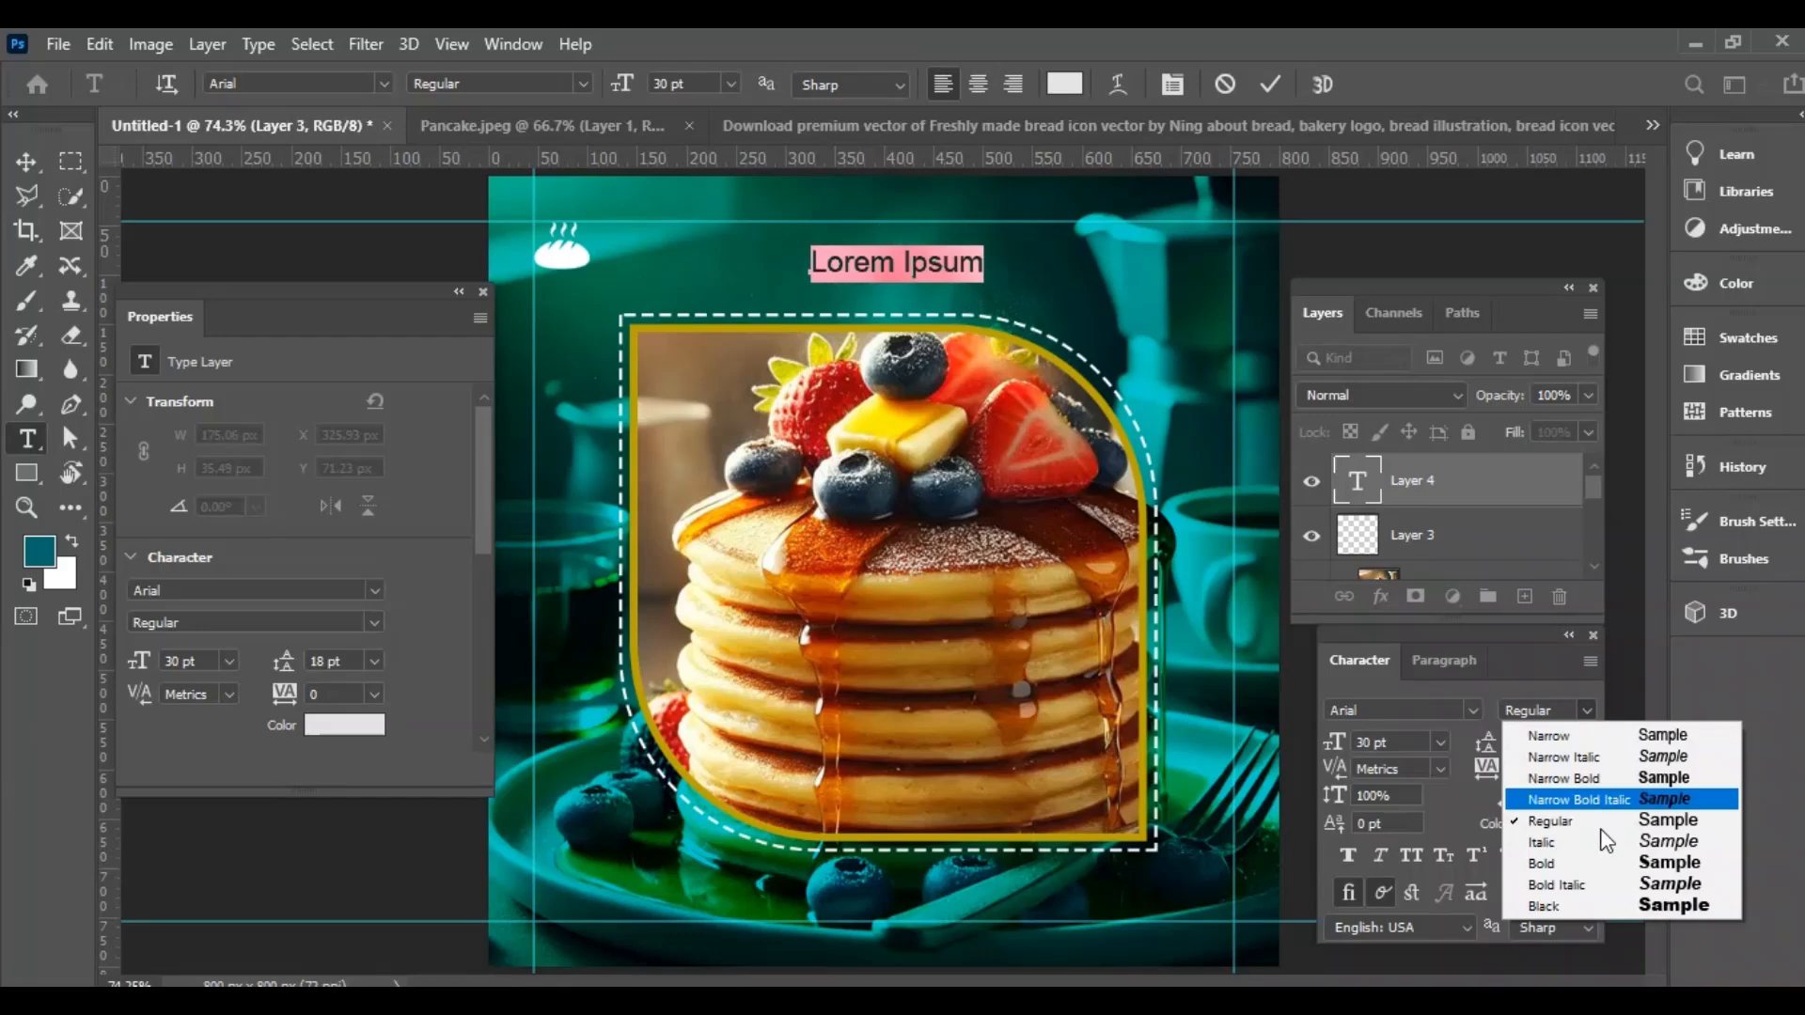
left_click(1609, 790)
type("LOGO")
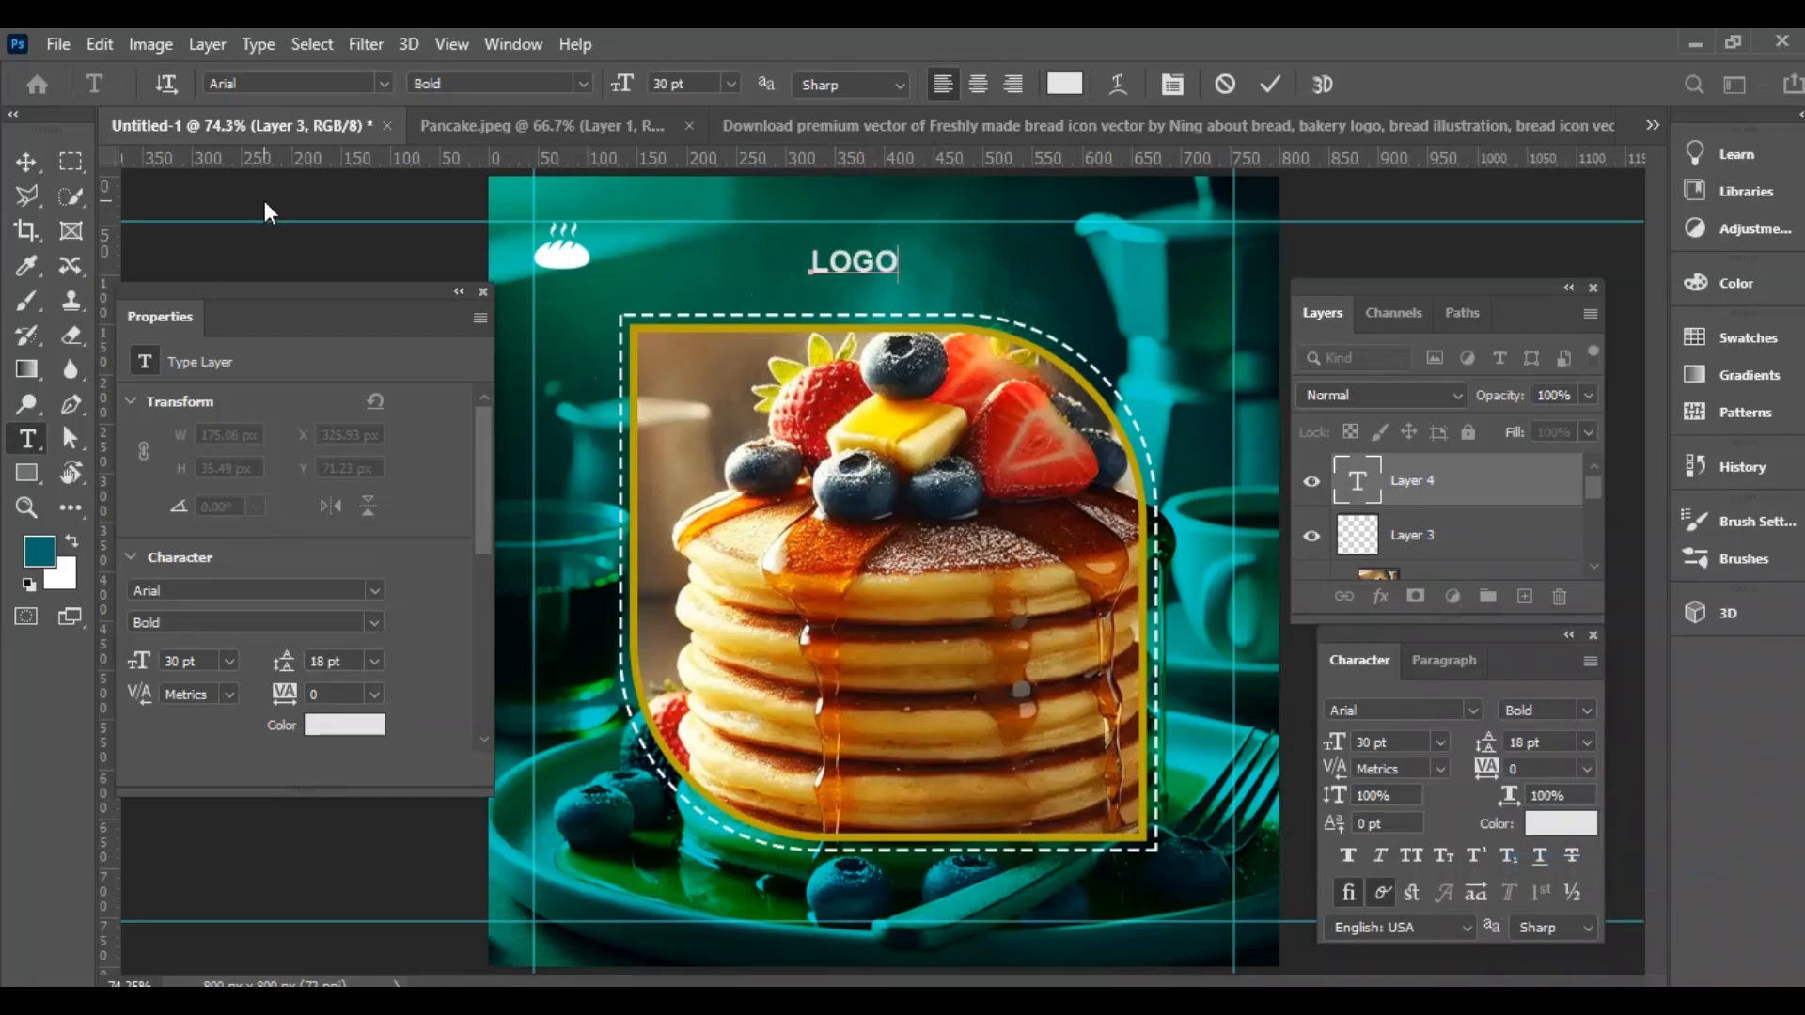
left_click(26, 161)
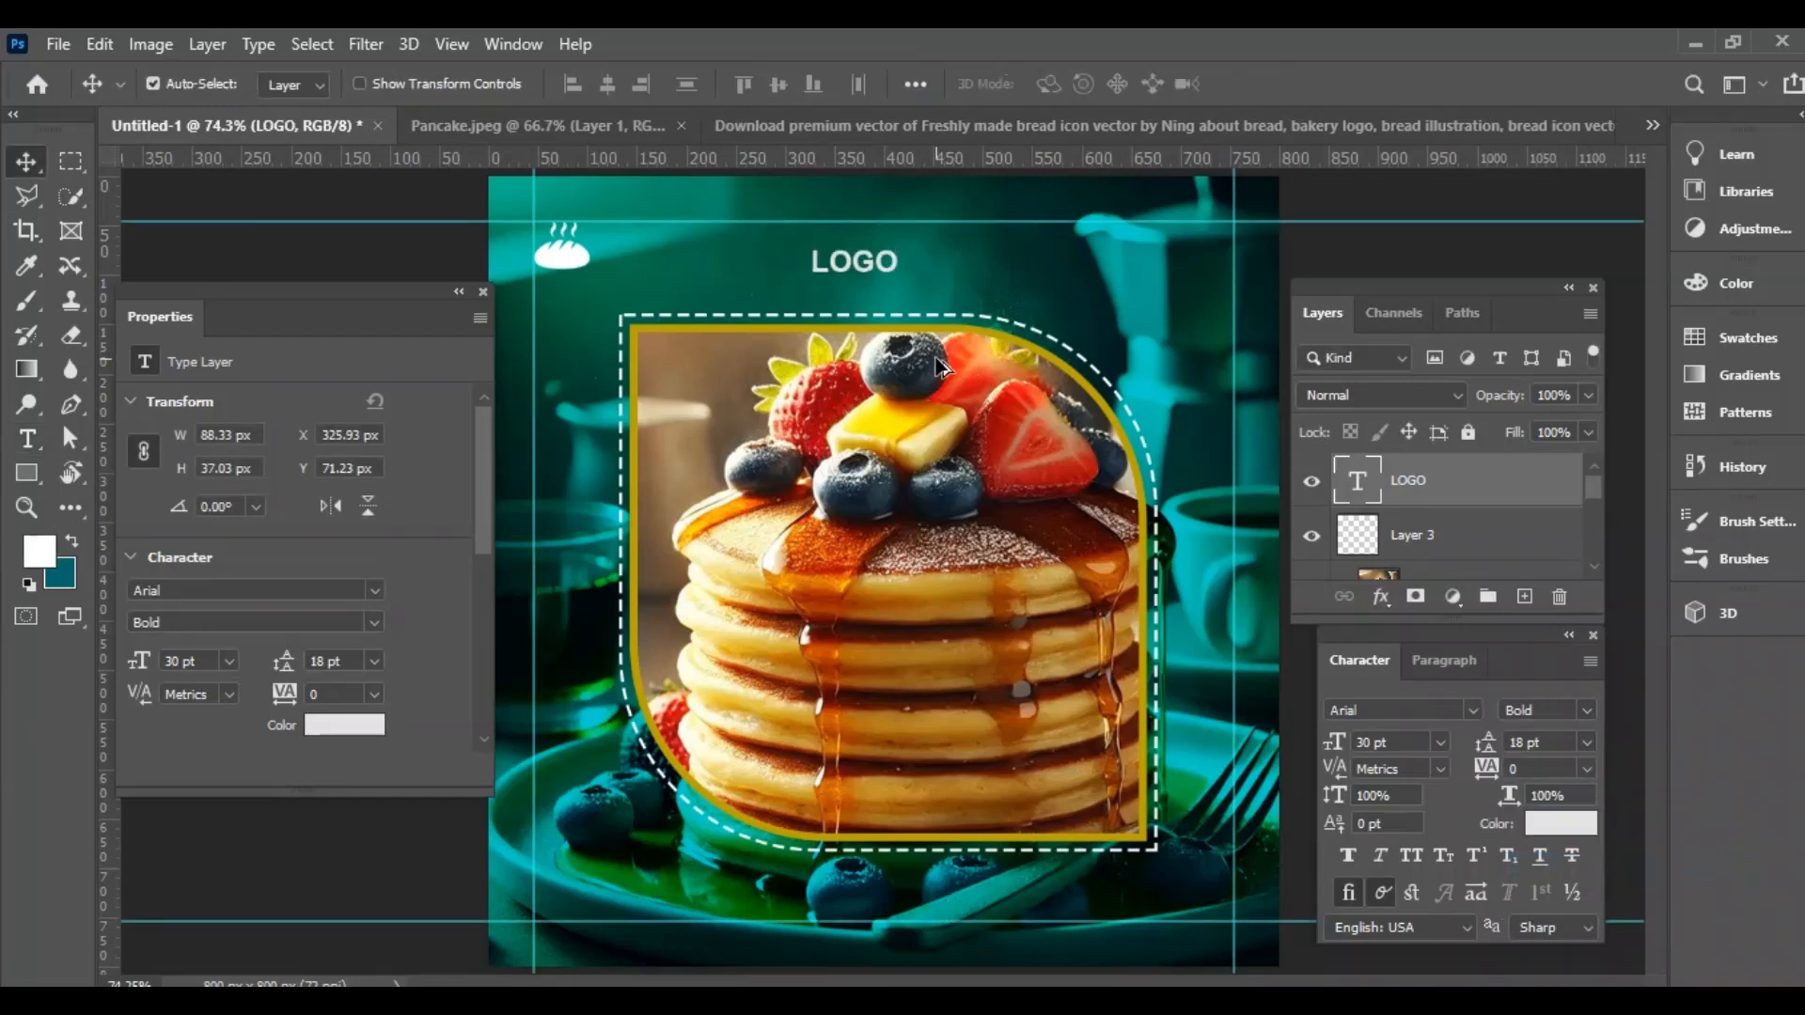
Move the LOGO text directly below the bread icon and reduce its size to 20 pt.
left_click(1440, 743)
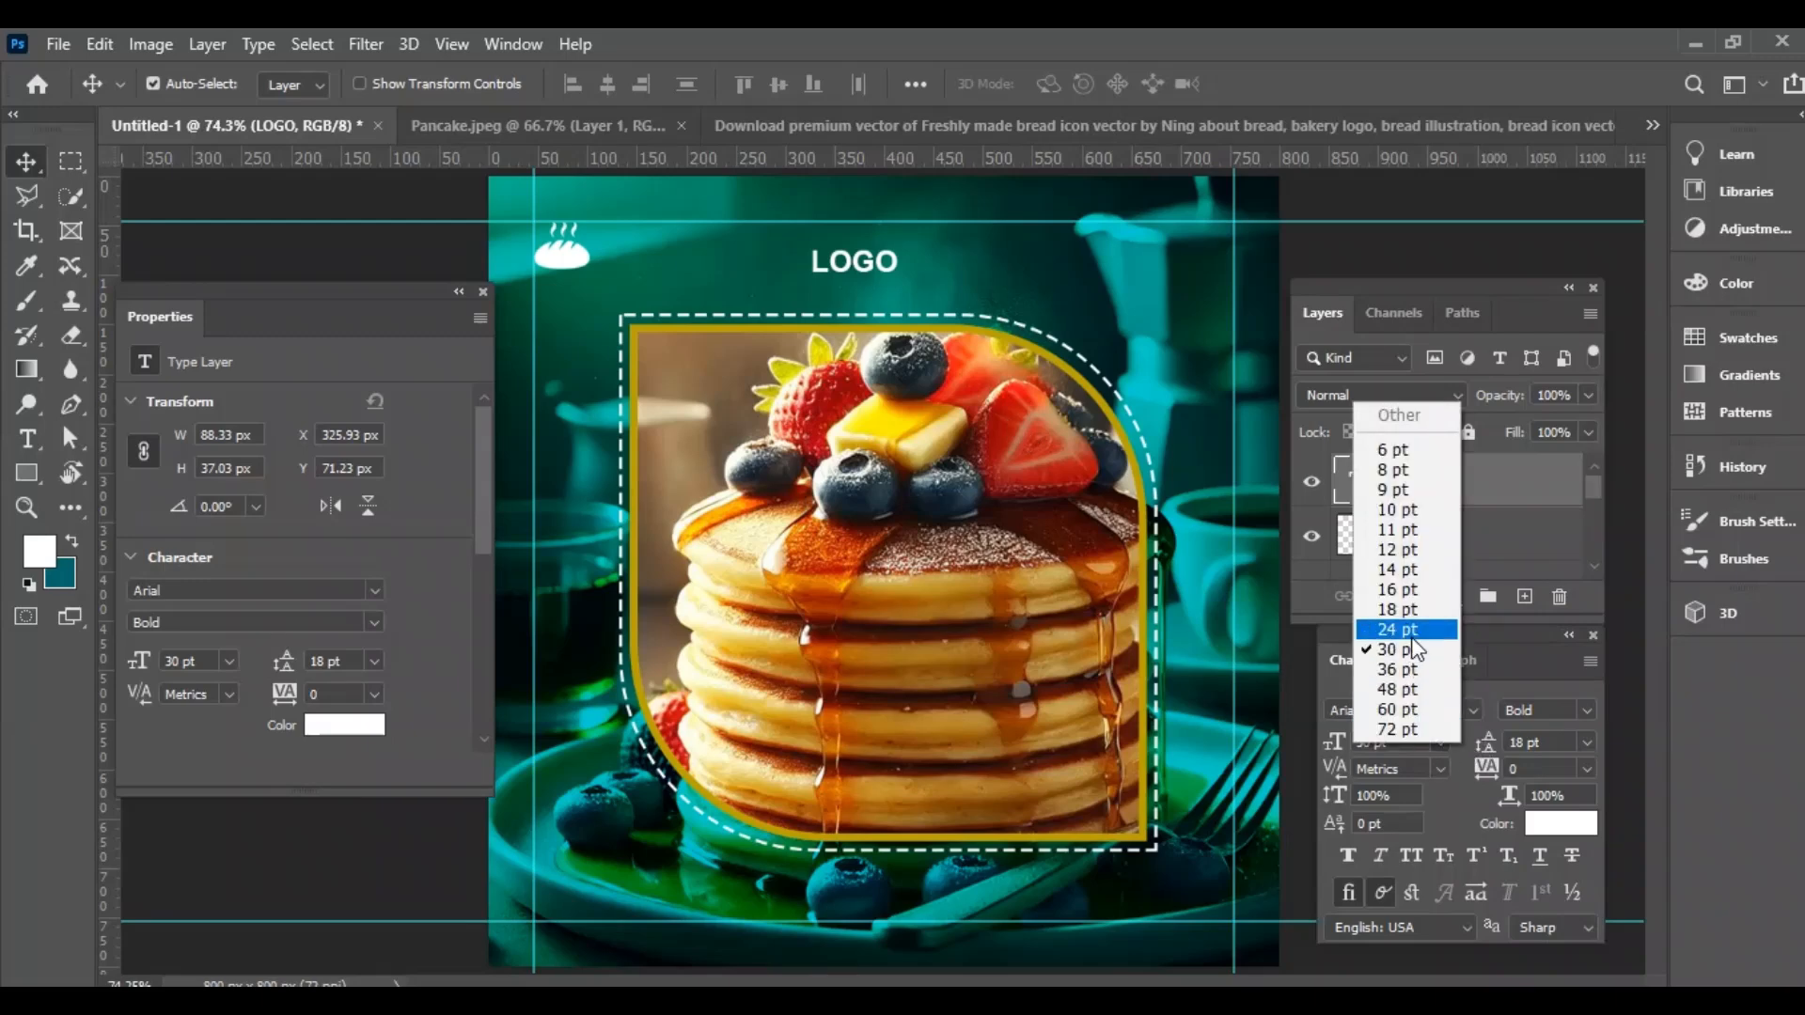
left_click(1391, 625)
left_click_drag(815, 276, 567, 295)
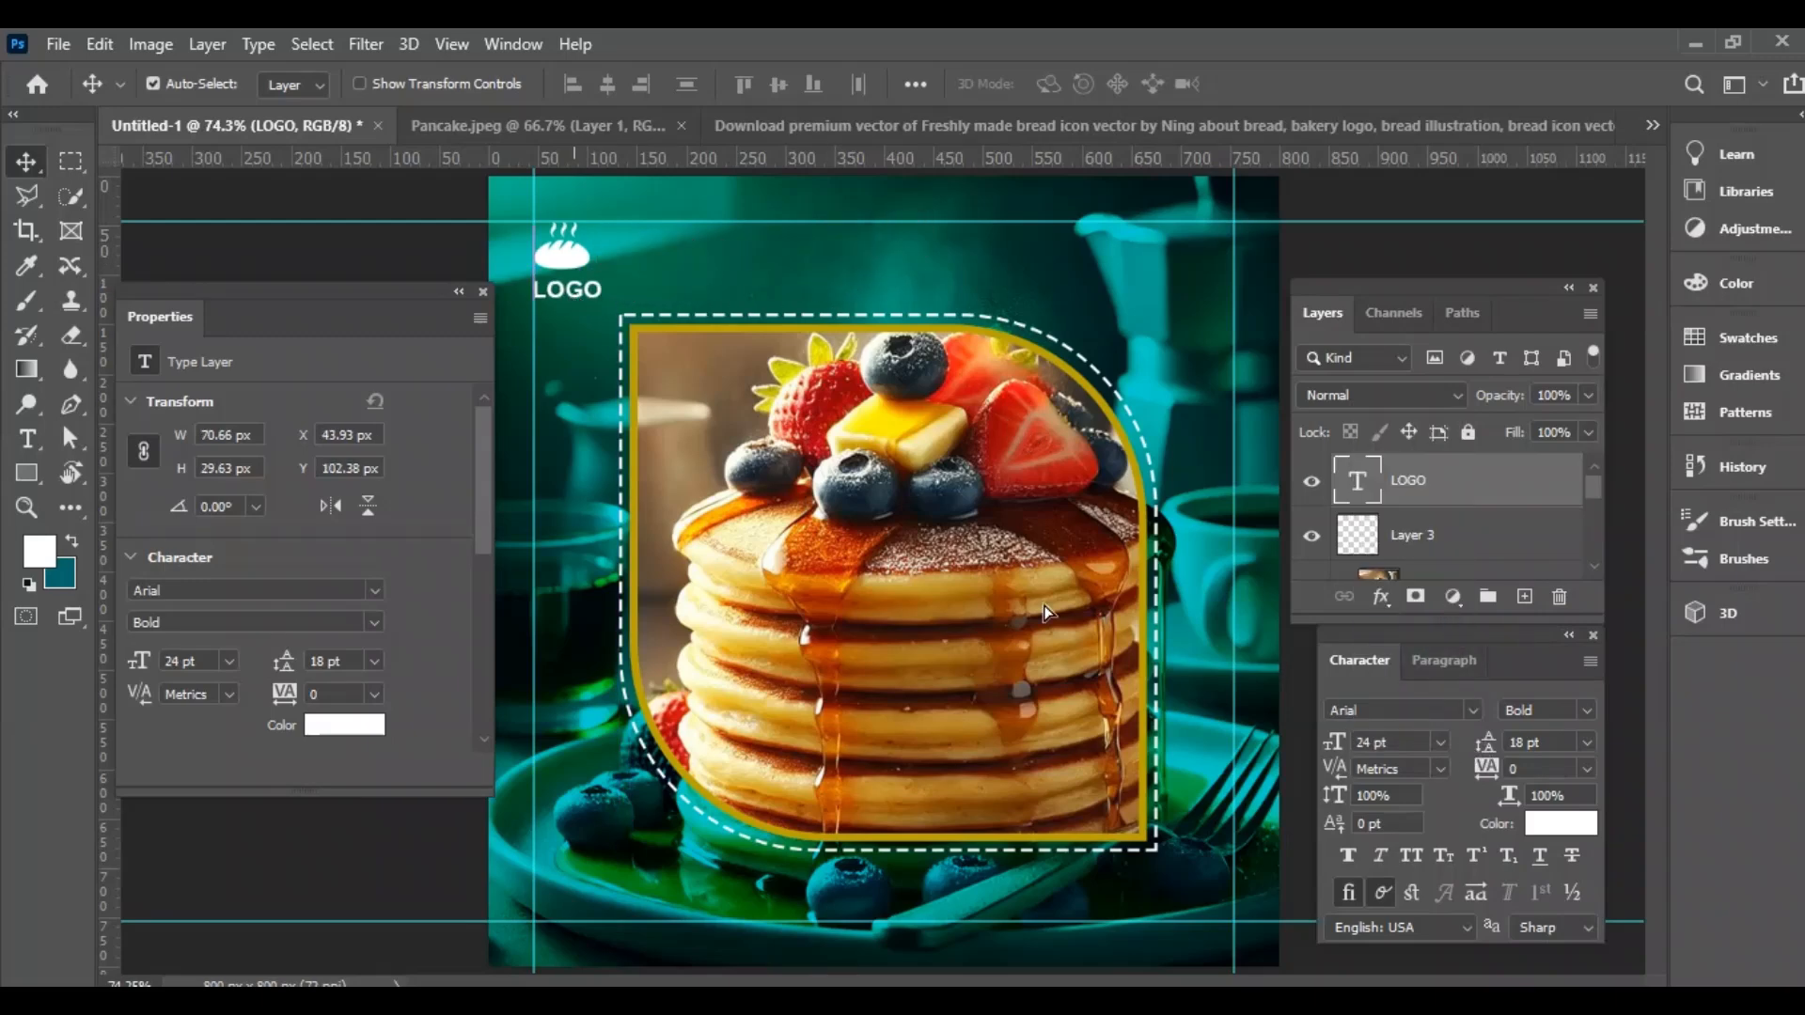
left_click(1440, 743)
left_click(1373, 742)
key("BackSpace")
type("0")
key("Return")
Rename the bread icon's layer as "bread logo".
double_click(1412, 535)
type("br")
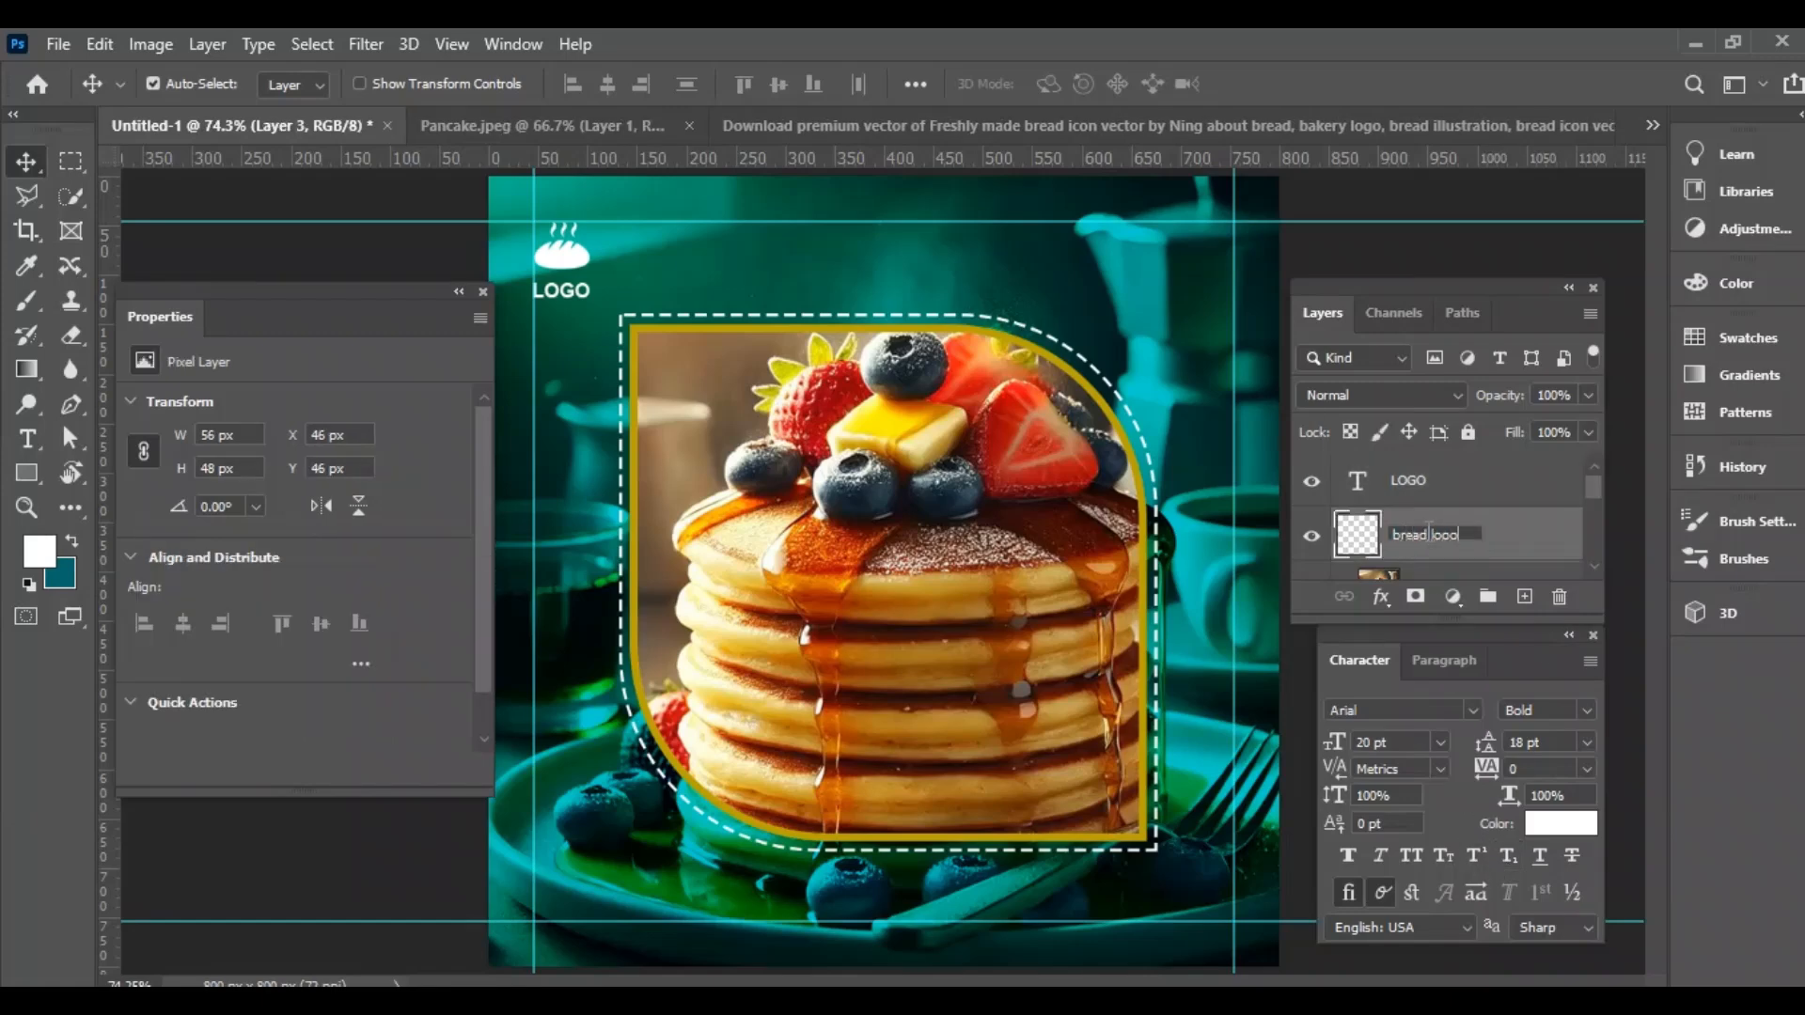
type("ead logo")
key("Return")
Set the LOGO text to 18 pt and align its horizontal centre with the bread icon.
left_click(1448, 482, "ctrl")
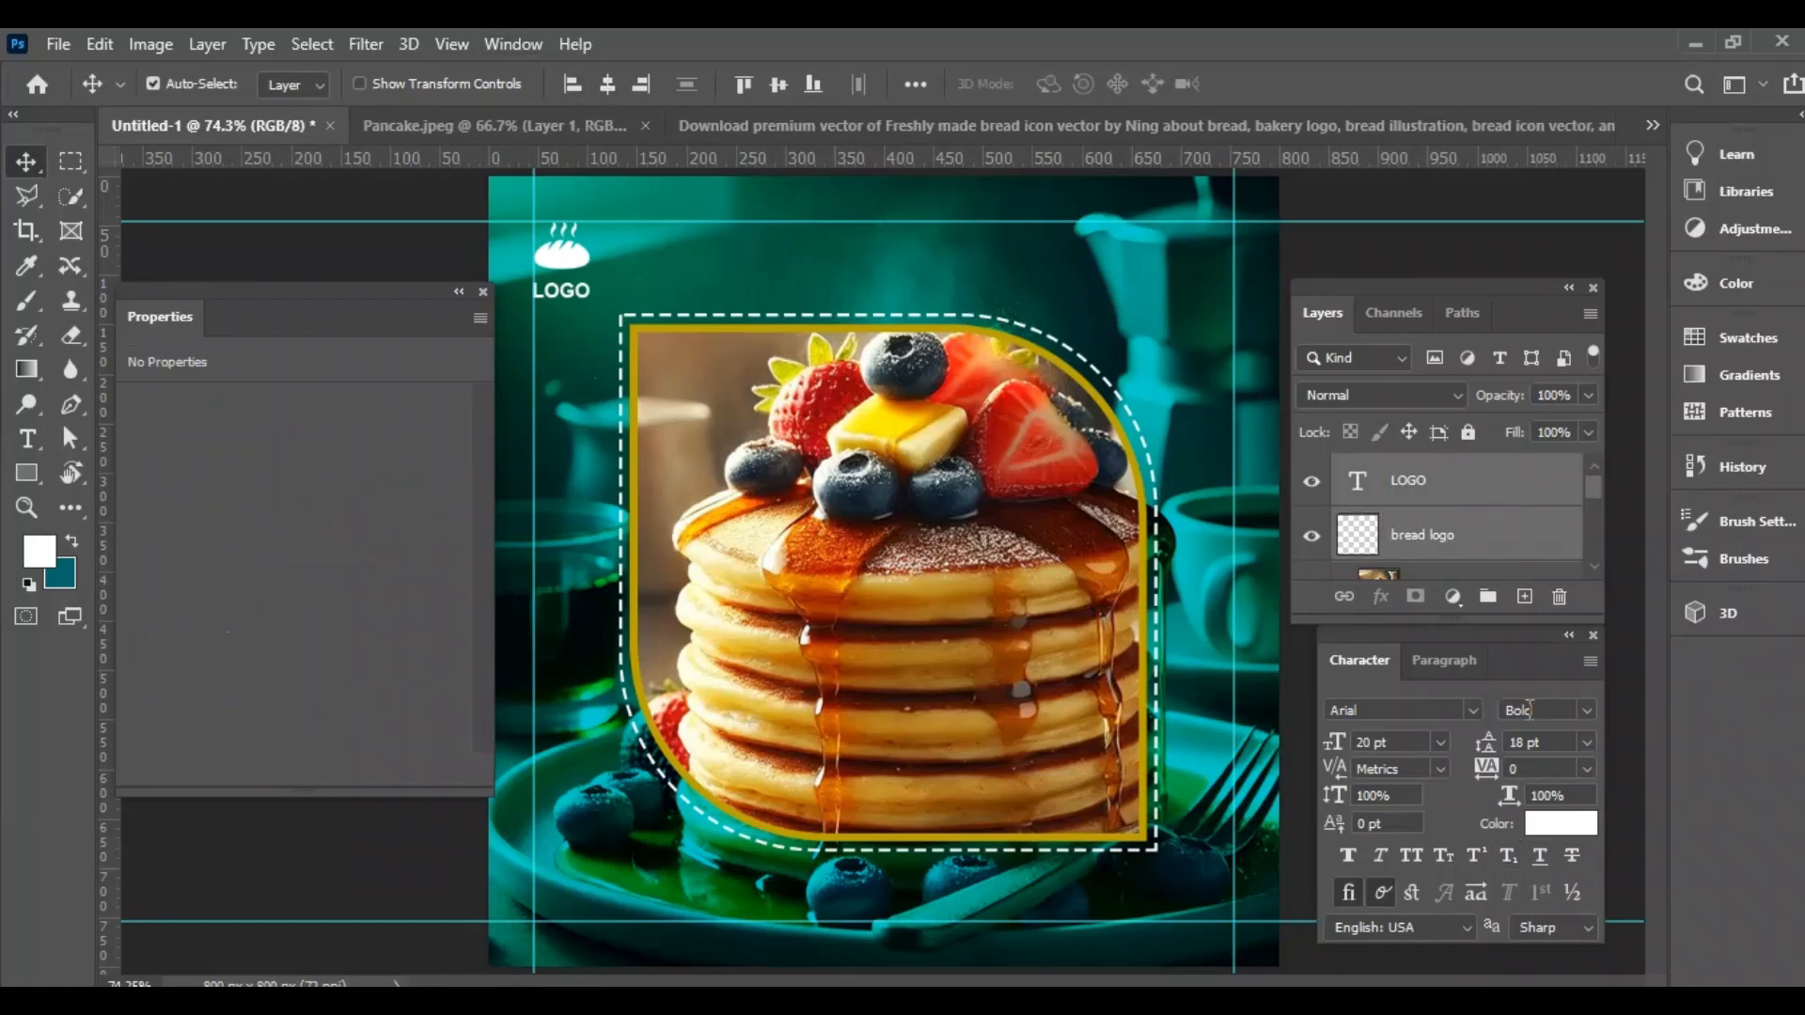
left_click(1440, 742)
left_click(1391, 596)
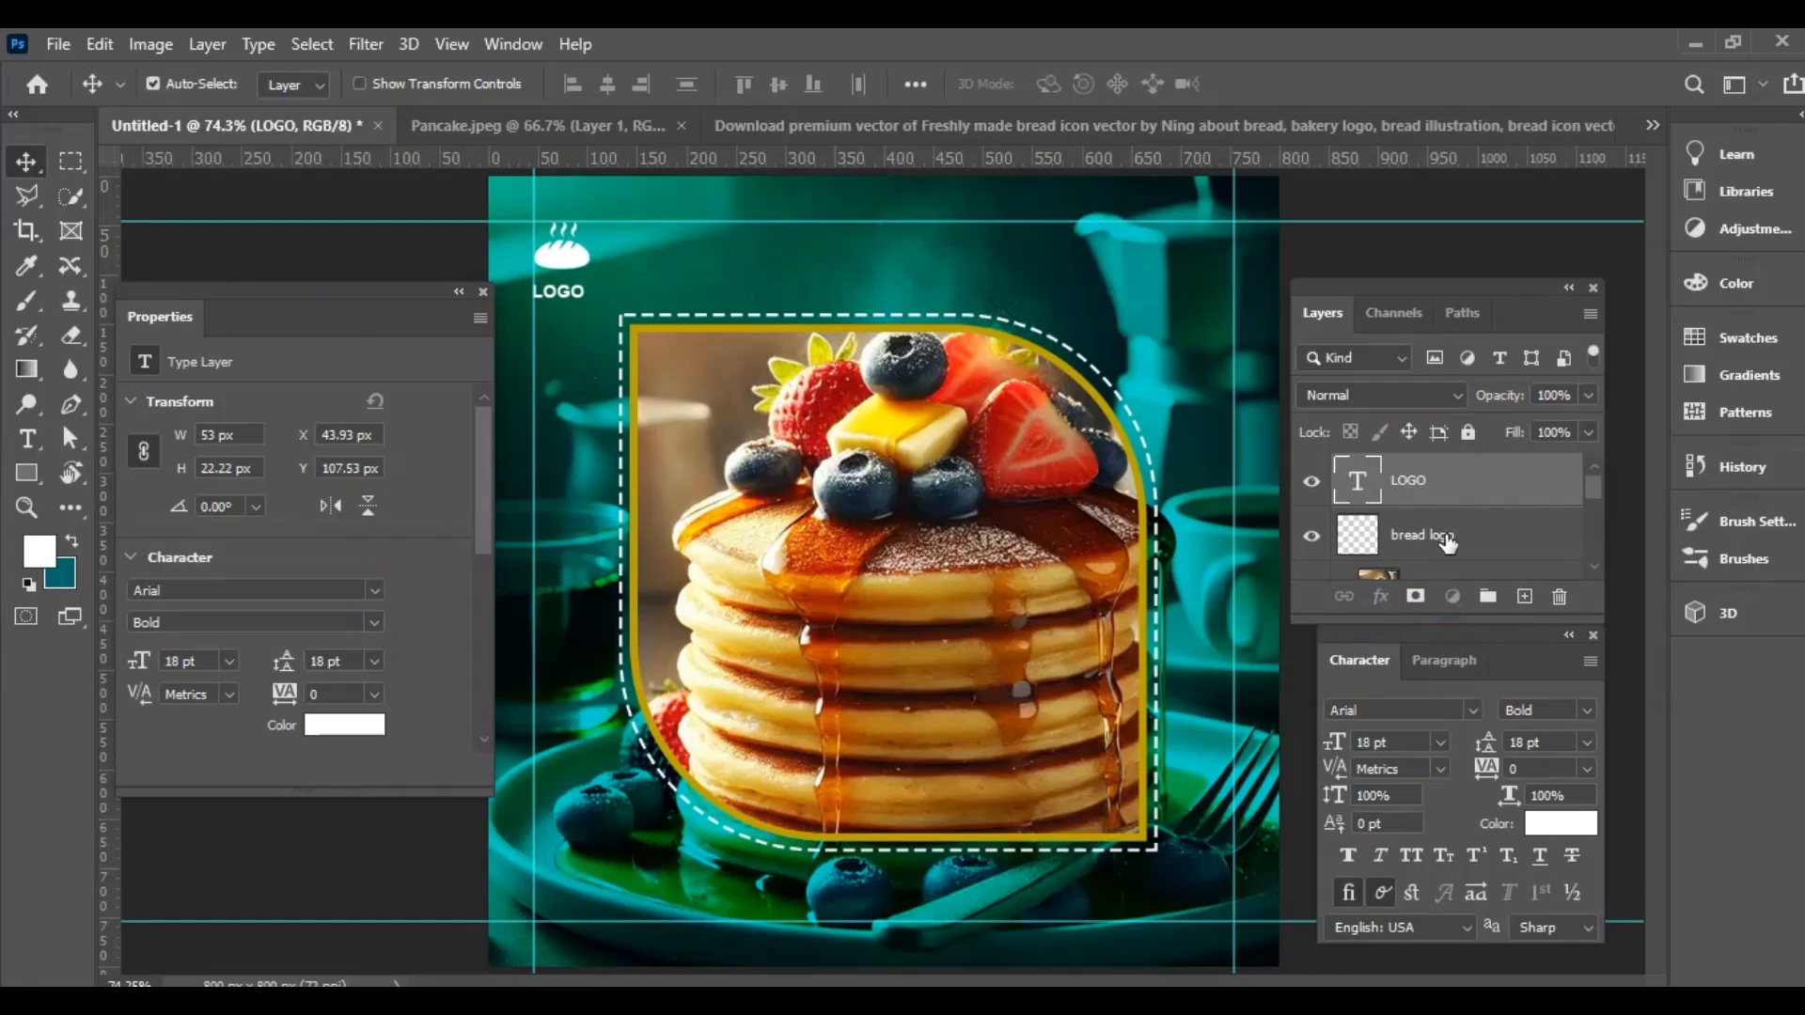
left_click(613, 86)
Nudge only the LOGO text up 6 px, closer to the bread icon.
left_click(1420, 481)
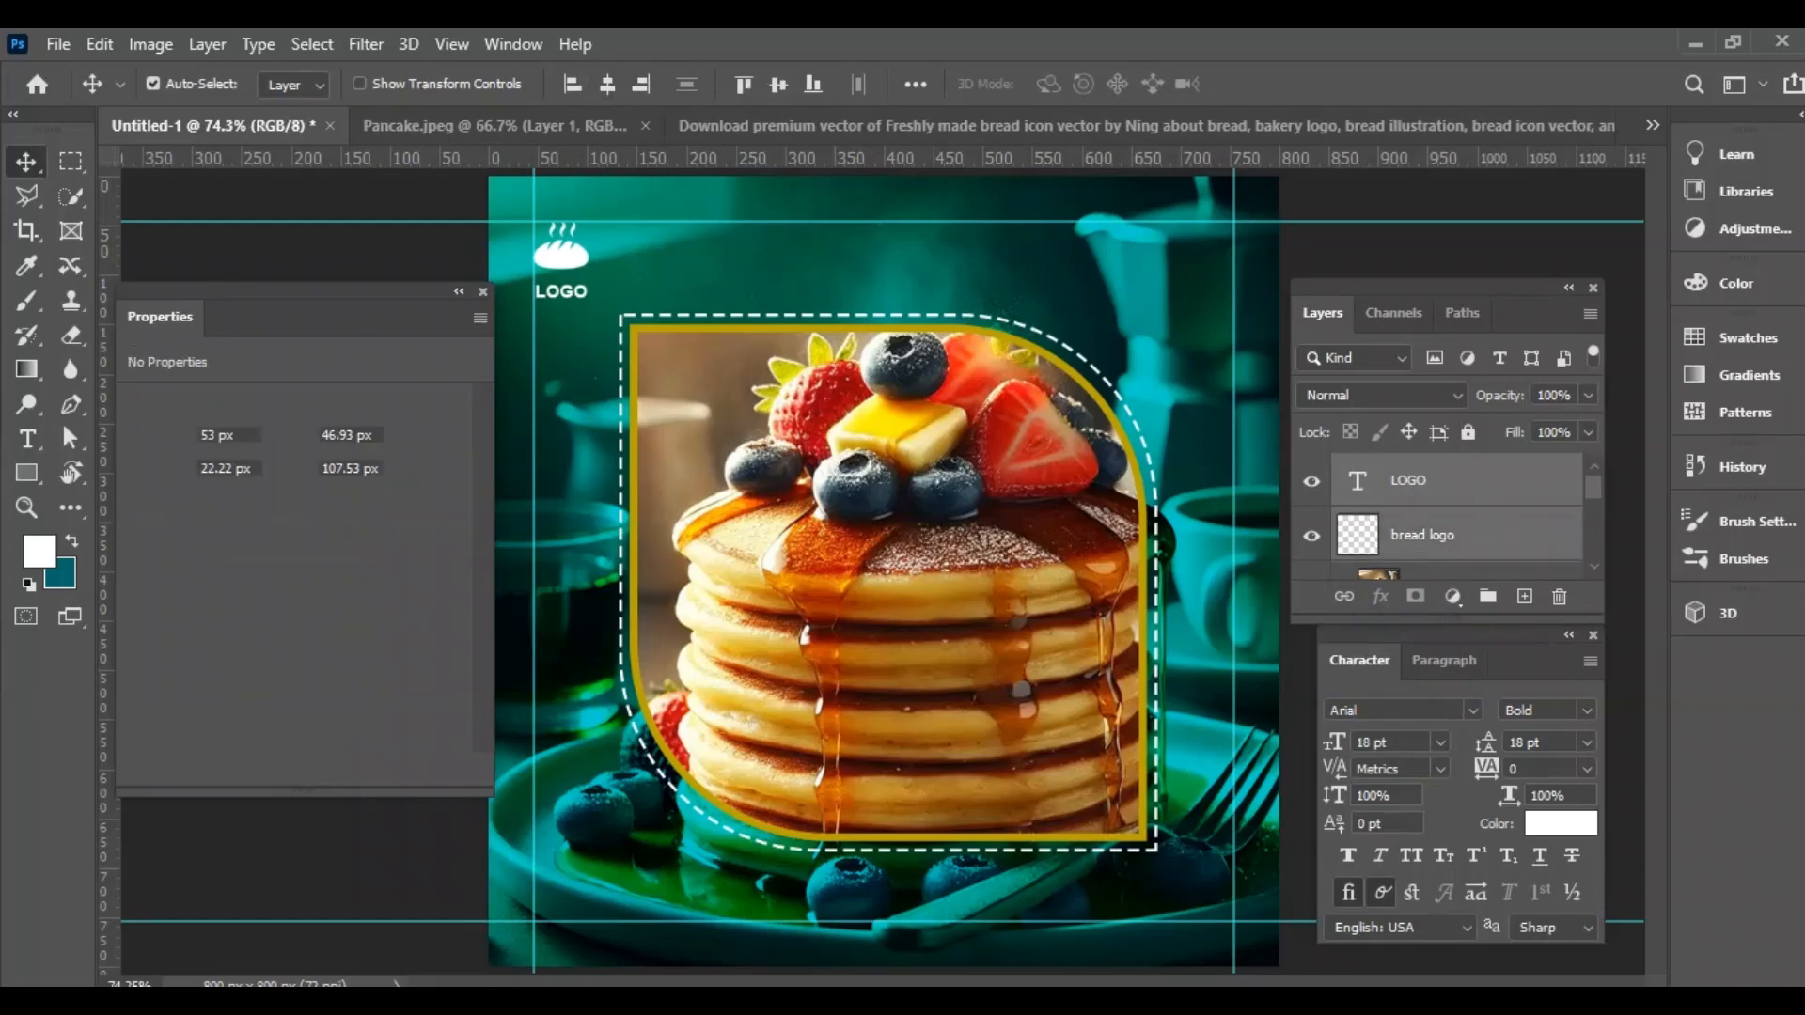
key("Up")
key("Up")
key("Up")
key("Up")
key("Up")
key("Up")
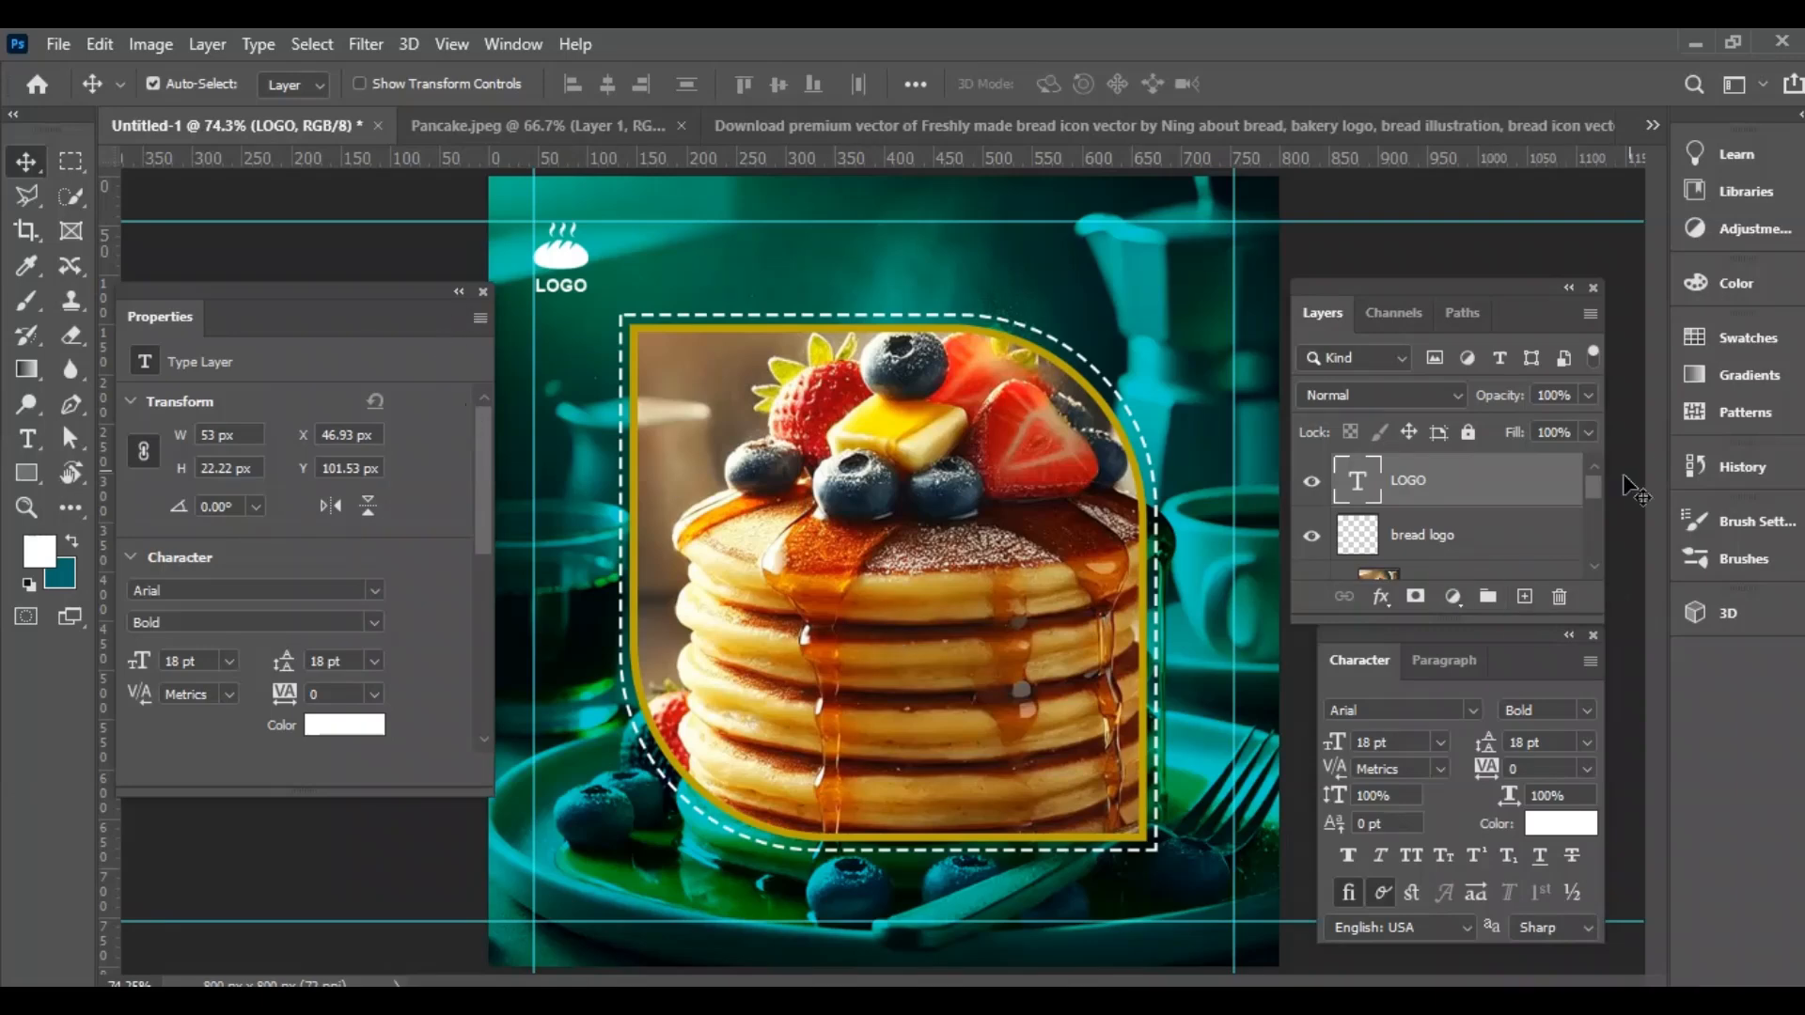
Add a new text line reading EXCLUSIVE CHOICES above the photo frame.
left_click(27, 438)
left_click(879, 282)
key("BackSpace")
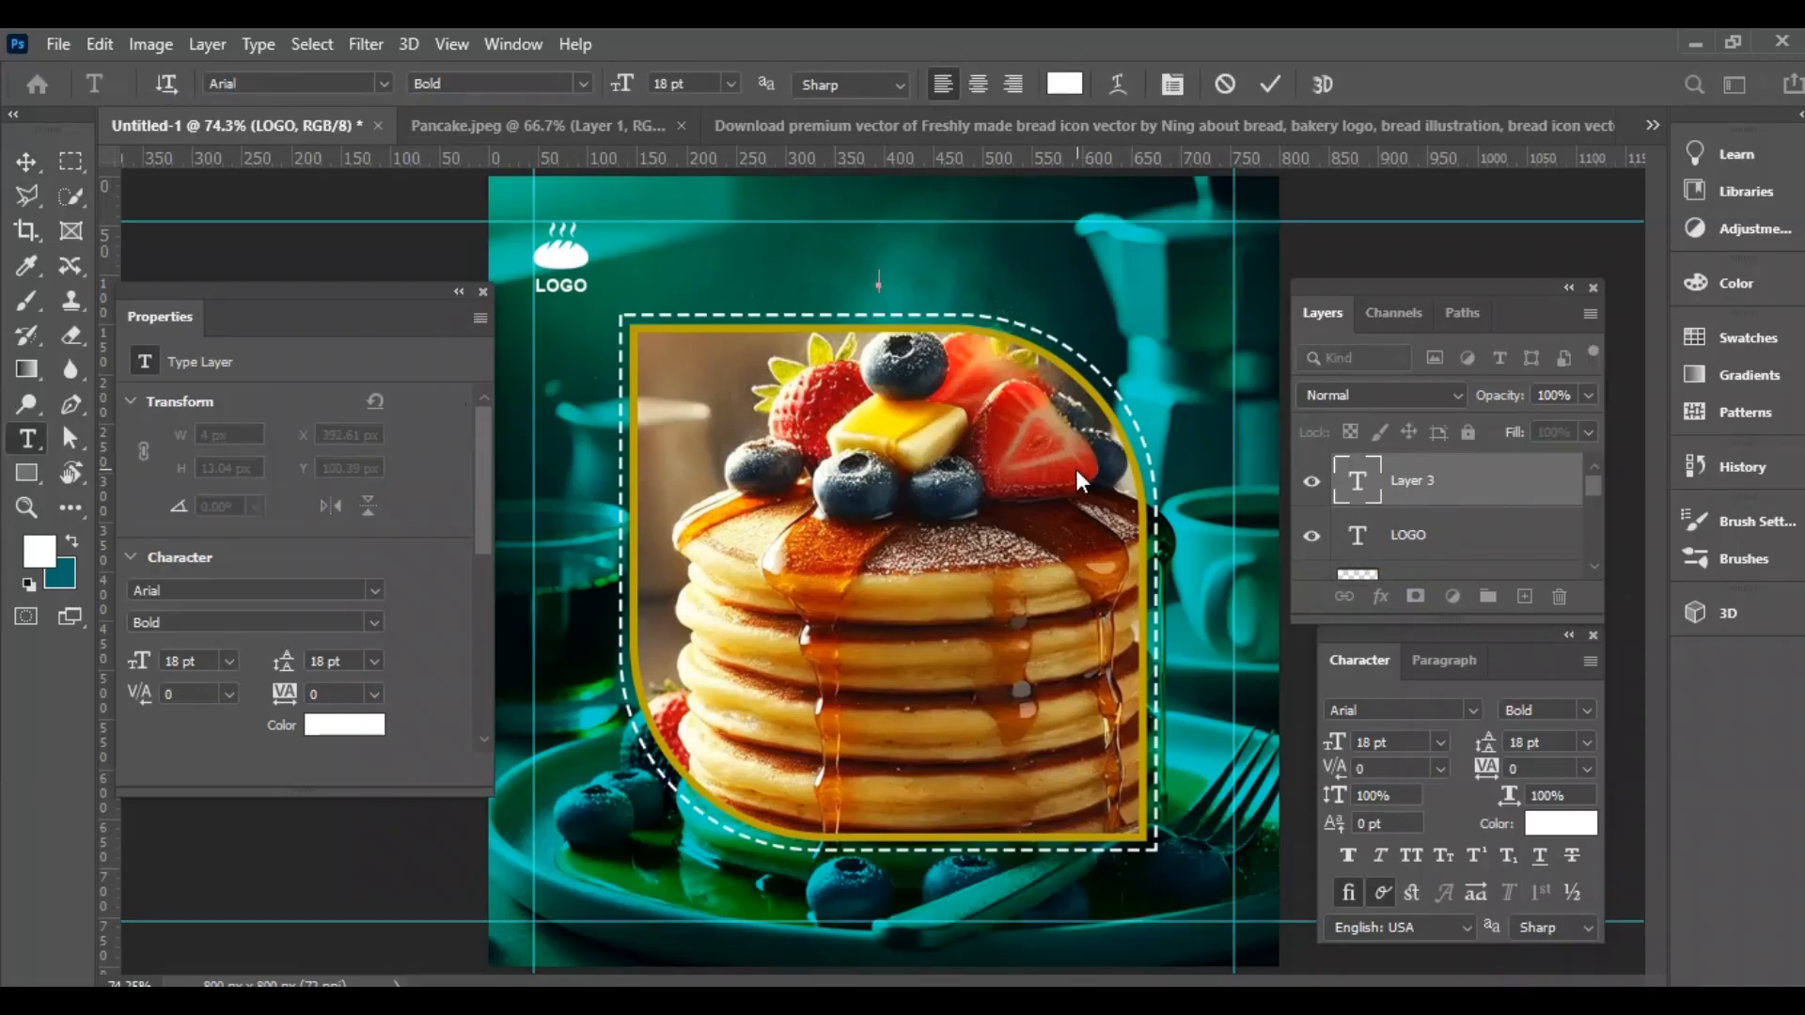
type("EXCLUSIVE ")
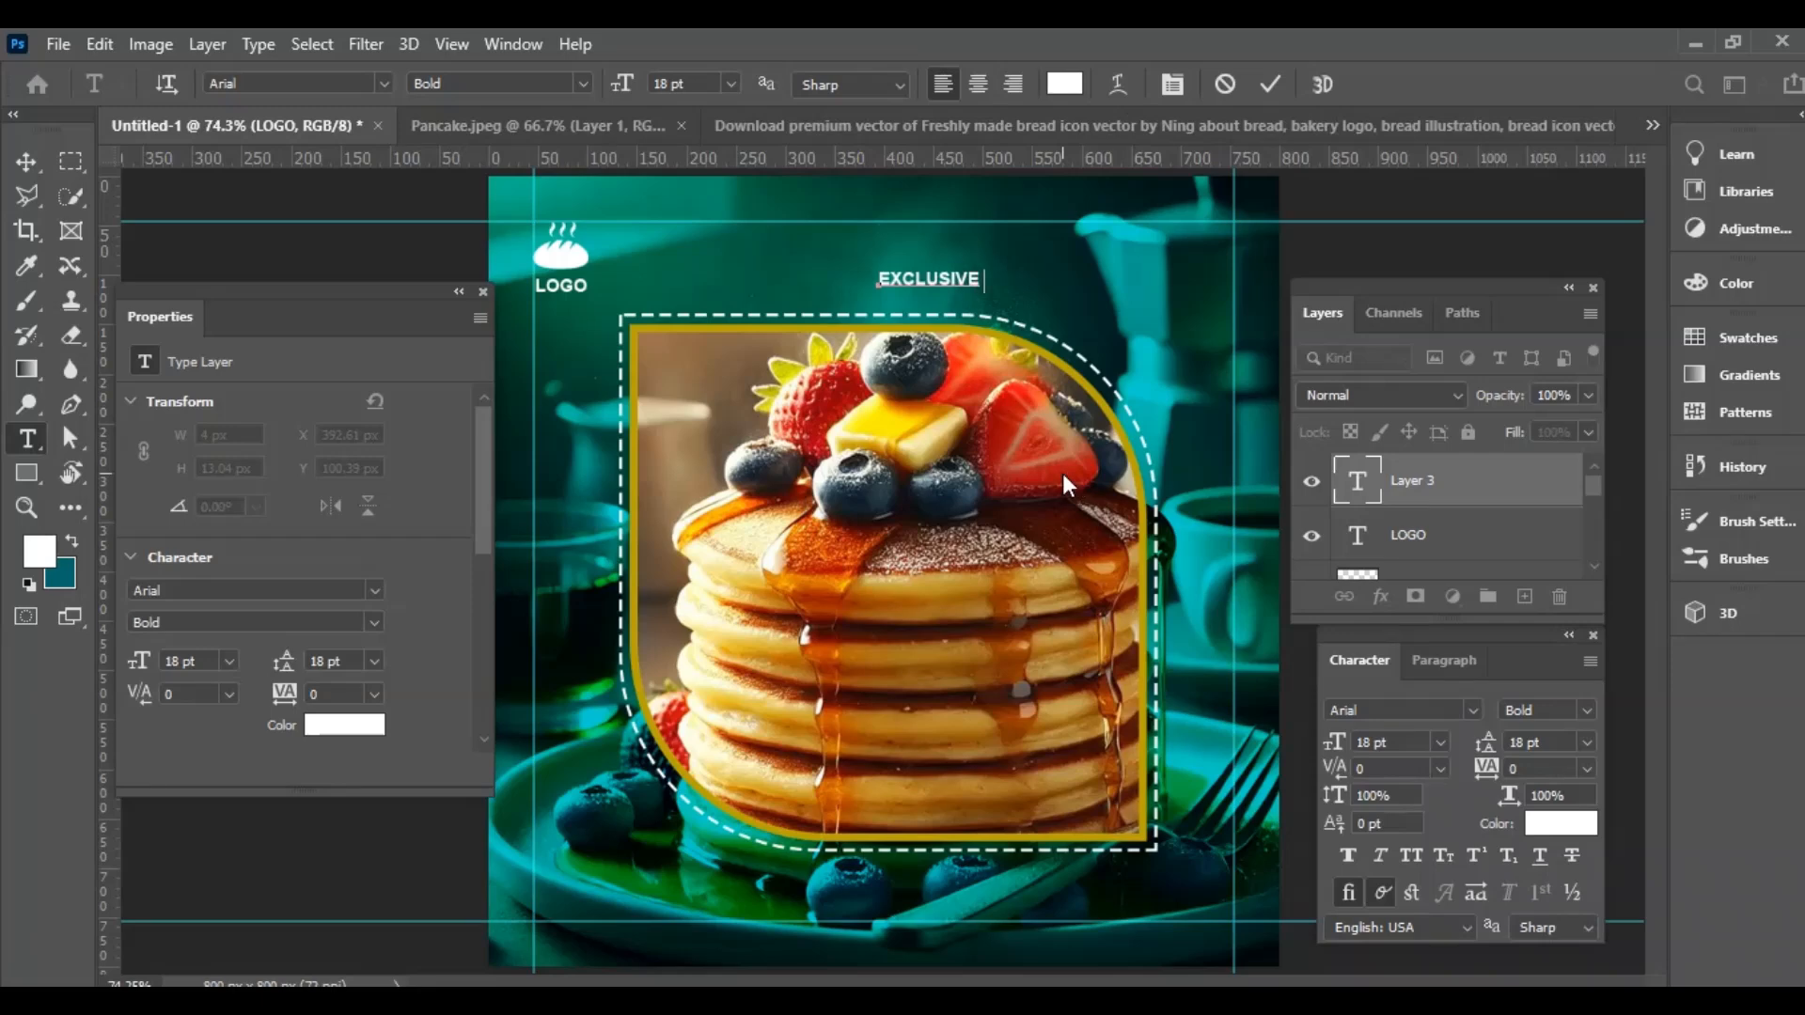
type("CHOICES")
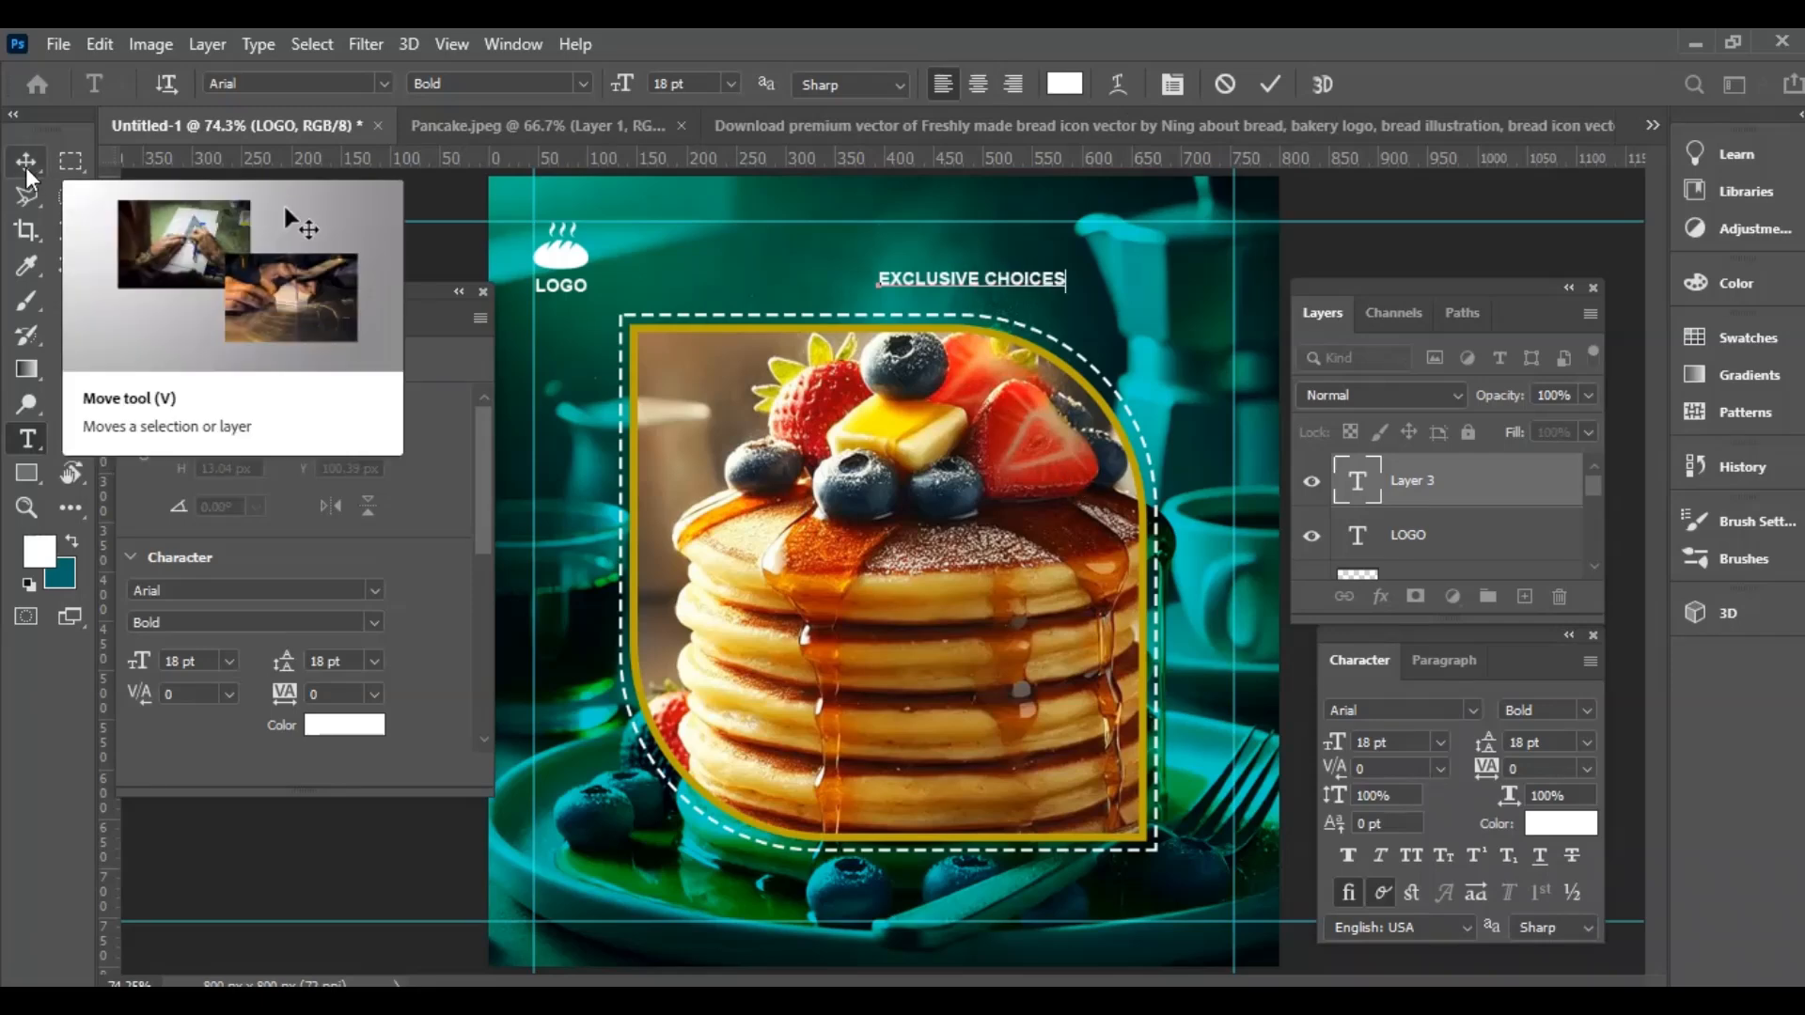
left_click(27, 173)
Set the EXCLUSIVE CHOICES text to the Arial Black style at 40 pt and move it over the pancake photo.
left_click(1588, 711)
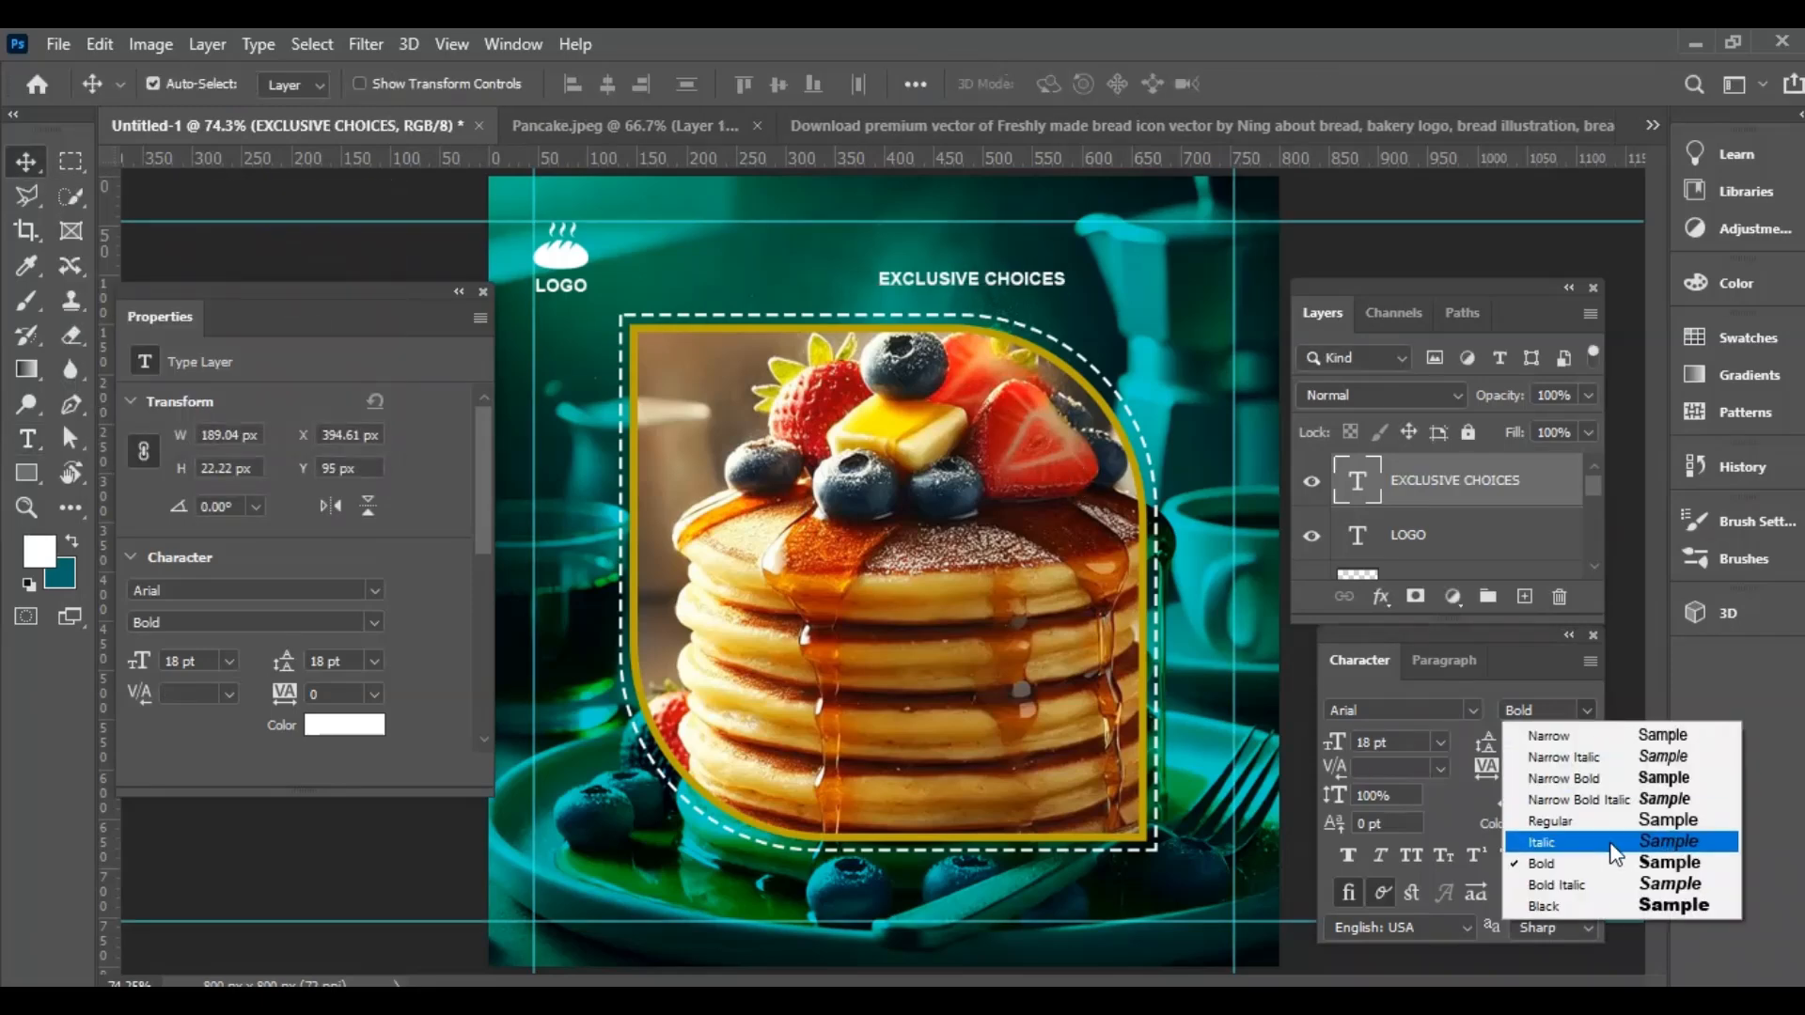
left_click(1542, 905)
left_click(1439, 742)
left_click(1404, 671)
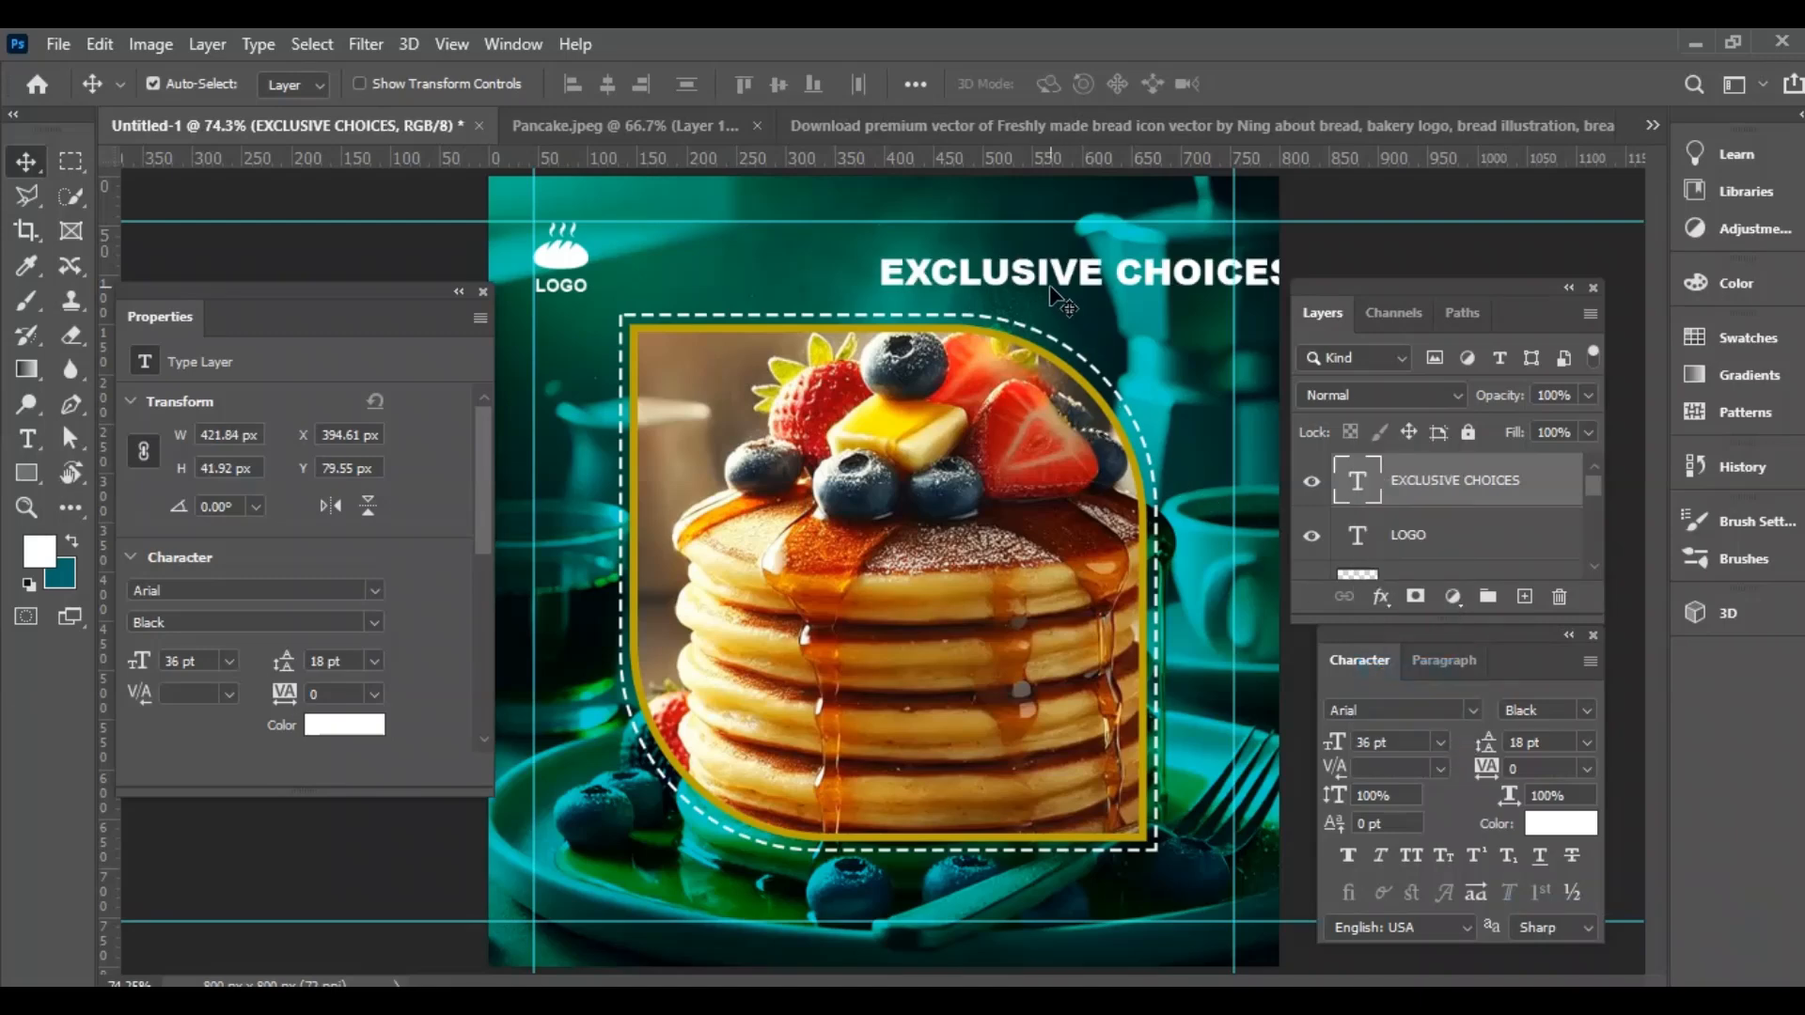
left_click_drag(1039, 279, 733, 504)
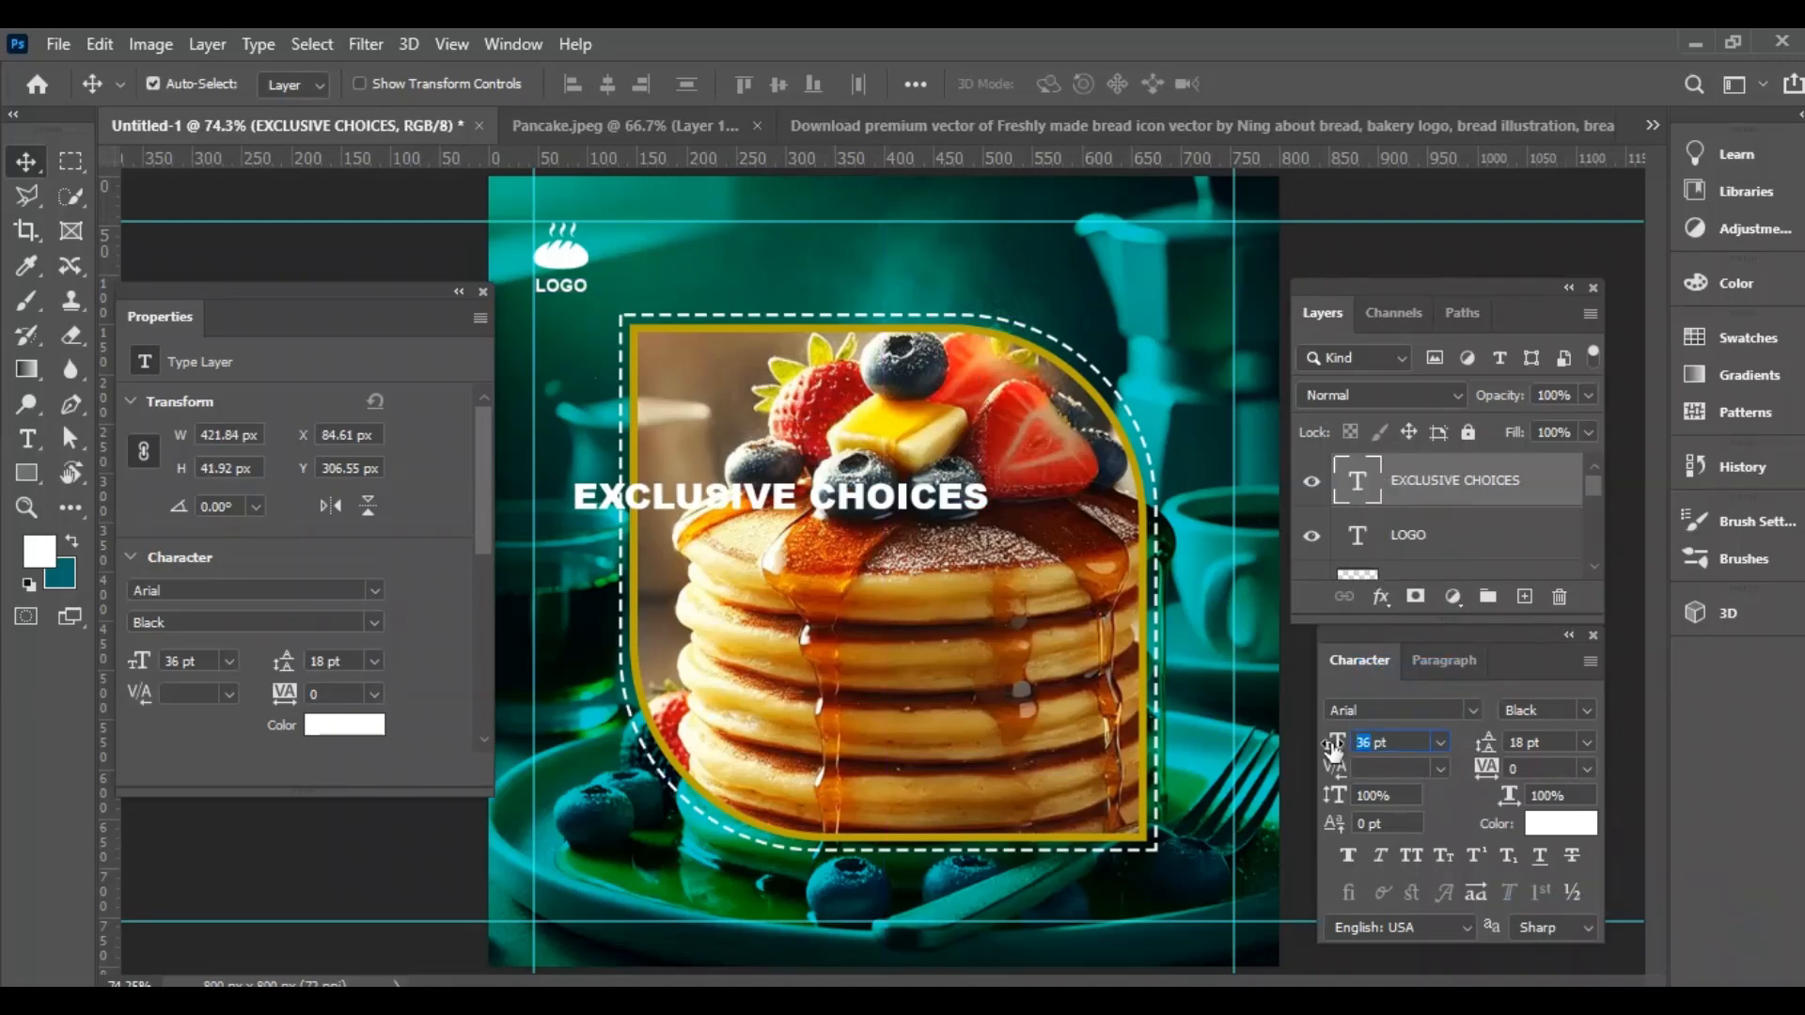
type("40")
key("Return")
Pick a dark gold foreground colour and apply it to the word CHOICES.
left_click(40, 552)
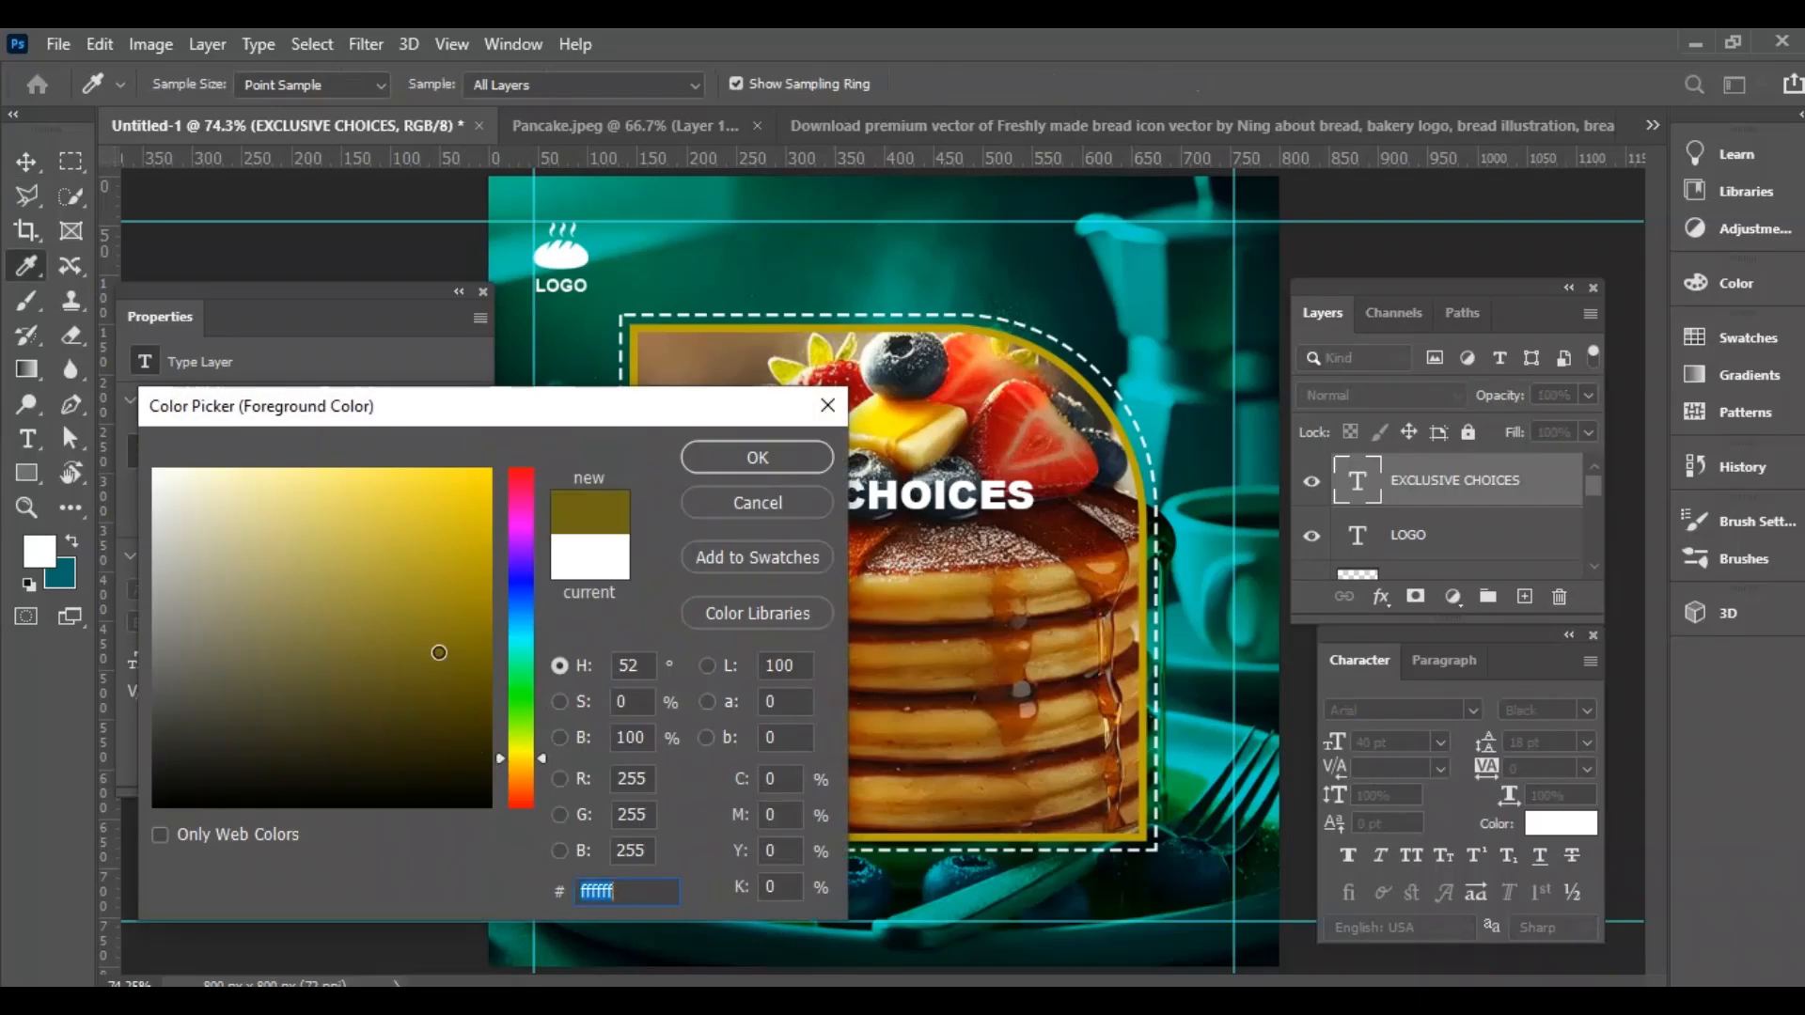
left_click_drag(439, 652, 491, 605)
left_click(758, 457)
key("t")
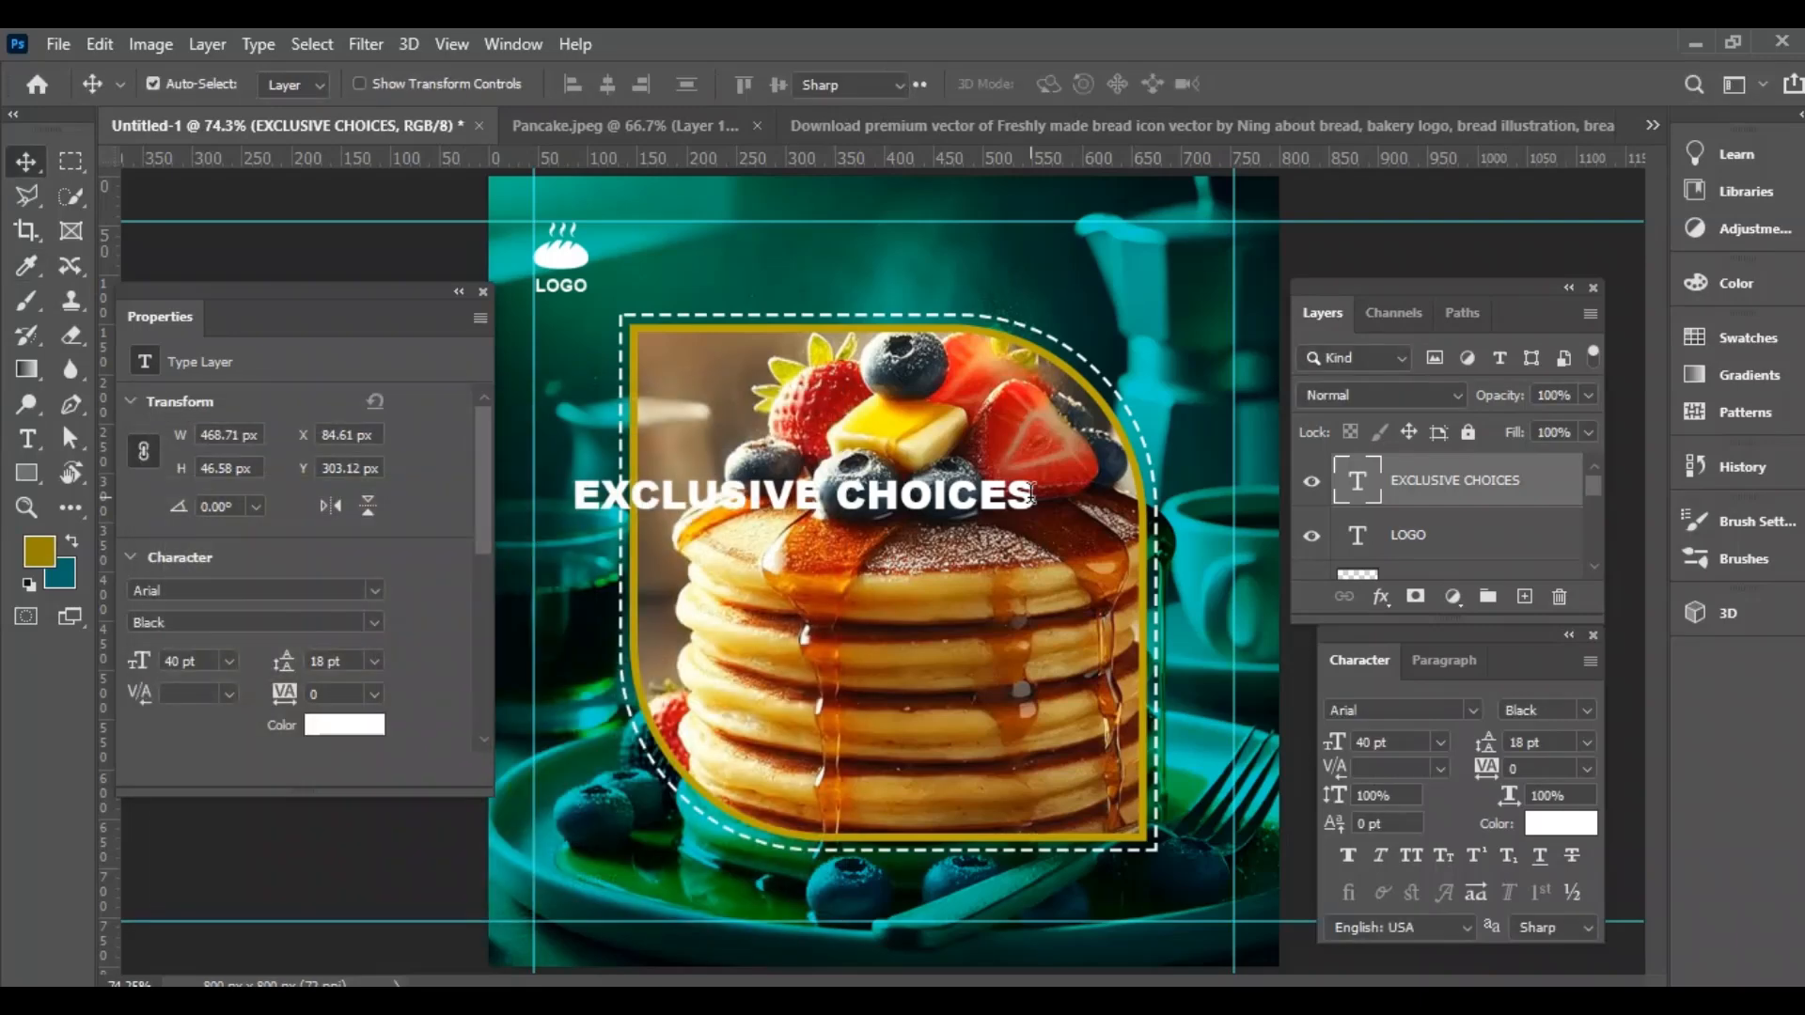
double_click(1031, 494)
double_click(1014, 500)
key("alt+BackSpace")
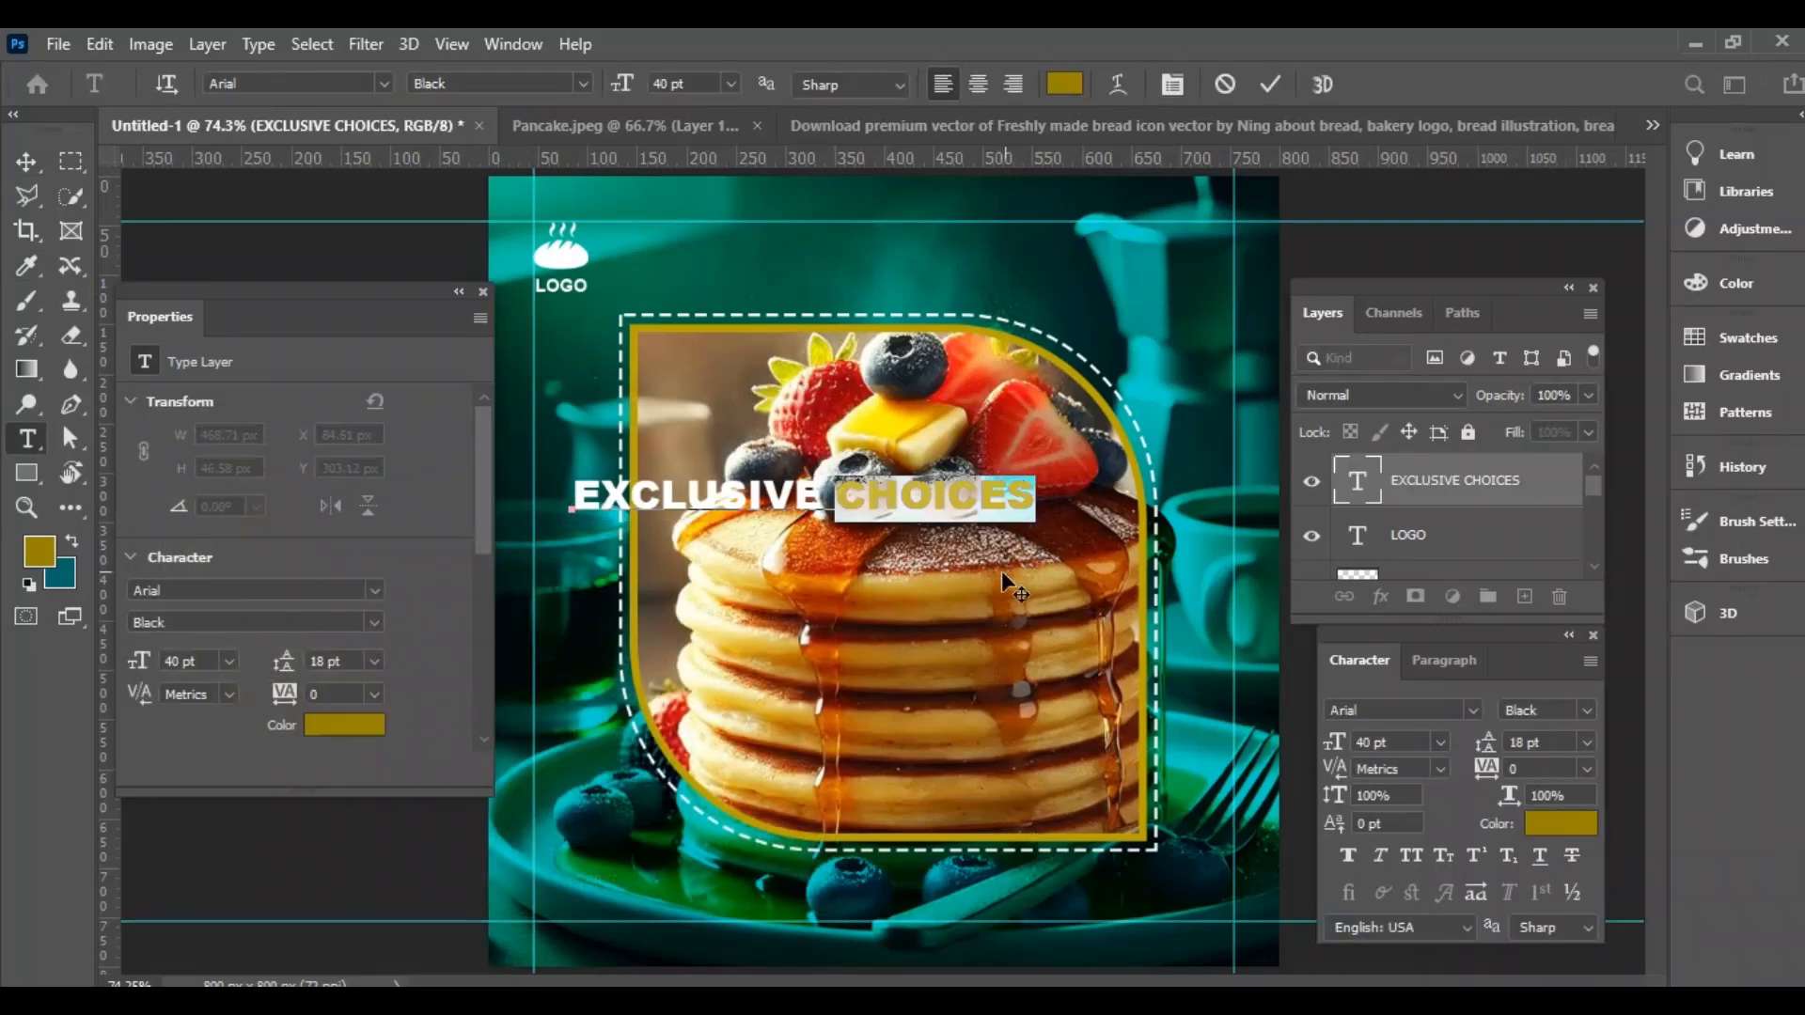
left_click(26, 172)
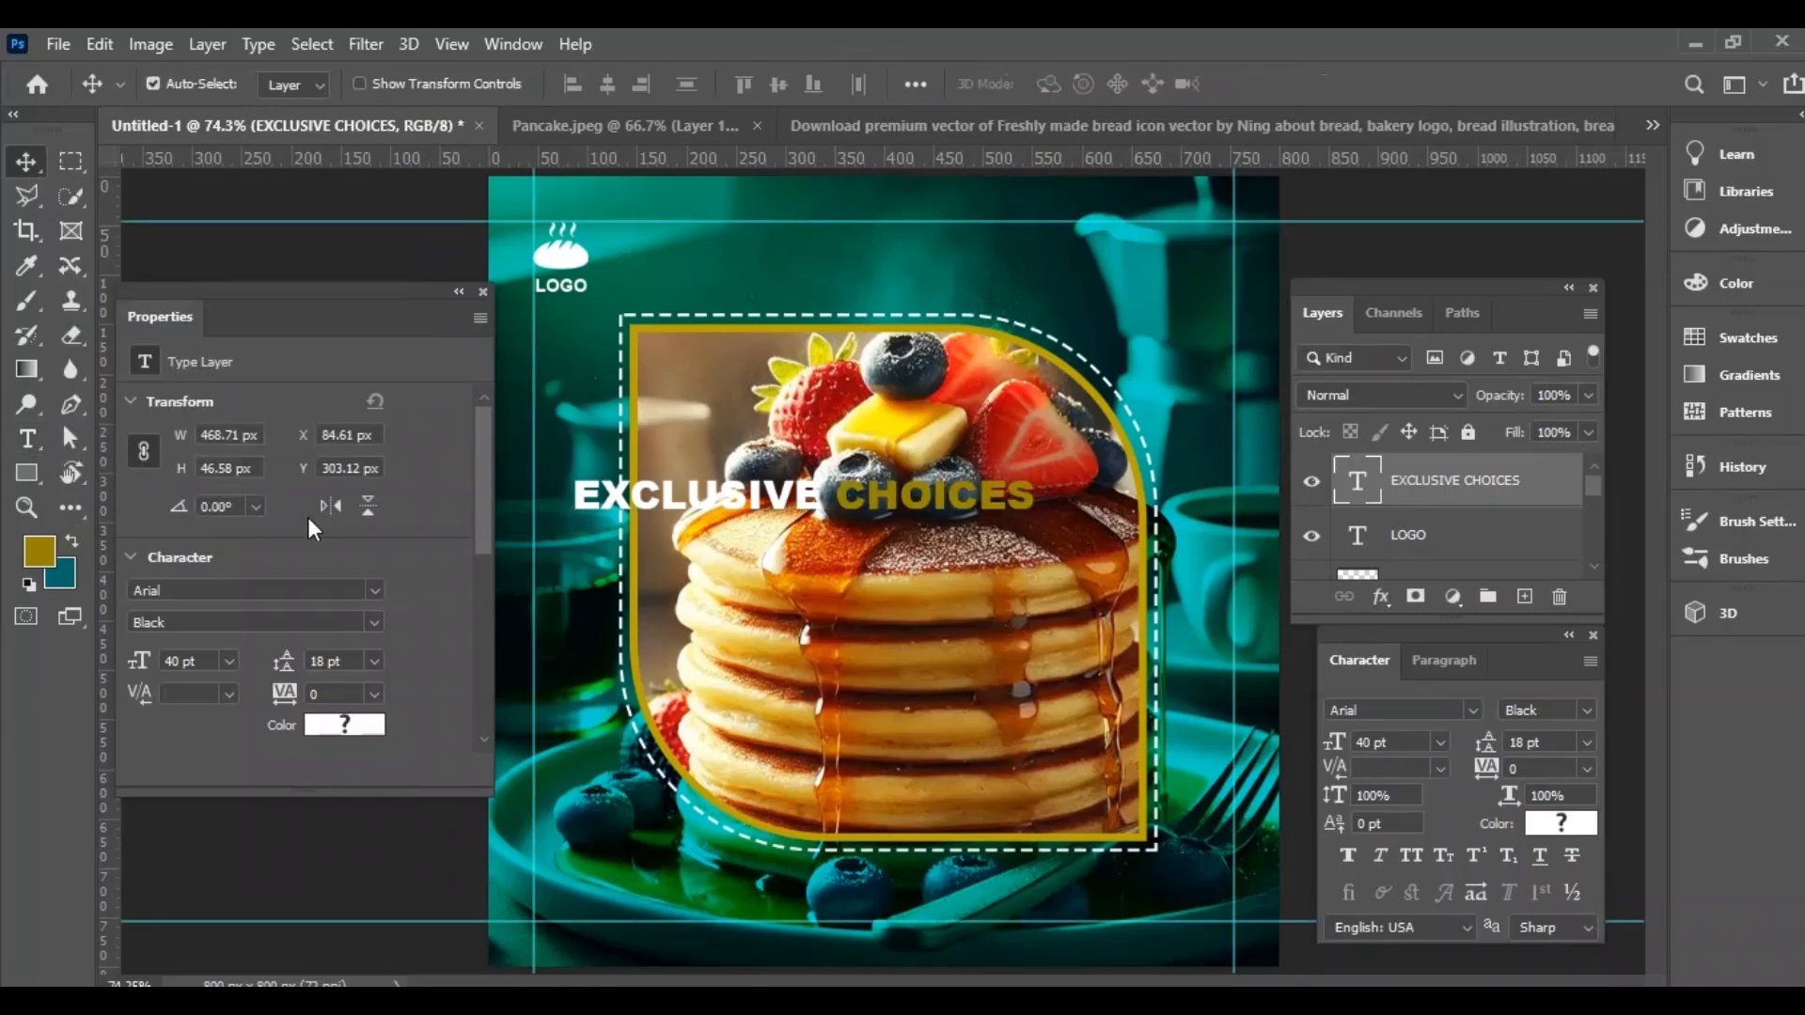
Pick a brighter golden yellow foreground colour and apply it to the word CHOICES only.
left_click(39, 550)
left_click(489, 484)
left_click(758, 458)
left_click(1043, 515)
left_click(1031, 498)
double_click(1026, 496)
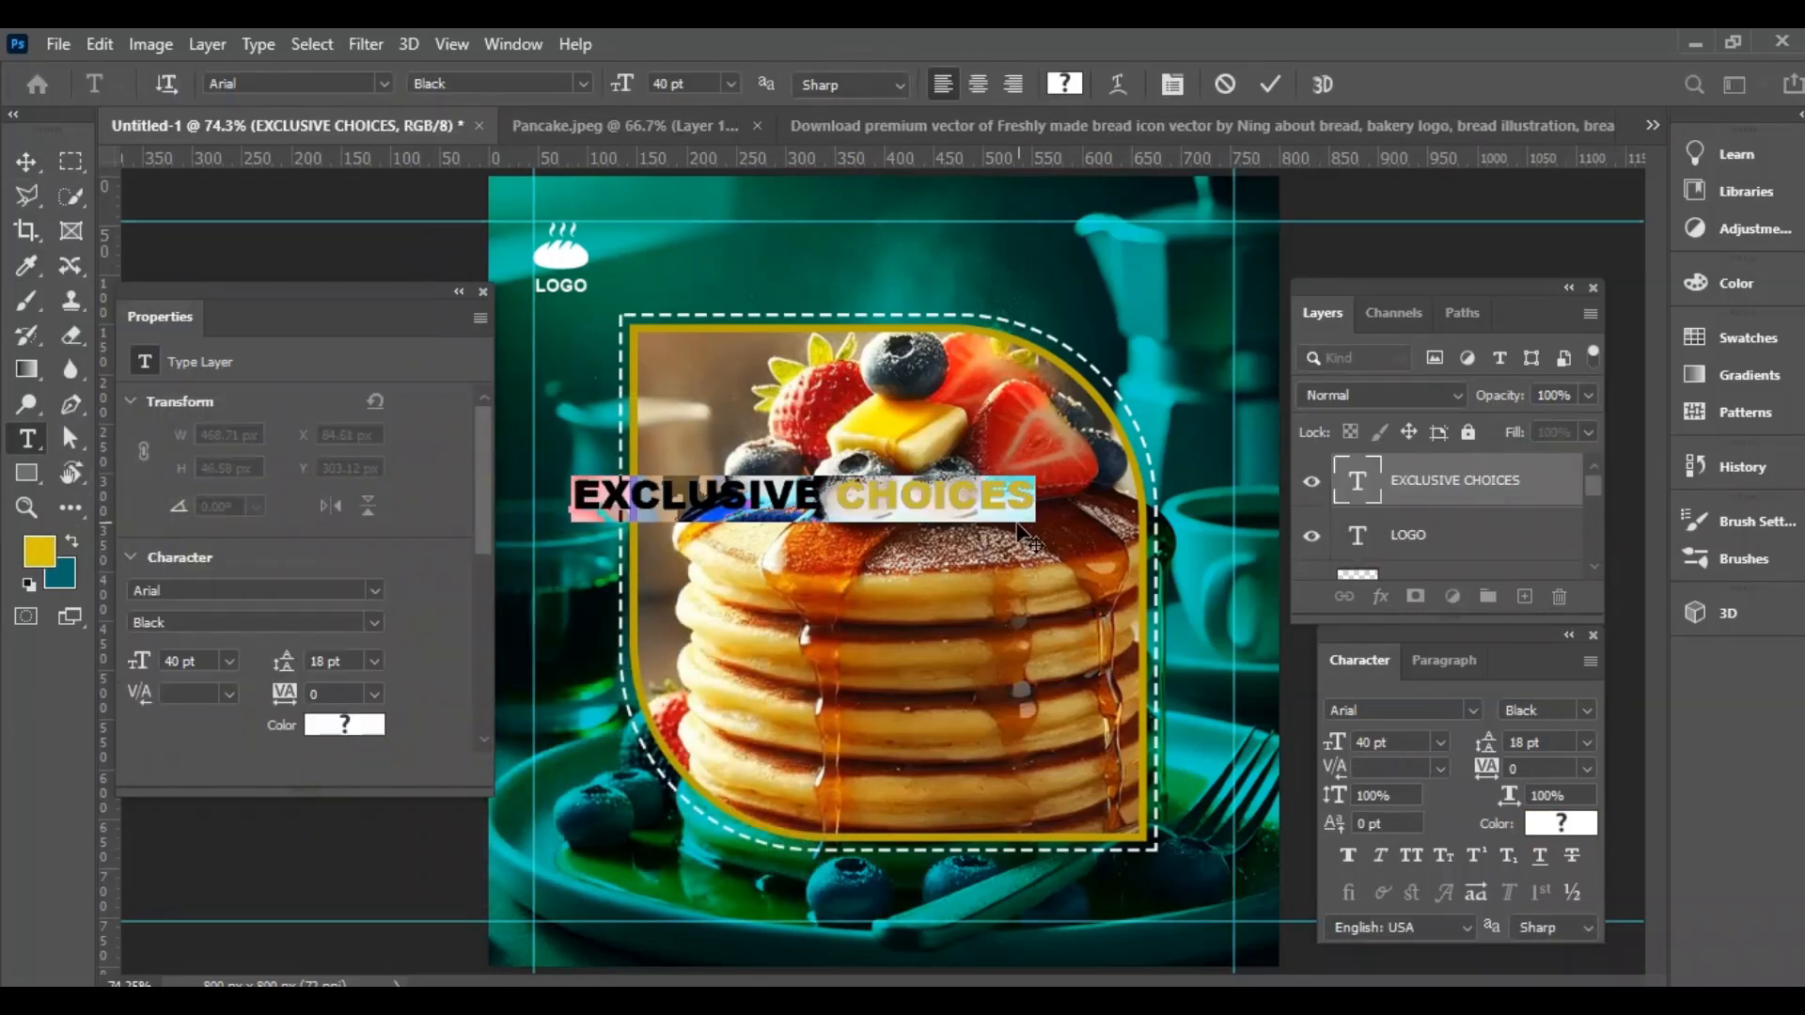
double_click(996, 498)
key("alt+BackSpace")
left_click(26, 161)
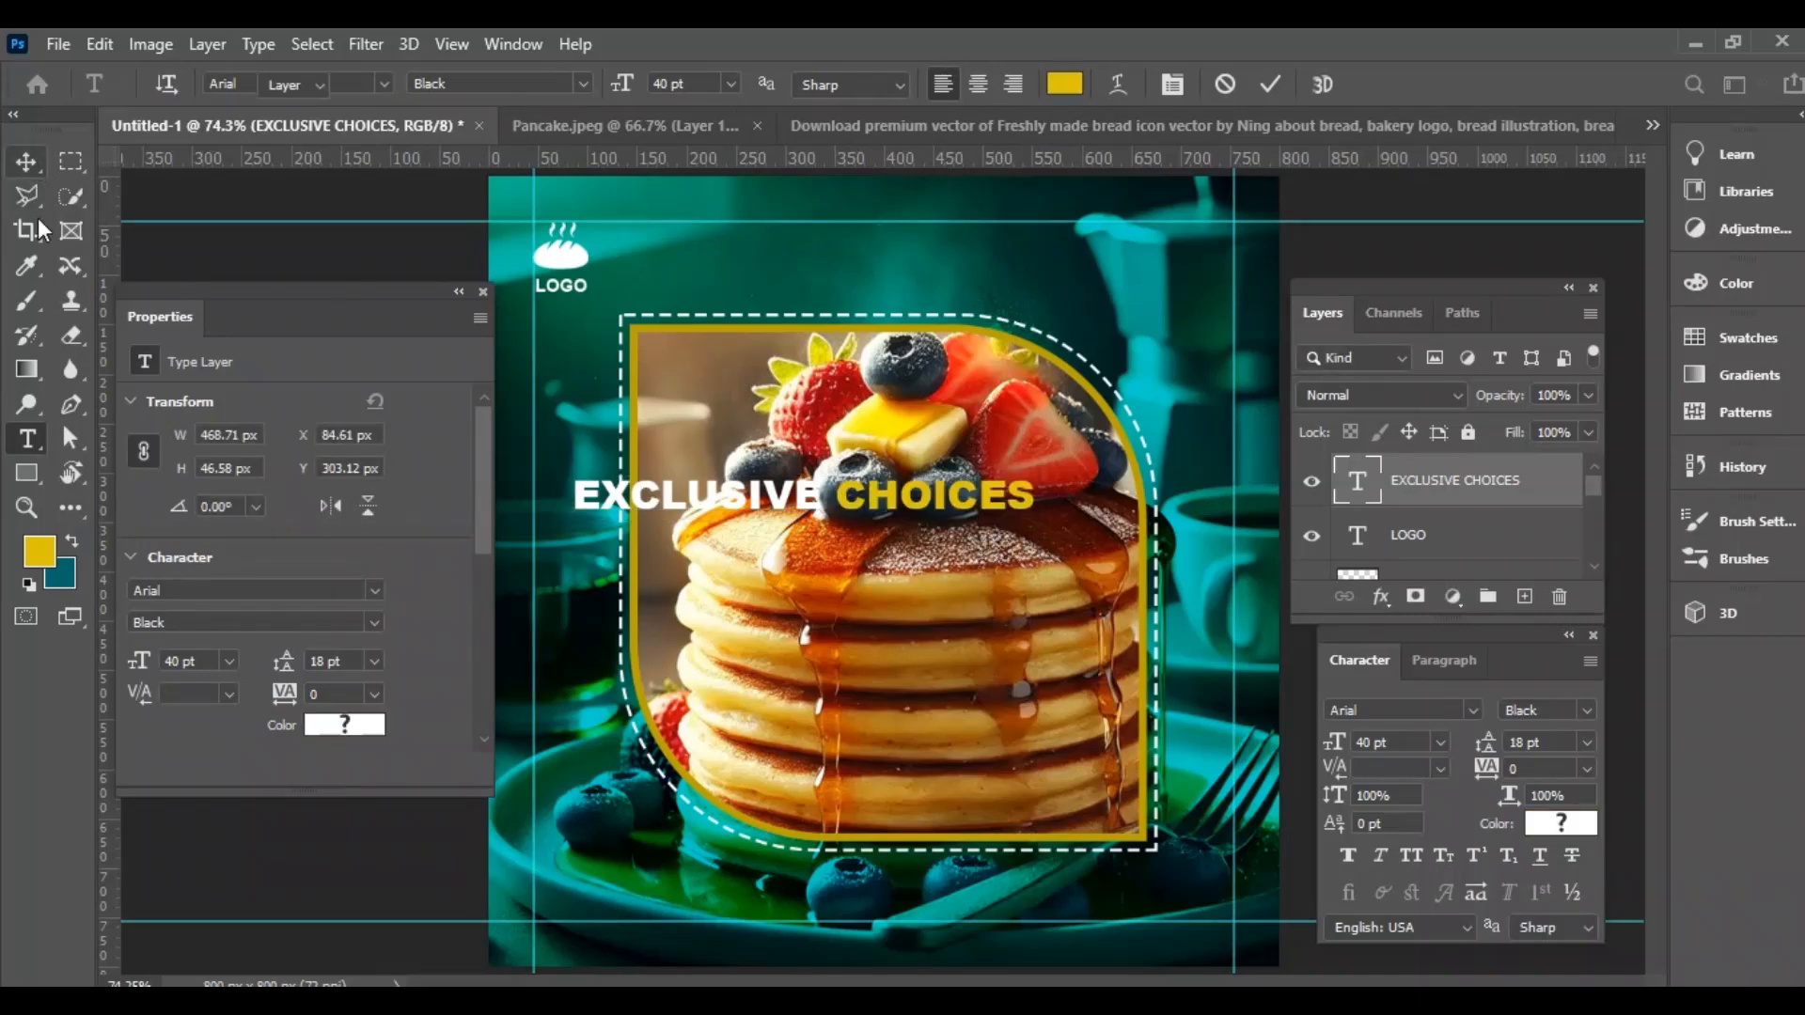
Rotate the EXCLUSIVE CHOICES text to -90° and place it vertically along the left side of the photo frame.
key("ctrl+t")
left_click_drag(1039, 470, 773, 321)
key("Return")
left_click_drag(814, 458, 583, 522)
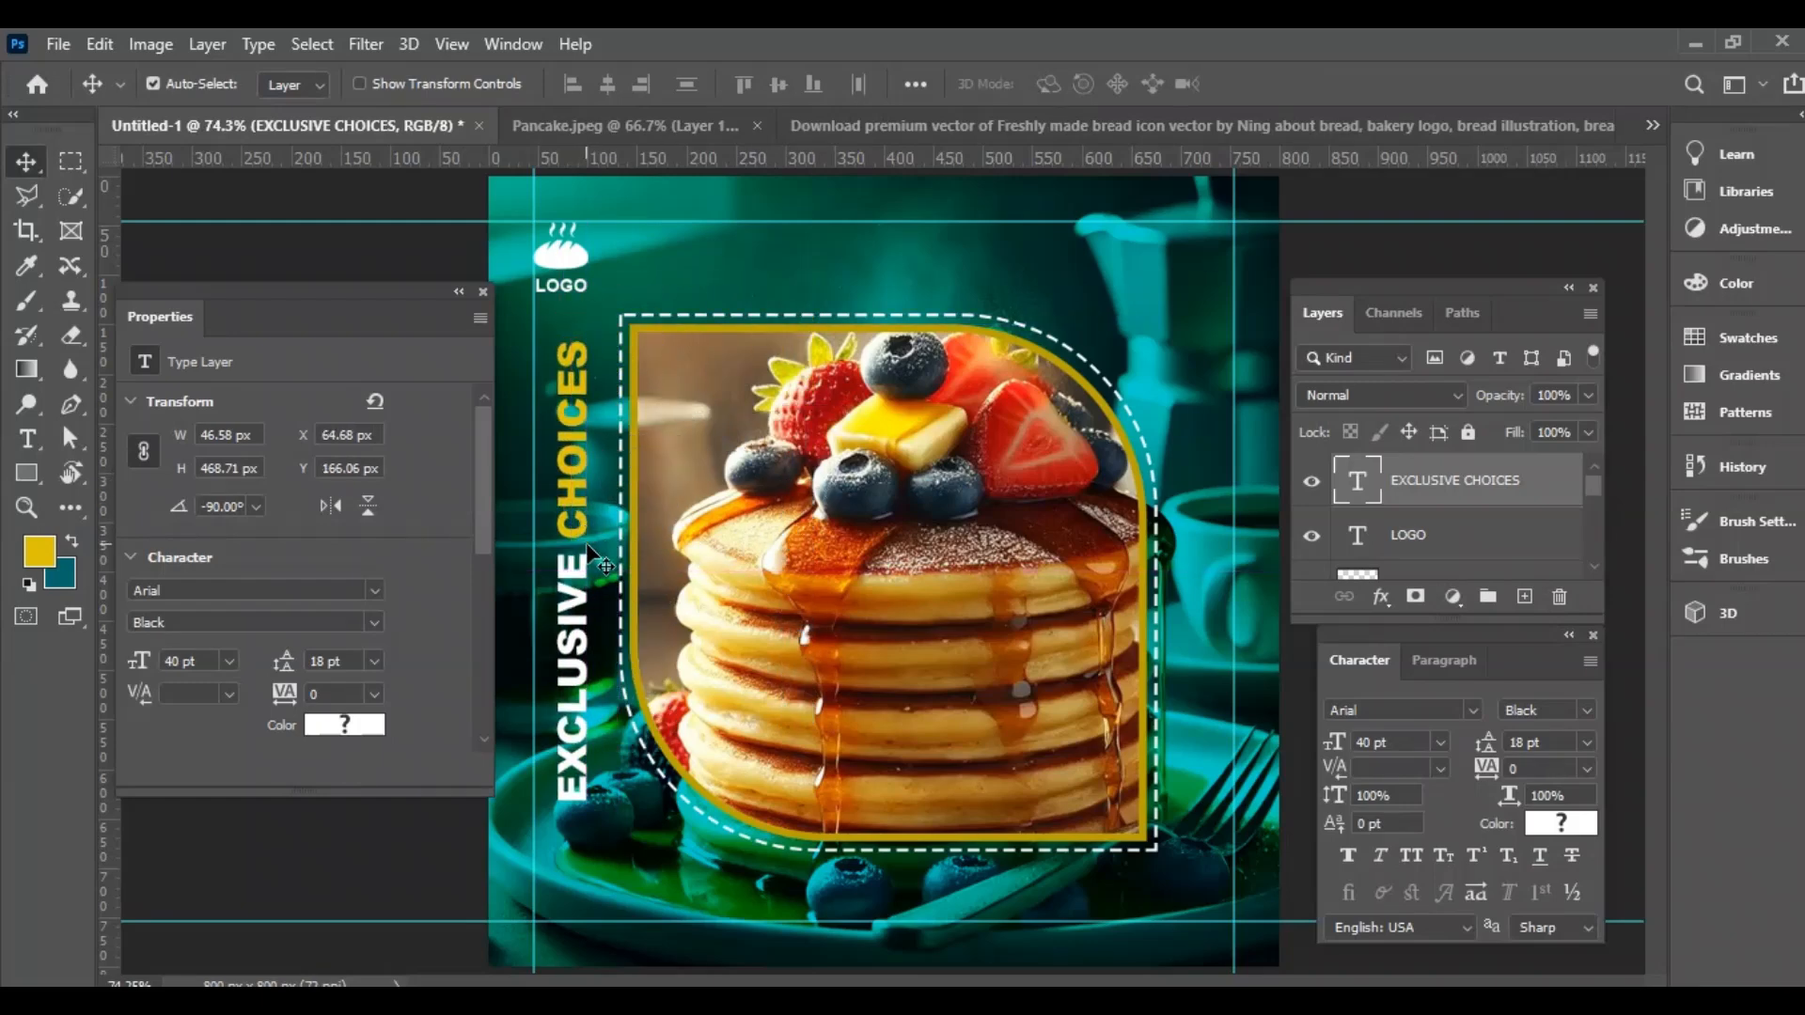
Duplicate the vertical text to the right side of the photo frame and replace its wording with 35% OFF.
left_click_drag(579, 521, 1192, 576)
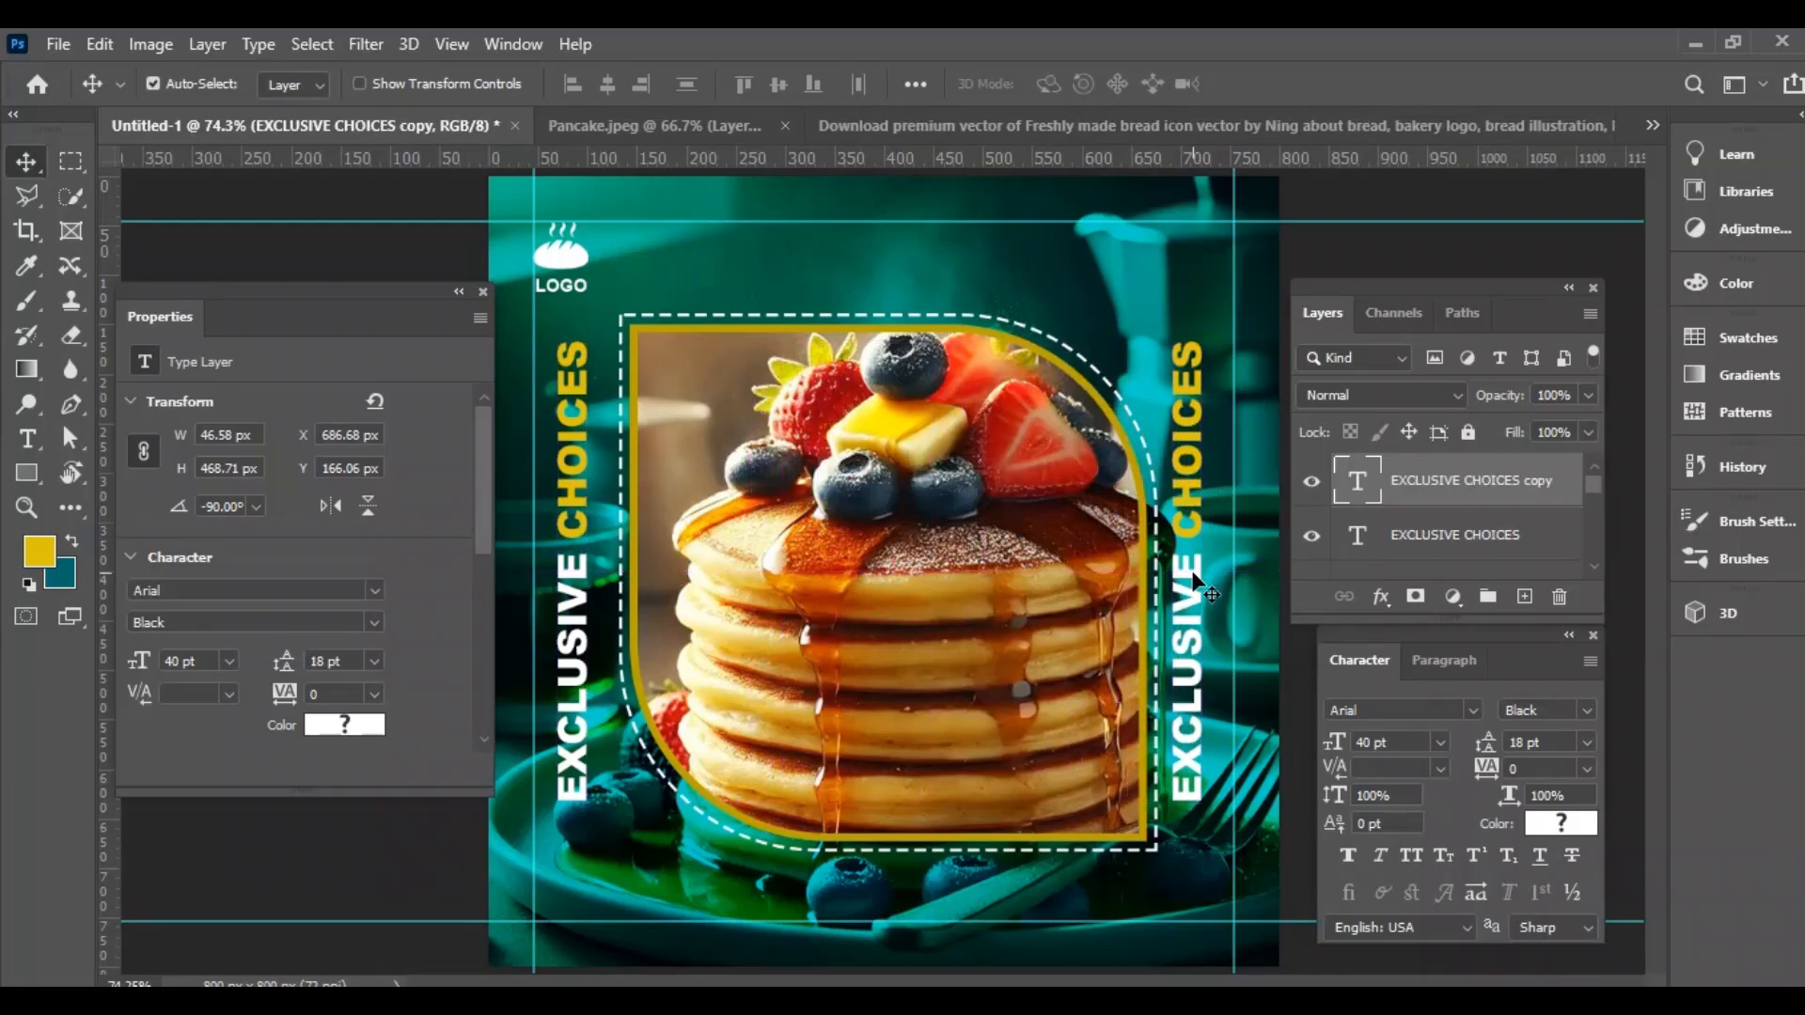
double_click(1192, 575)
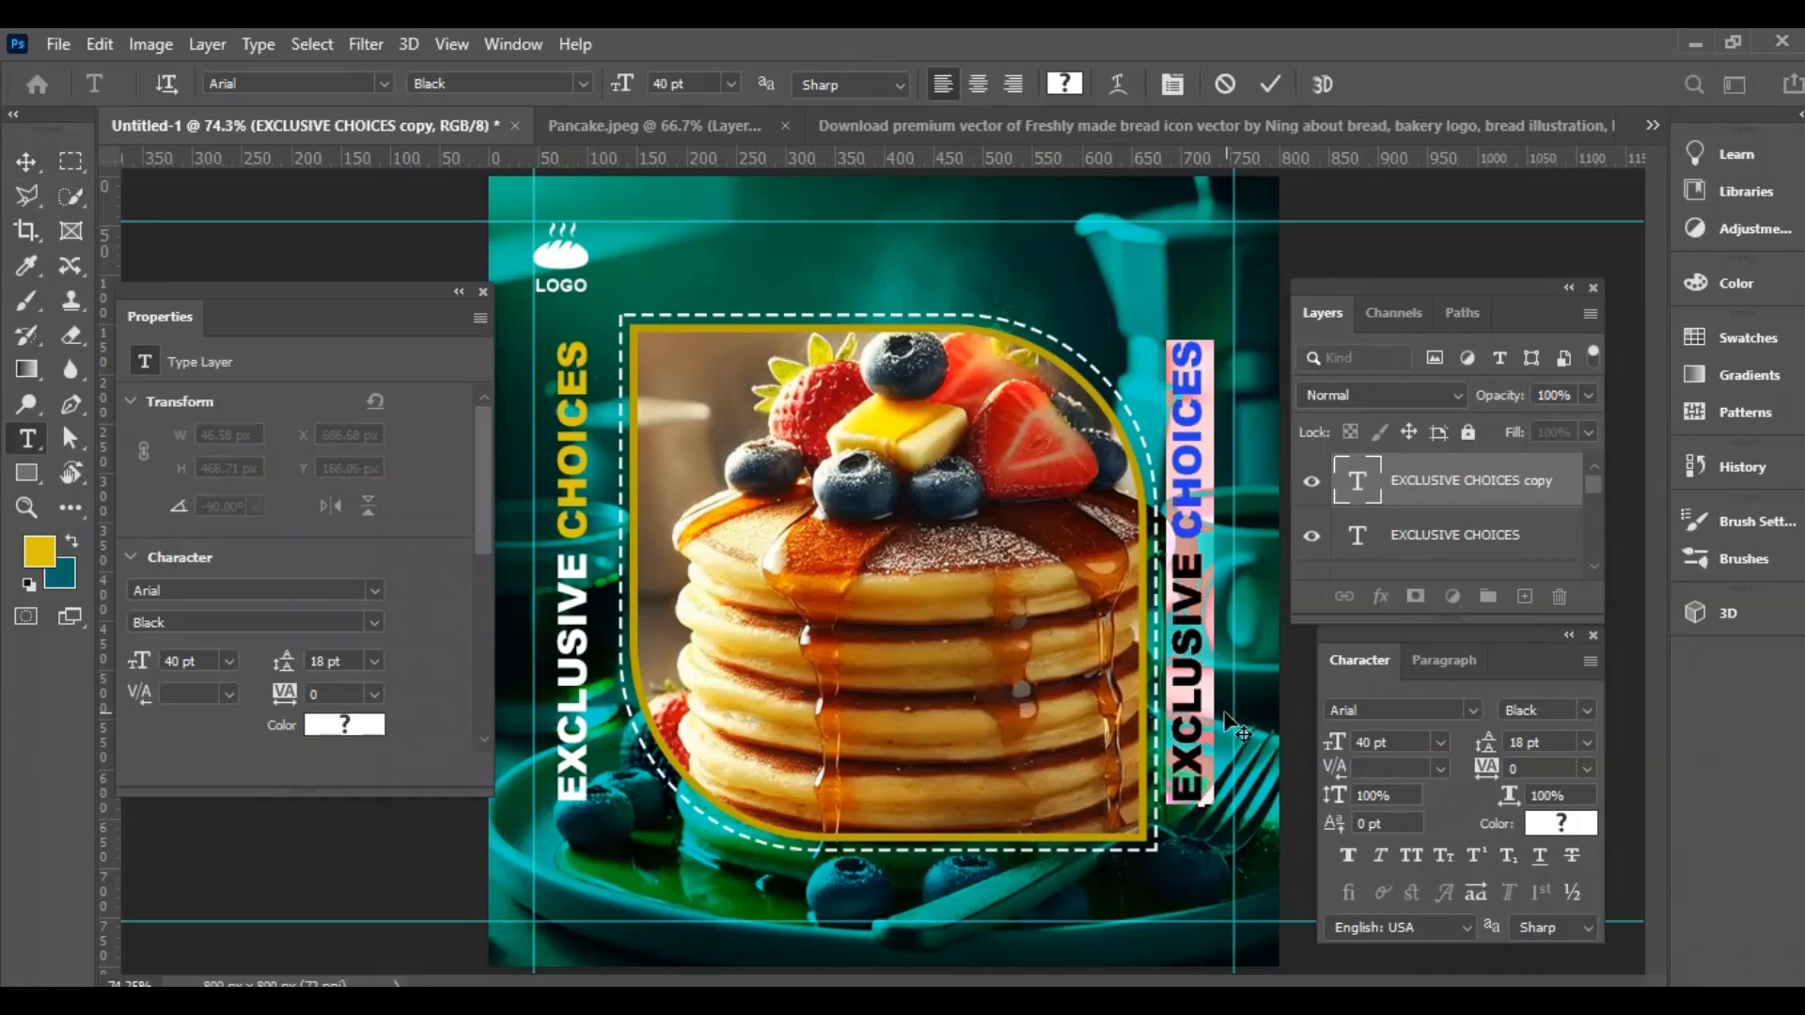
type("35")
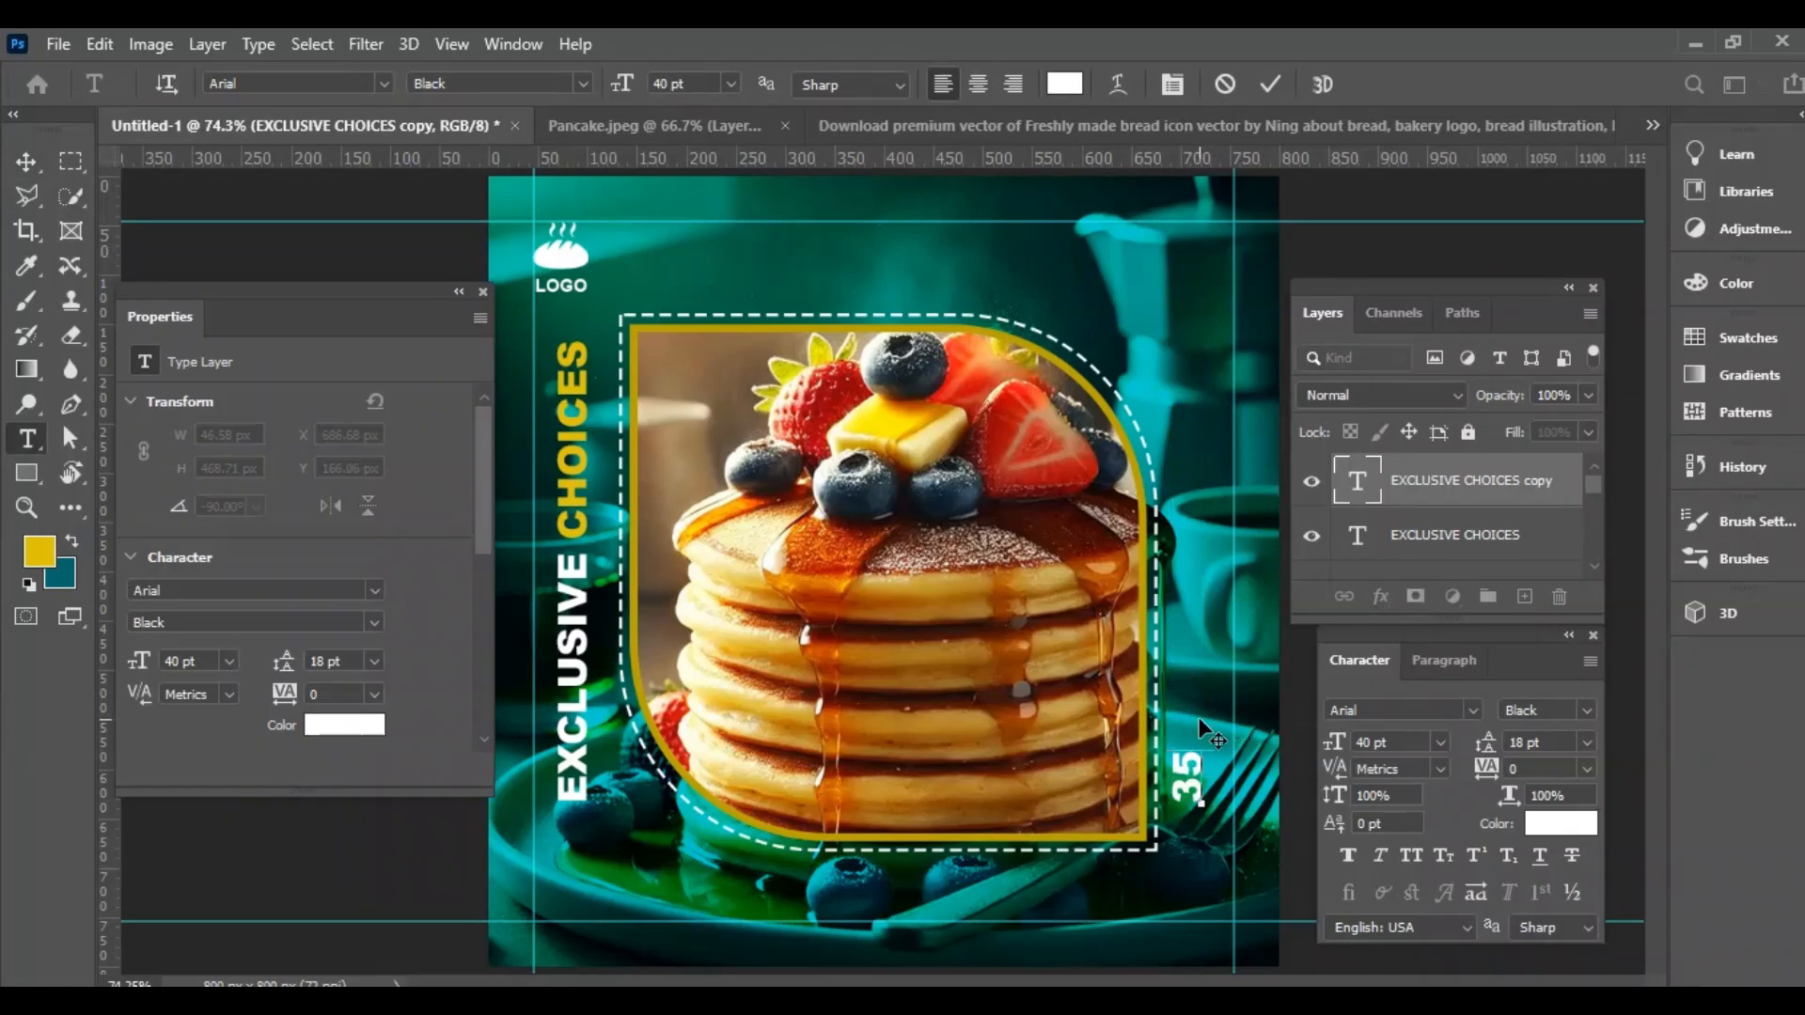
type("% OFF")
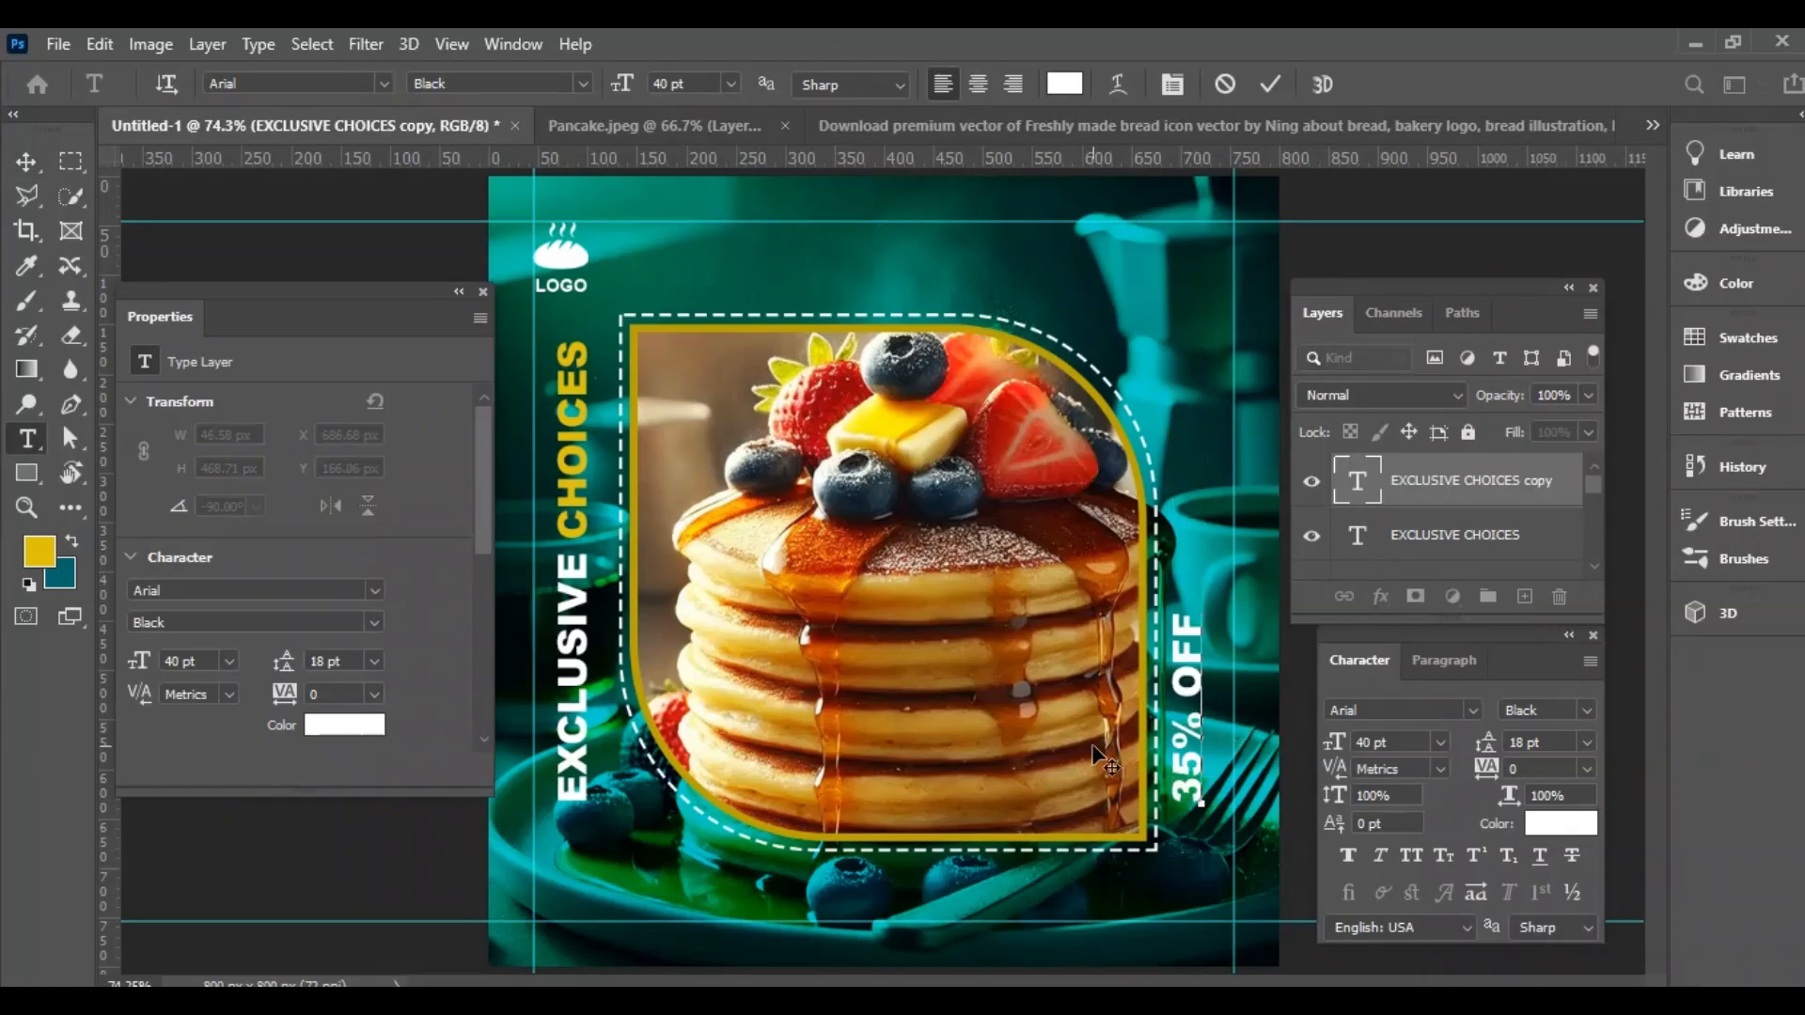
Colour the word OFF in the 35% OFF text with the golden yellow foreground colour.
key("ctrl+shift+Left")
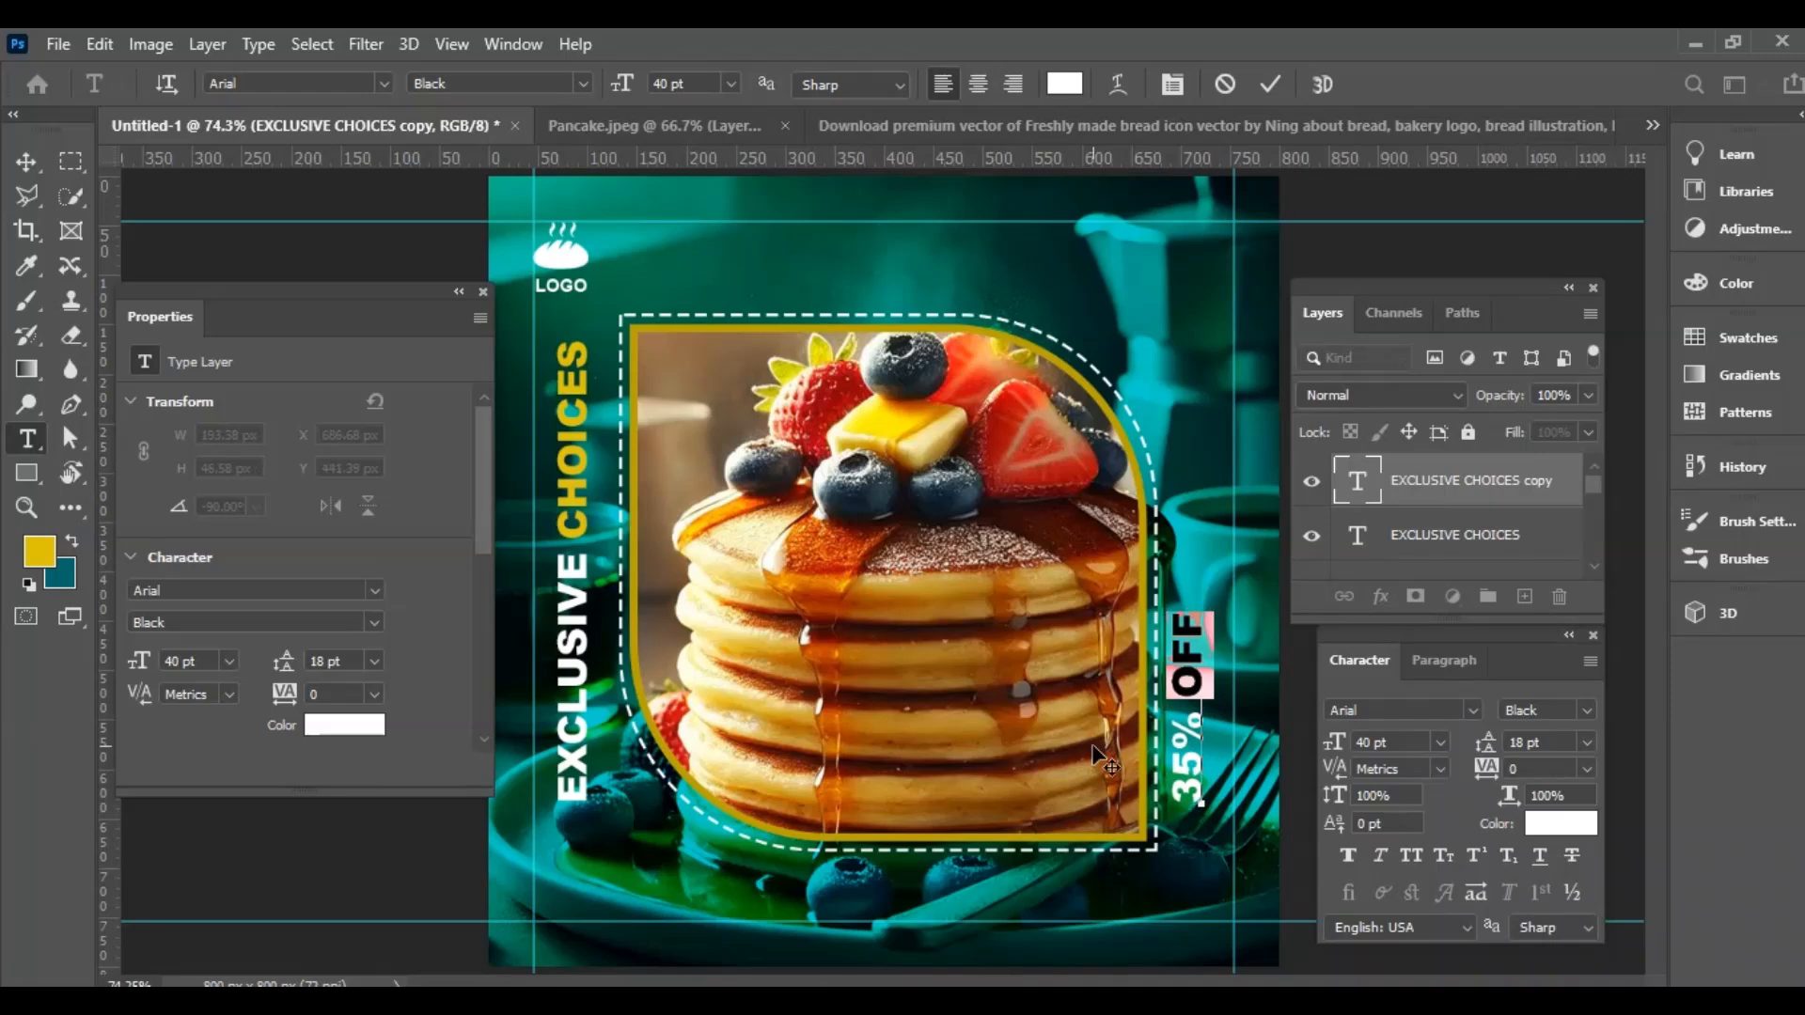
key("alt+BackSpace")
key("ctrl+Return")
Rotate the 35% OFF text to 90° so that it reads downwards.
key("ctrl+t")
left_click_drag(1249, 645, 1149, 820)
key("Return")
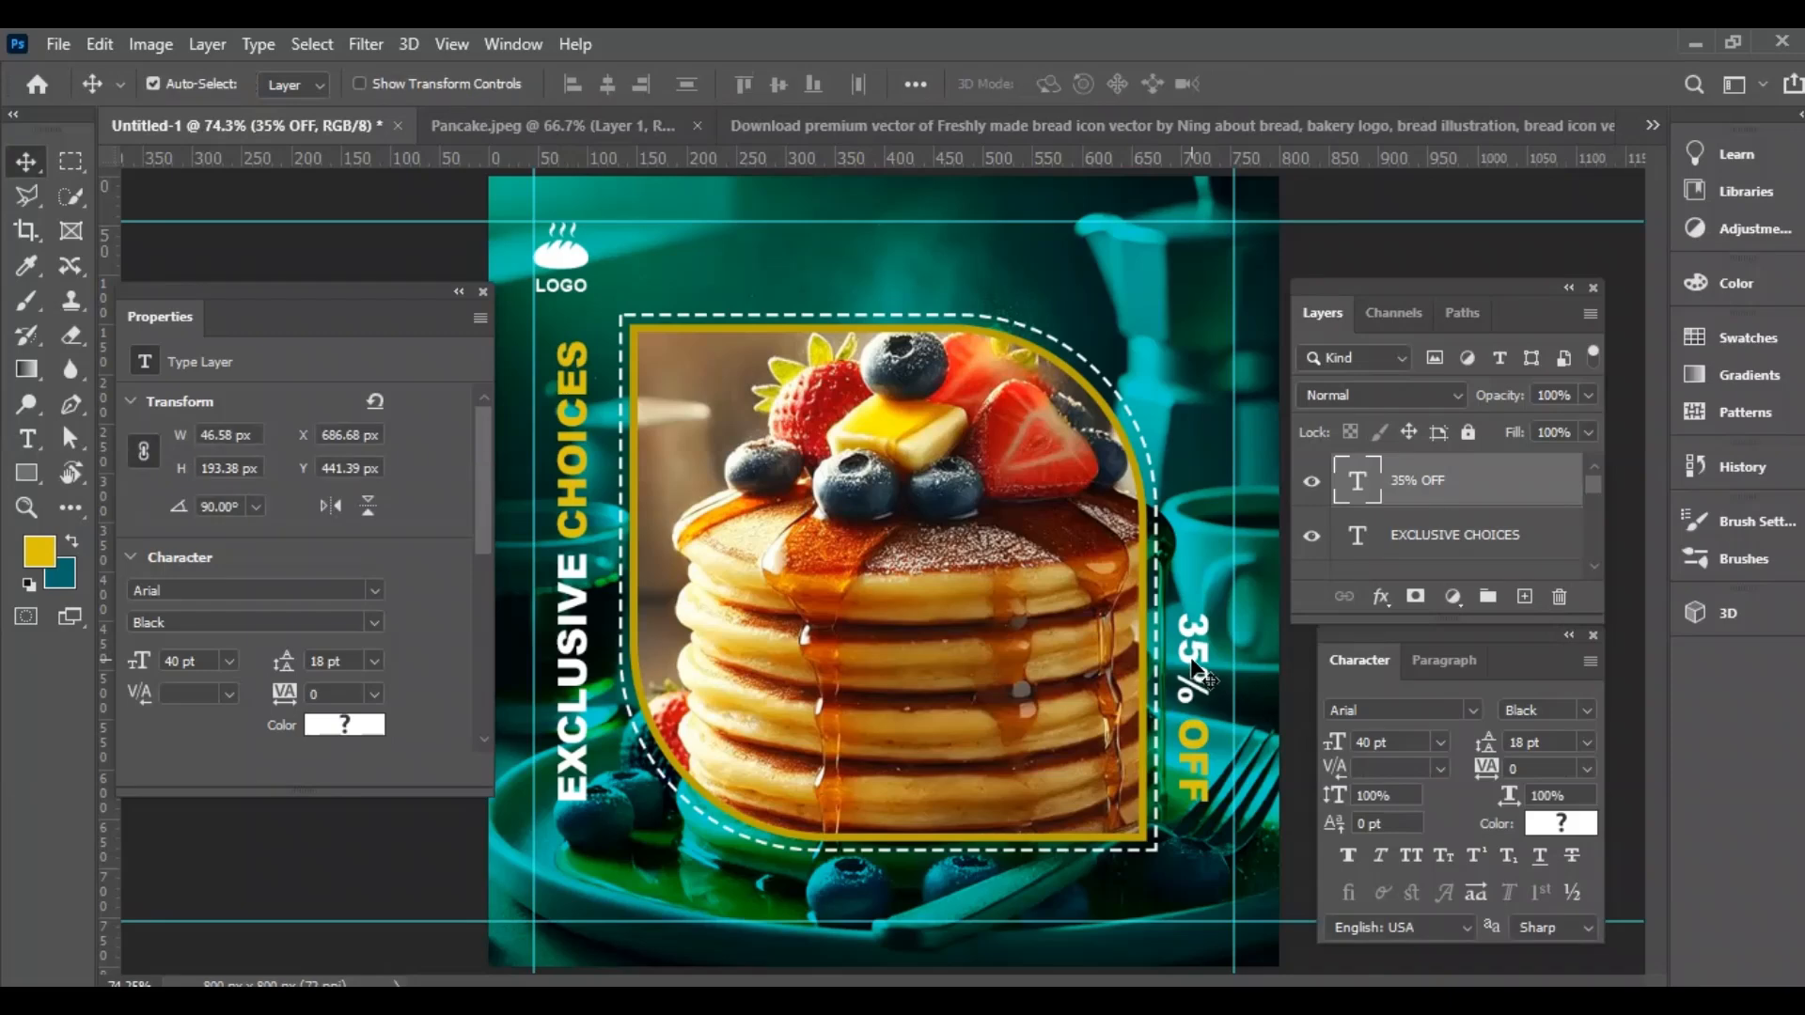
Move the 35% OFF text up beside the photo frame and align its vertical centre with the EXCLUSIVE CHOICES text.
left_click_drag(1195, 669, 1198, 545)
left_click(1181, 357)
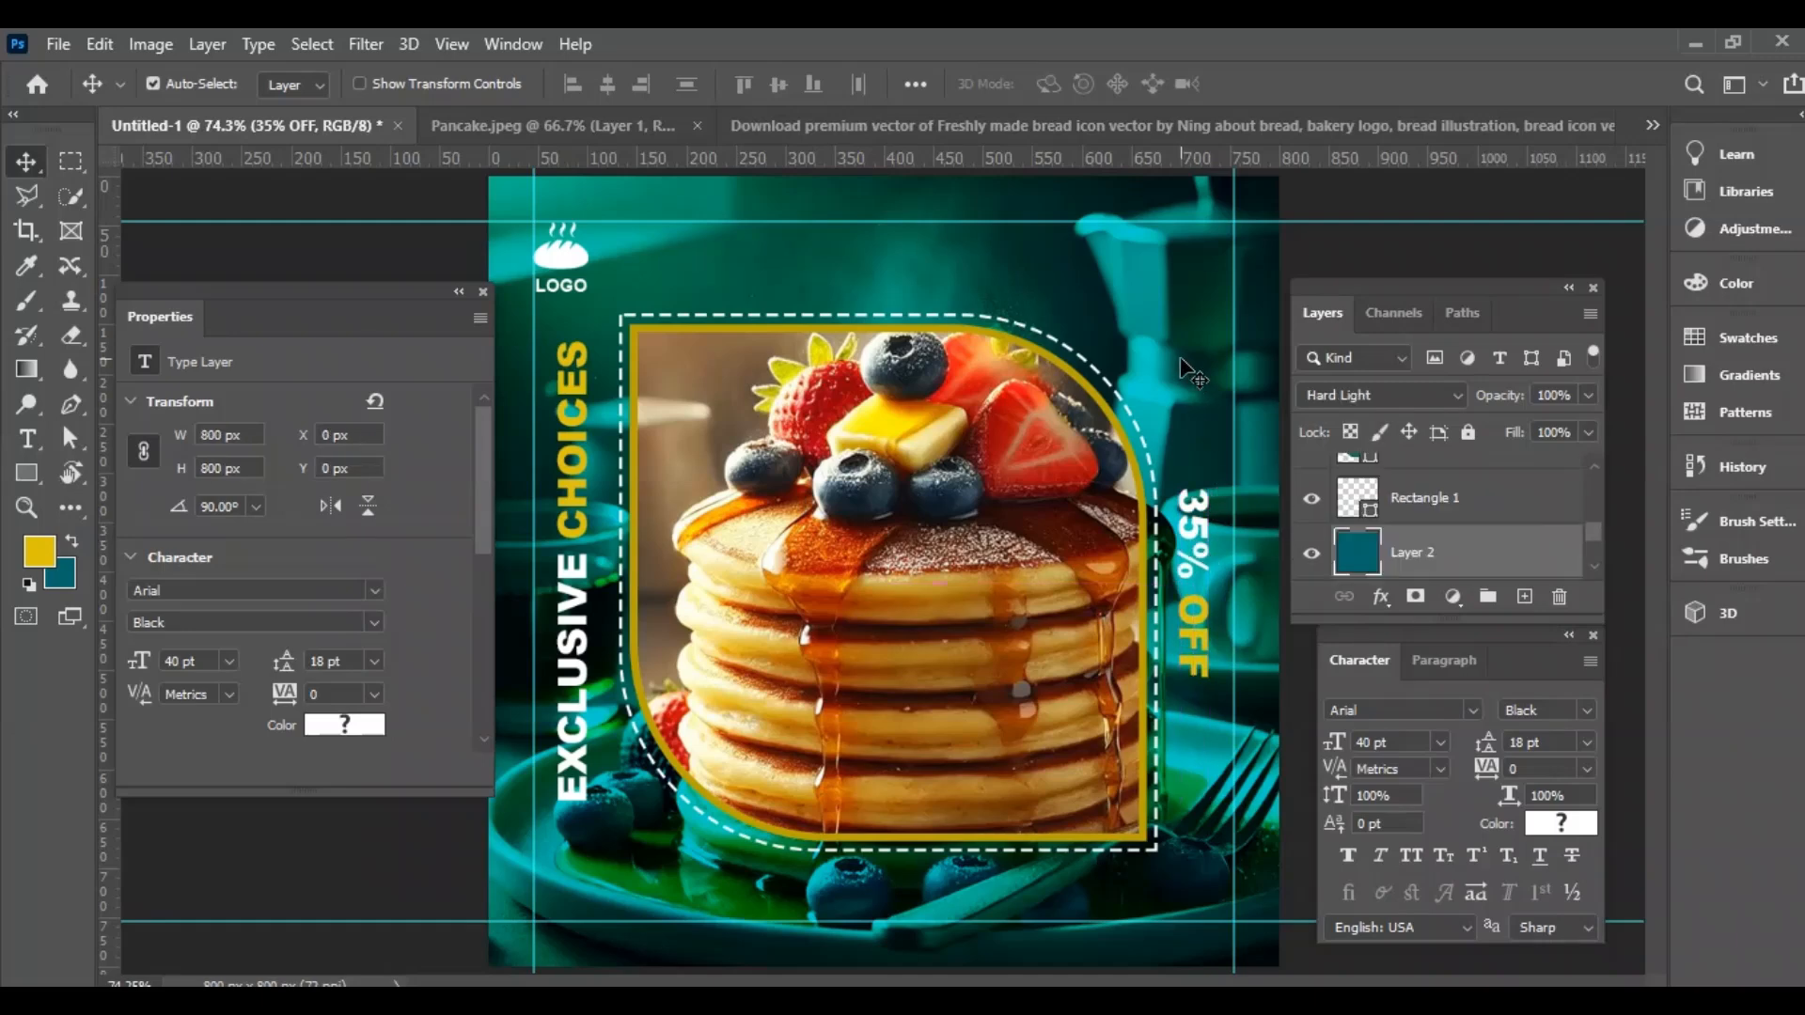
scroll(1447, 527, "up", 3)
left_click(1454, 535)
left_click(1417, 481, "shift")
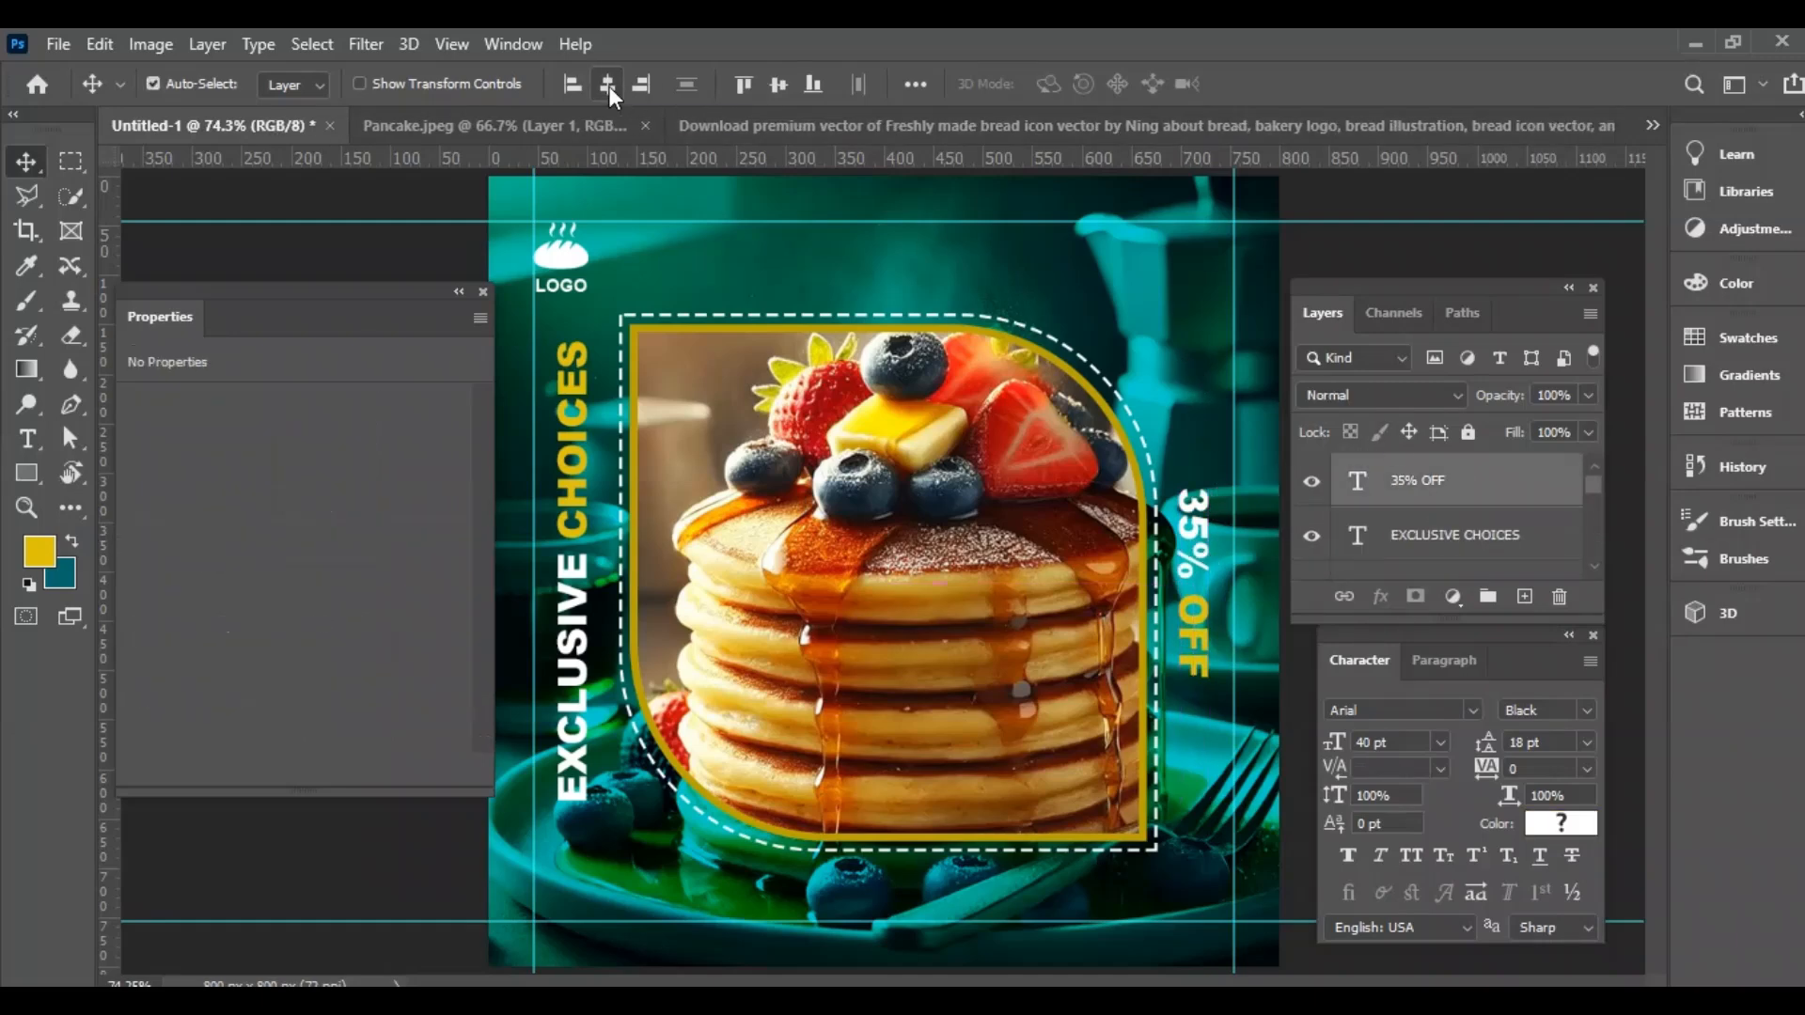
left_click(777, 86)
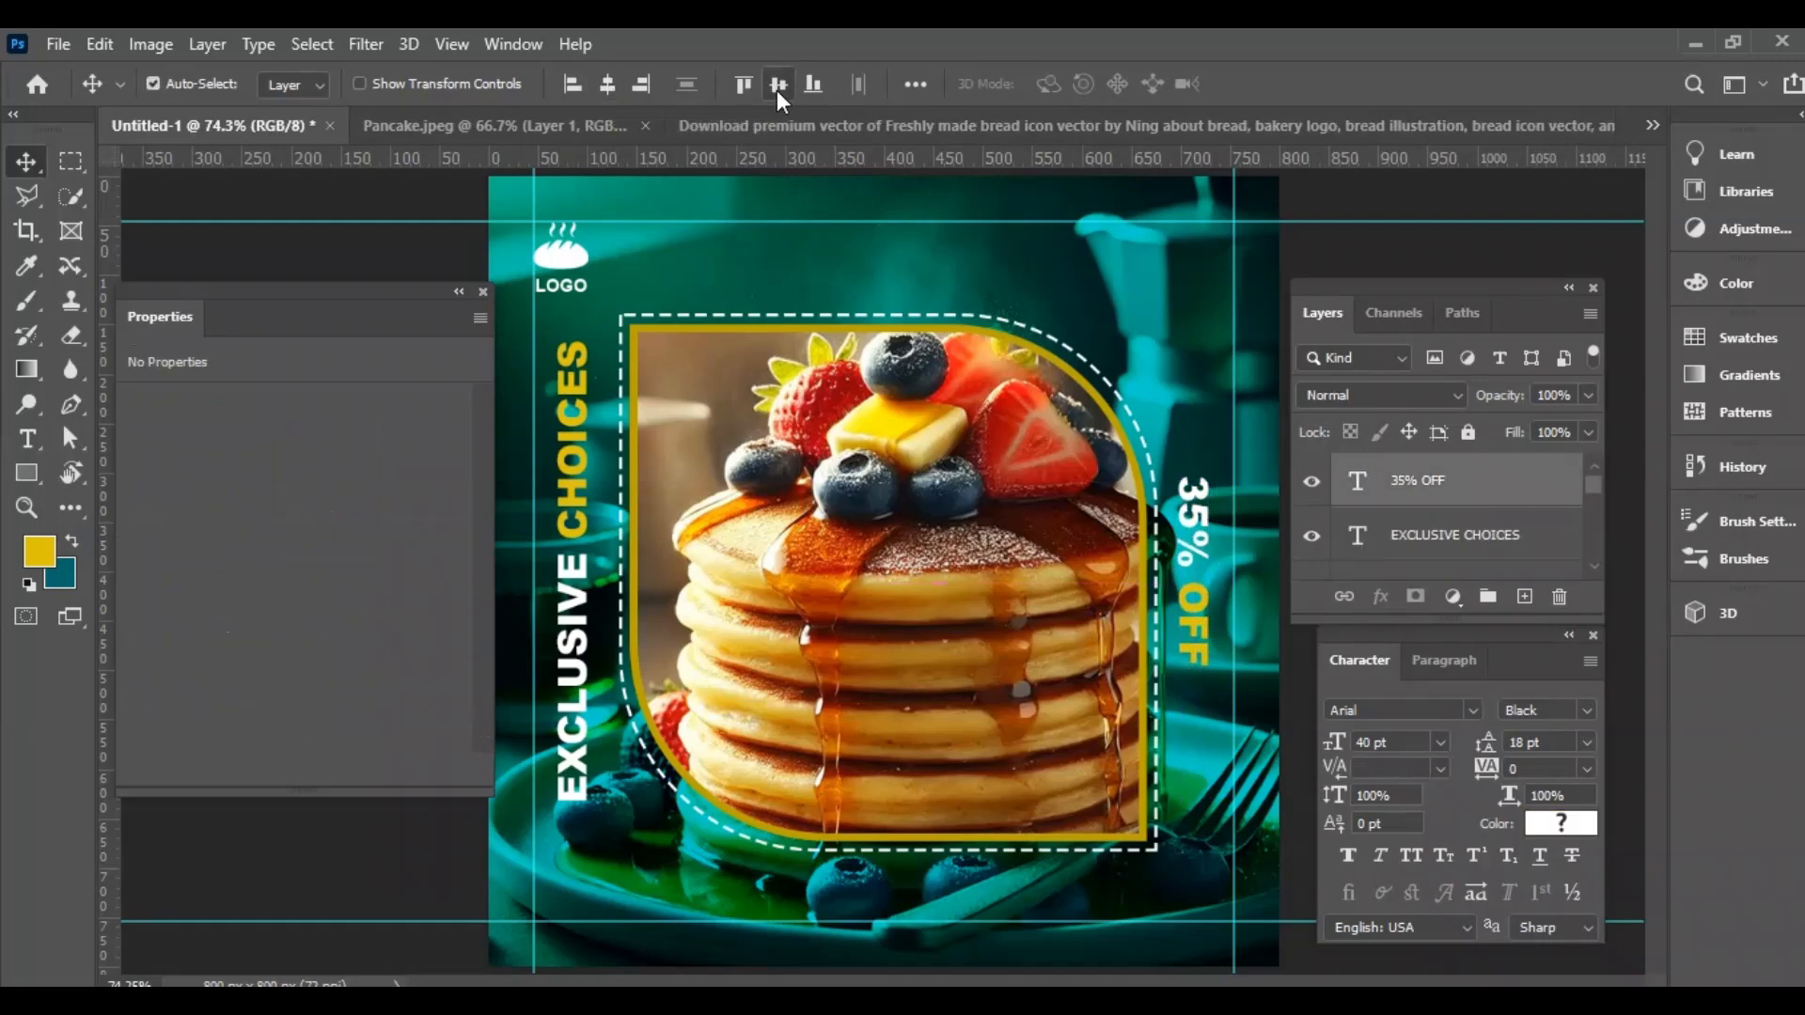
Align the EXCLUSIVE CHOICES text to the vertical centre of the background layer.
left_click(1469, 545)
scroll(1480, 564, "down", 10)
left_click(1504, 556)
scroll(1548, 512, "up", 10)
left_click(1499, 547, "ctrl")
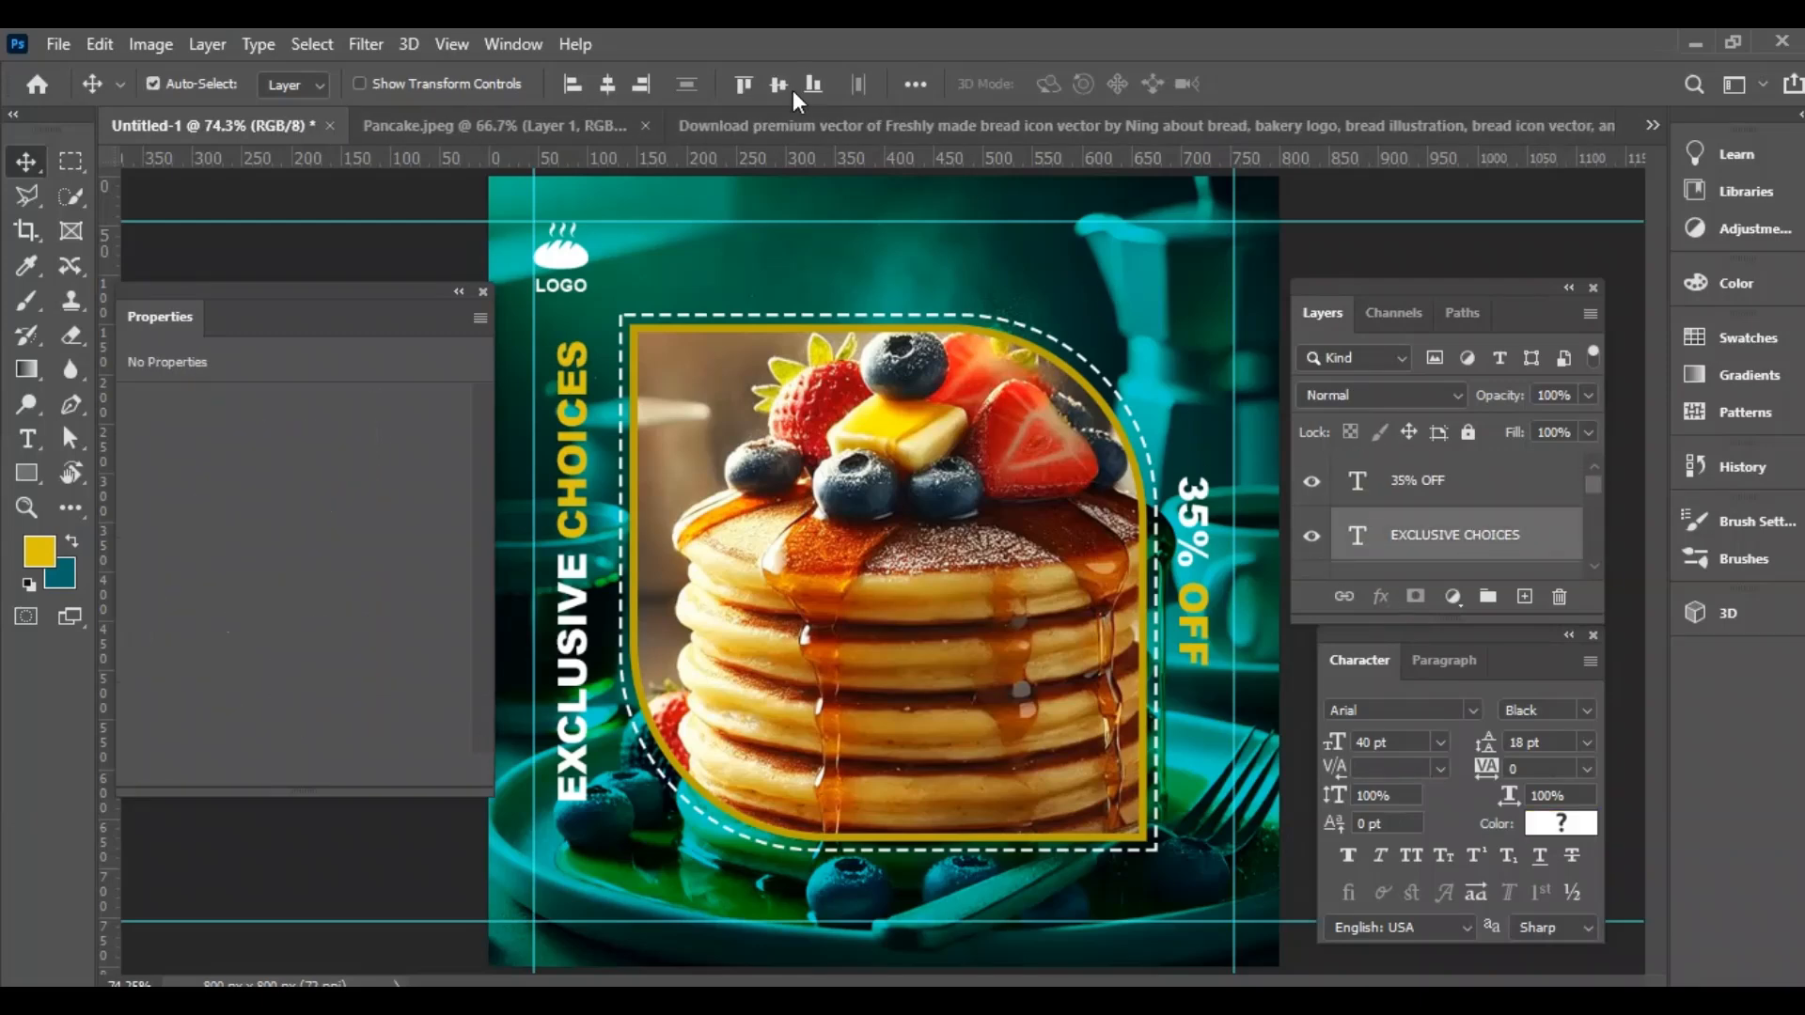
Set the foreground colour to white and draw a 15 px circle near the post's upper right corner, above the 35% OFF layer.
left_click(1455, 503)
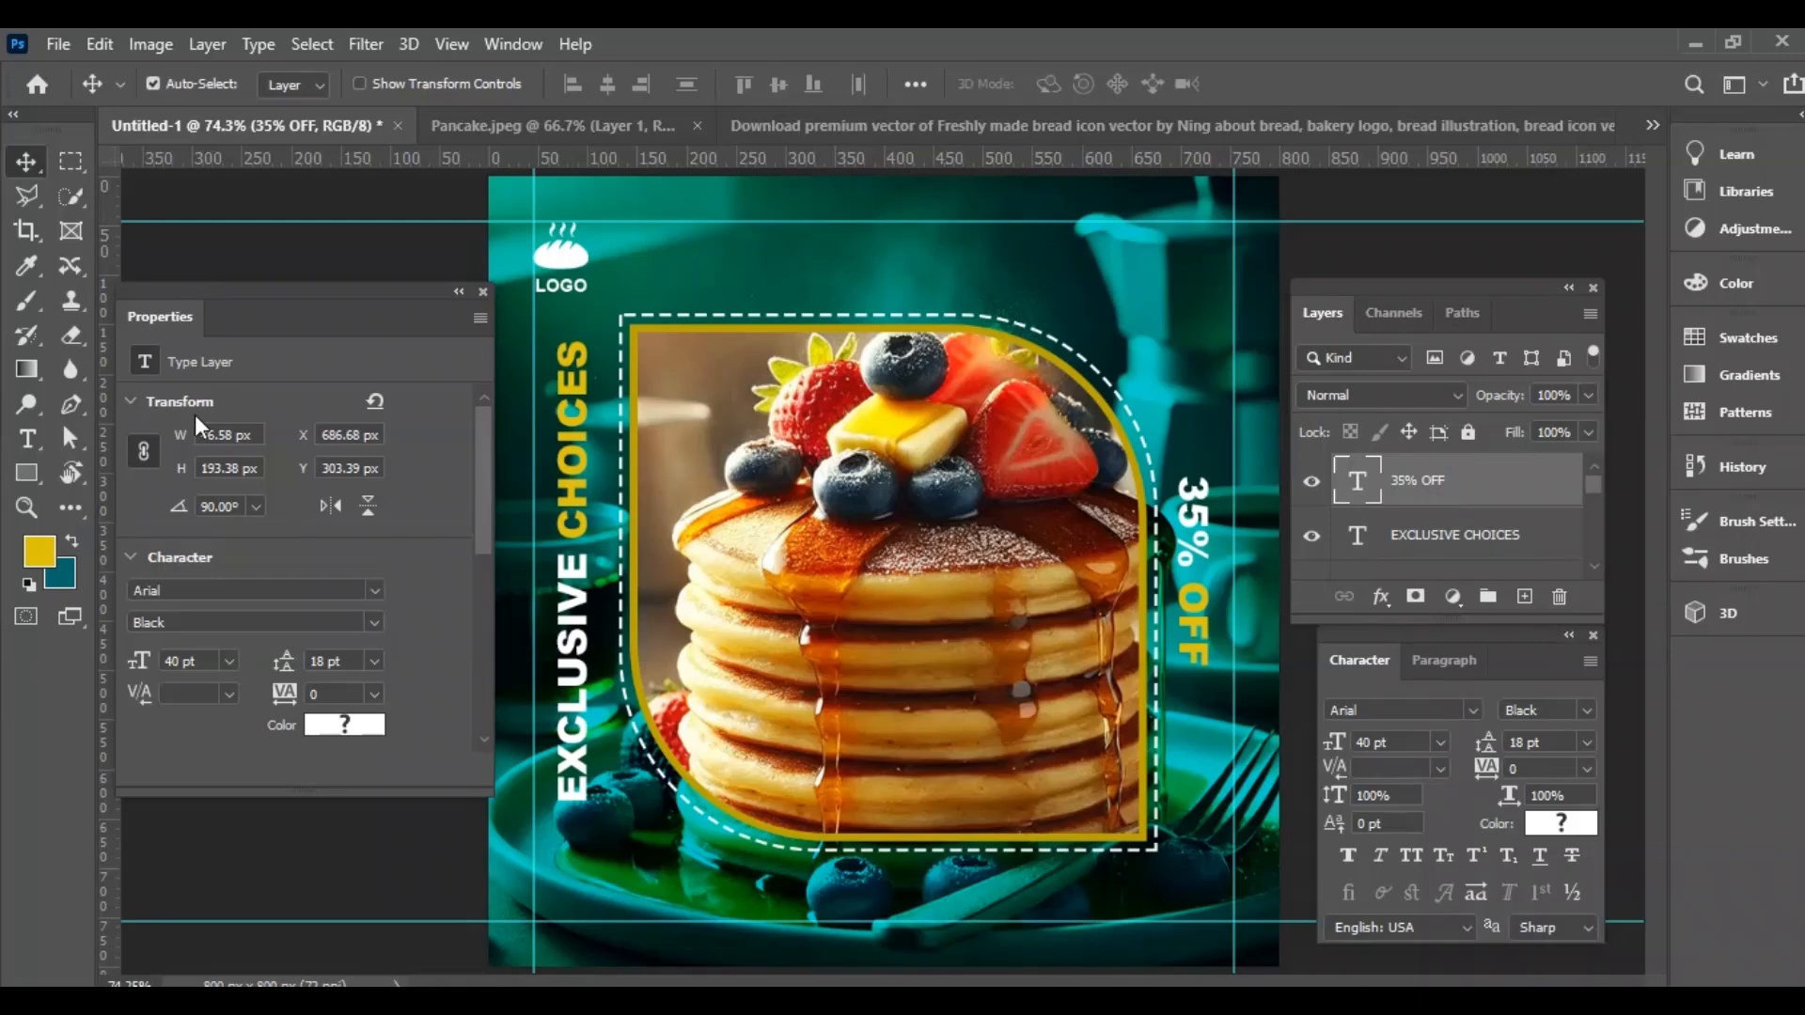
key("d")
key("x")
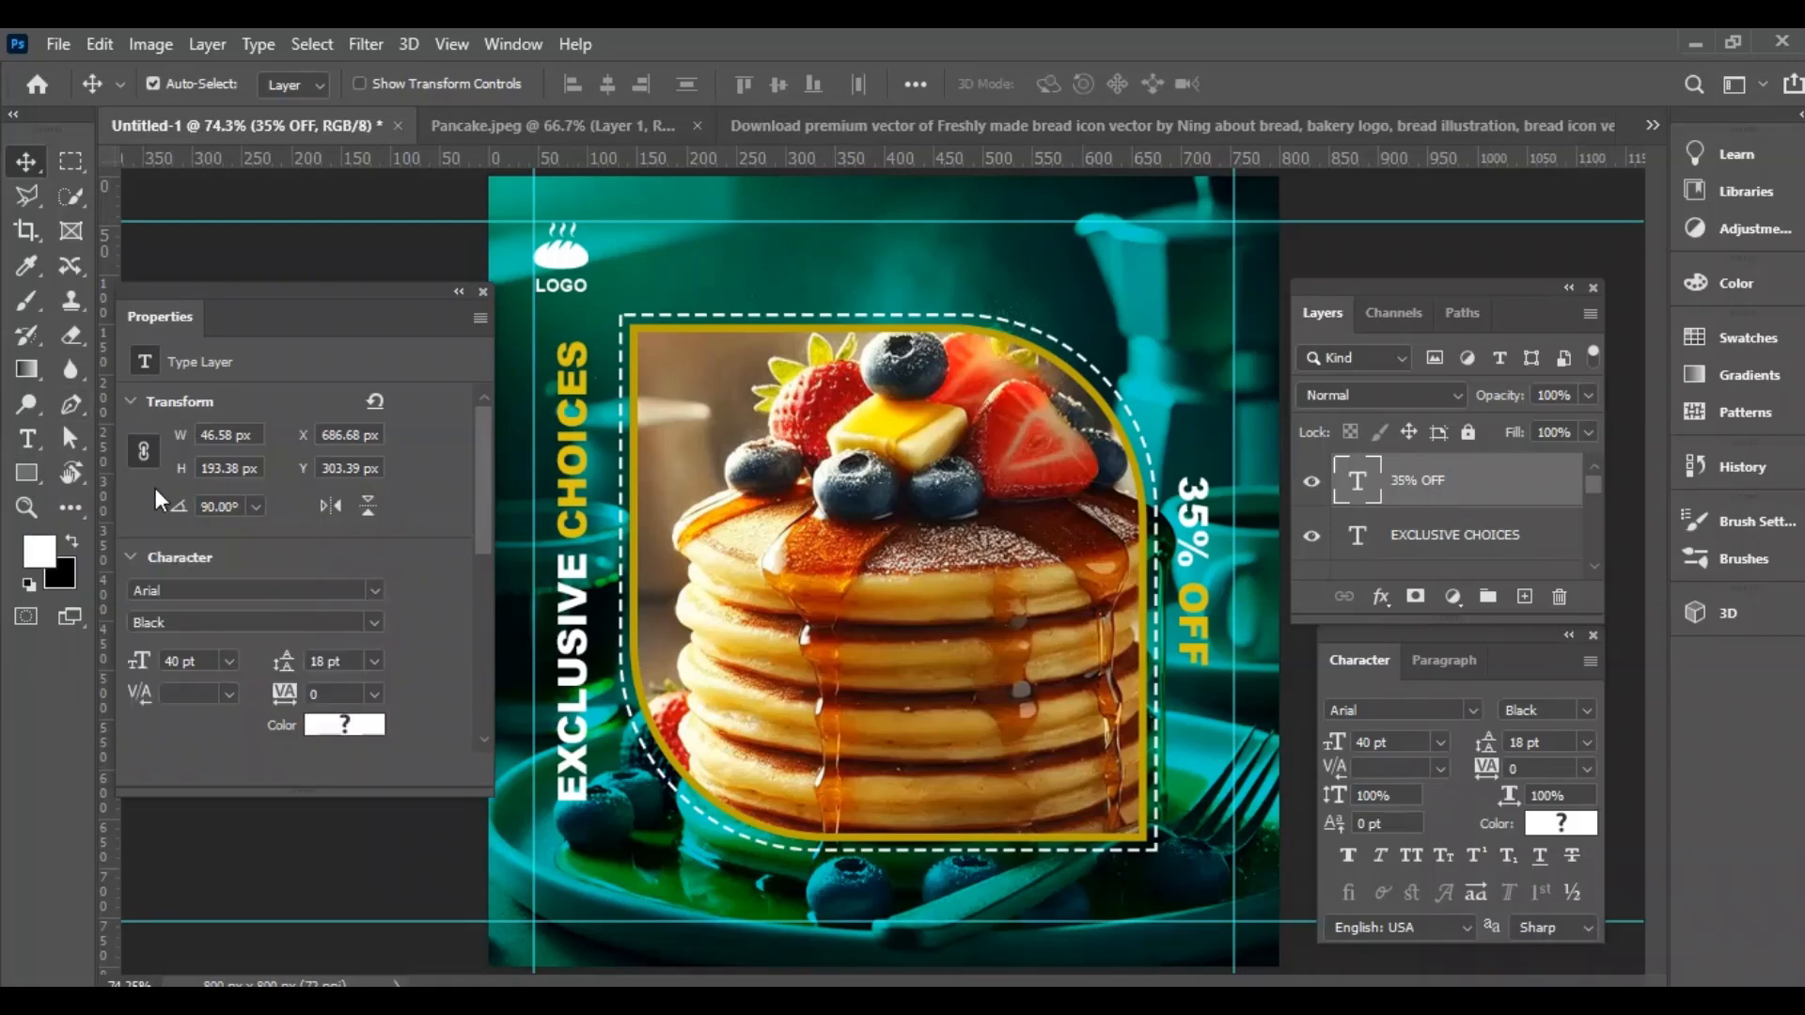
left_click_drag(27, 473, 94, 472)
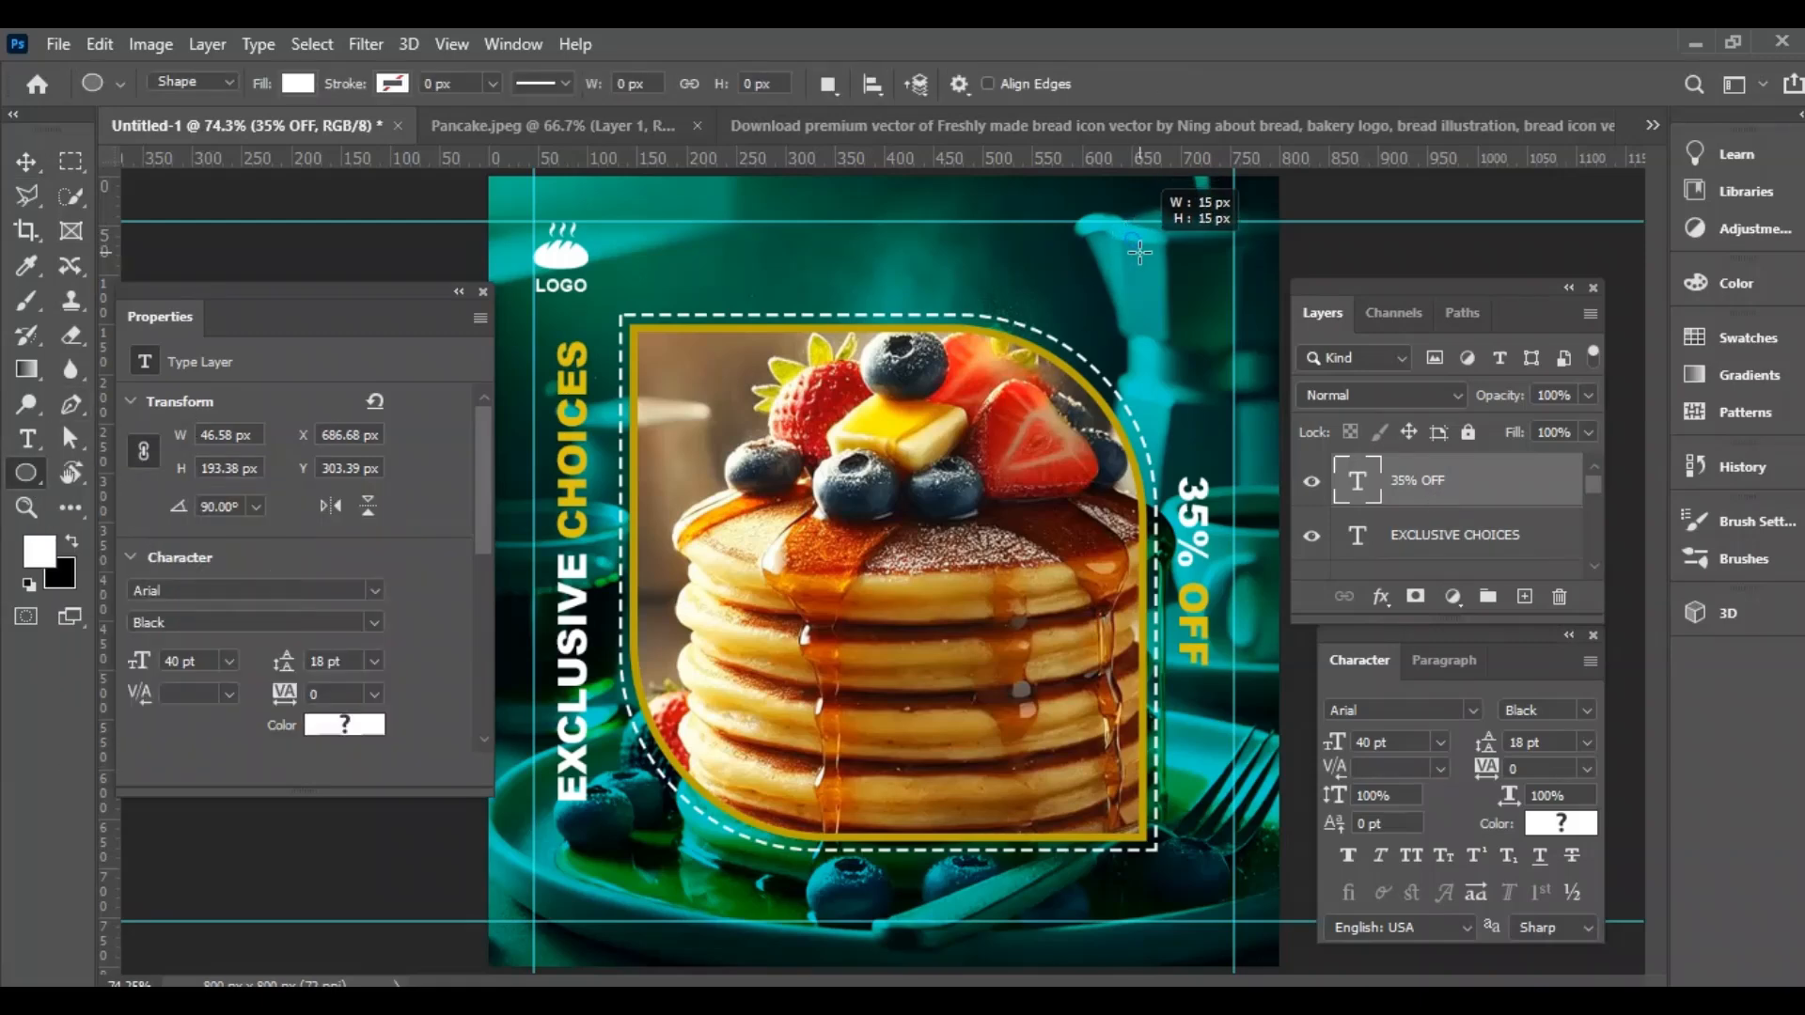
left_click_drag(1126, 232, 1155, 241)
Duplicate the white circle beside itself, then duplicate the pair to form an evenly spaced horizontal row of four circles.
left_click(27, 163)
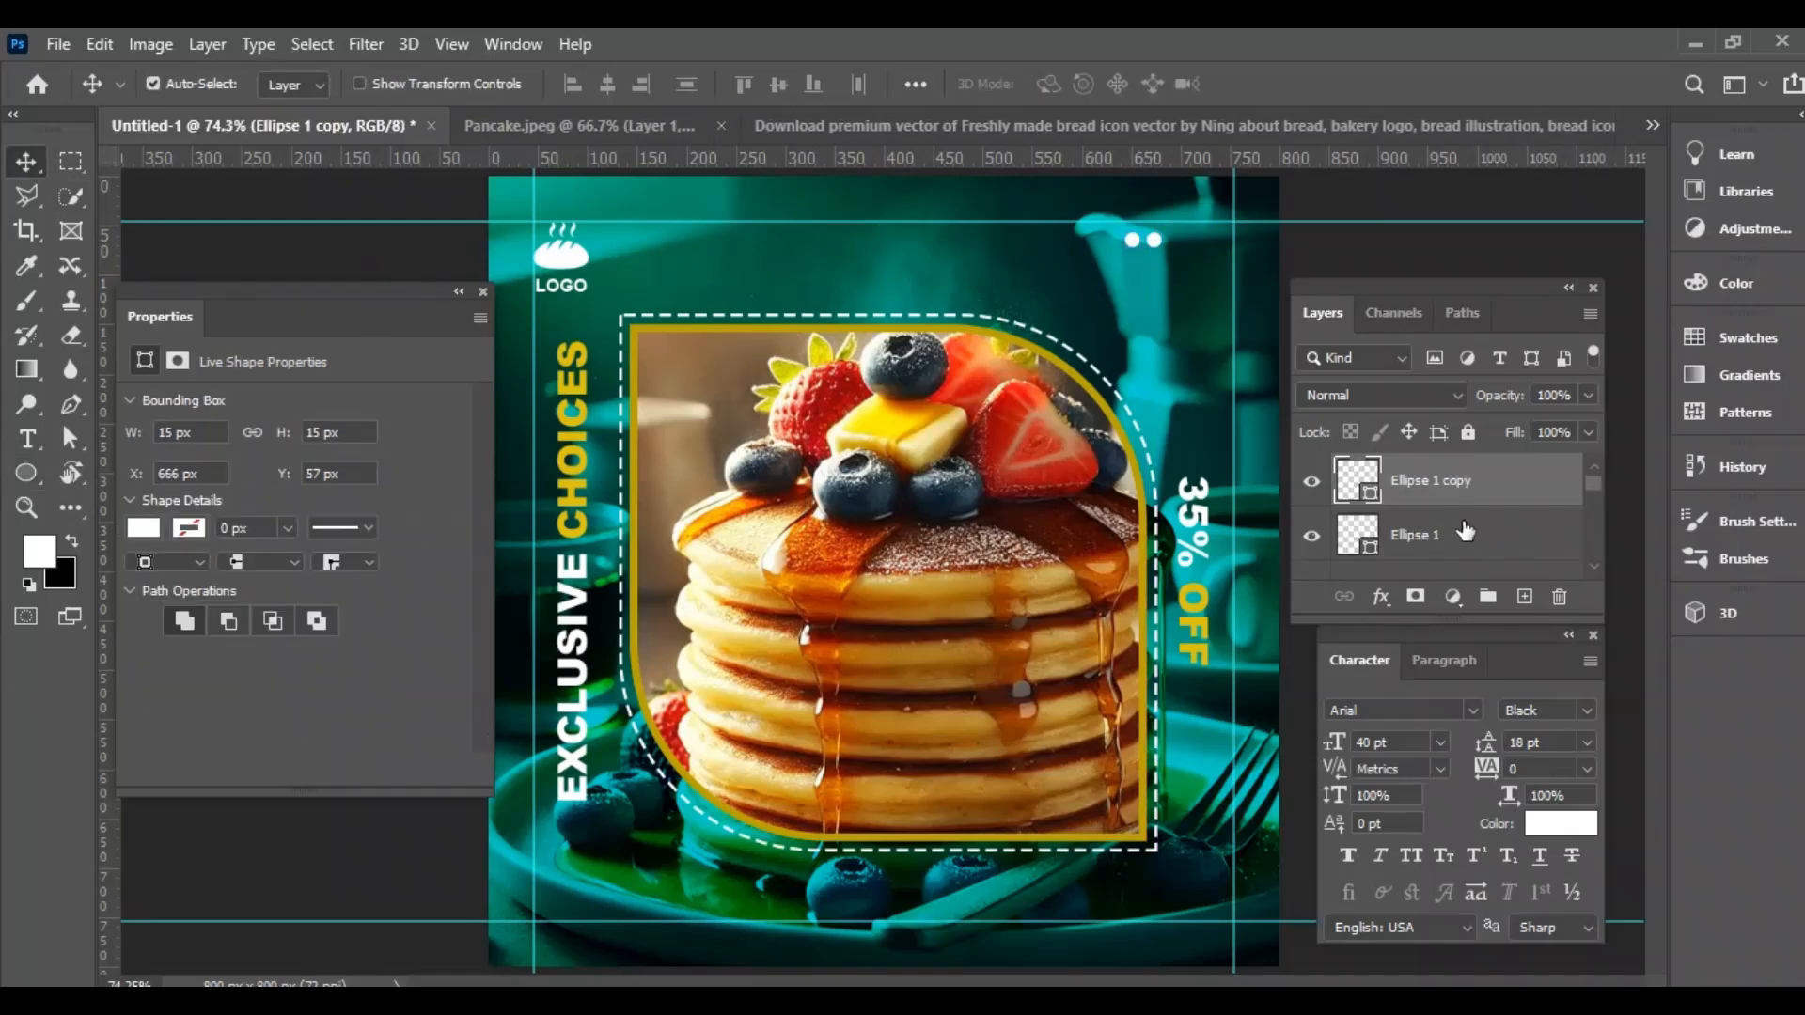
left_click(1438, 536, "shift")
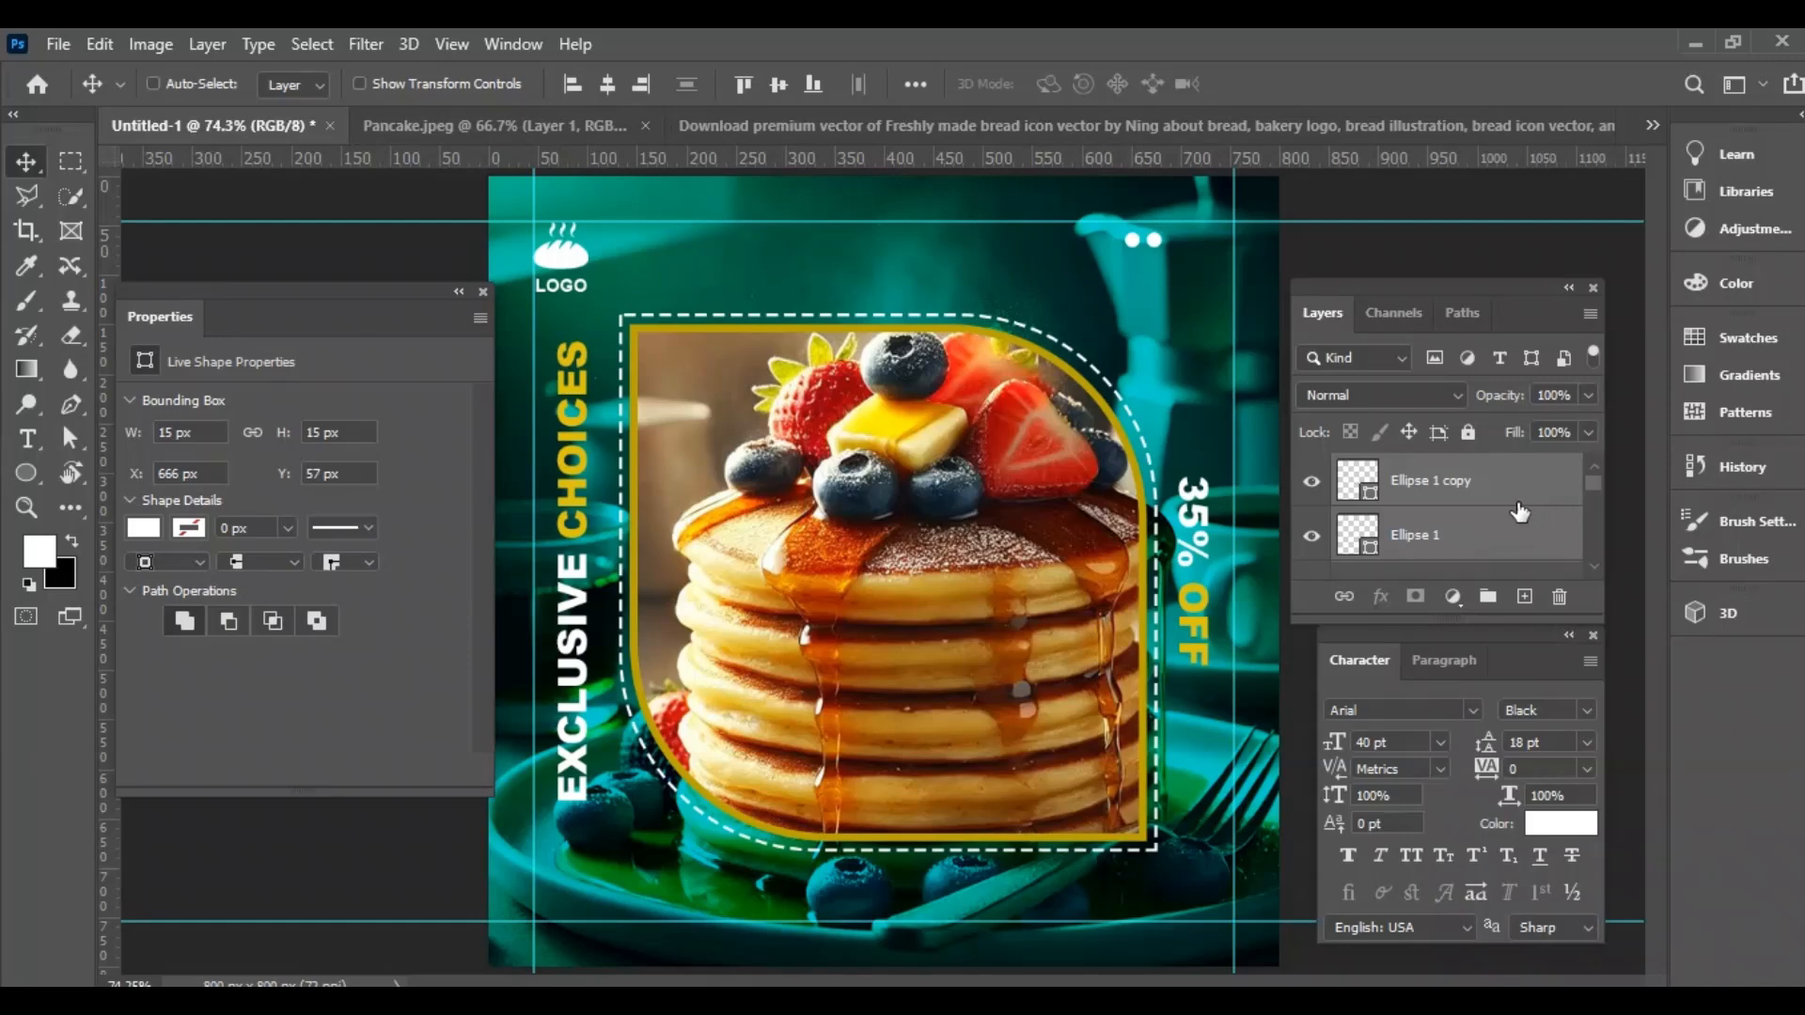
key("ctrl+t")
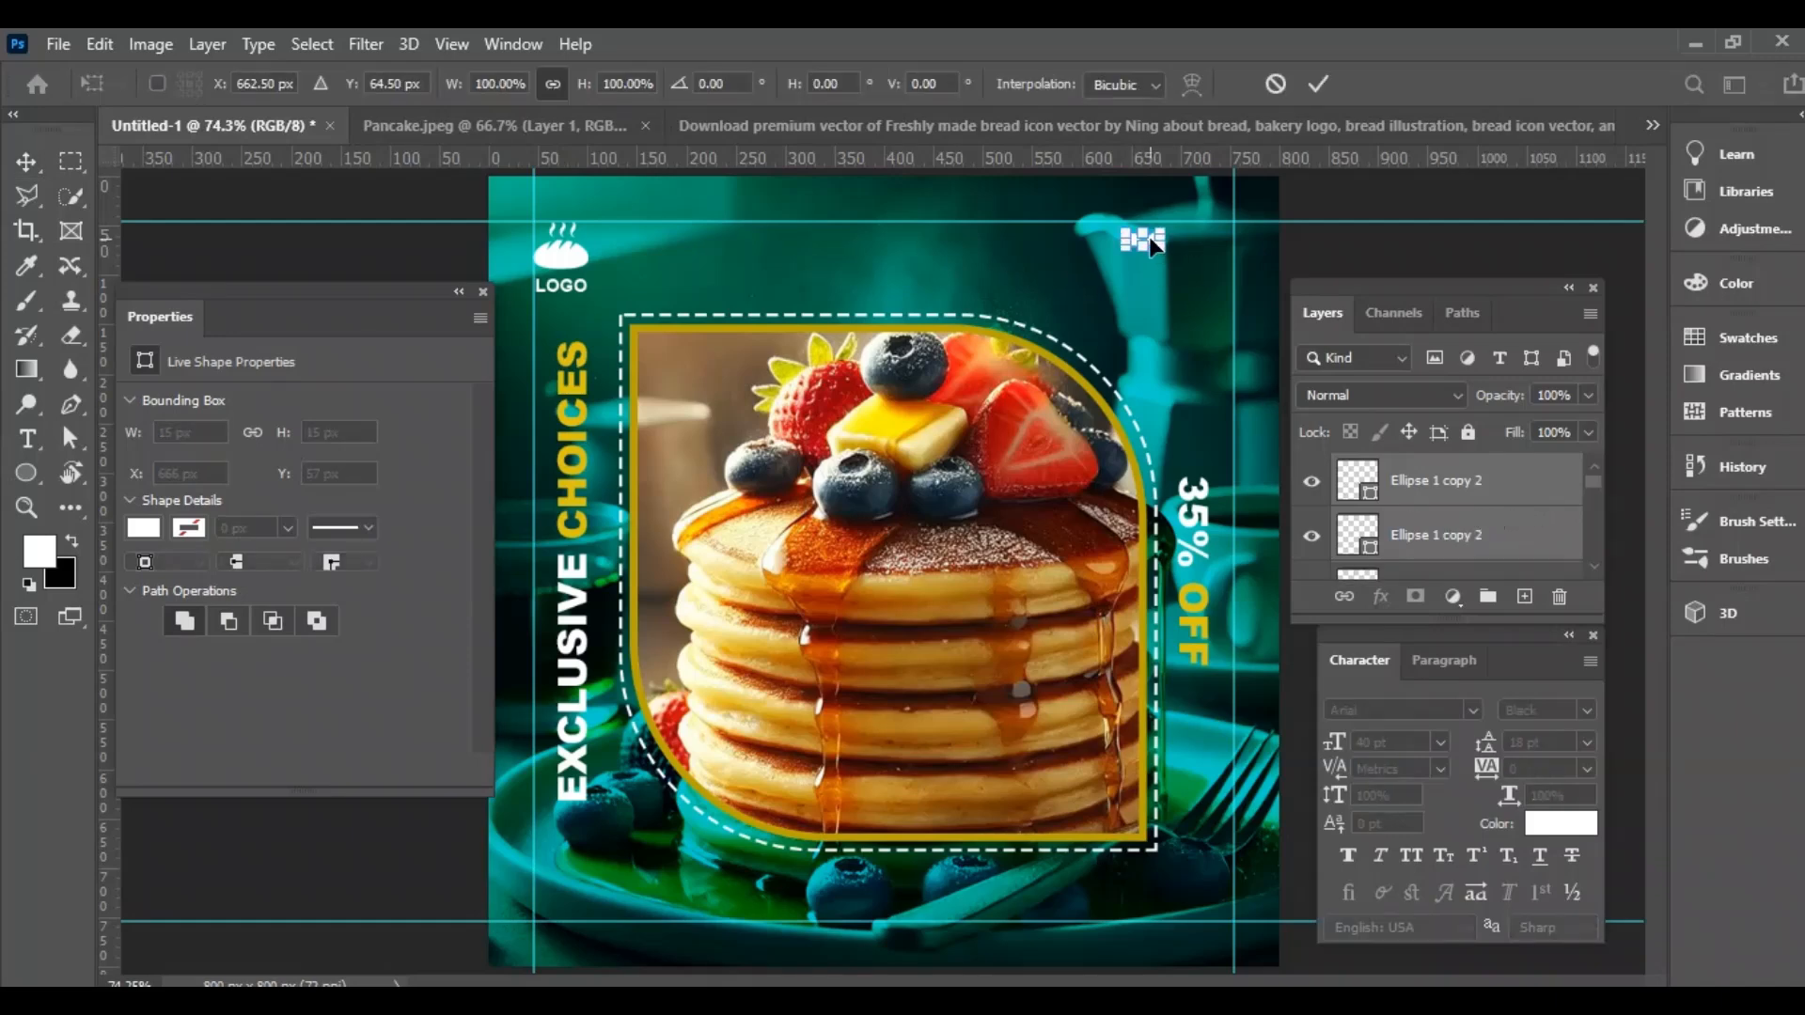
left_click_drag(1148, 235, 1196, 236)
key("Return")
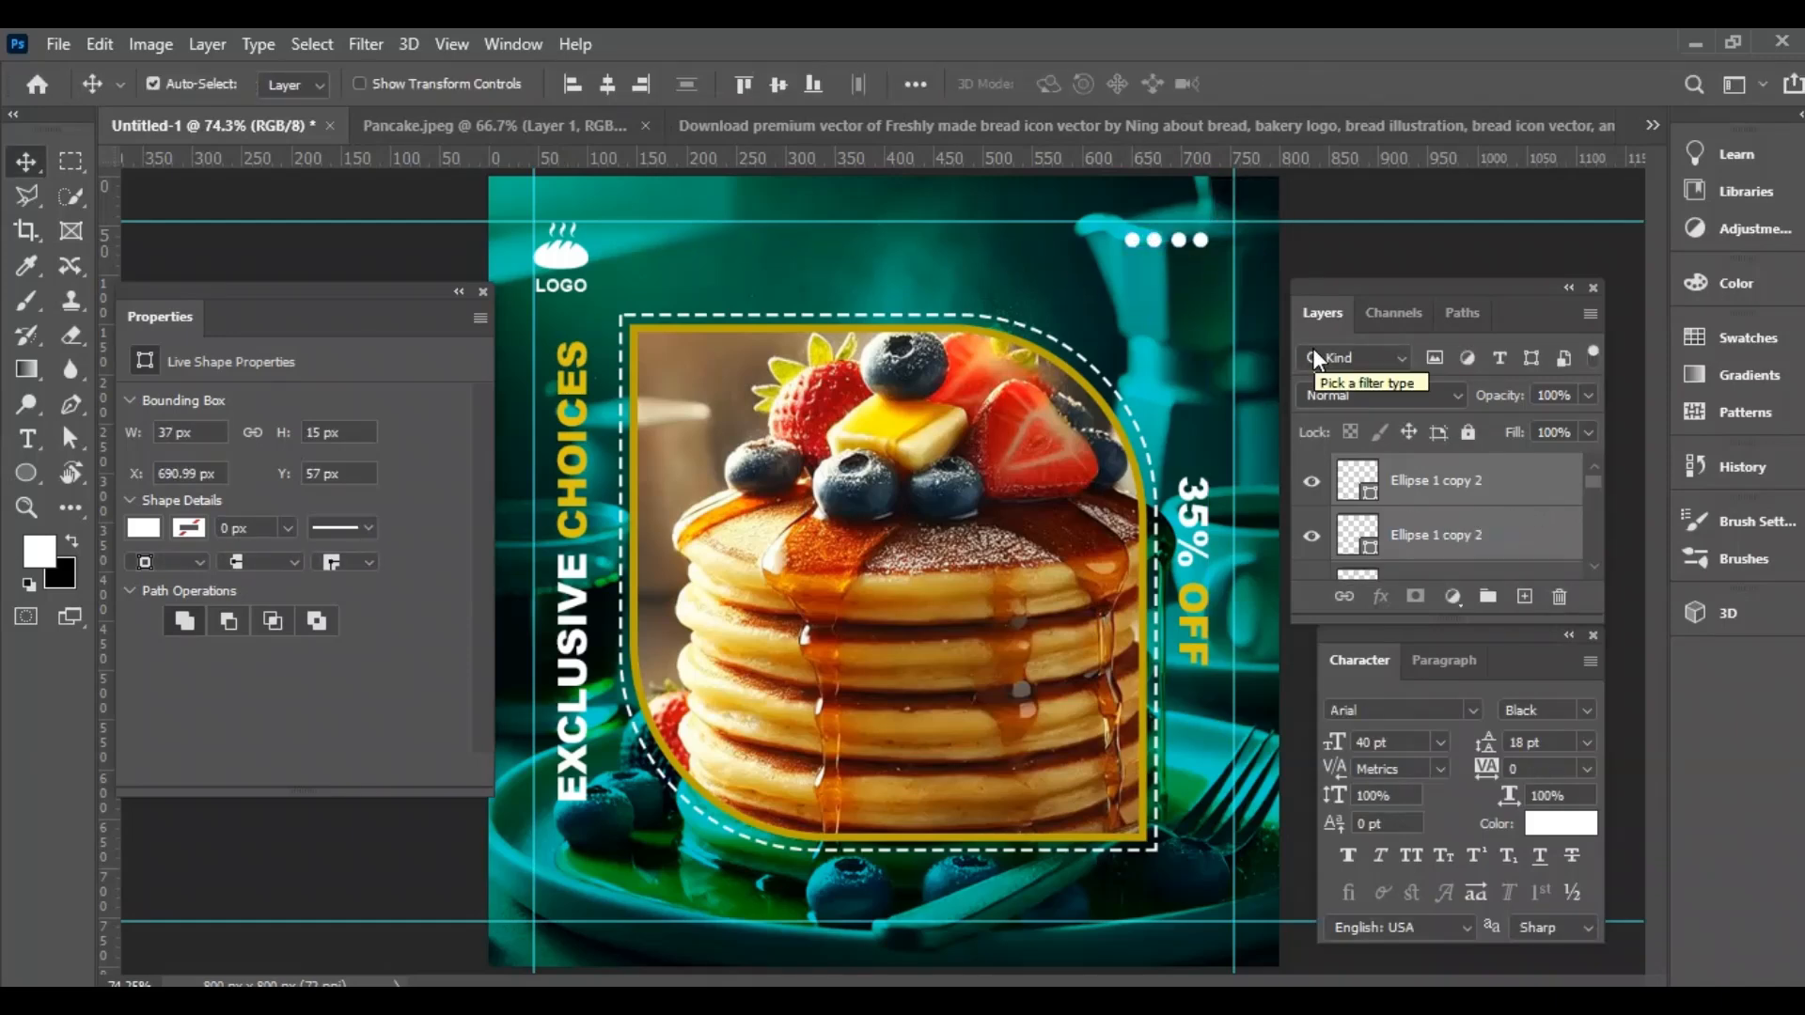
key("Left")
key("Left")
key("Left")
key("Left")
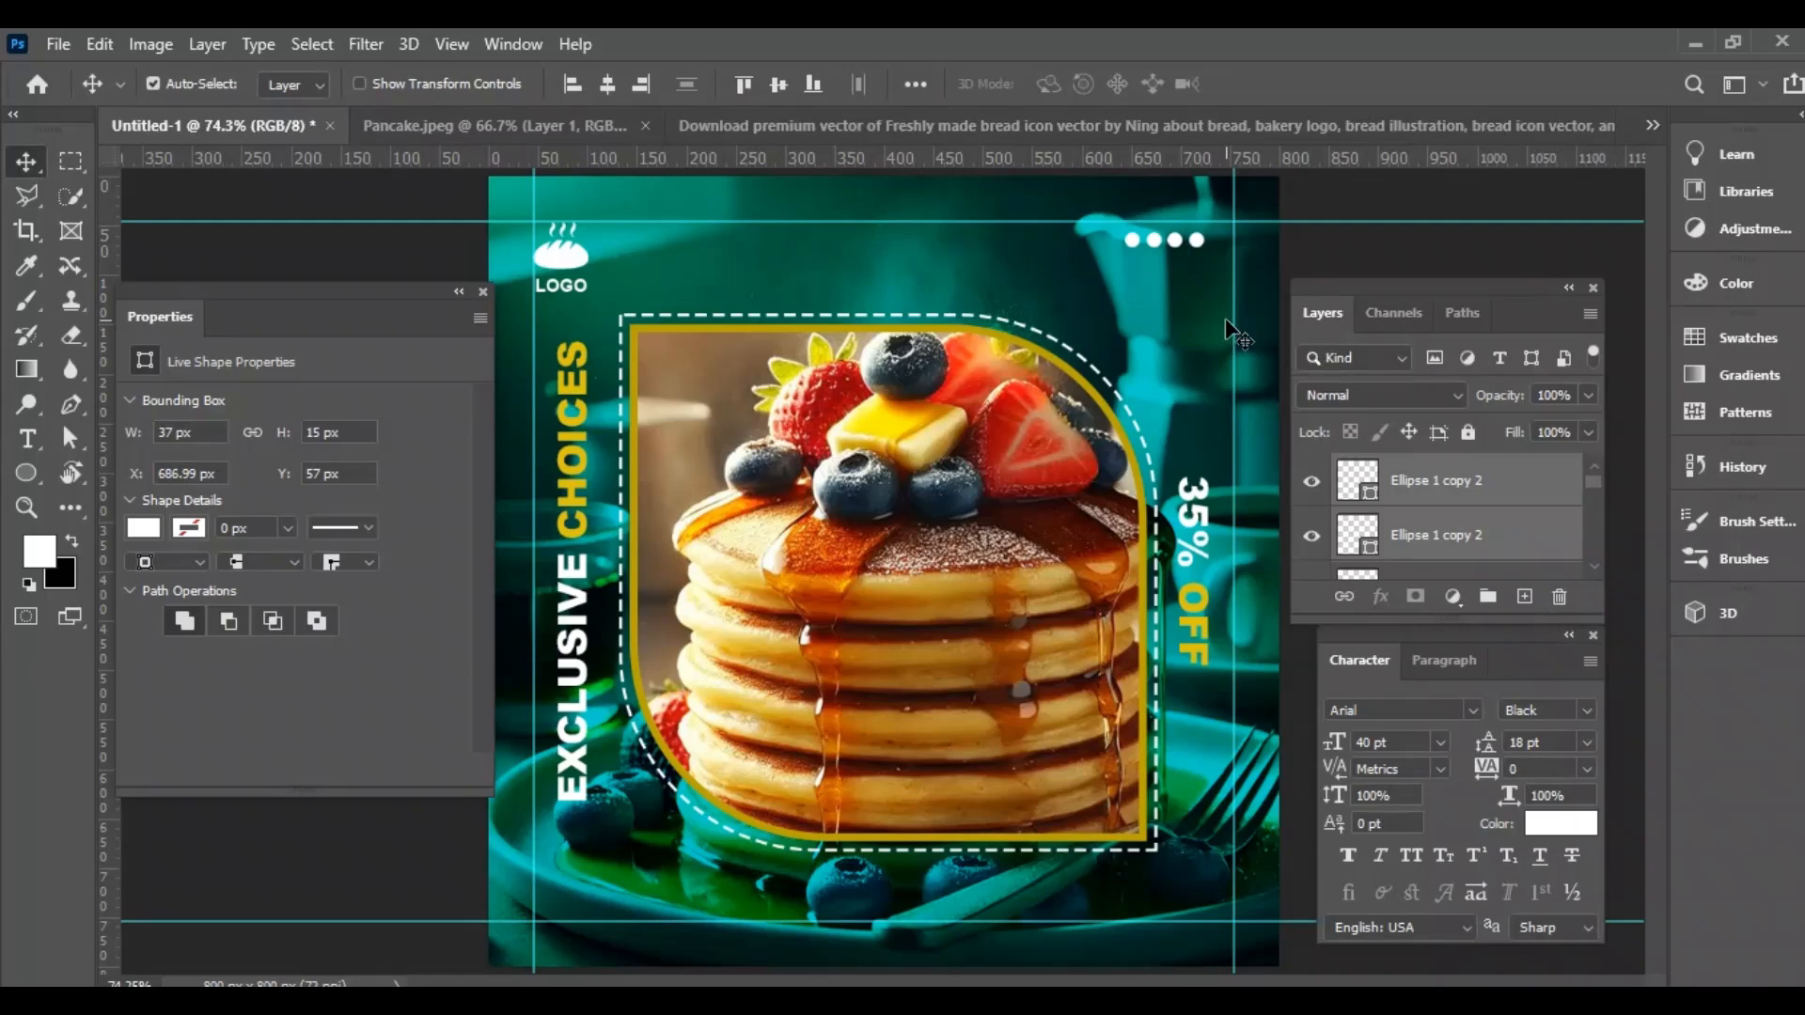
key("Right")
Group the four circle layers and name the group cicle line1.
left_click(1494, 489)
scroll(1493, 498, "down", 2)
left_click(1486, 536, "shift")
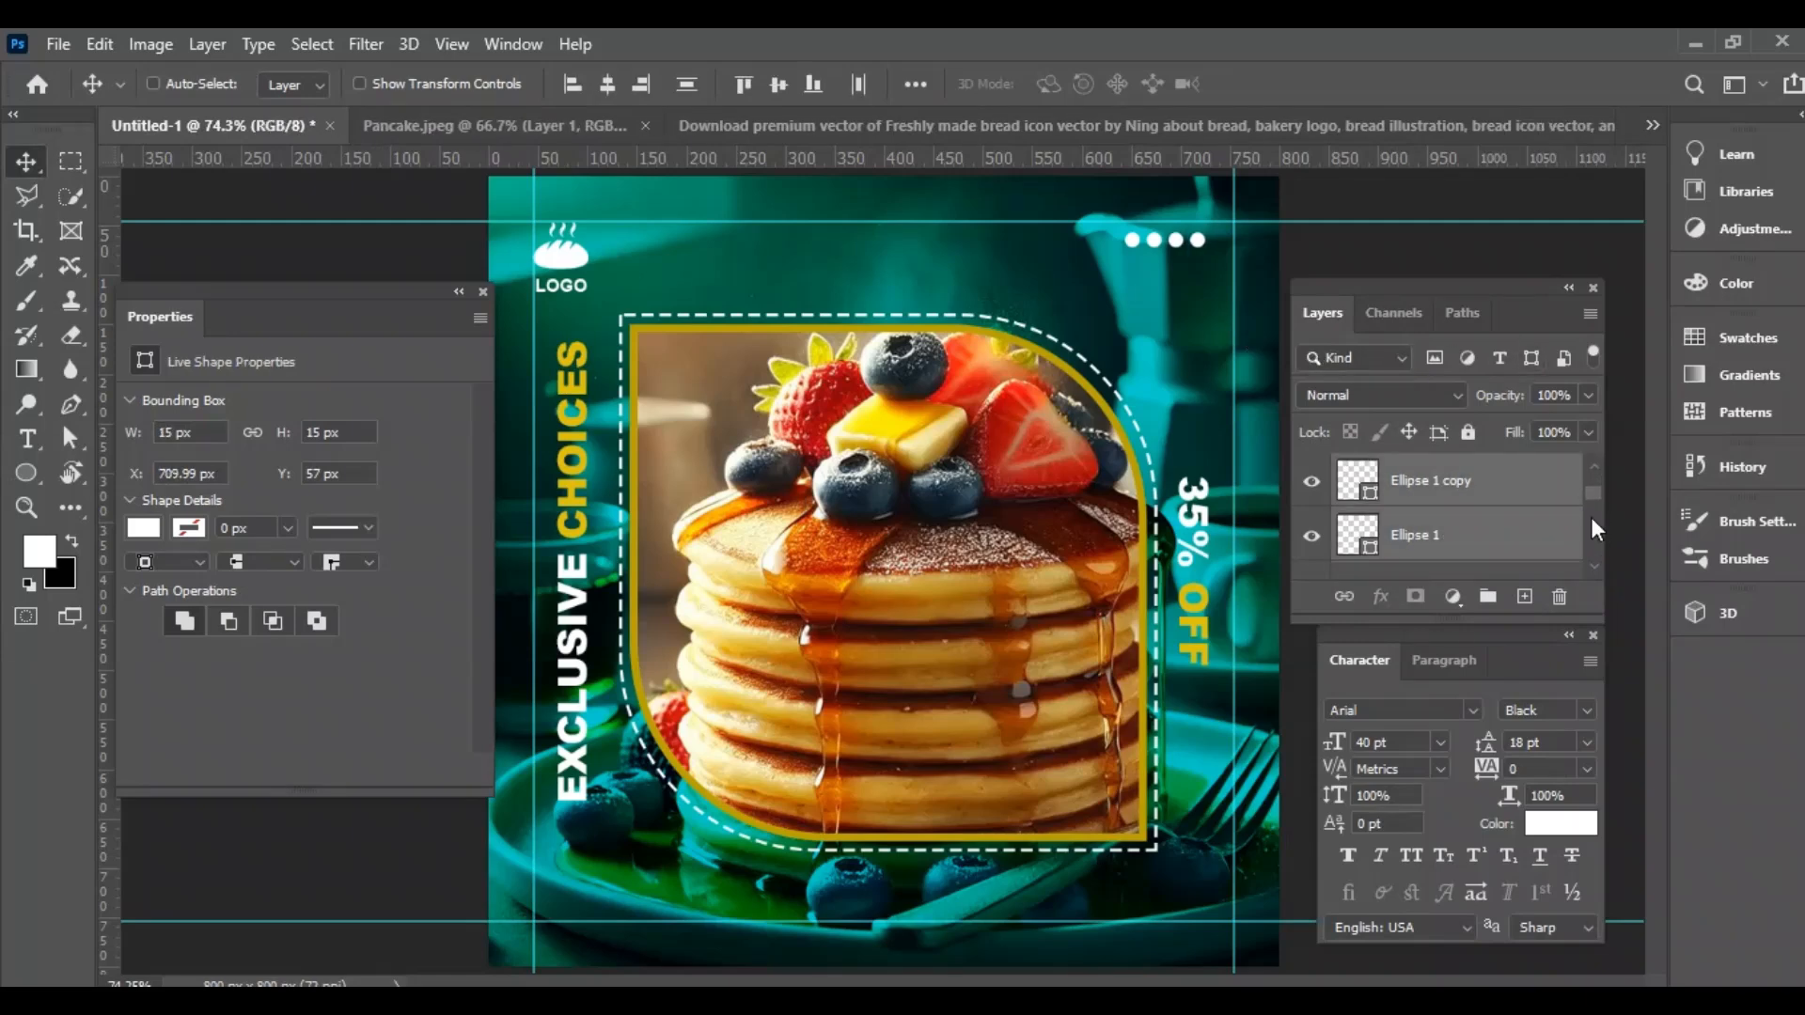
key("ctrl+g")
double_click(1426, 468)
type("cicle line1")
key("Return")
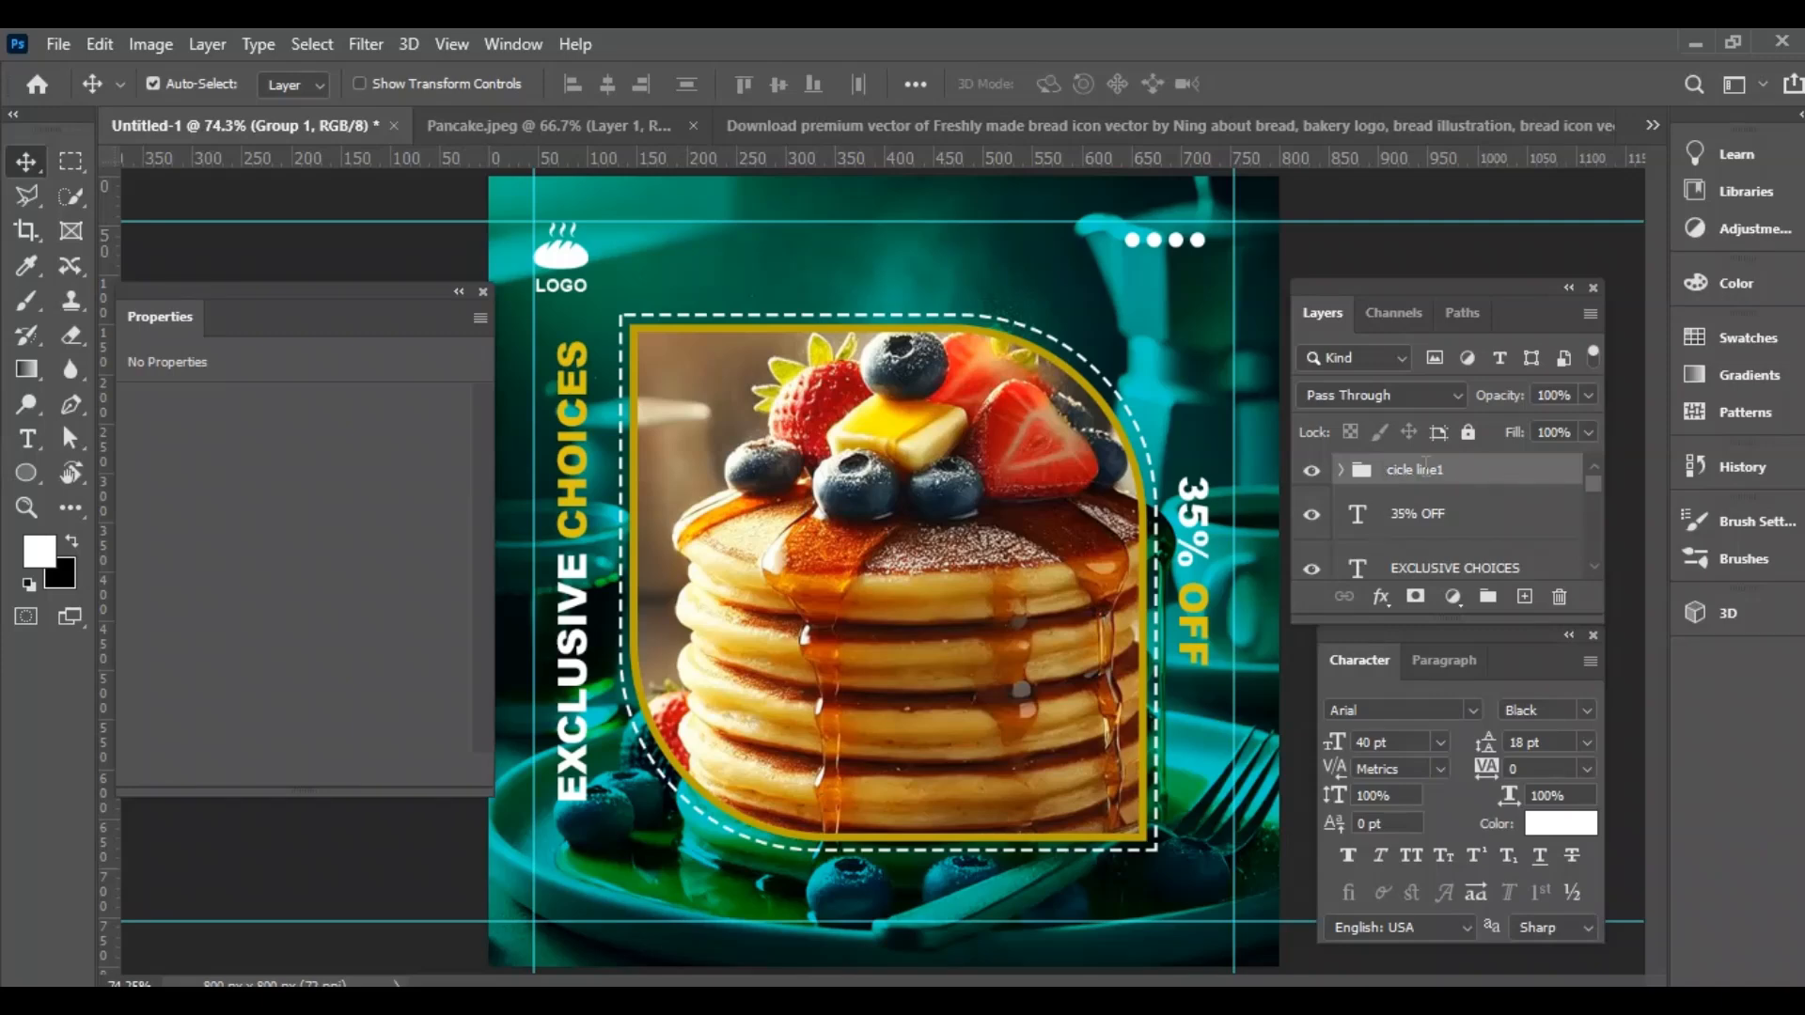
Duplicate the circle row group three times, placing each copy below the previous row to form a four-by-four dot grid.
left_click_drag(1538, 472, 1527, 597)
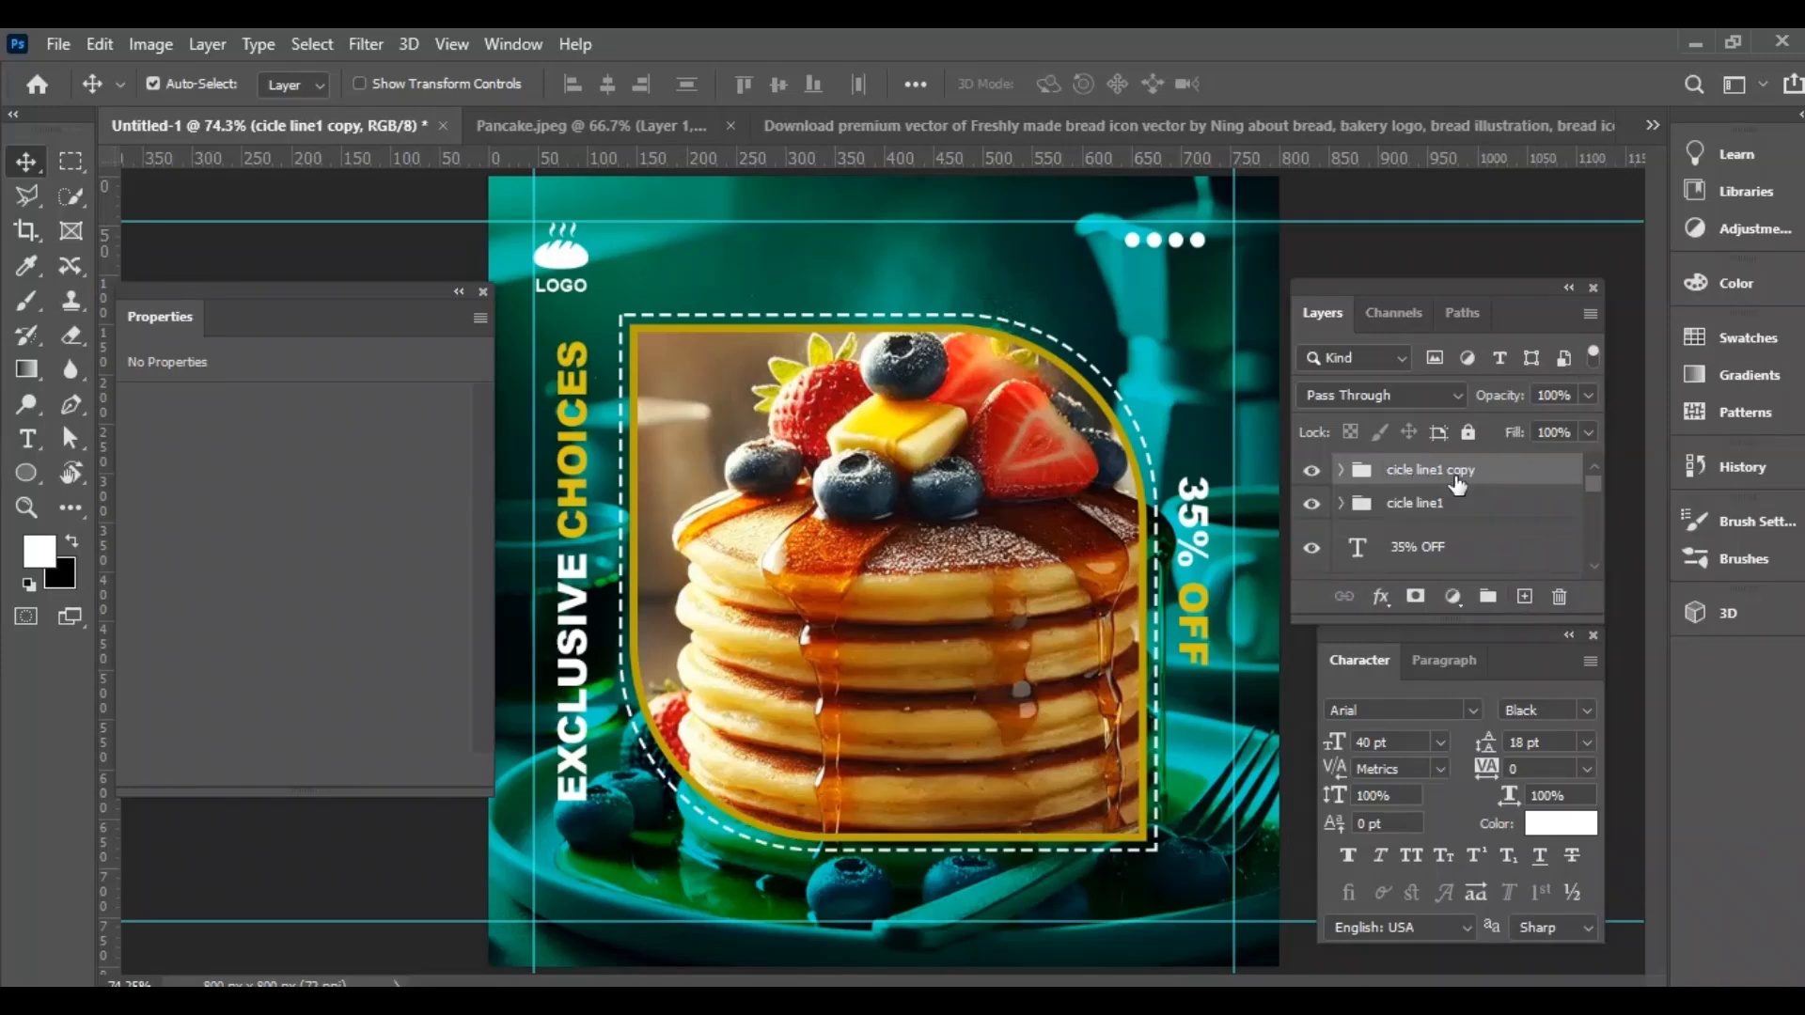
key("ctrl+t")
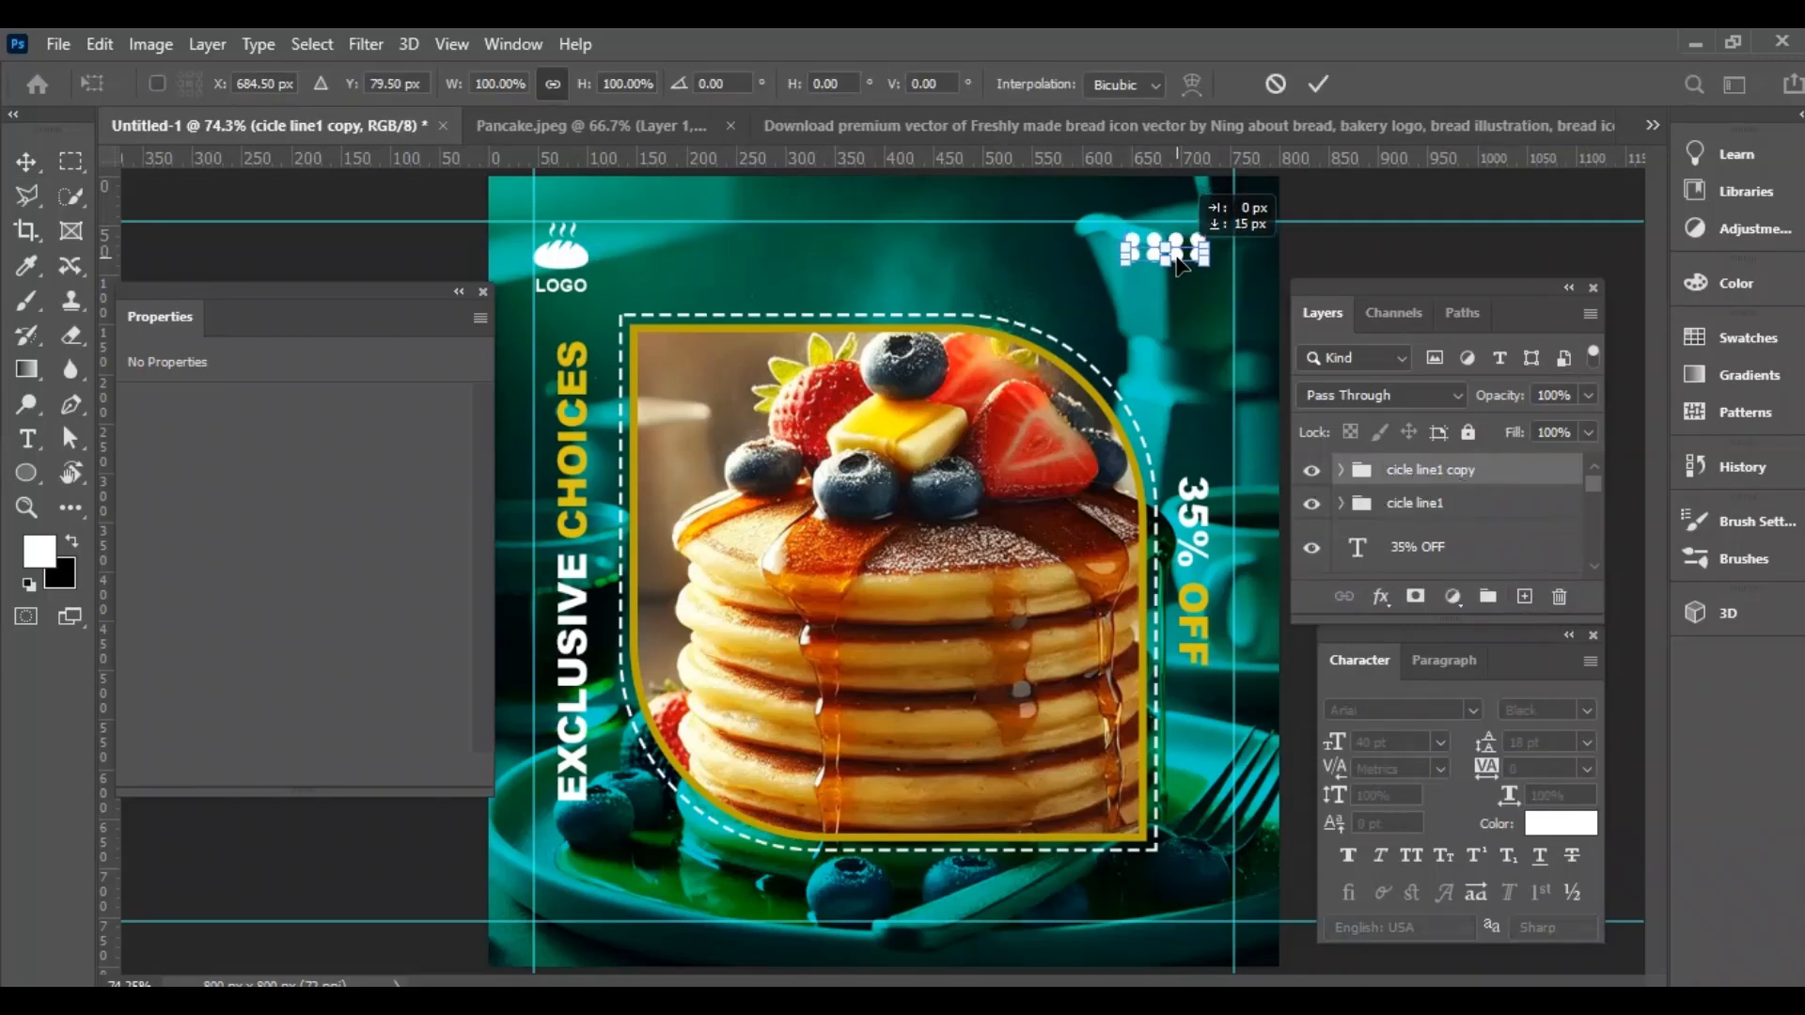
key("Return")
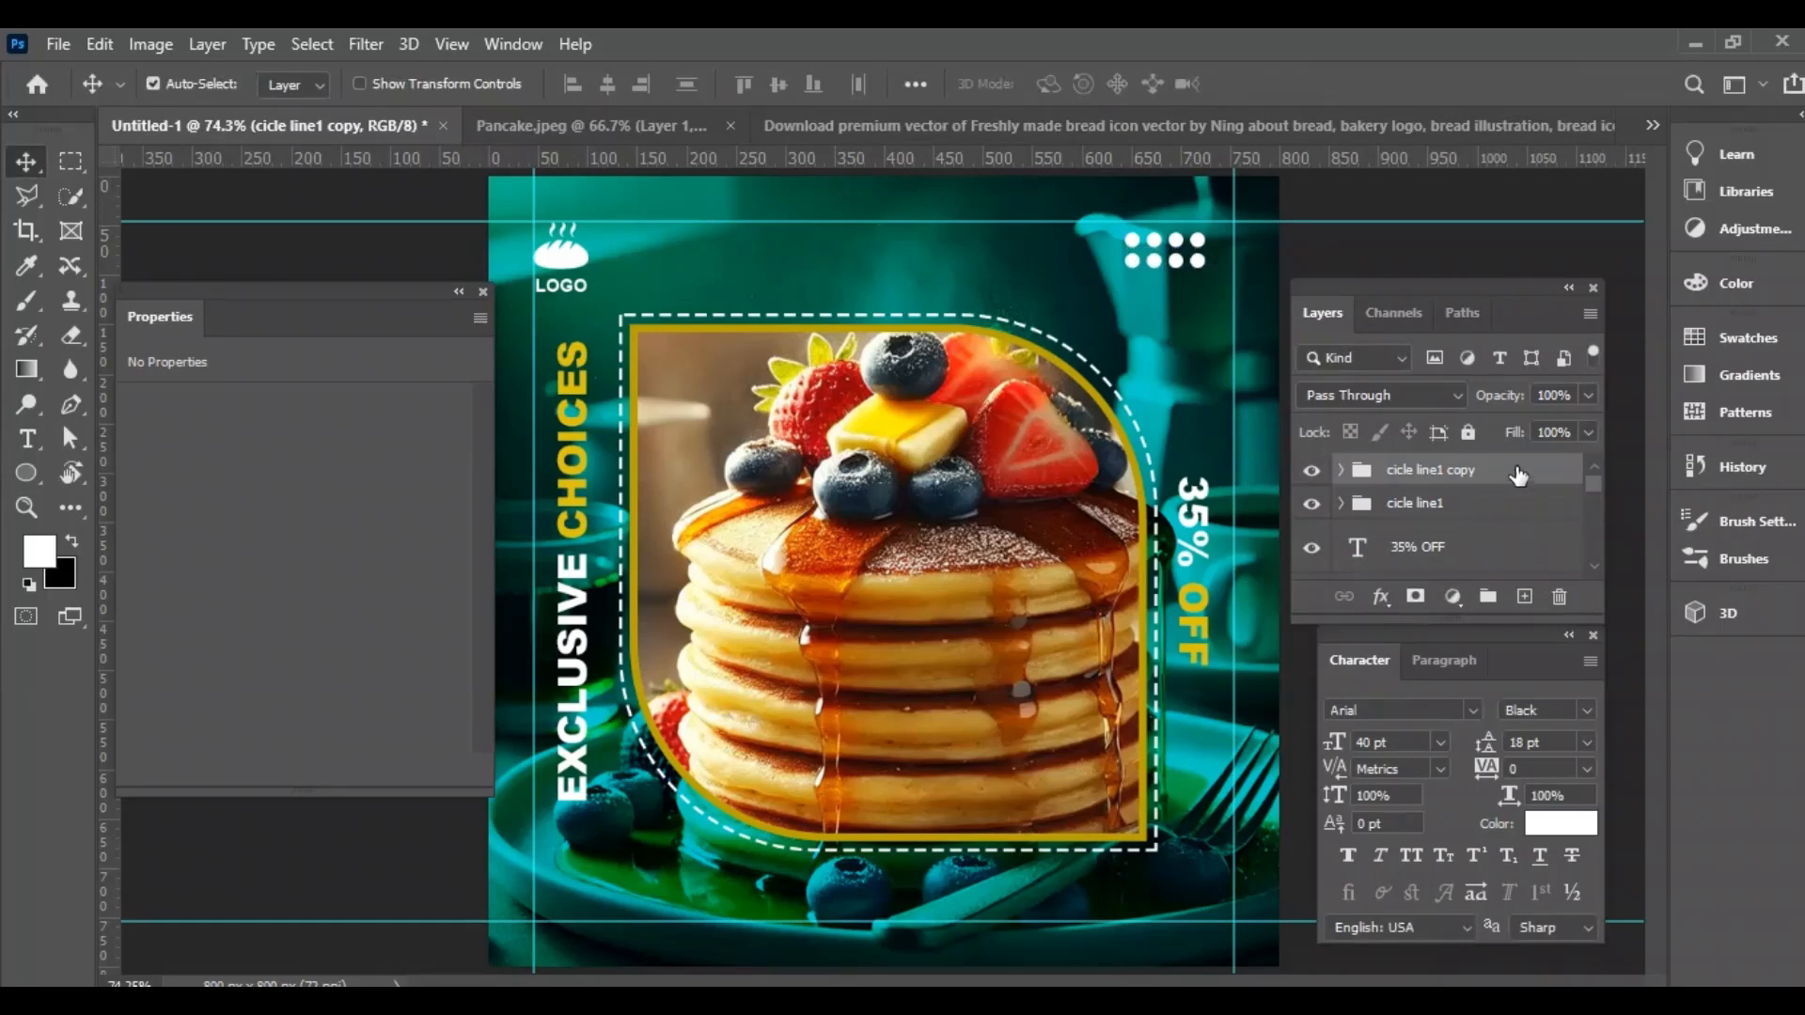
left_click_drag(1494, 482, 1525, 597)
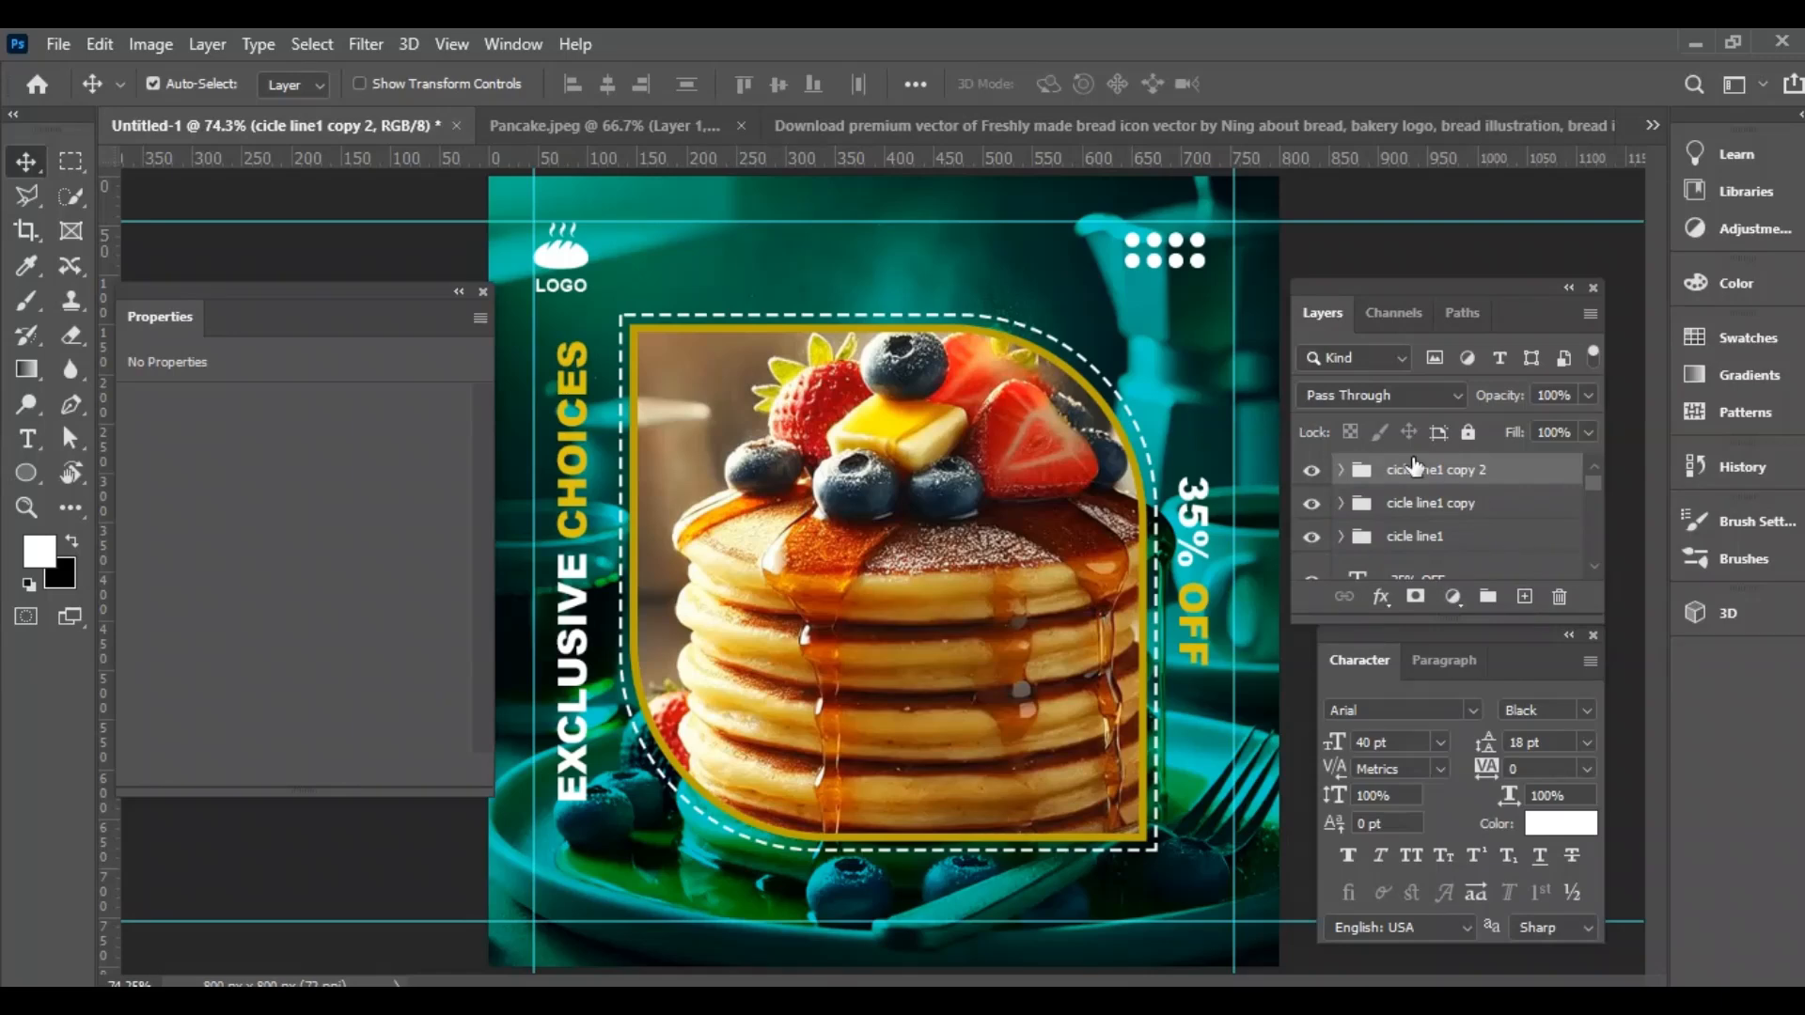
key("ctrl+t")
left_click_drag(1185, 266, 1184, 288)
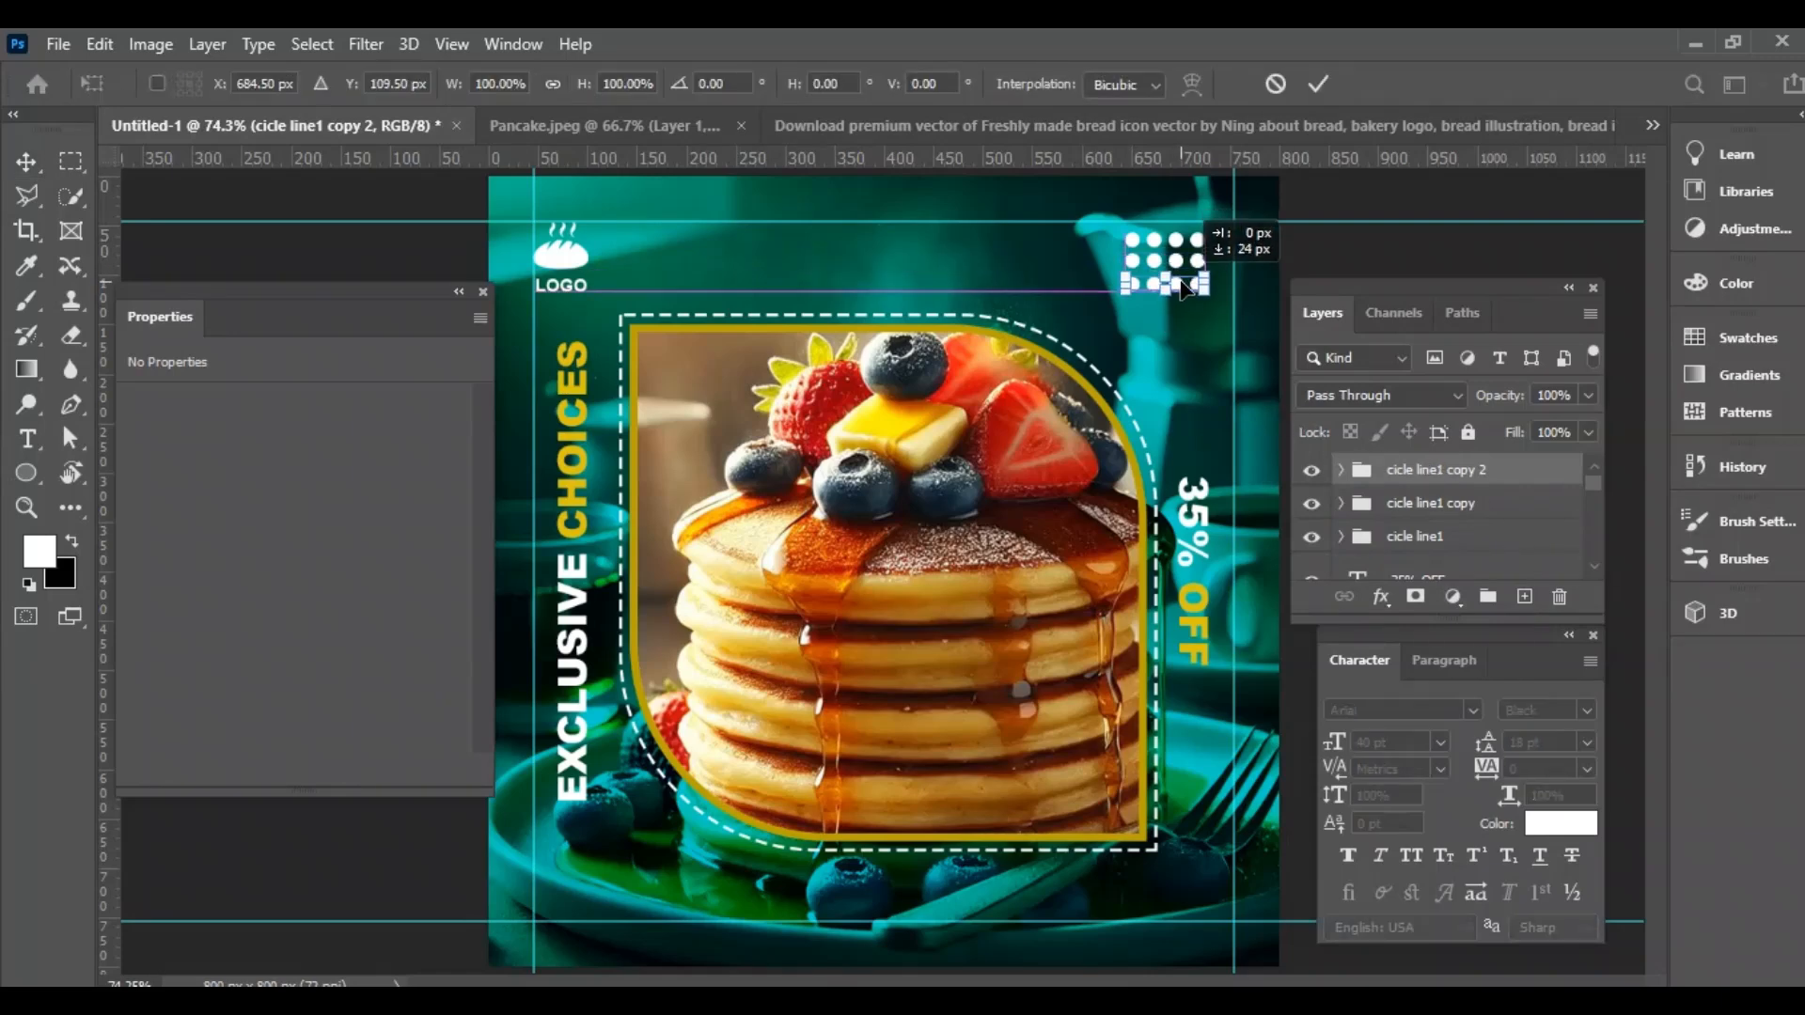
key("Return")
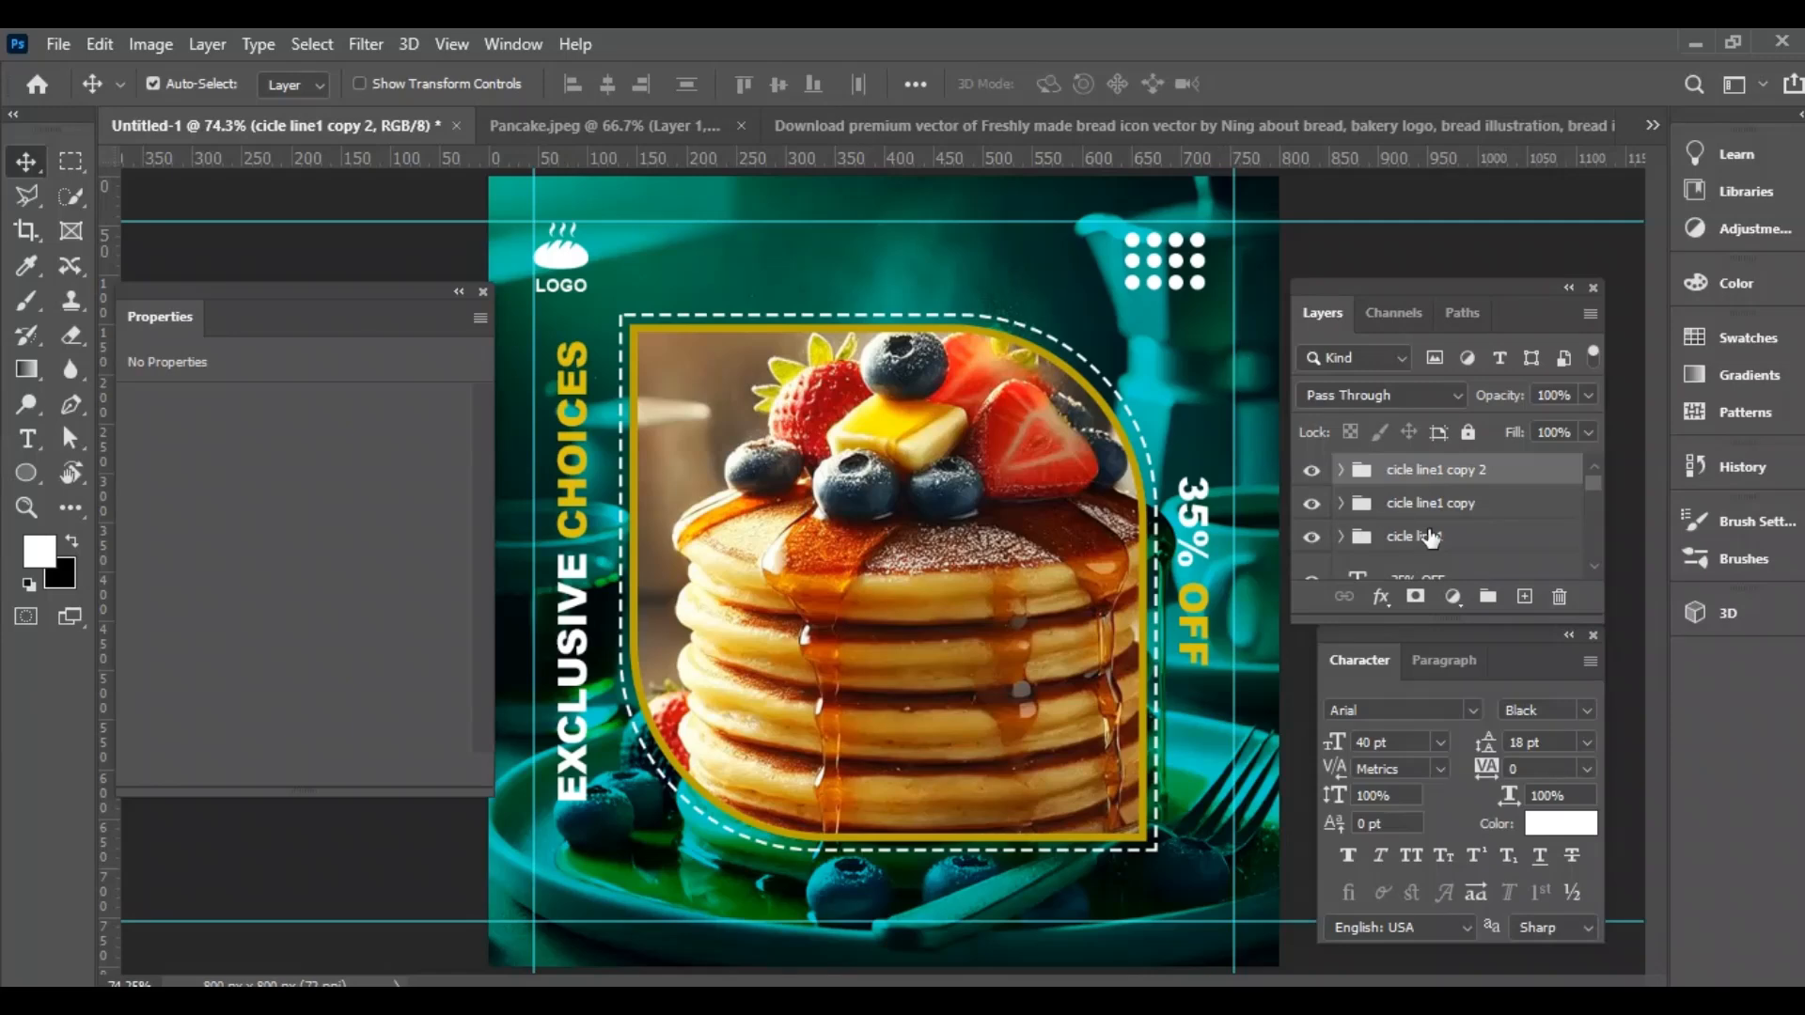
left_click_drag(1491, 481, 1525, 597)
key("ctrl+t")
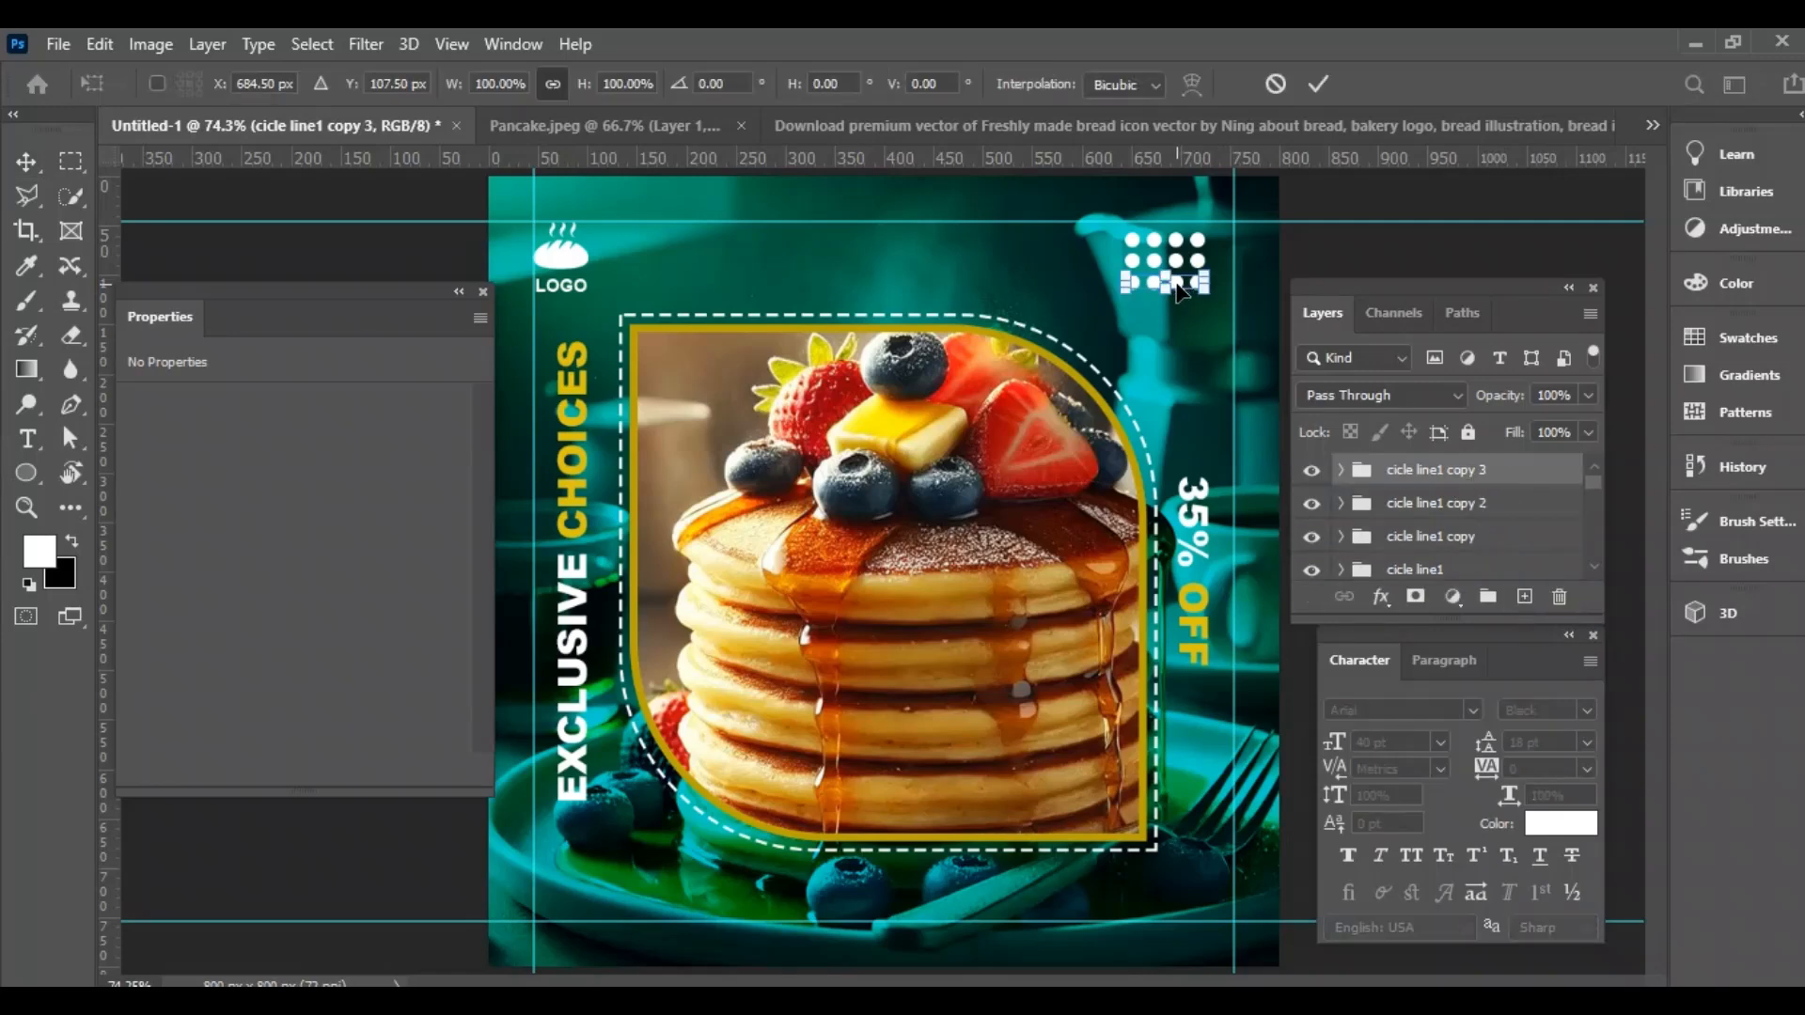
left_click_drag(1180, 292, 1181, 311)
key("Return")
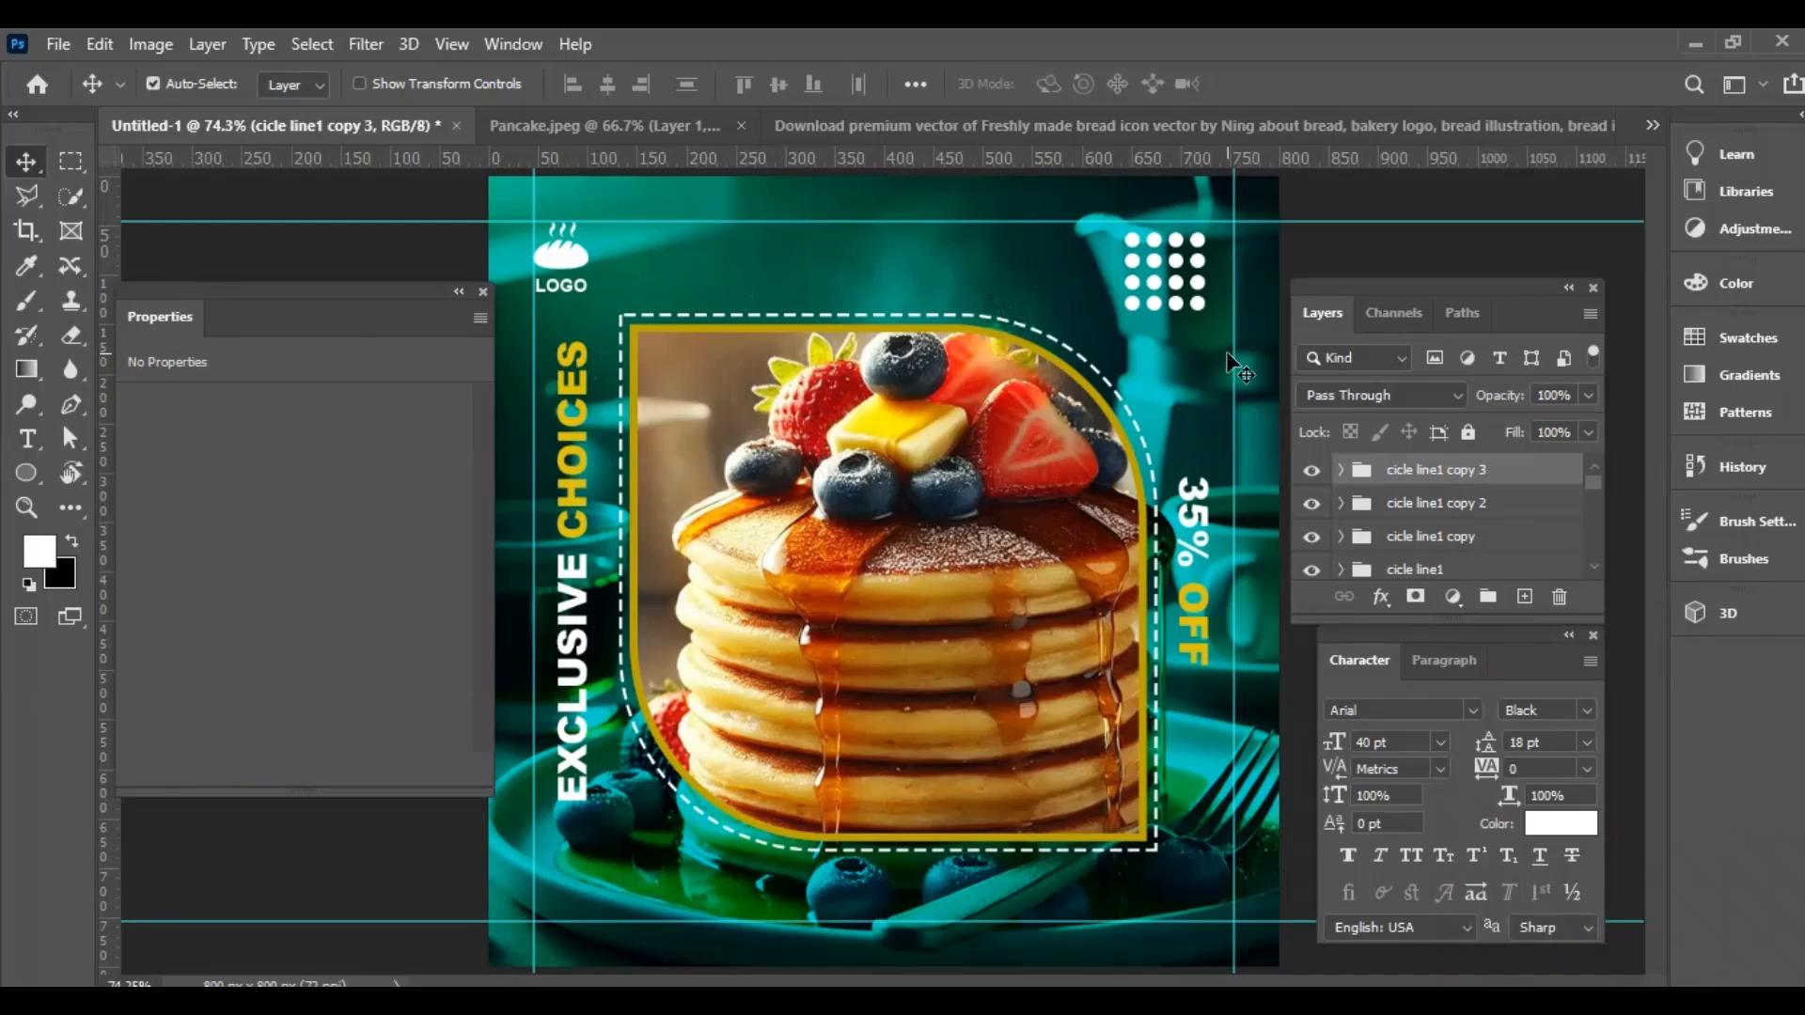
Distribute the vertical spacing of the four circle row groups evenly.
left_click(1421, 570, "shift")
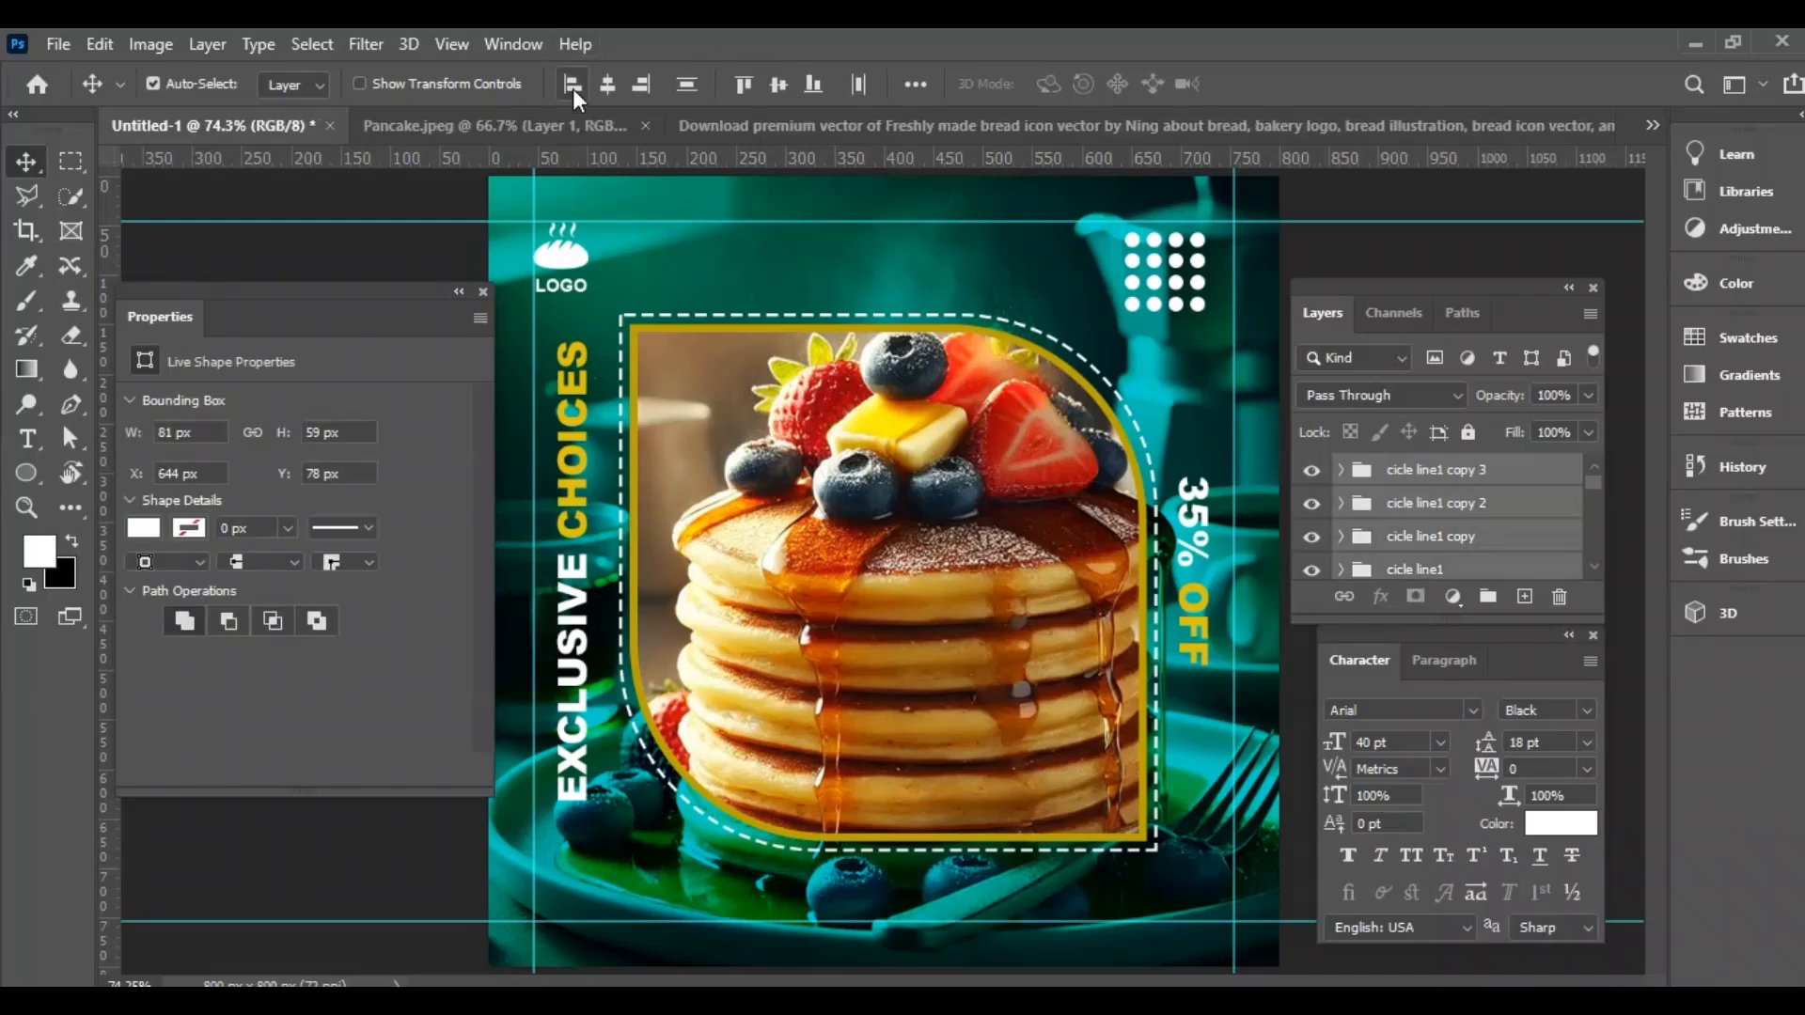
left_click(914, 83)
left_click(793, 325)
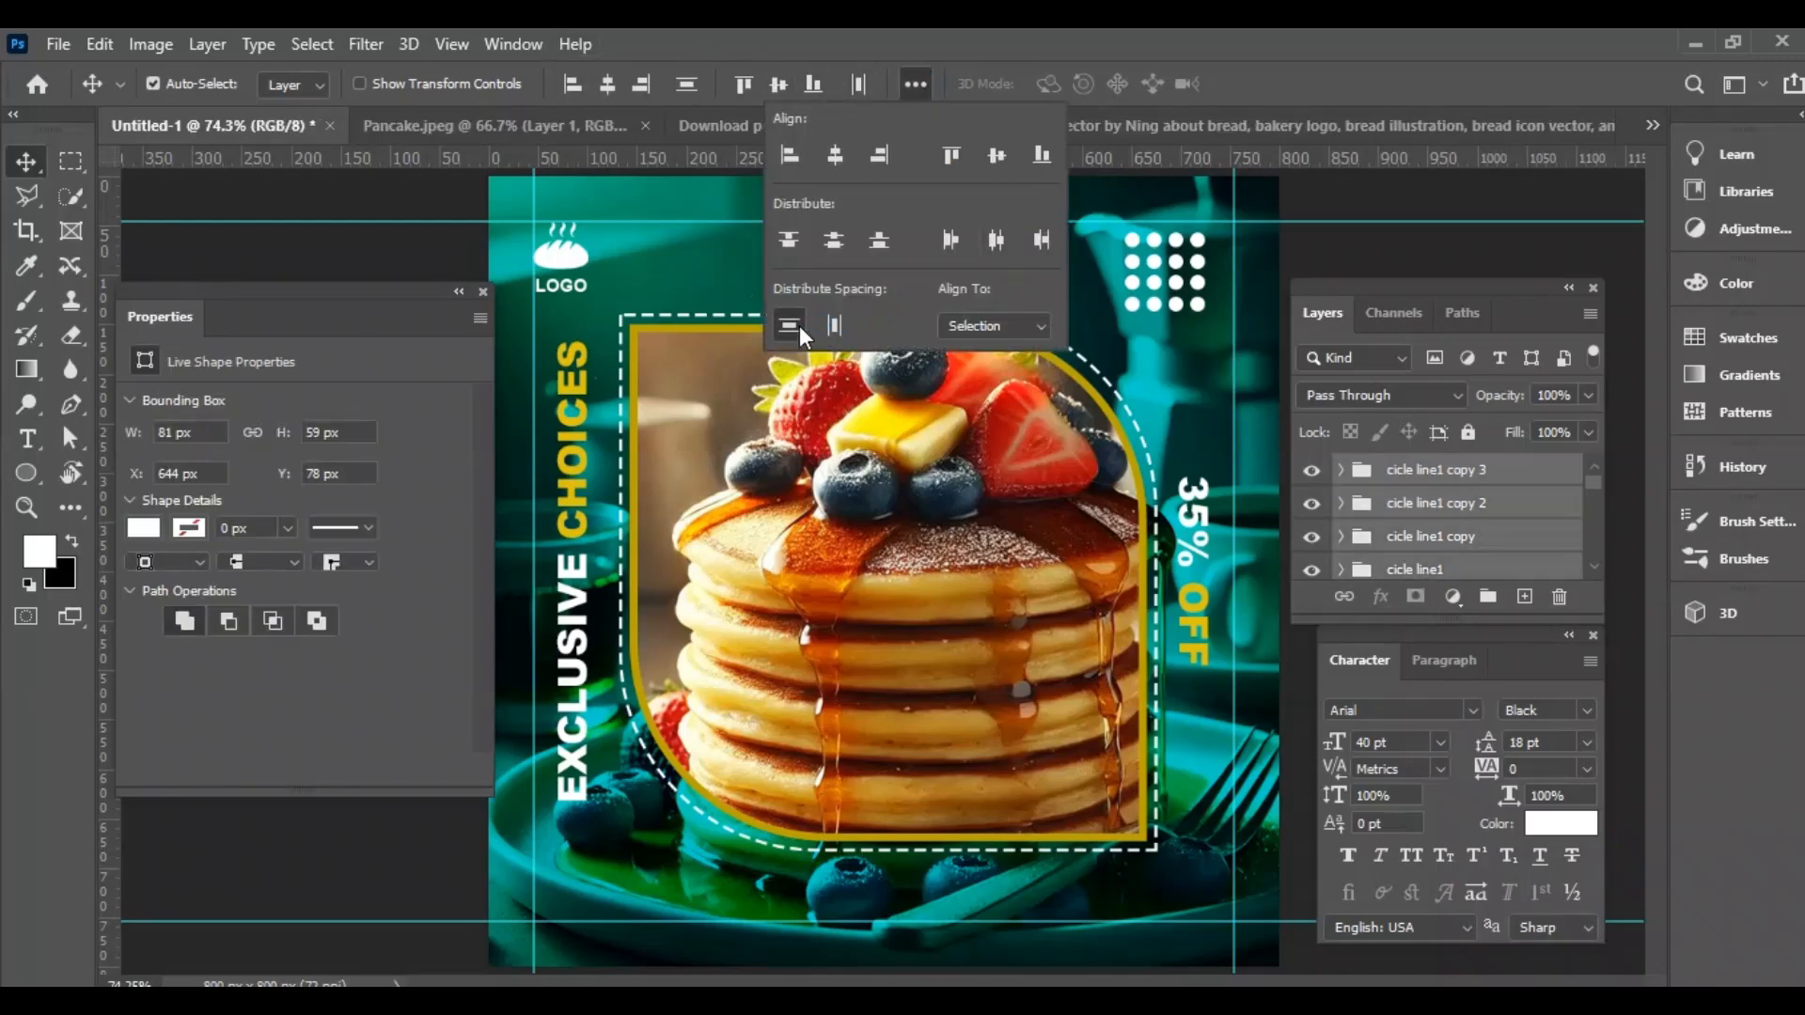
left_click(1307, 248)
Move the whole dot grid towards the right margin guide and rotate it into a diamond.
left_click(1481, 470)
left_click(1419, 570, "shift")
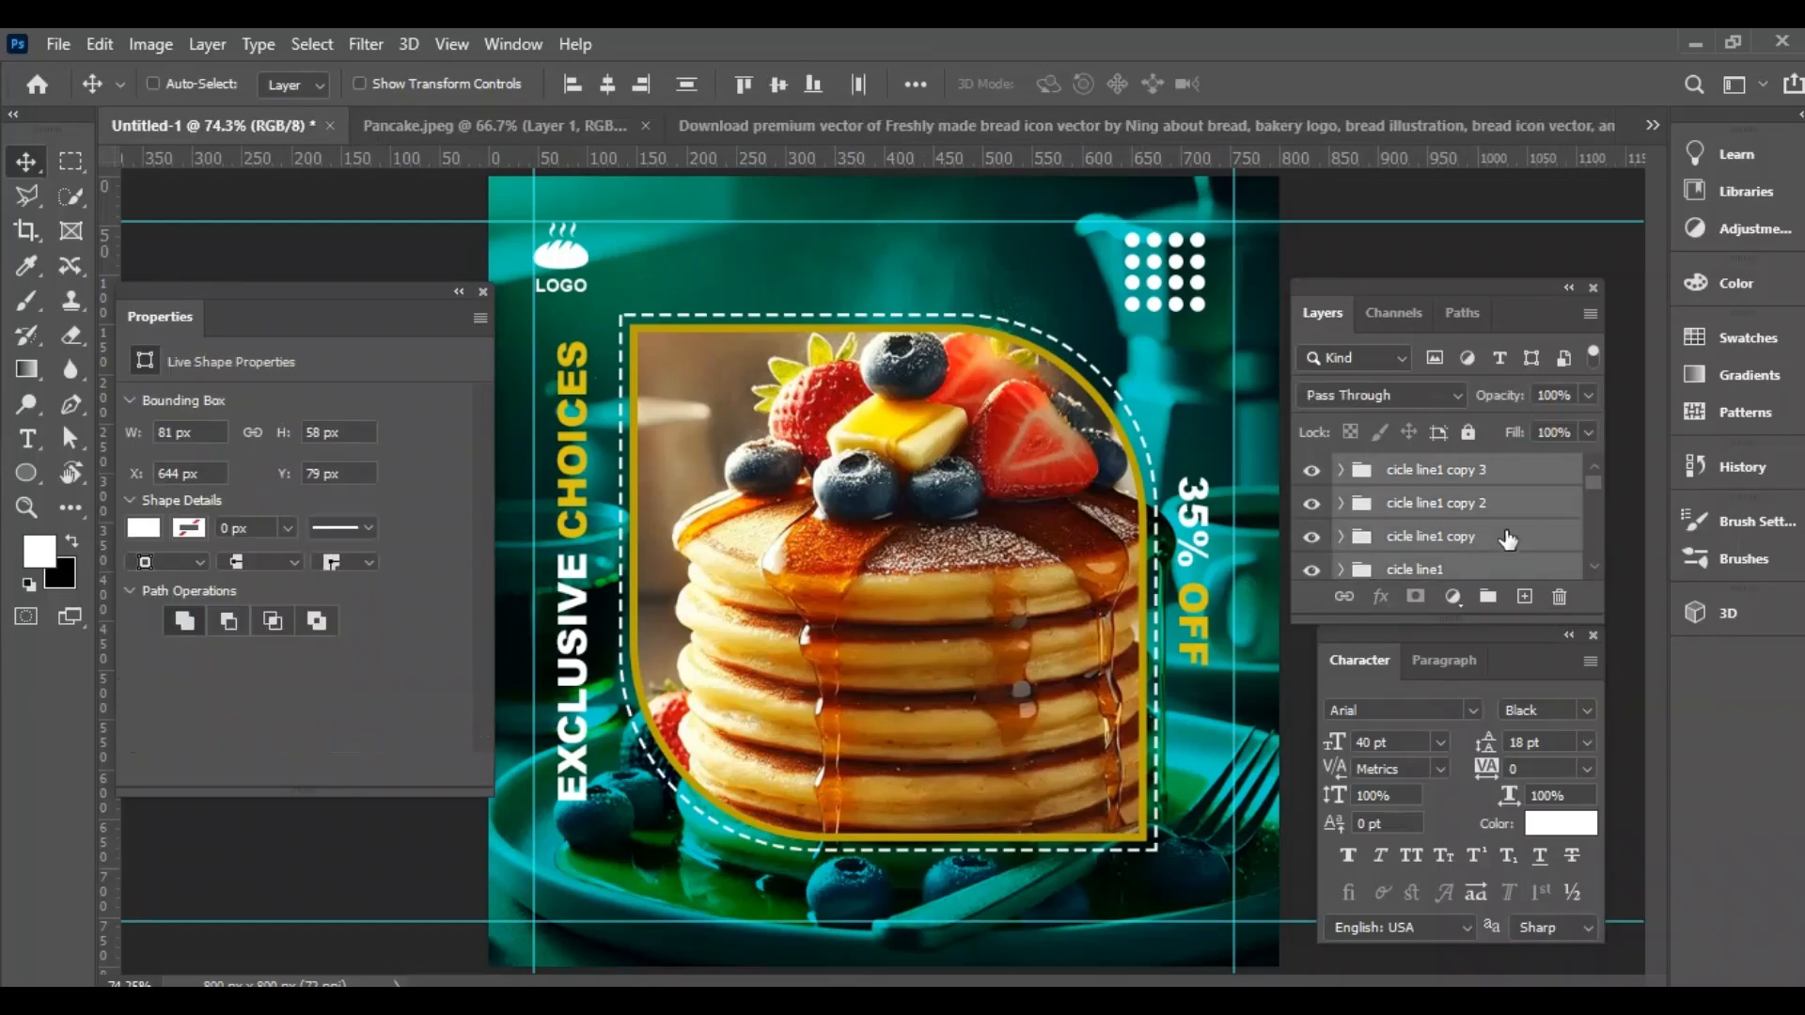
key("ctrl+t")
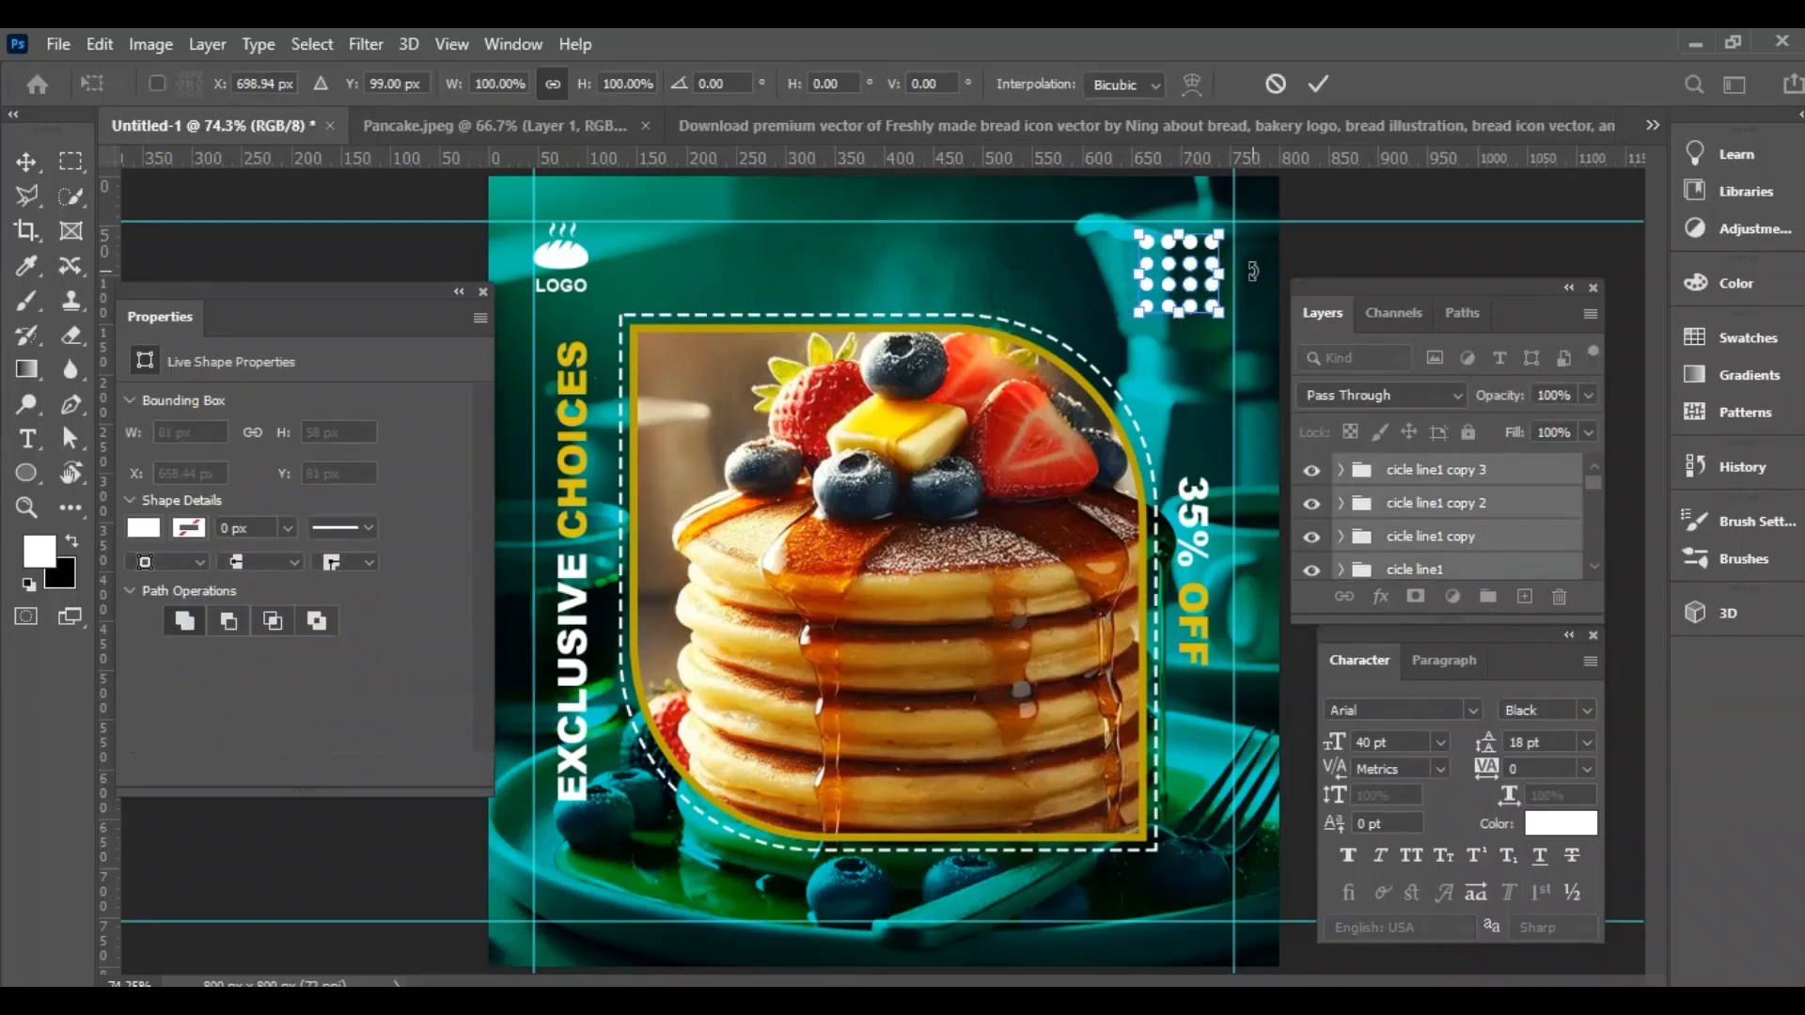
left_click_drag(1264, 255, 1201, 291)
key("Return")
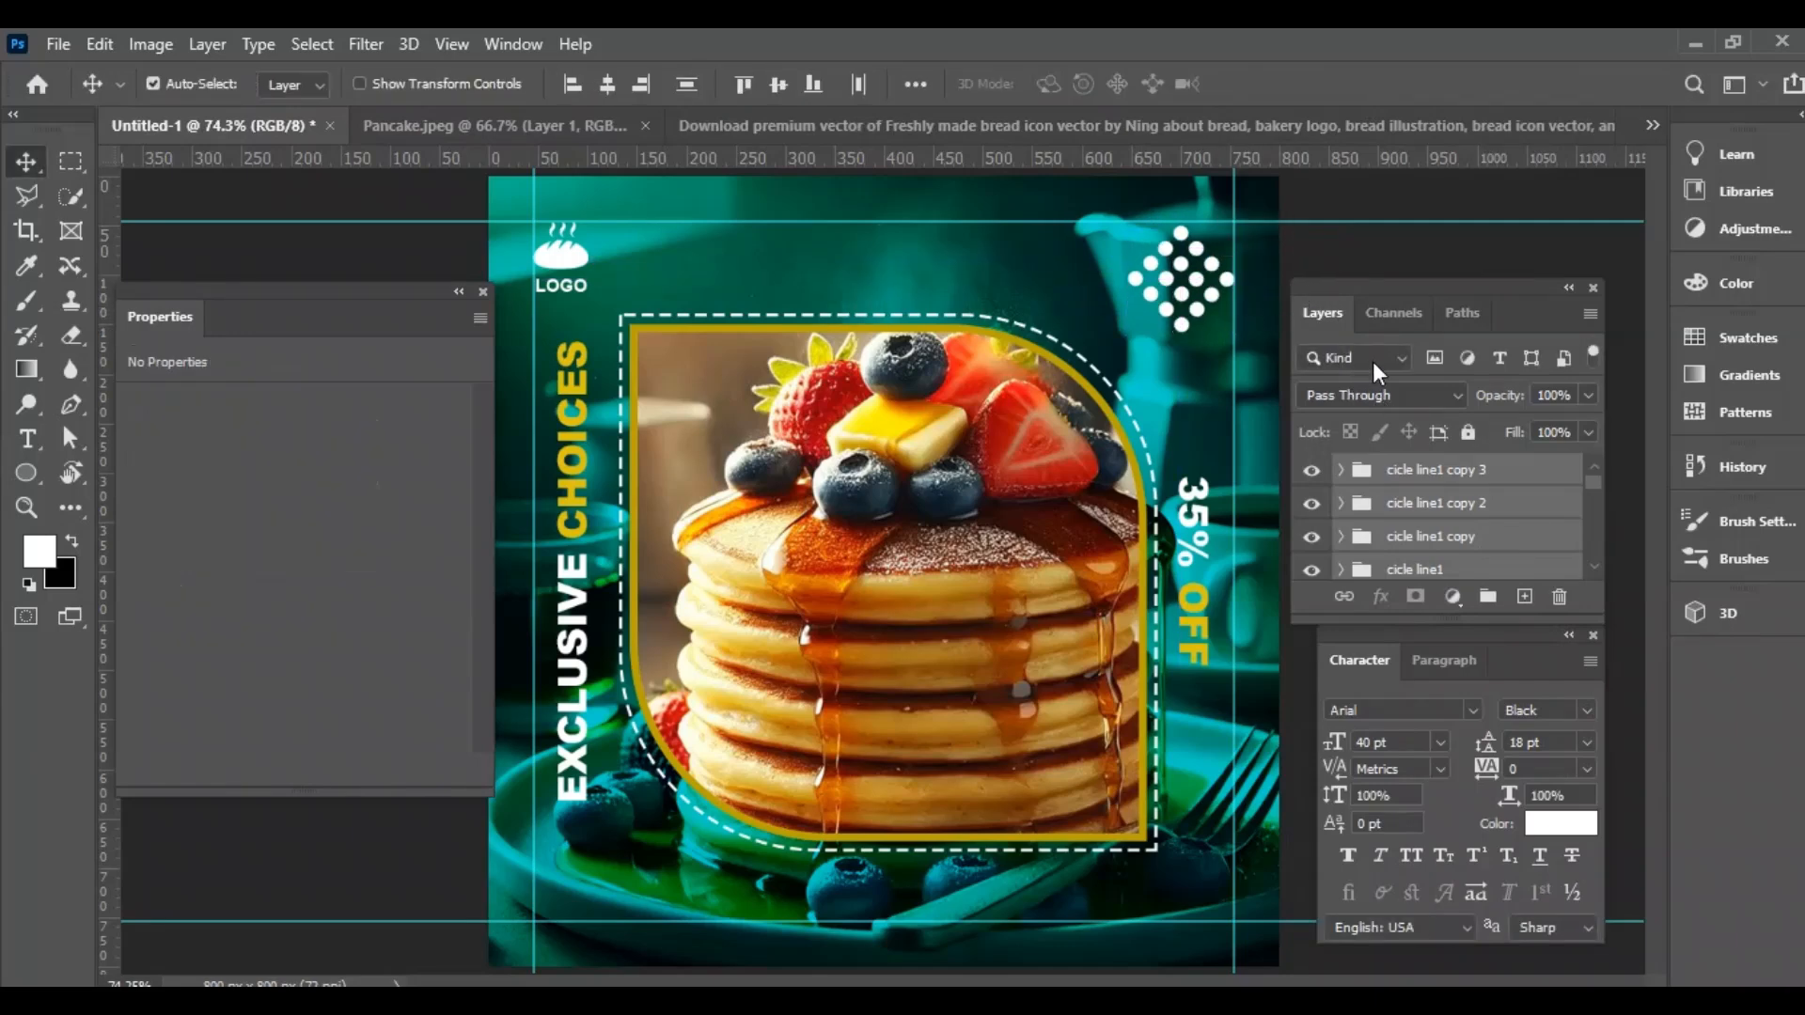
Copy the white house location icon from its own document into the pancake post, above the circle groups.
left_click(1438, 470)
left_click(1026, 124)
left_click(1652, 125)
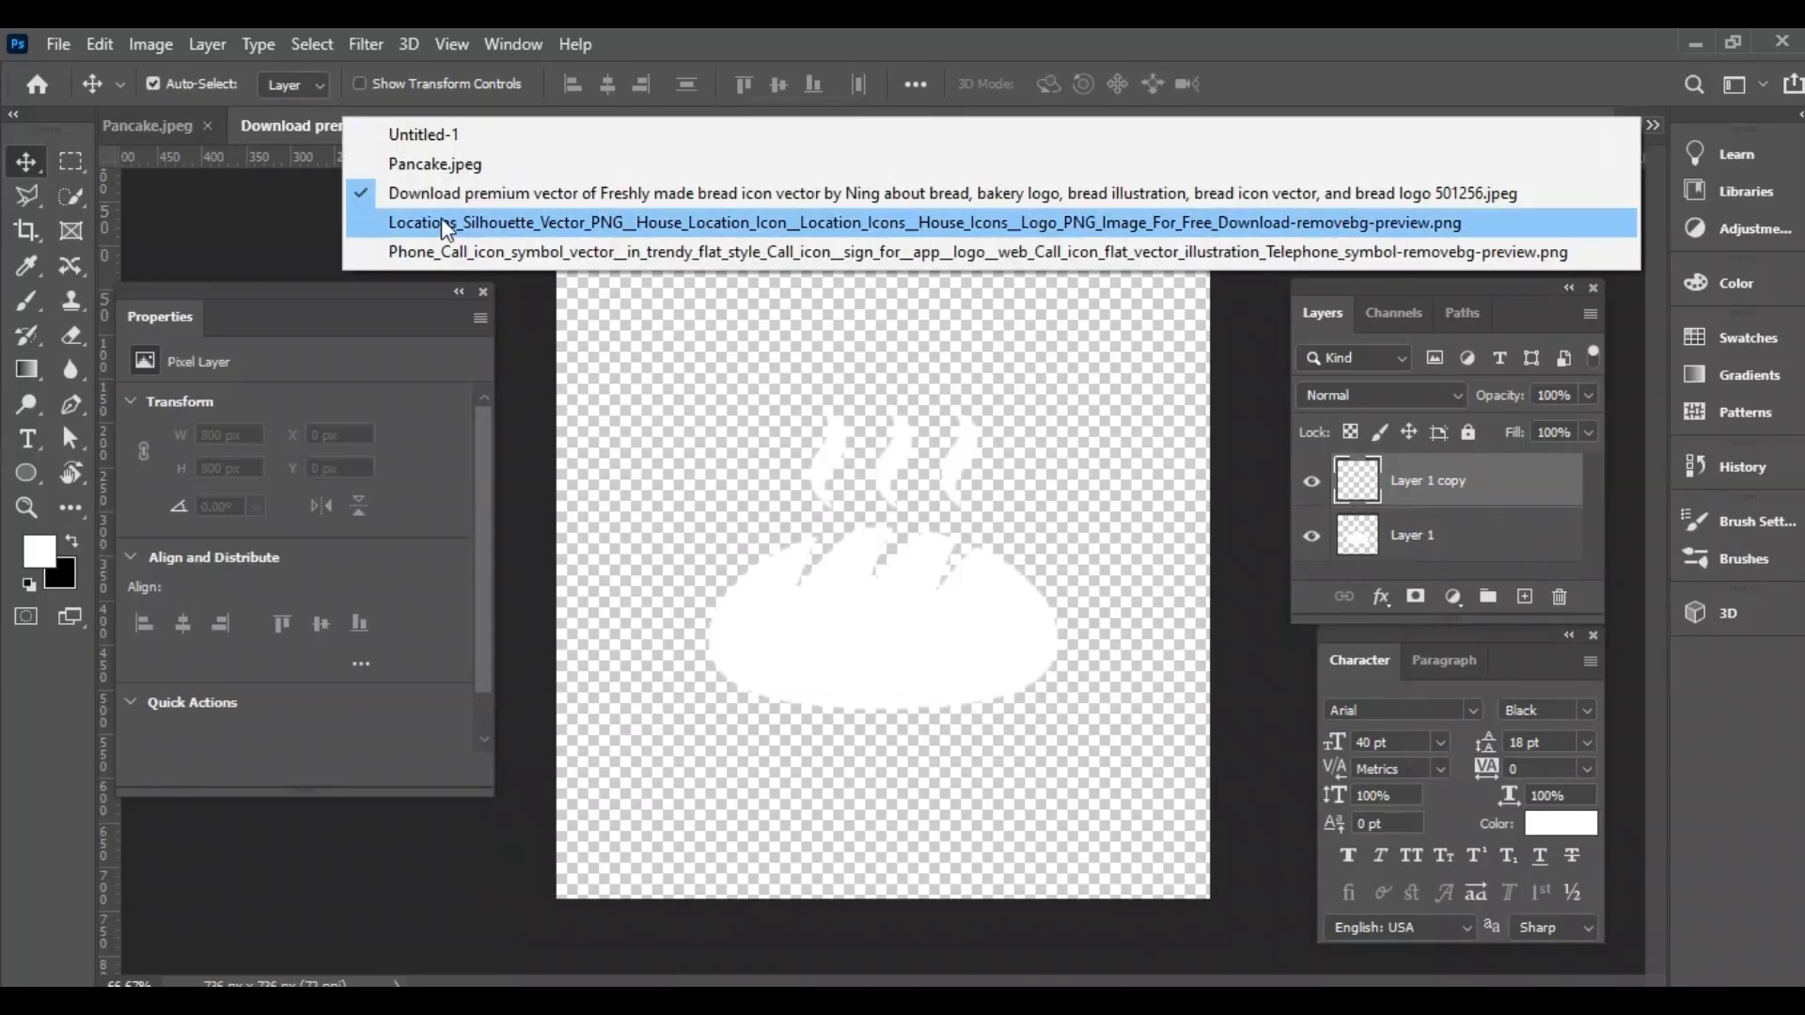
left_click(448, 223)
left_click(1651, 125)
left_click(1589, 134)
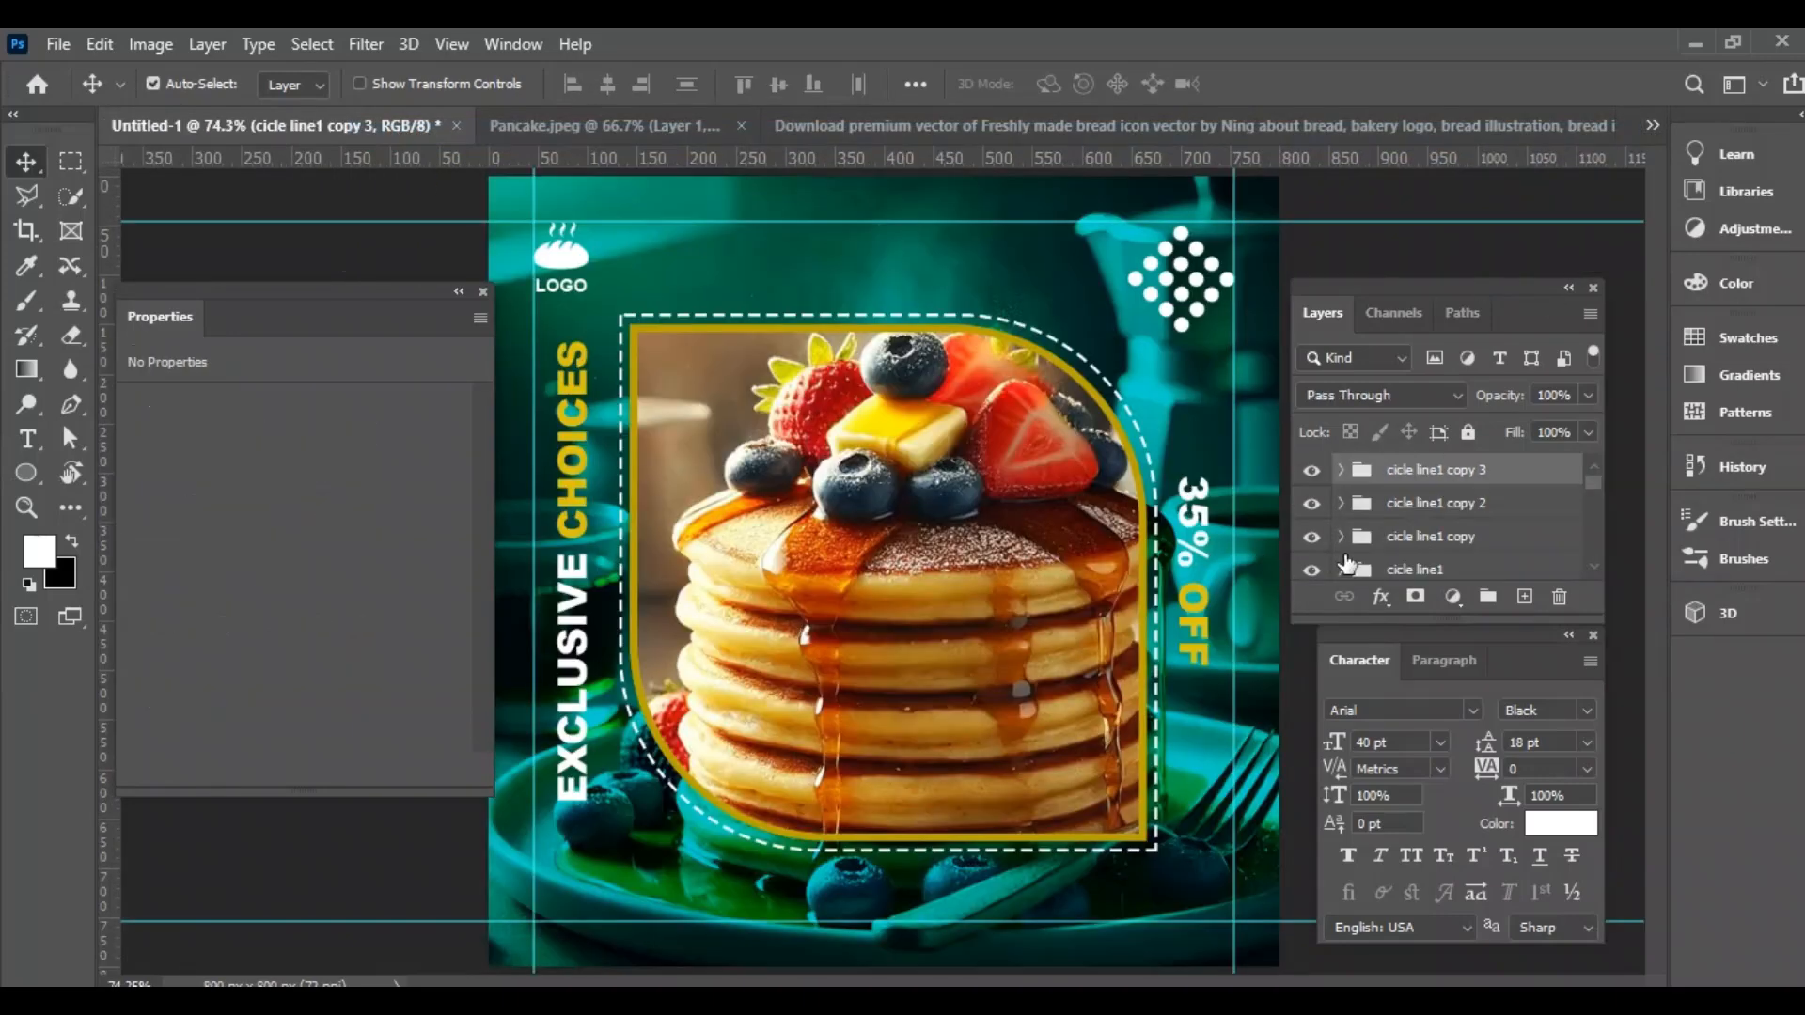
key("ctrl+v")
Scale the location icon to 10% and place it in the post's lower left corner, inside the margin guides.
key("ctrl+t")
type("1")
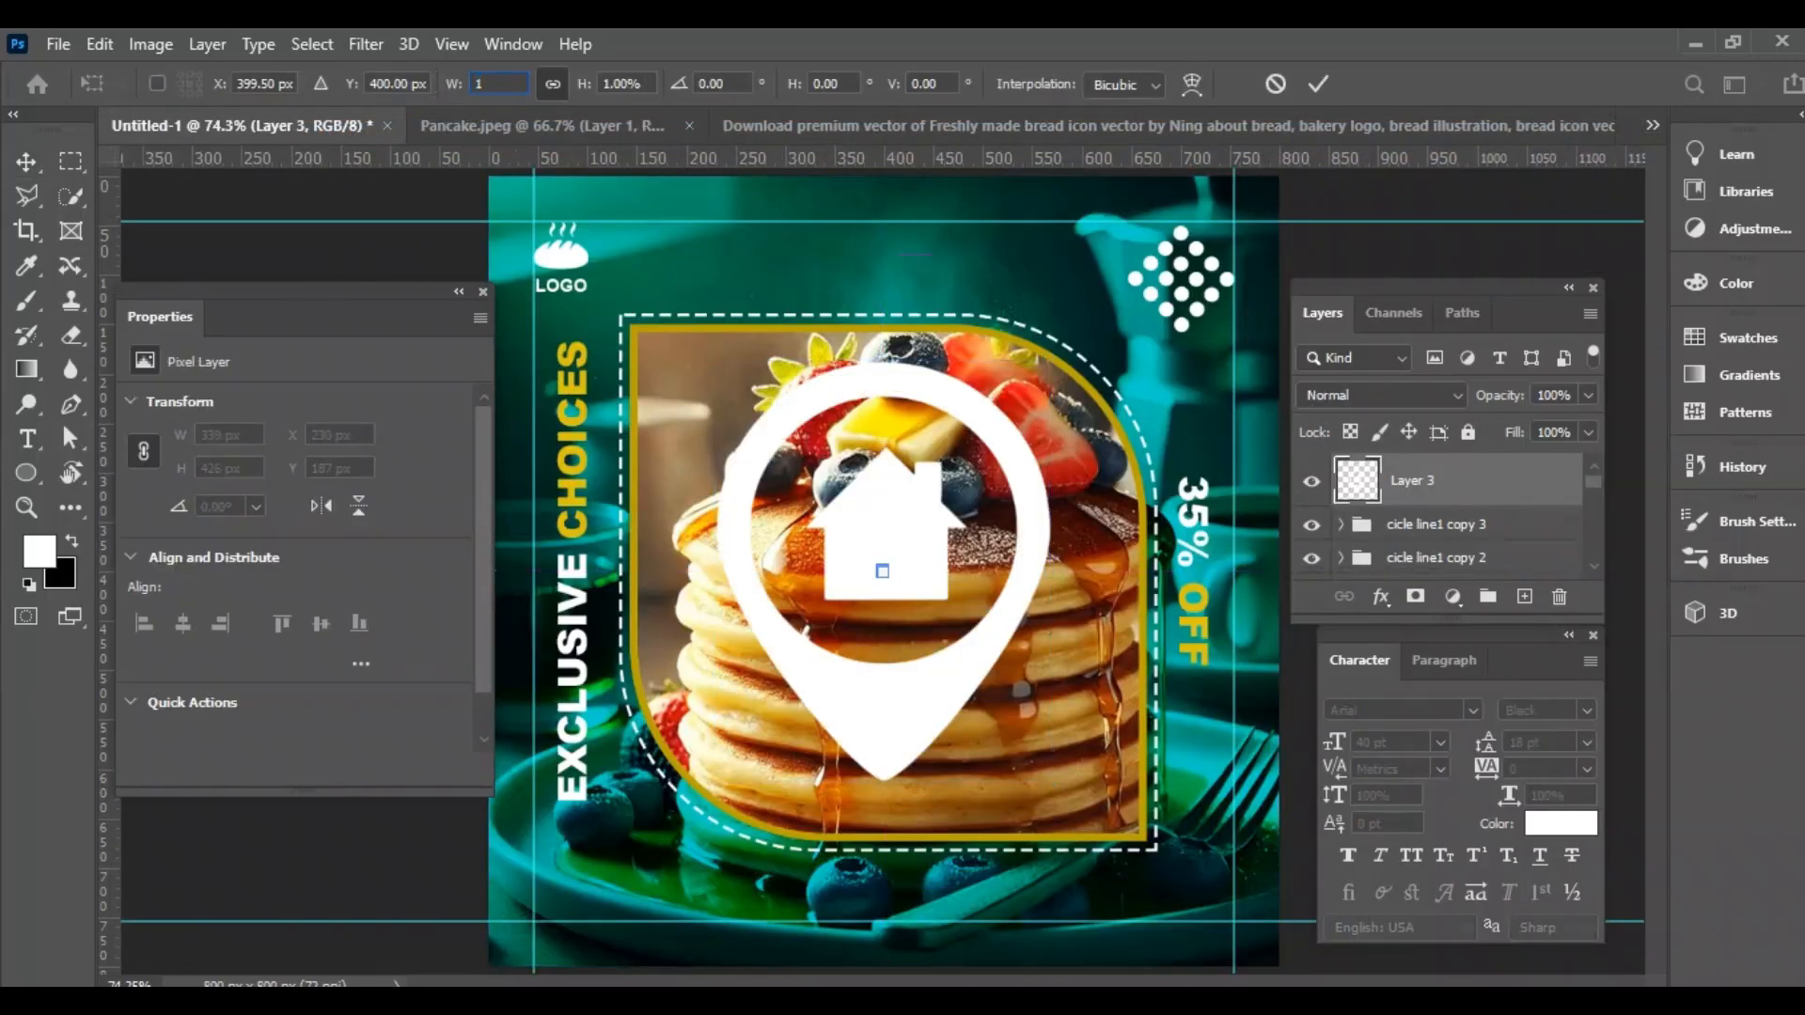
type("0")
key("Return")
key("Return")
left_click_drag(875, 568, 556, 899)
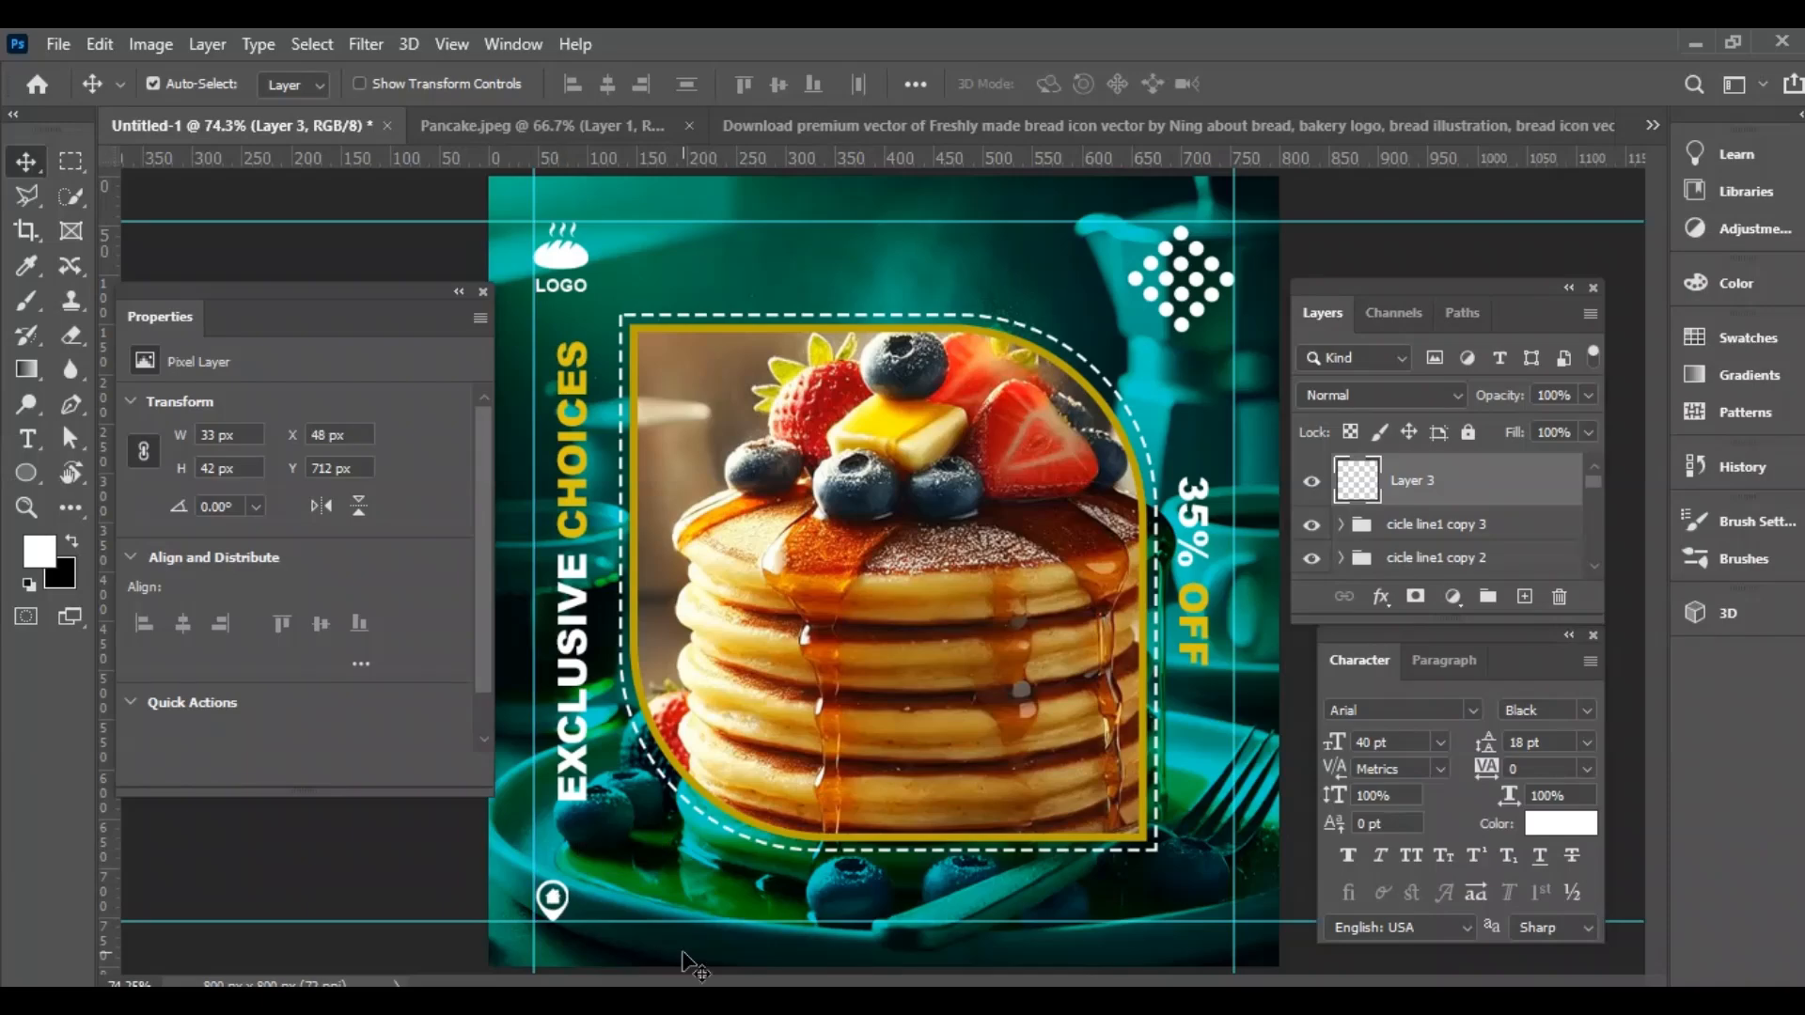
Copy the white phone icon from its document into the pancake post and rename the location icon's layer locat.
left_click(1652, 125)
left_click(978, 252)
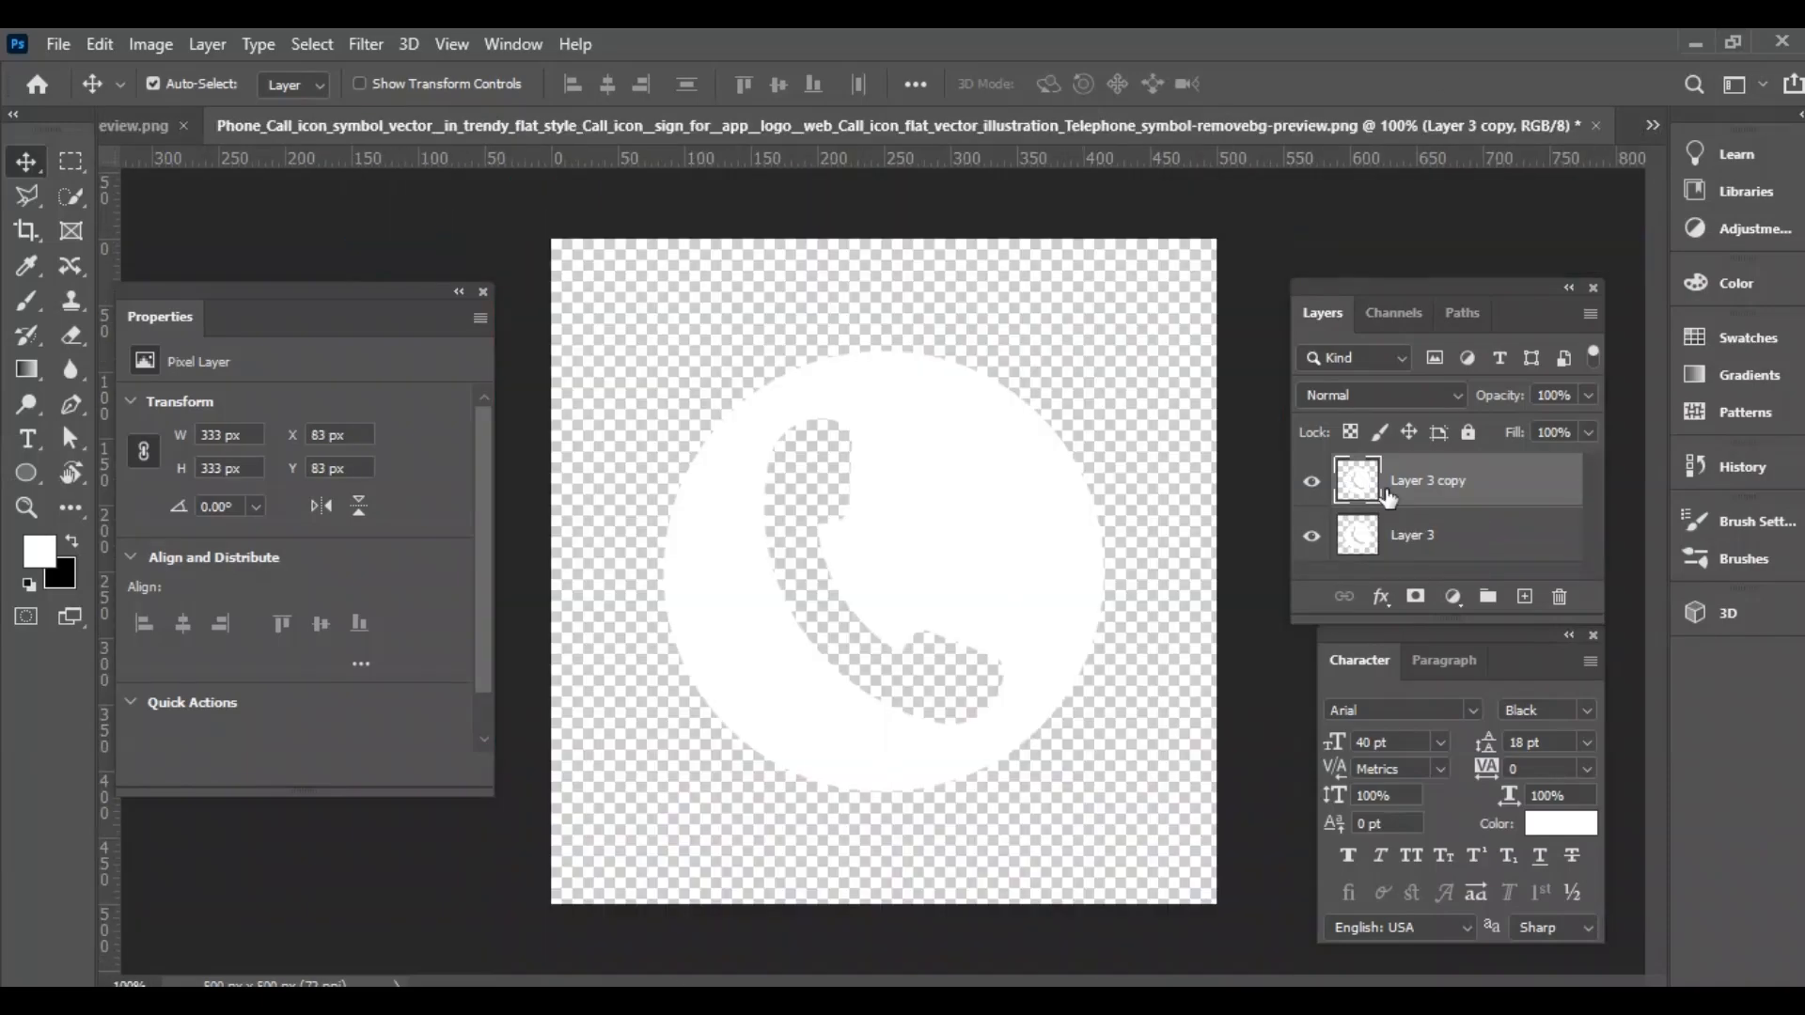
left_click(1653, 125)
left_click(505, 147)
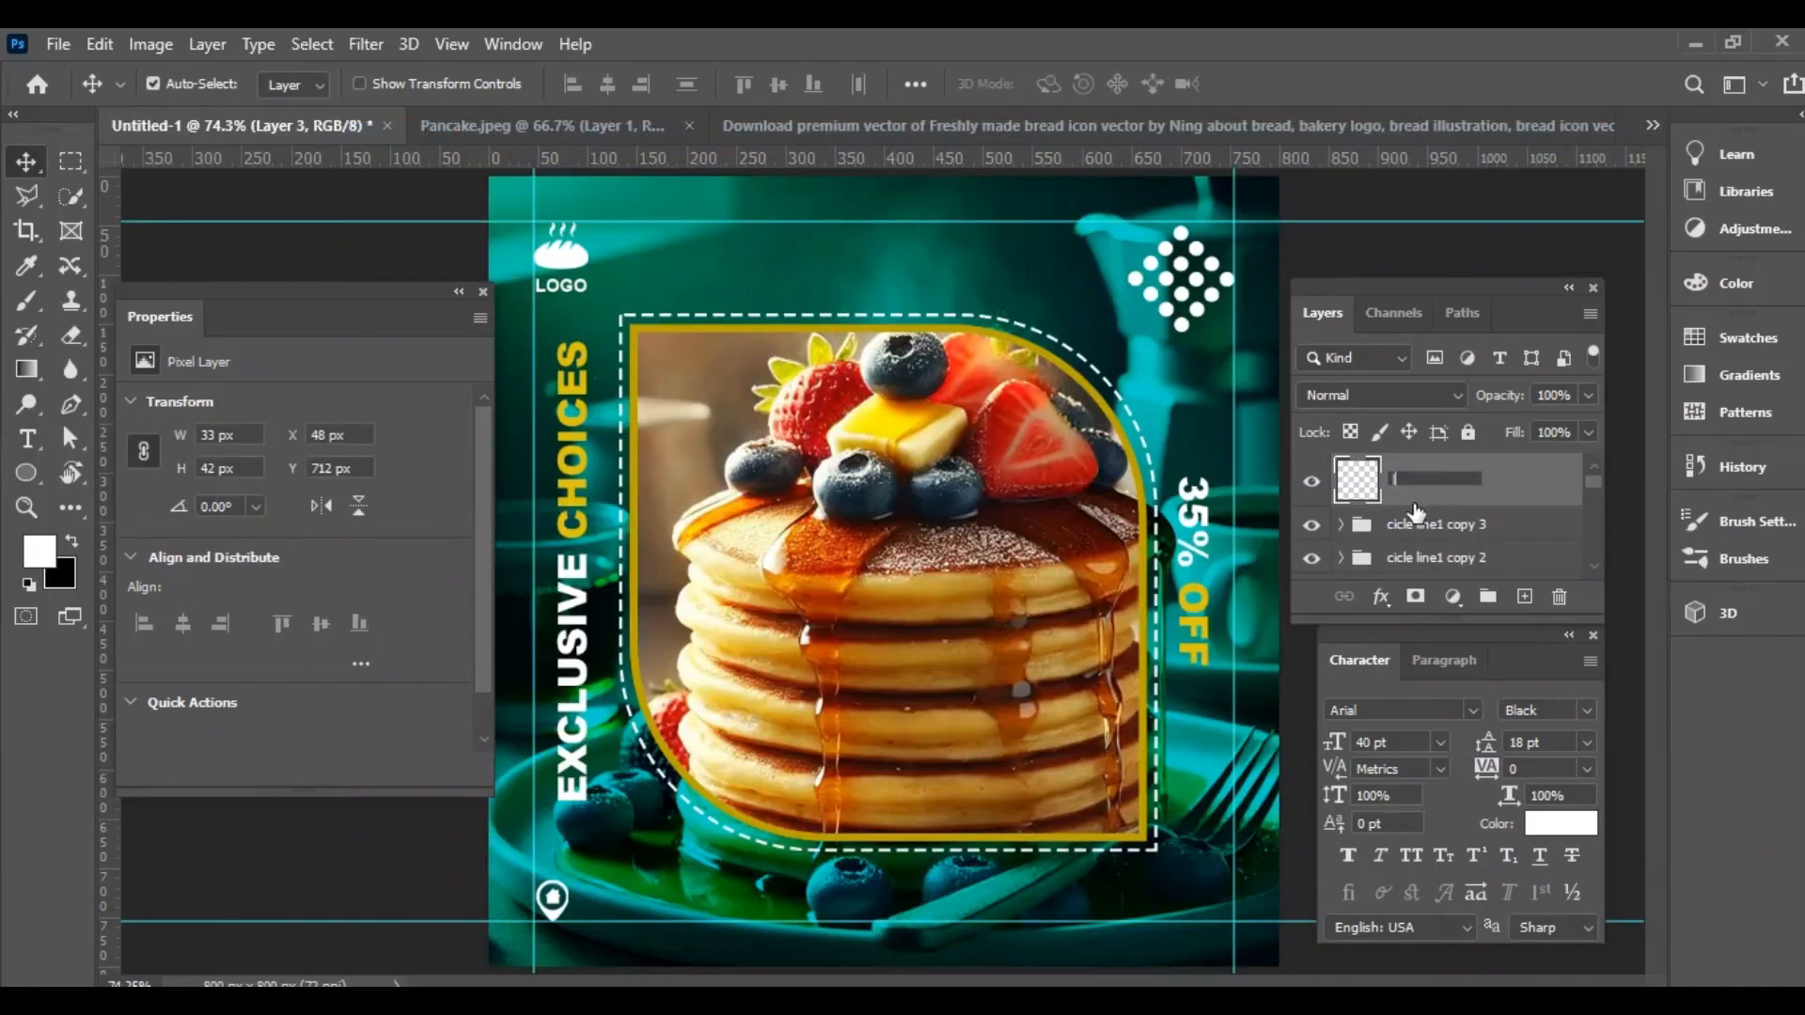
Scale the phone icon to 10% and place it near the post's lower right, at about X 577 px, Y 721 px.
key("ctrl+t")
left_click(454, 86)
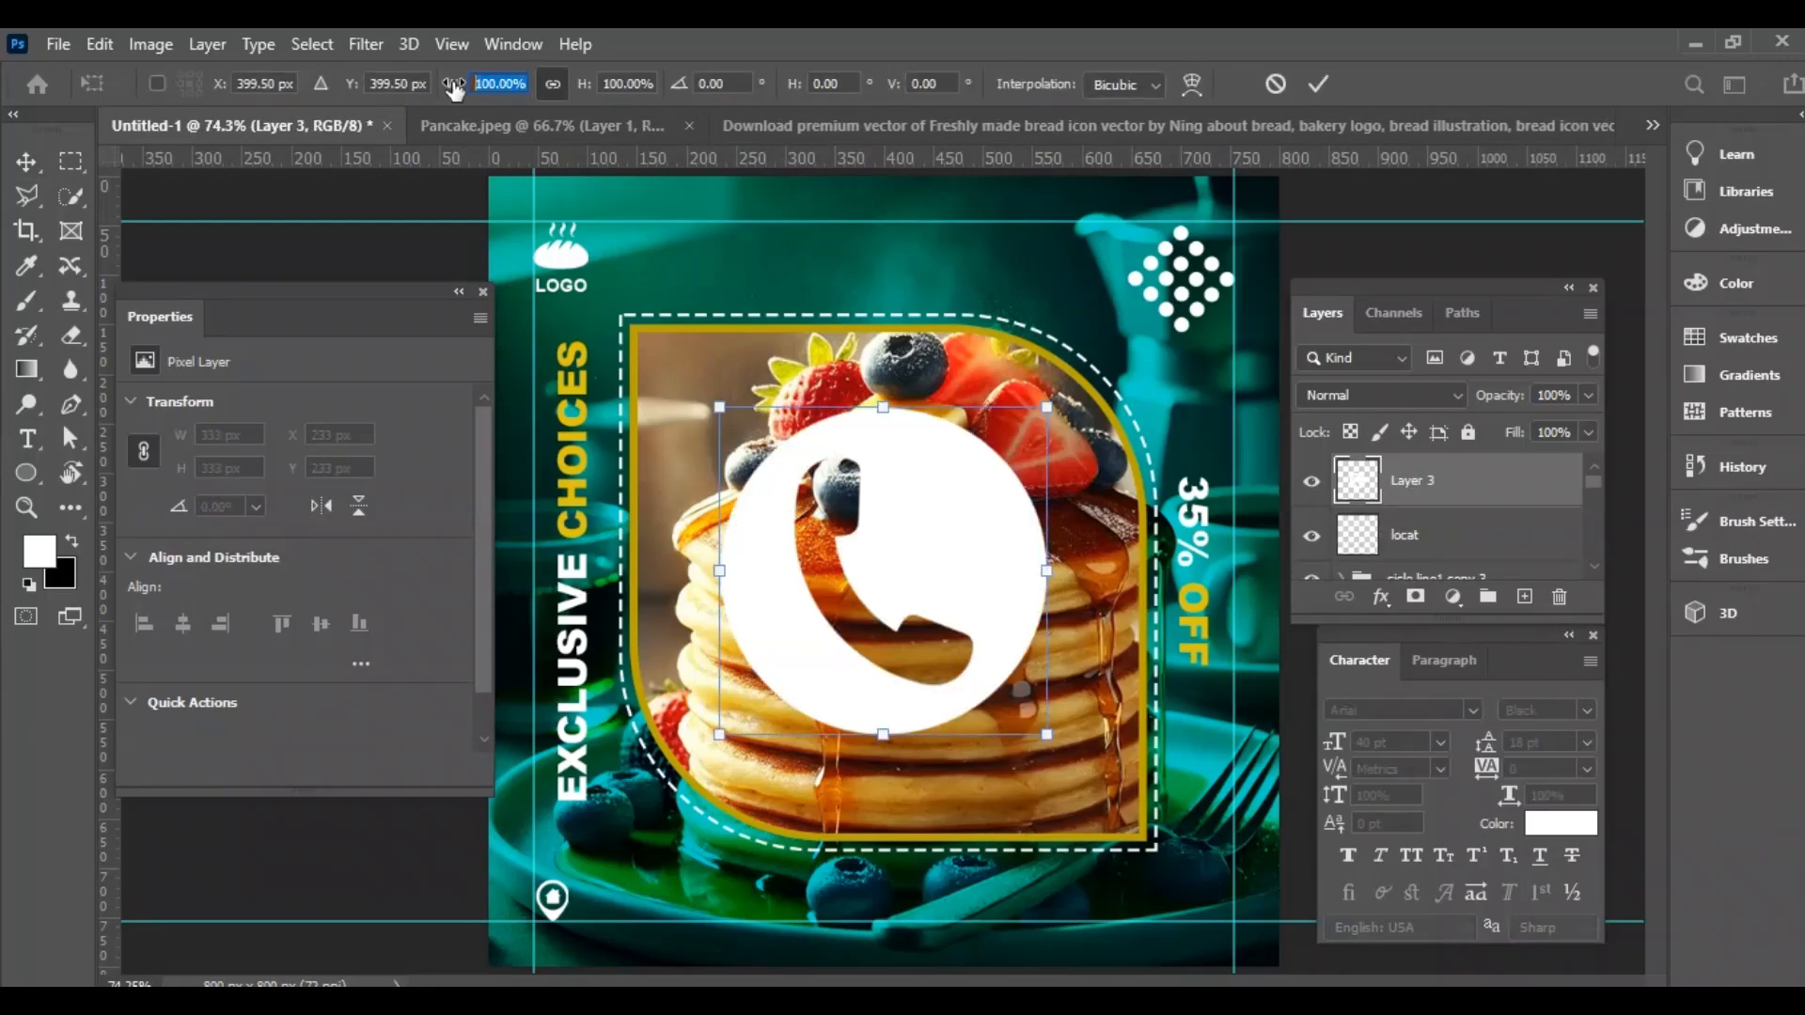
type("10")
key("Return")
key("Return")
left_click_drag(888, 566, 1081, 905)
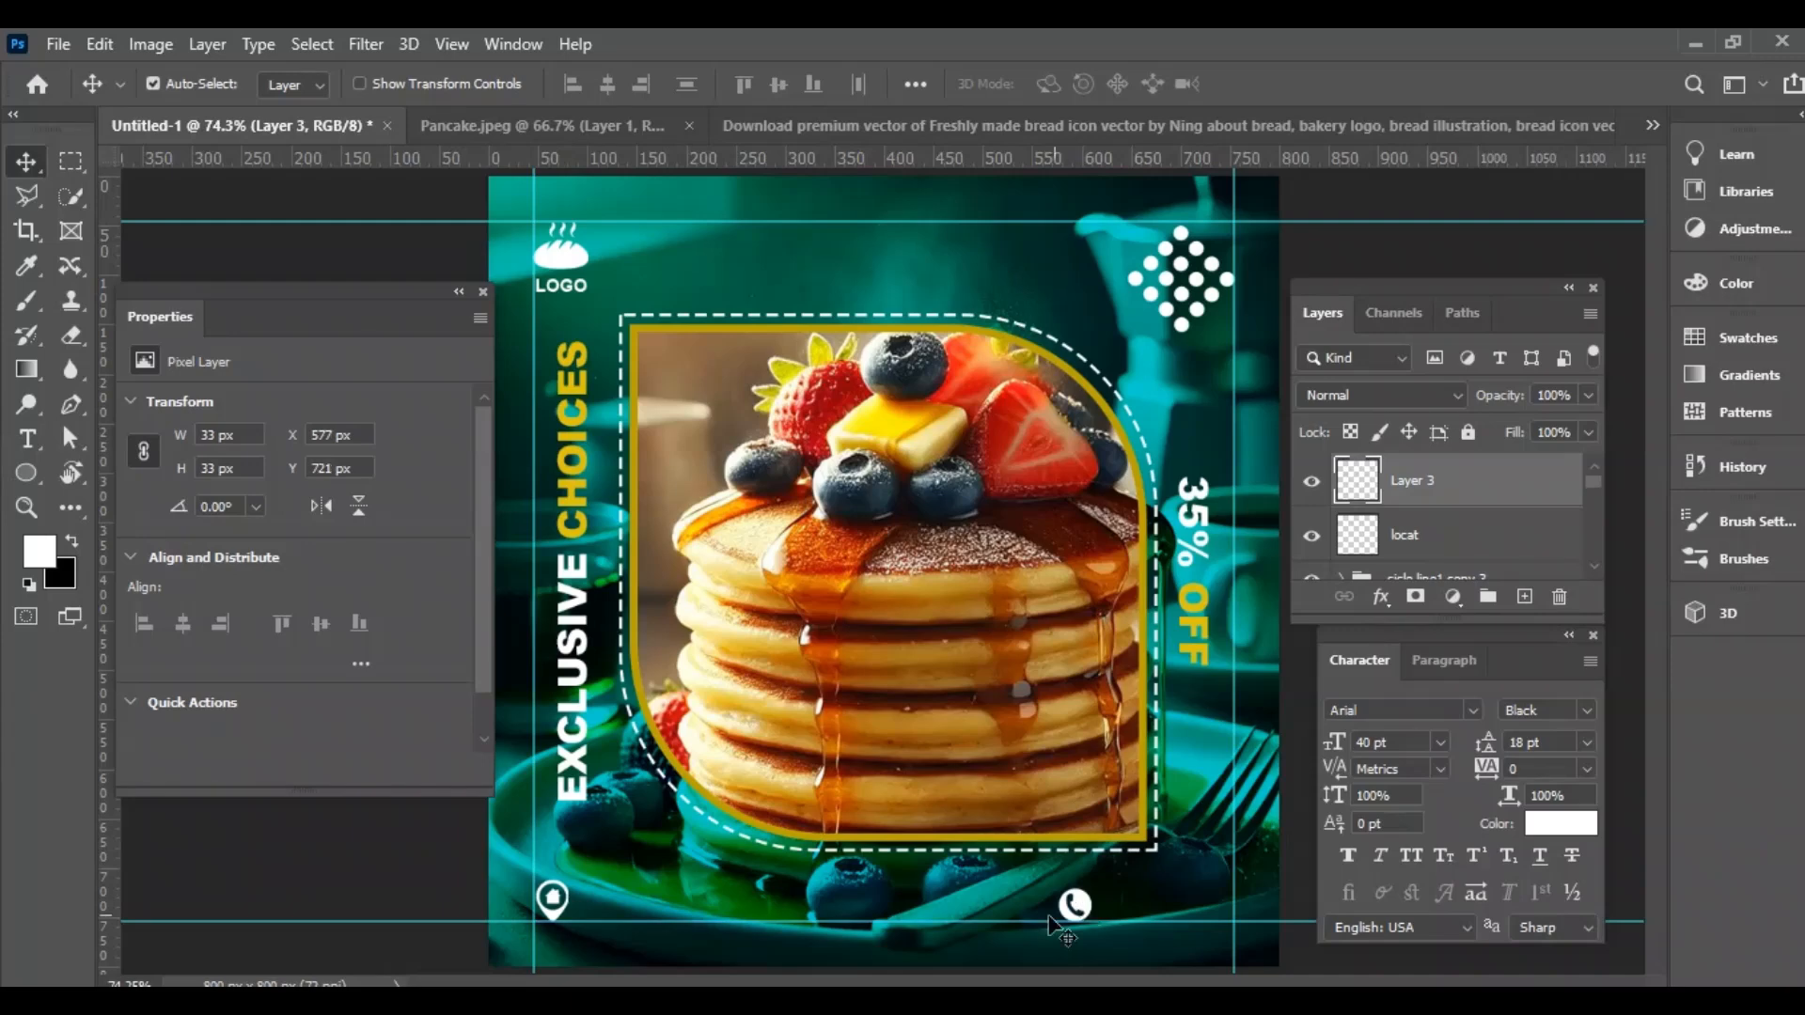
Rename the phone icon's layer cal.
double_click(1413, 481)
type("cal")
key("Return")
Add the text Your Location in white 16 pt Arial Bold beside the location icon.
key("t")
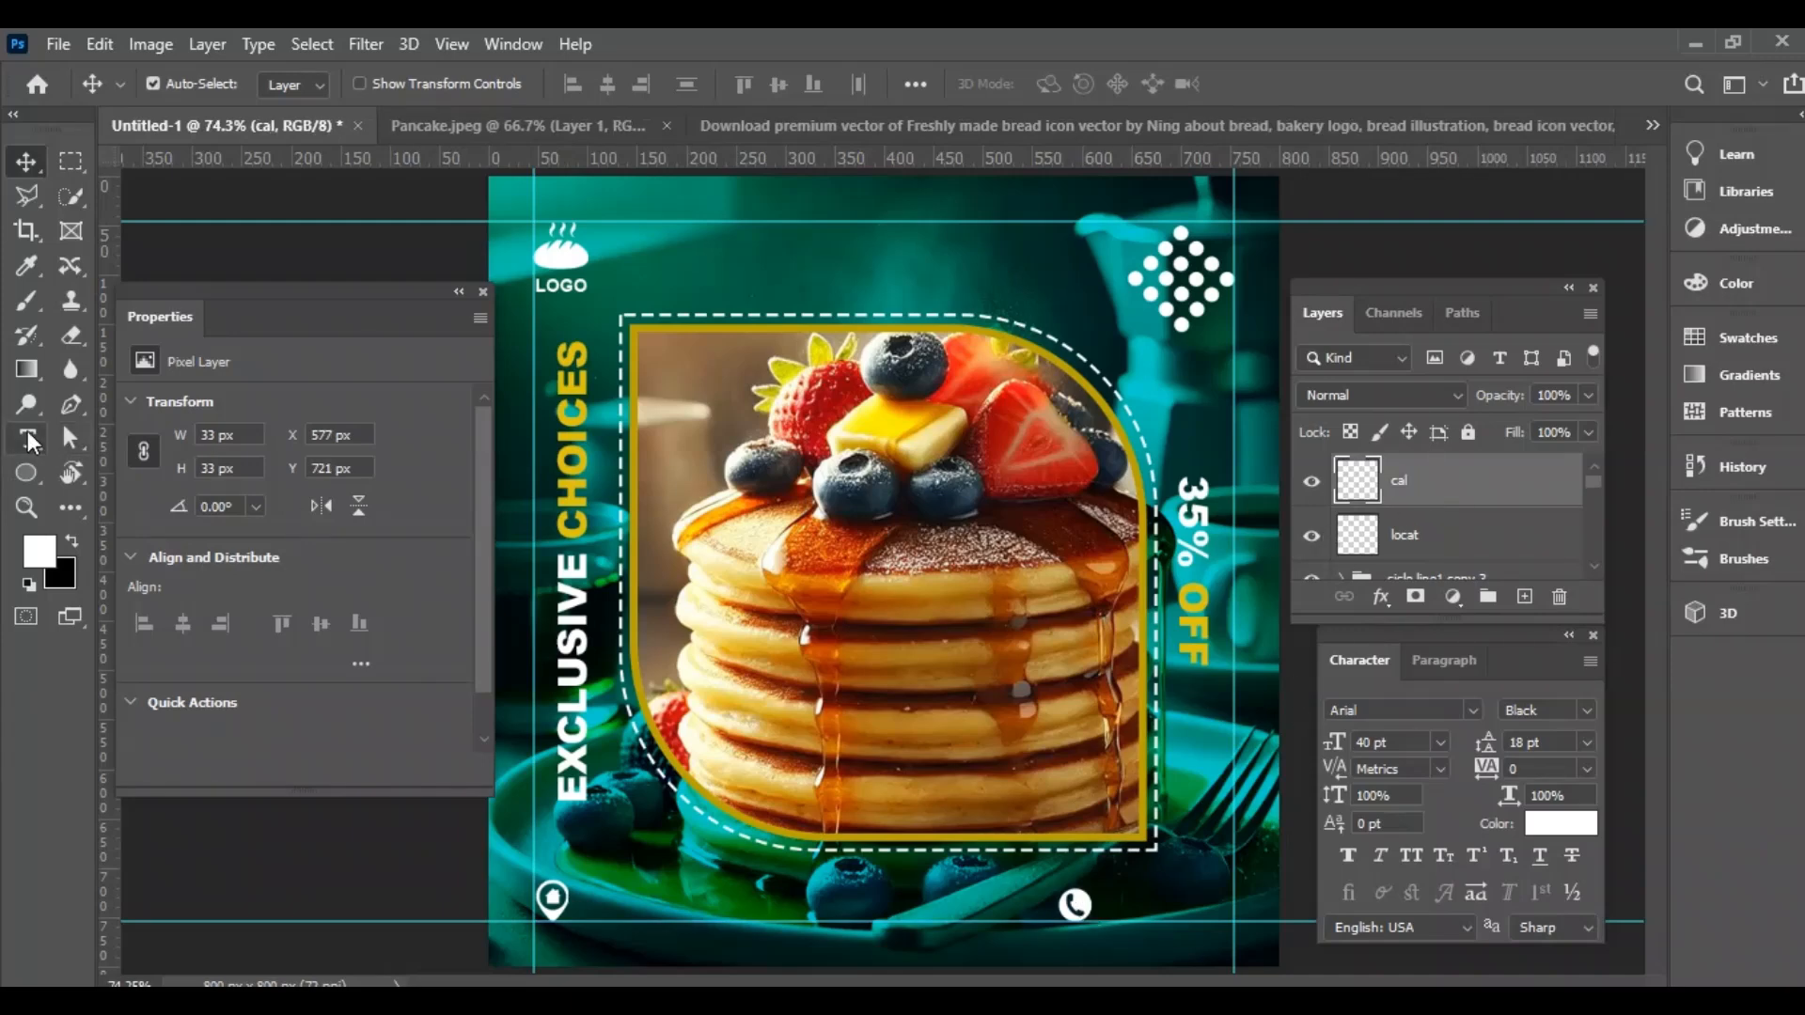
left_click(602, 898)
left_click(1439, 743)
left_click(1391, 645)
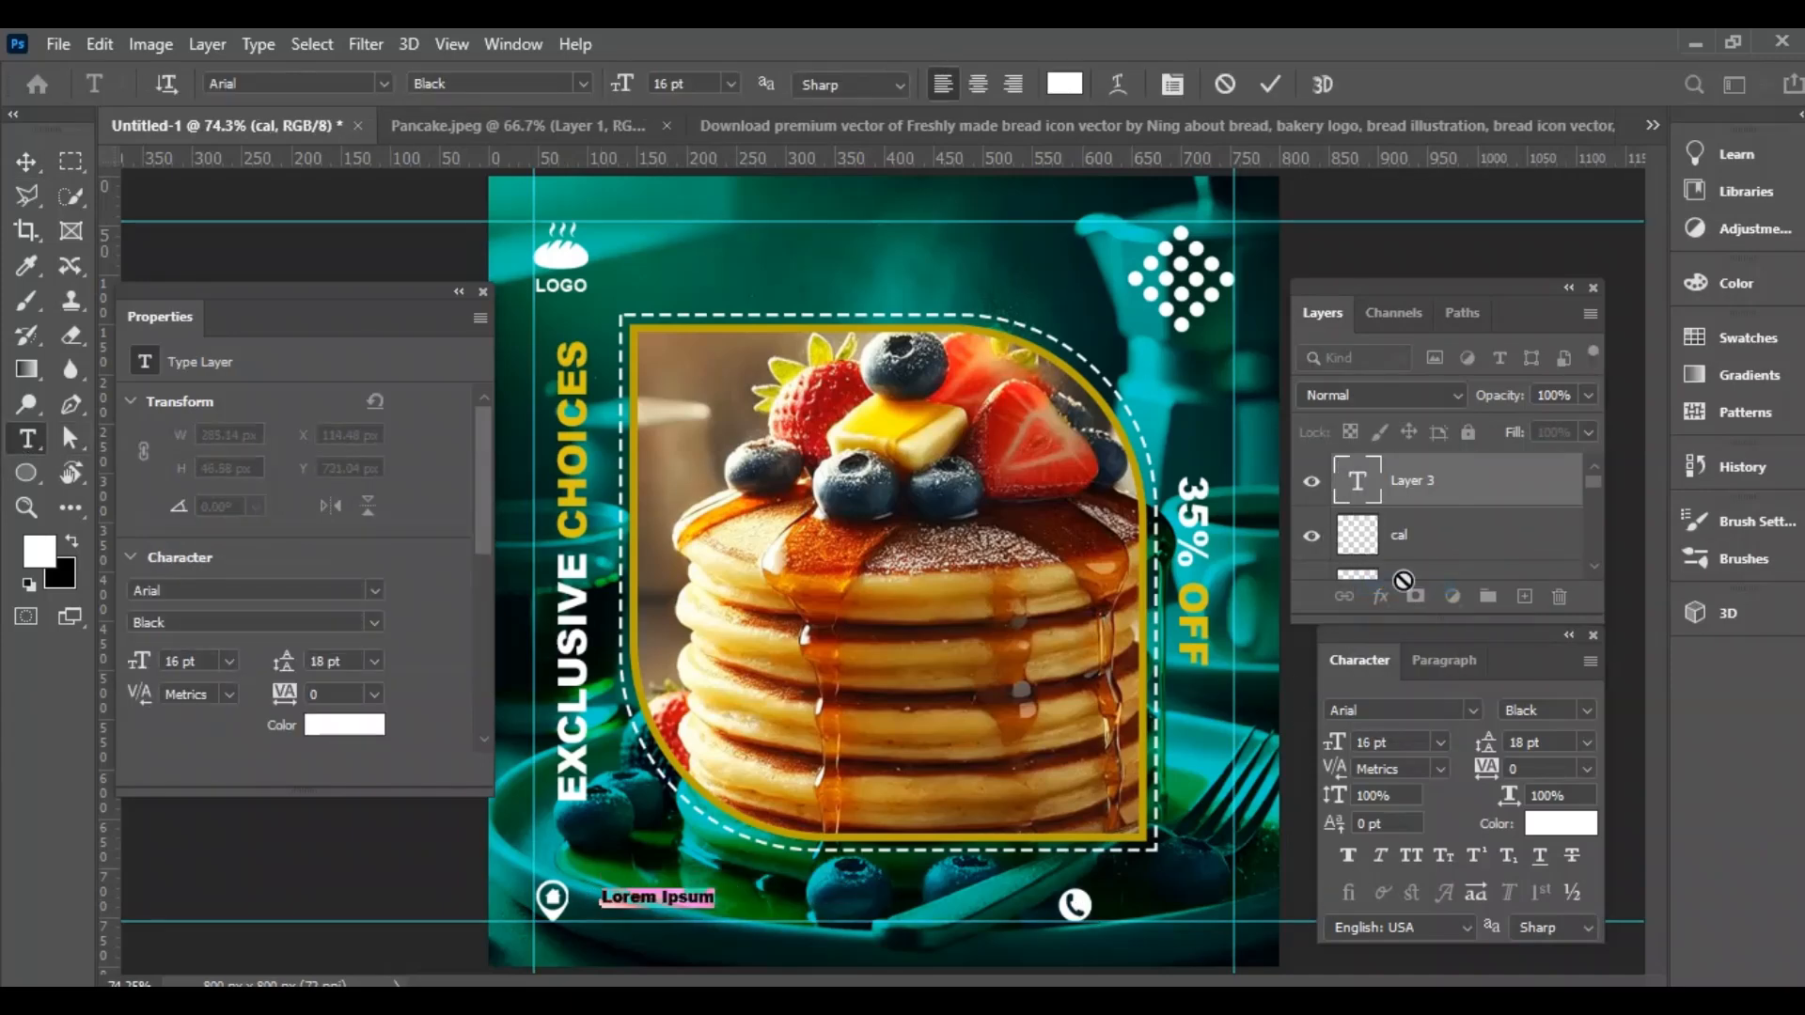
left_click(1587, 711)
left_click(1660, 819)
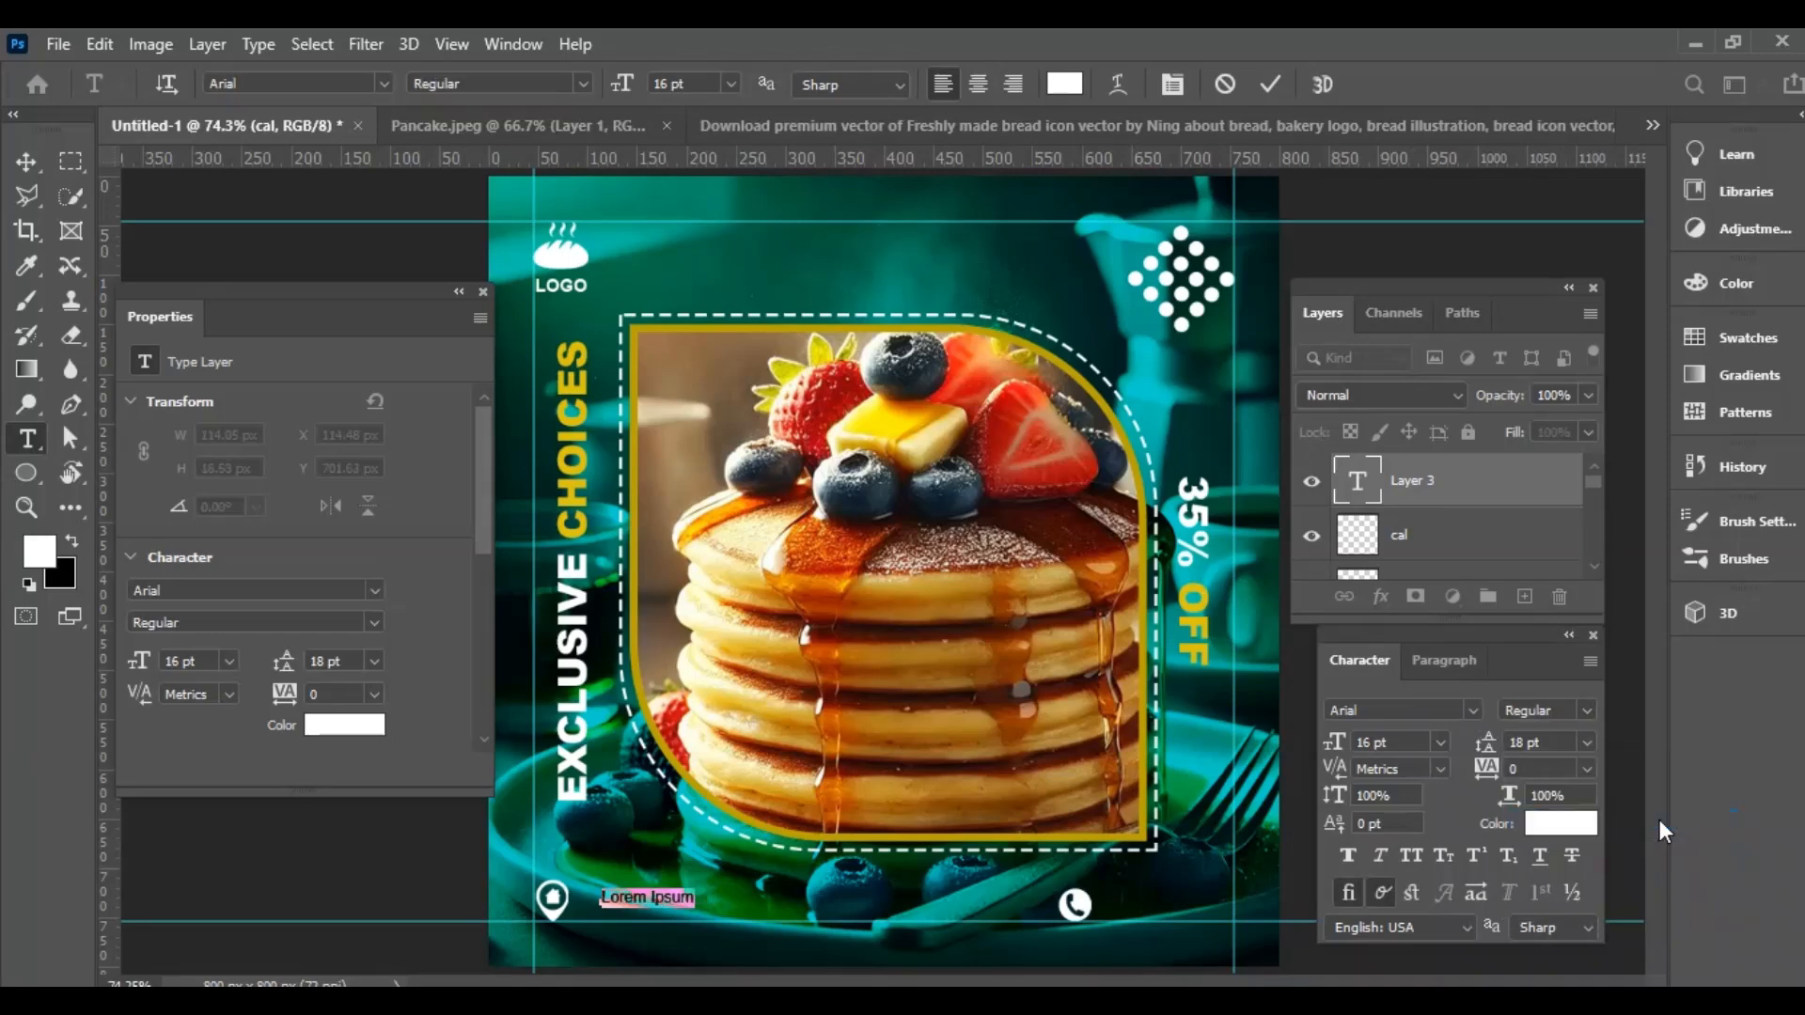
left_click(1587, 715)
left_click(1593, 857)
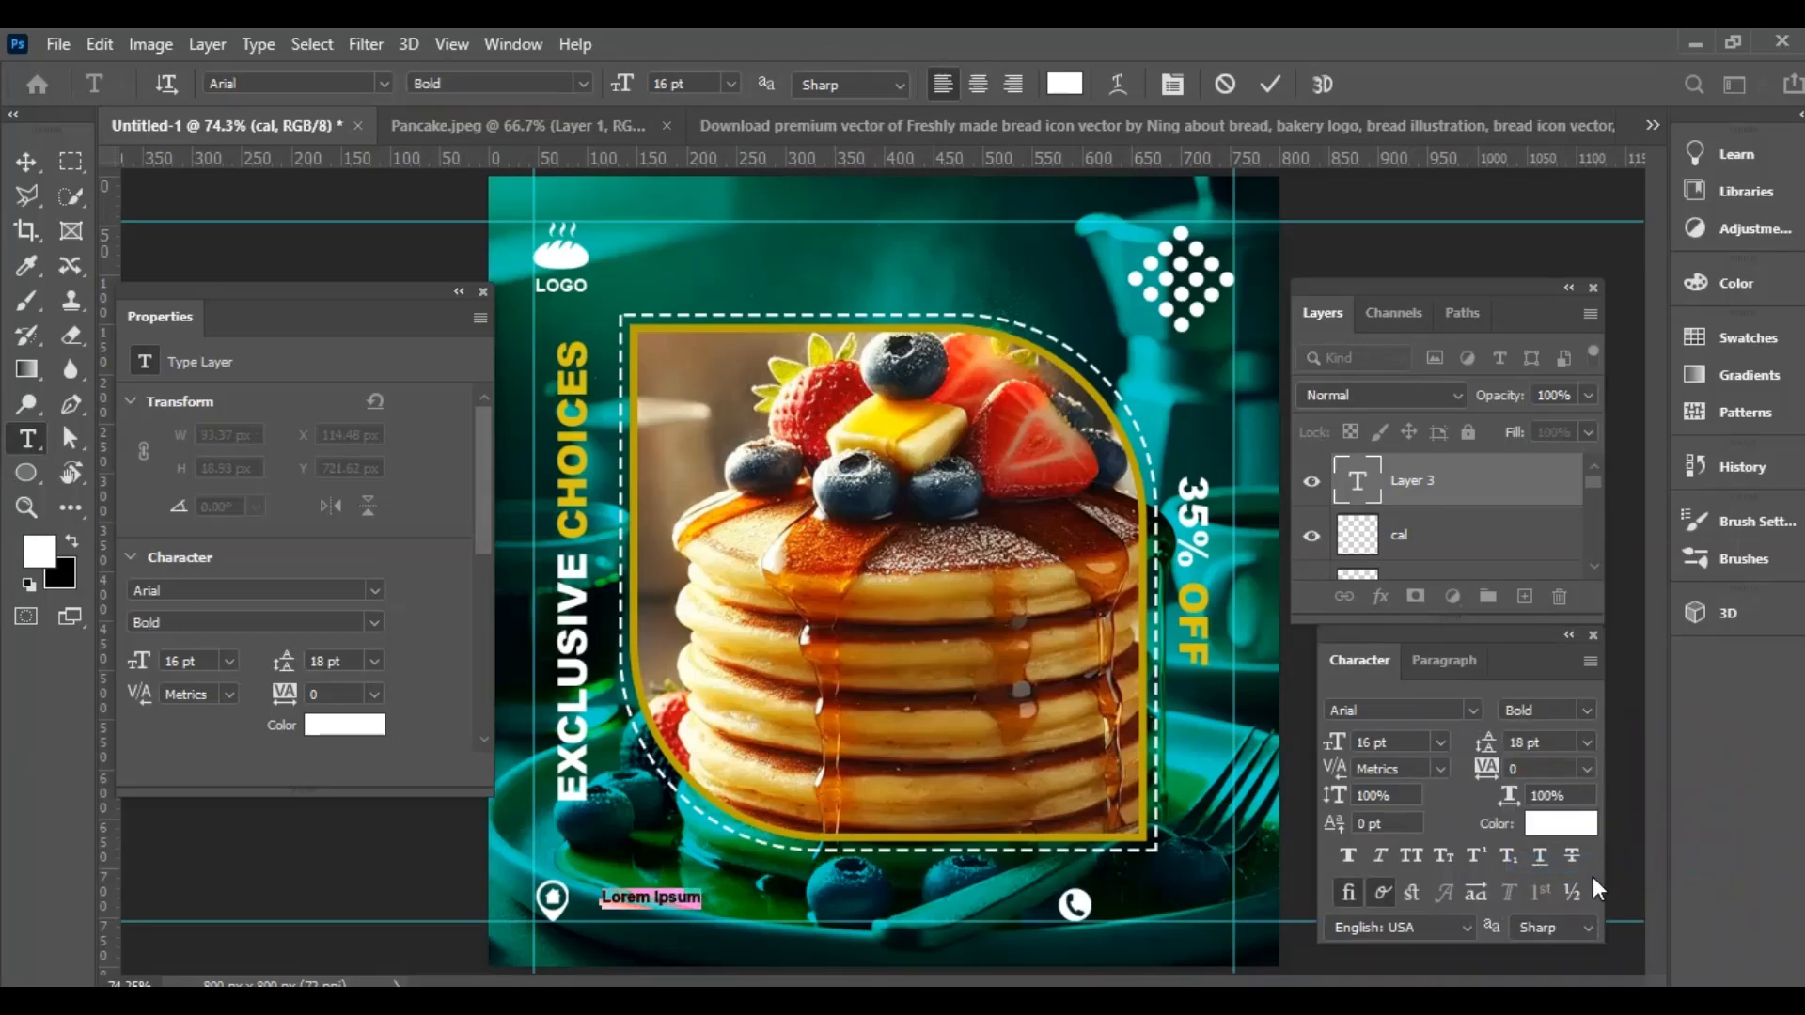
key("BackSpace")
type("Your Location")
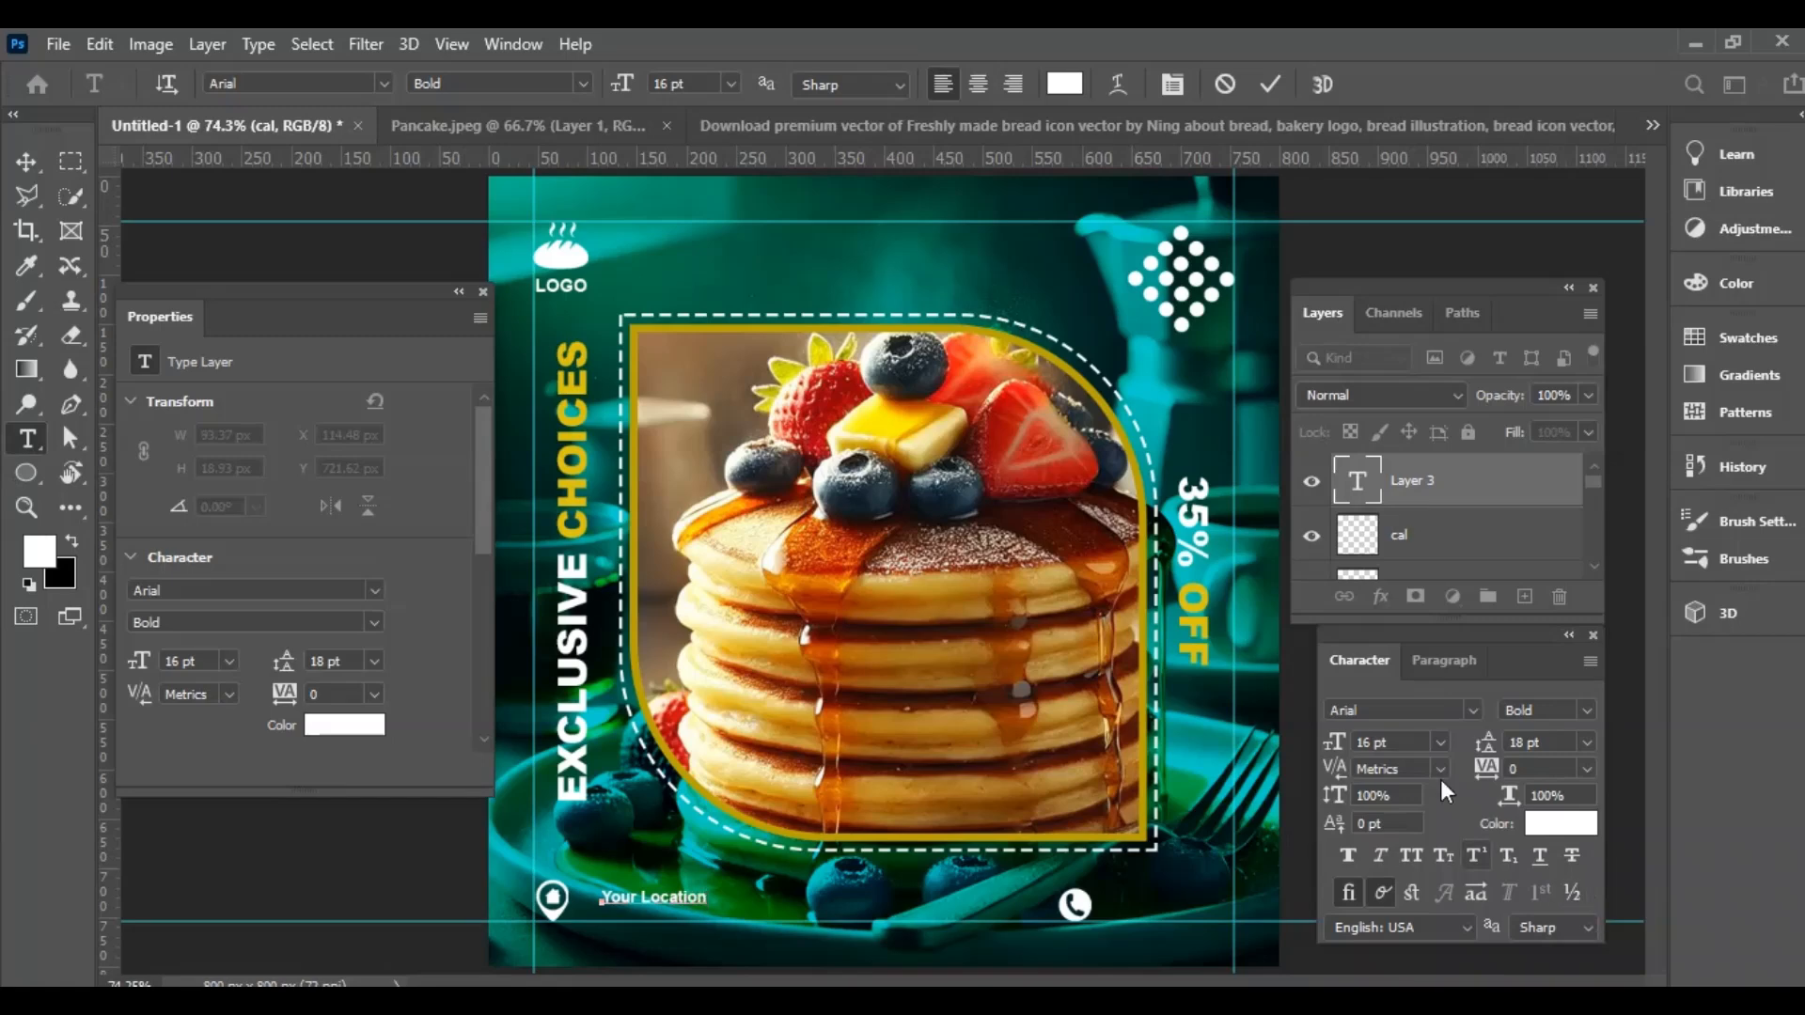
left_click(26, 162)
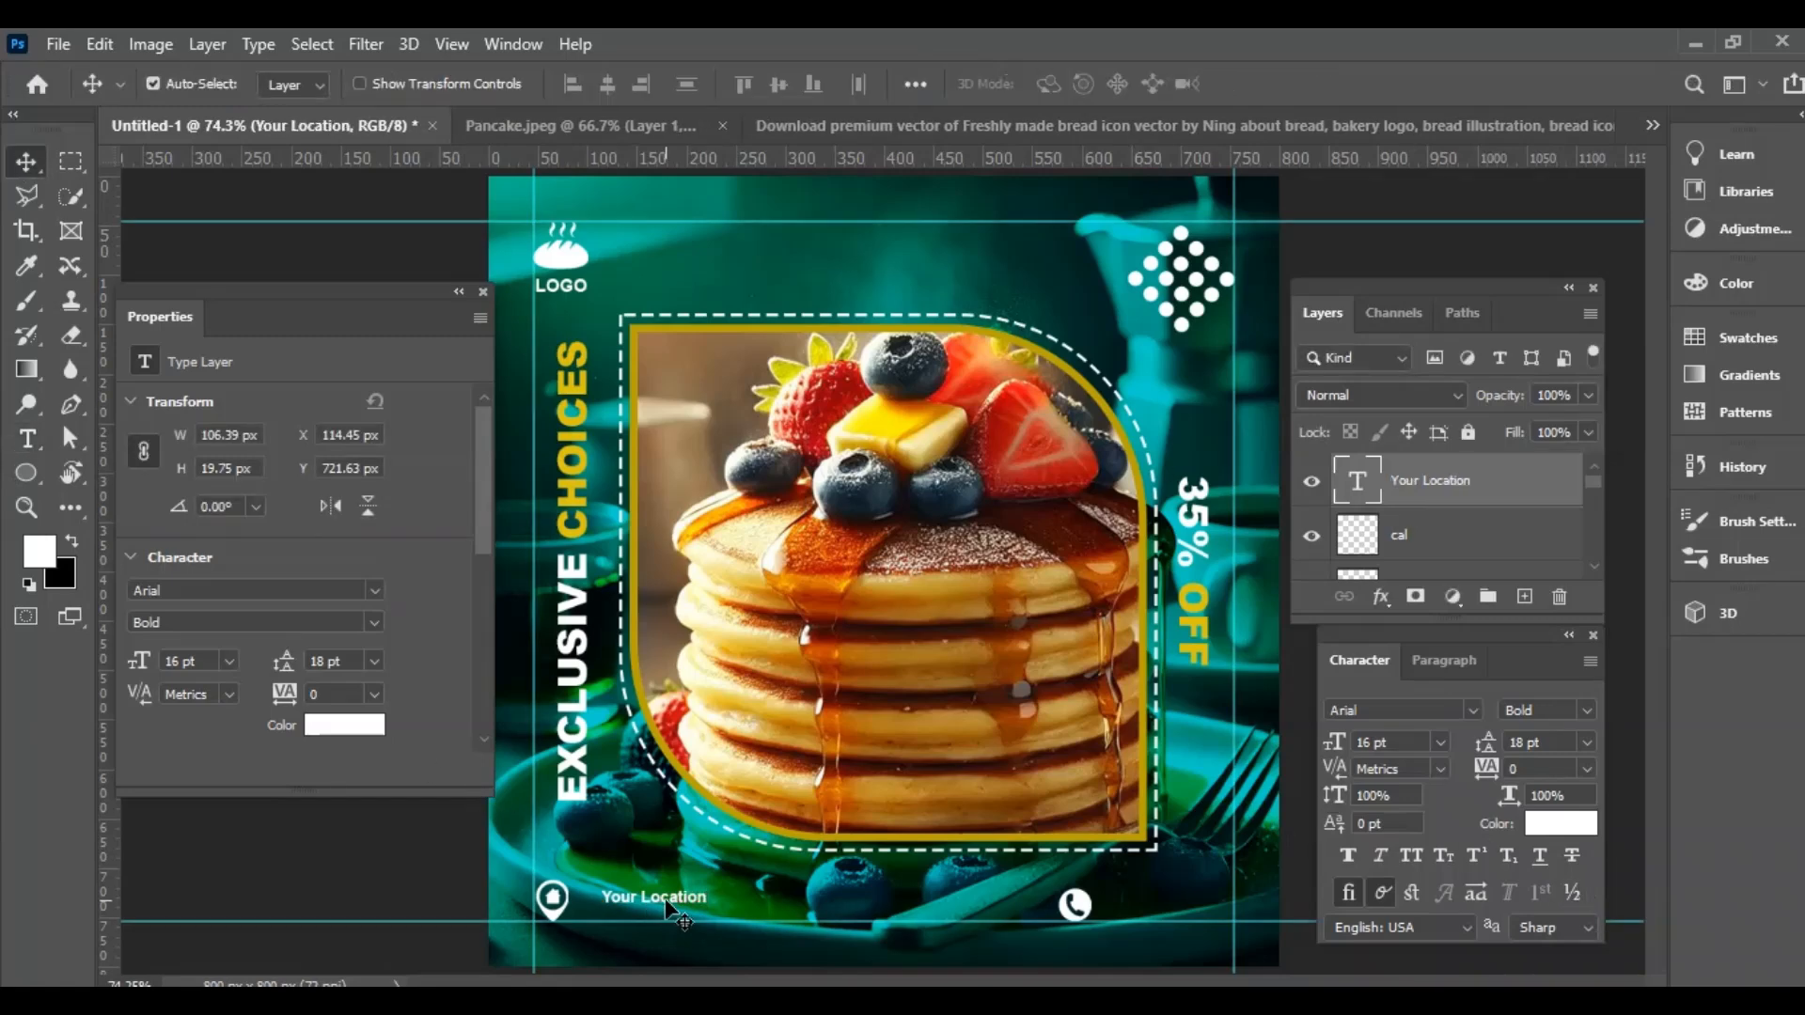
Move the Your Location text closer to the location icon and set its size to 18 pt.
left_click_drag(670, 907, 647, 916)
left_click(1439, 742)
left_click(1391, 599)
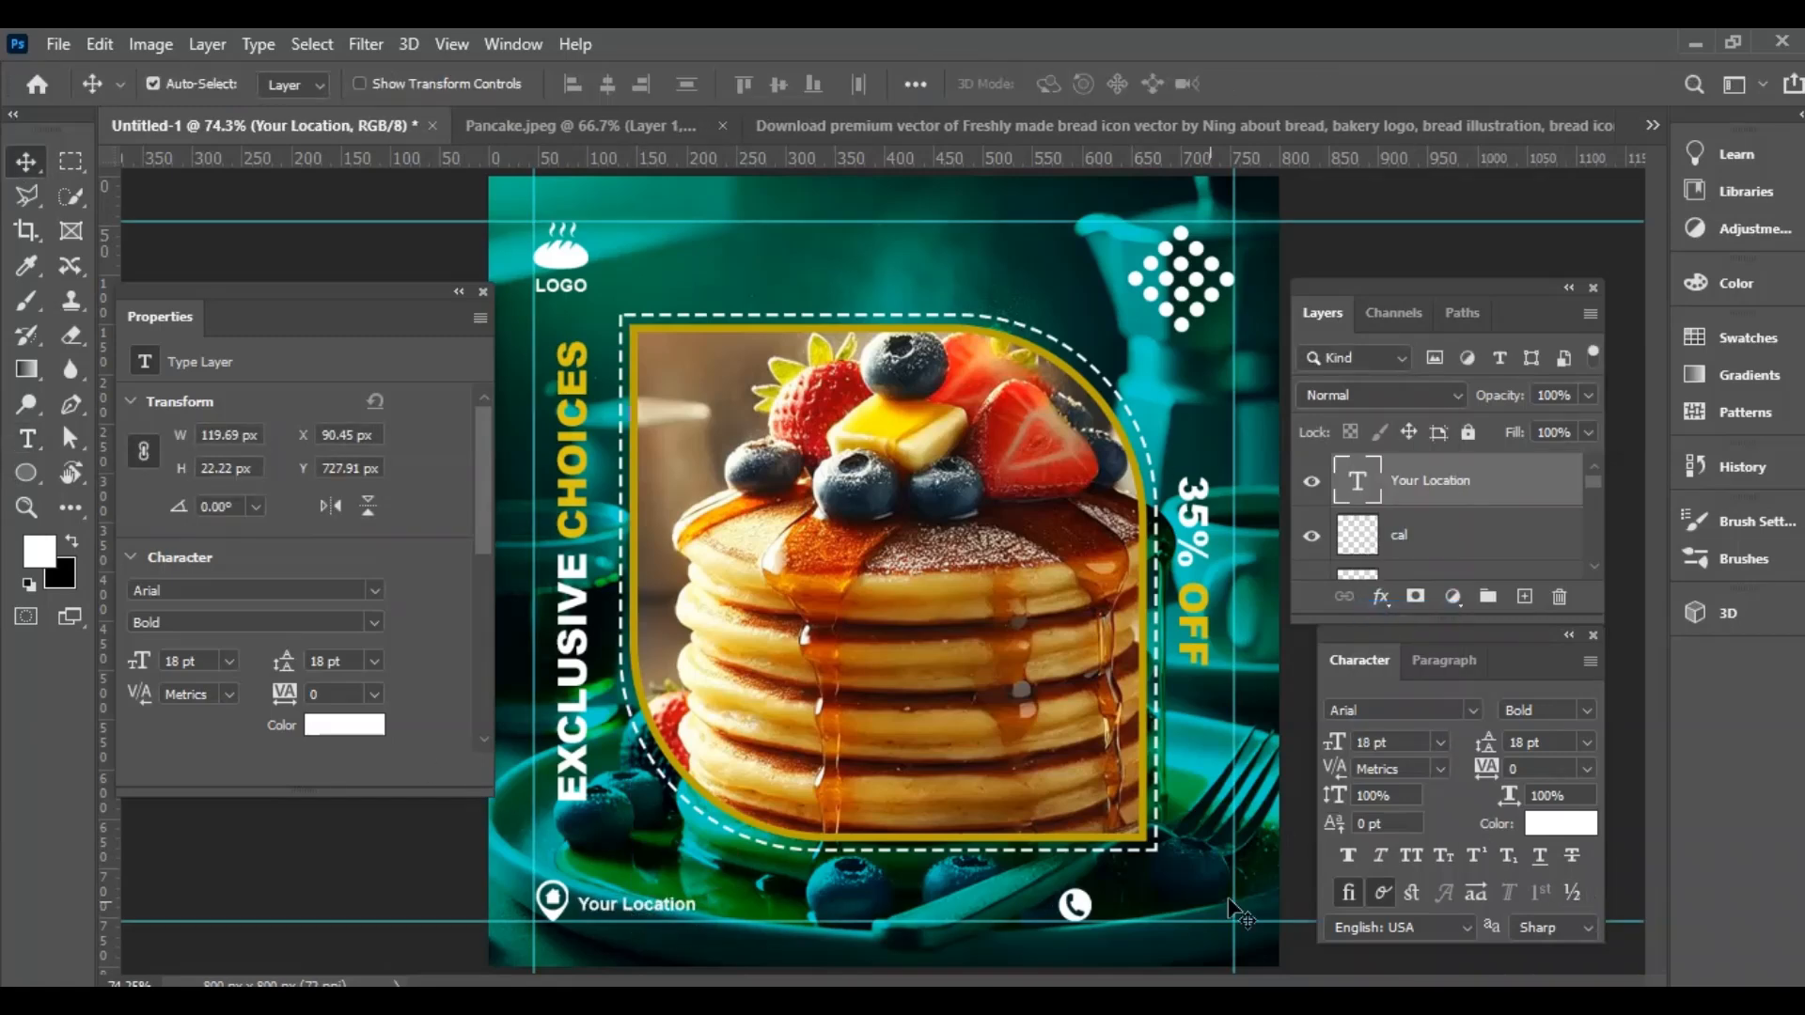
Align the Your Location text and the location icon on their vertical centers.
scroll(1451, 519, "down", 1)
left_click(1448, 535, "ctrl")
left_click(778, 85)
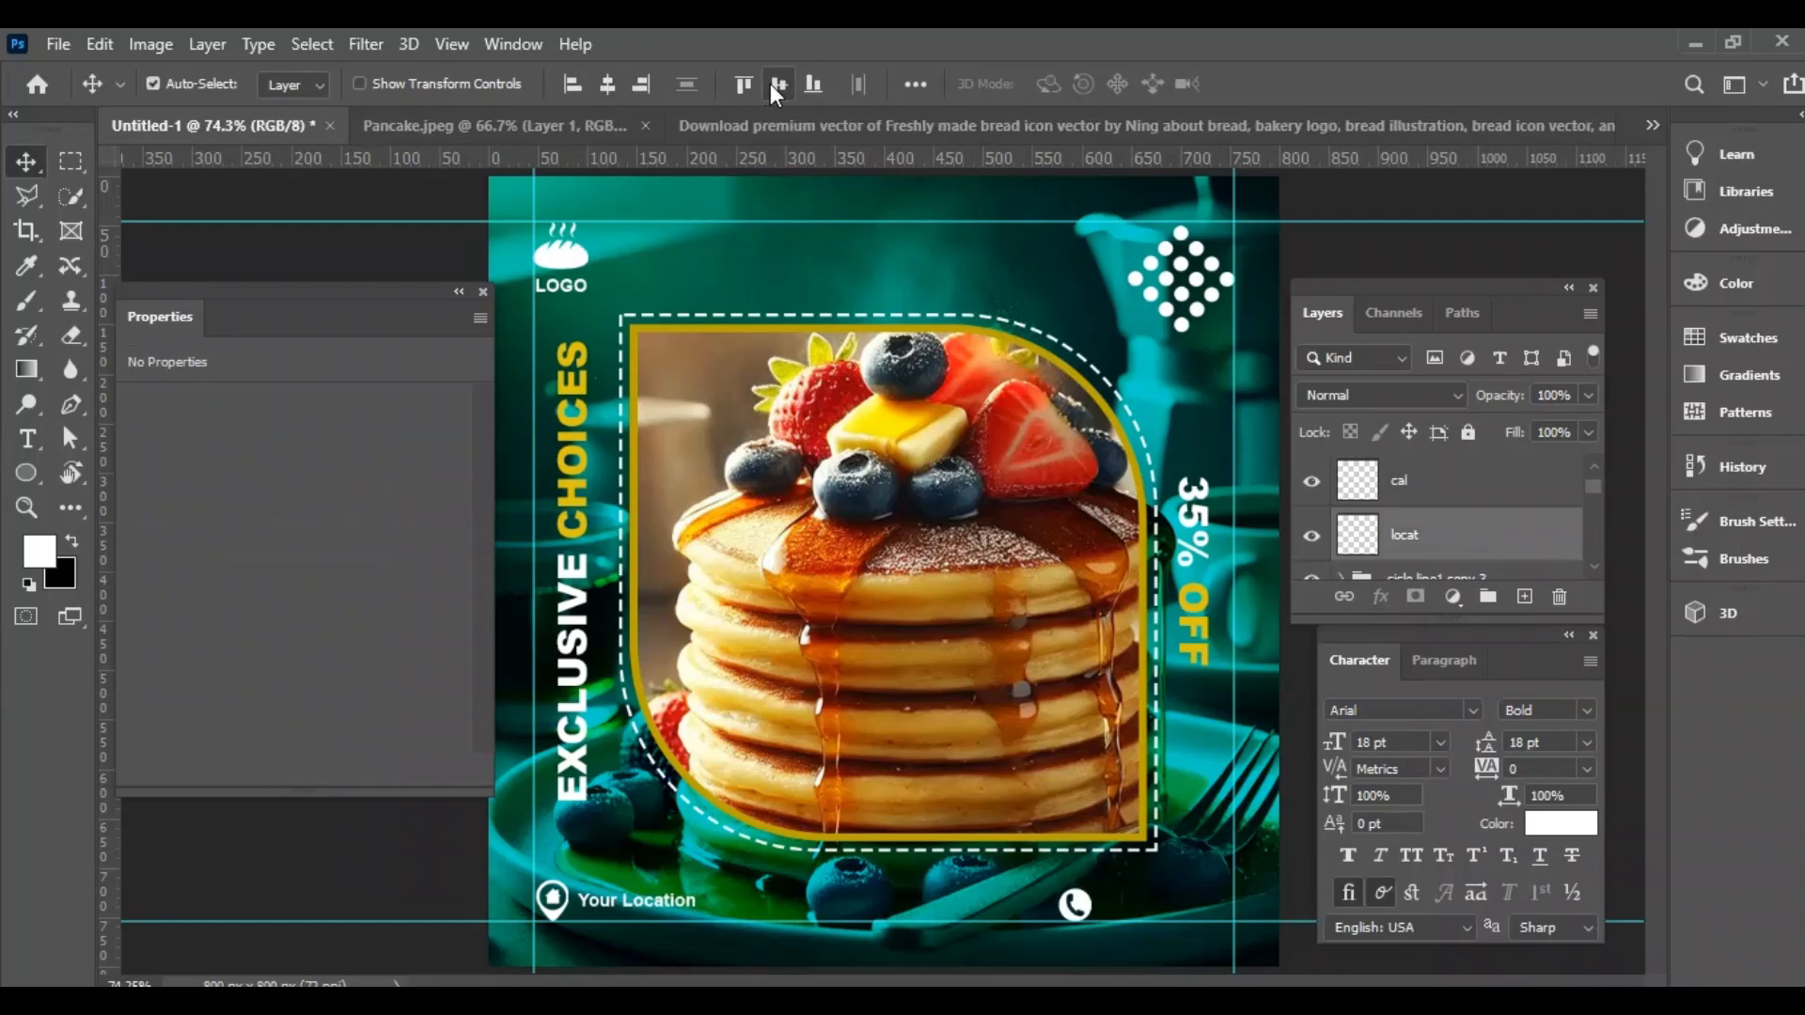
scroll(1431, 545, "up", 1)
left_click(1363, 496)
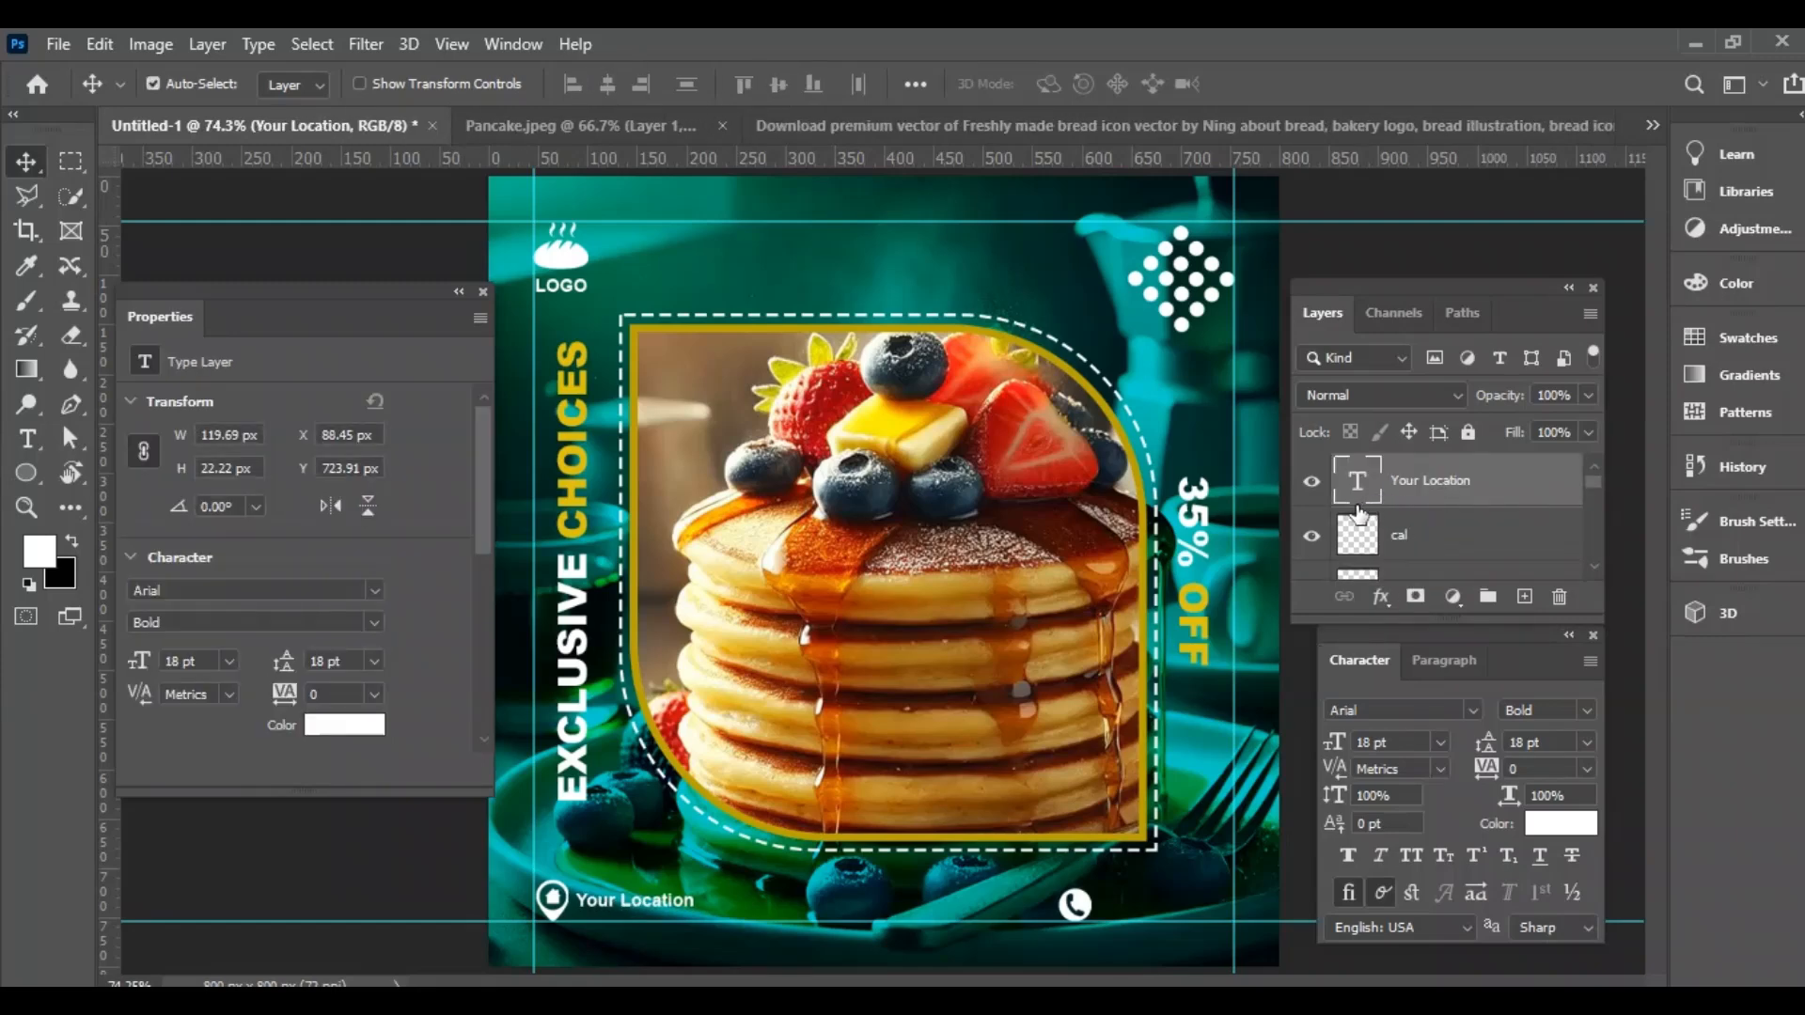
Duplicate the Your Location text beside the phone icon and replace the copy's wording with the contact phone number.
left_click_drag(665, 914, 1173, 904)
double_click(1169, 902)
key("ctrl+a")
type("11-22-")
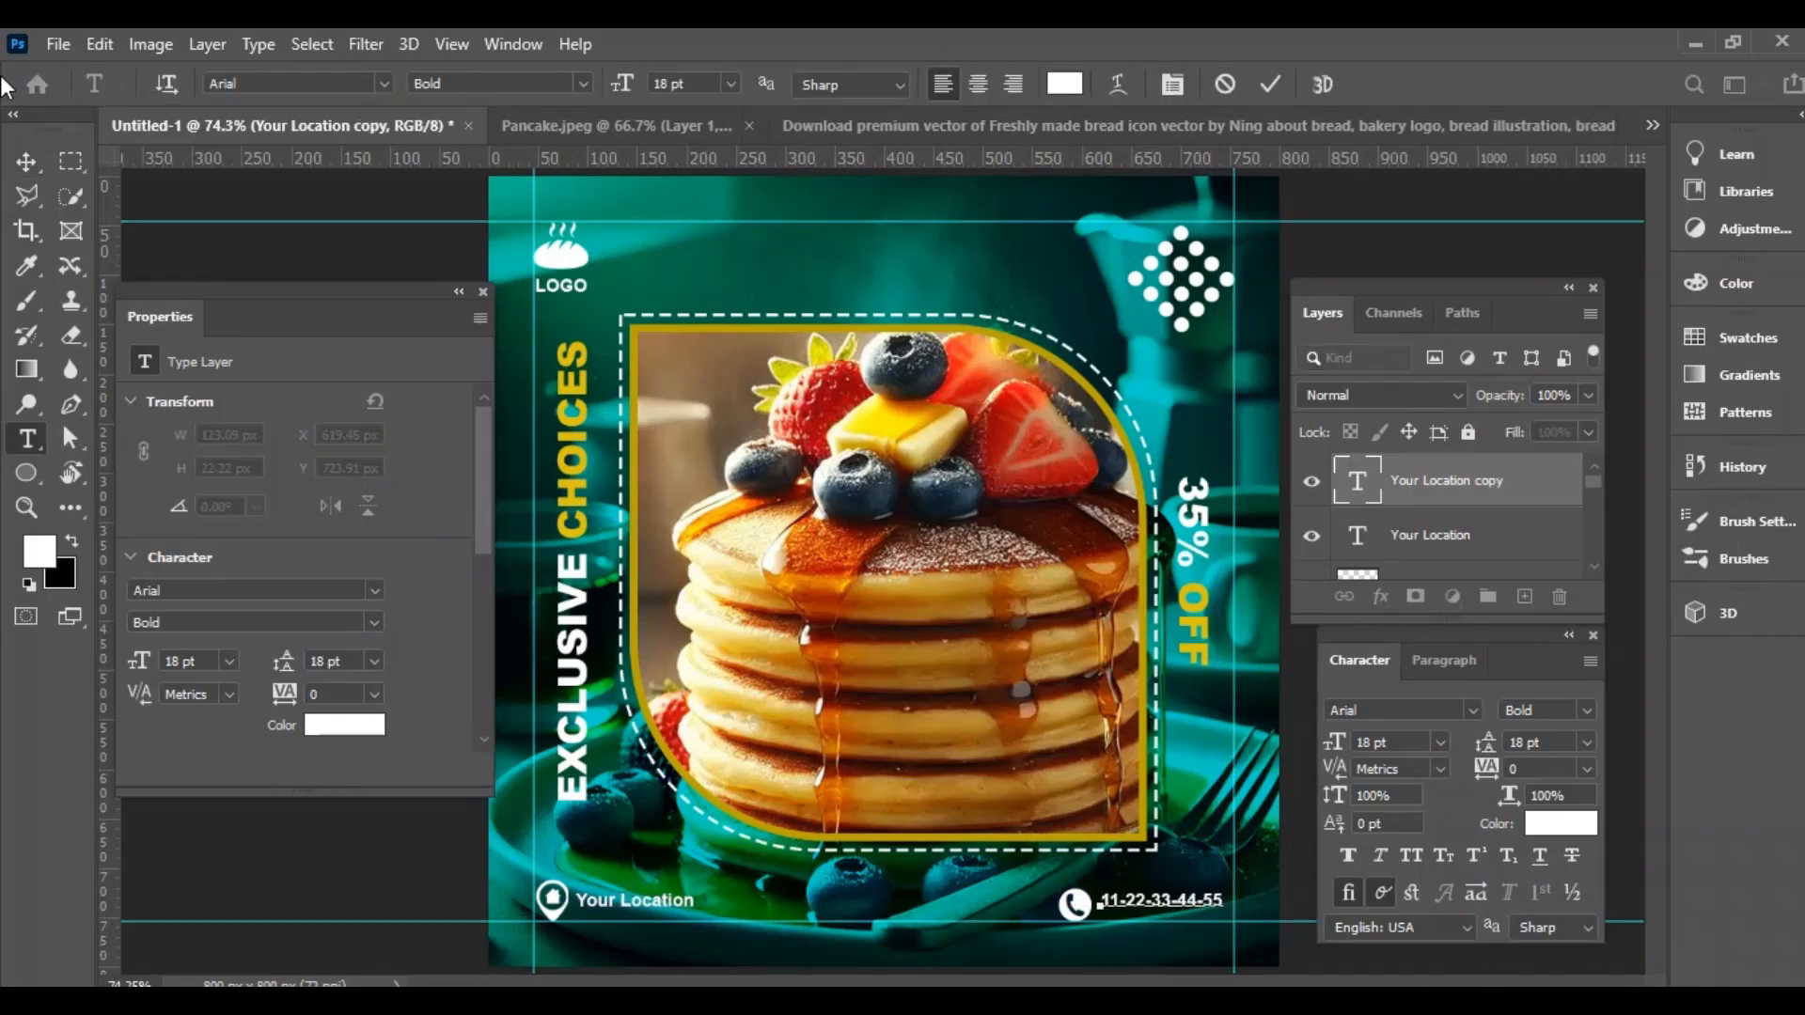
left_click(26, 163)
Align the phone number text and the phone icon on their vertical centers.
scroll(1427, 532, "down", 1)
left_click(1457, 536, "ctrl")
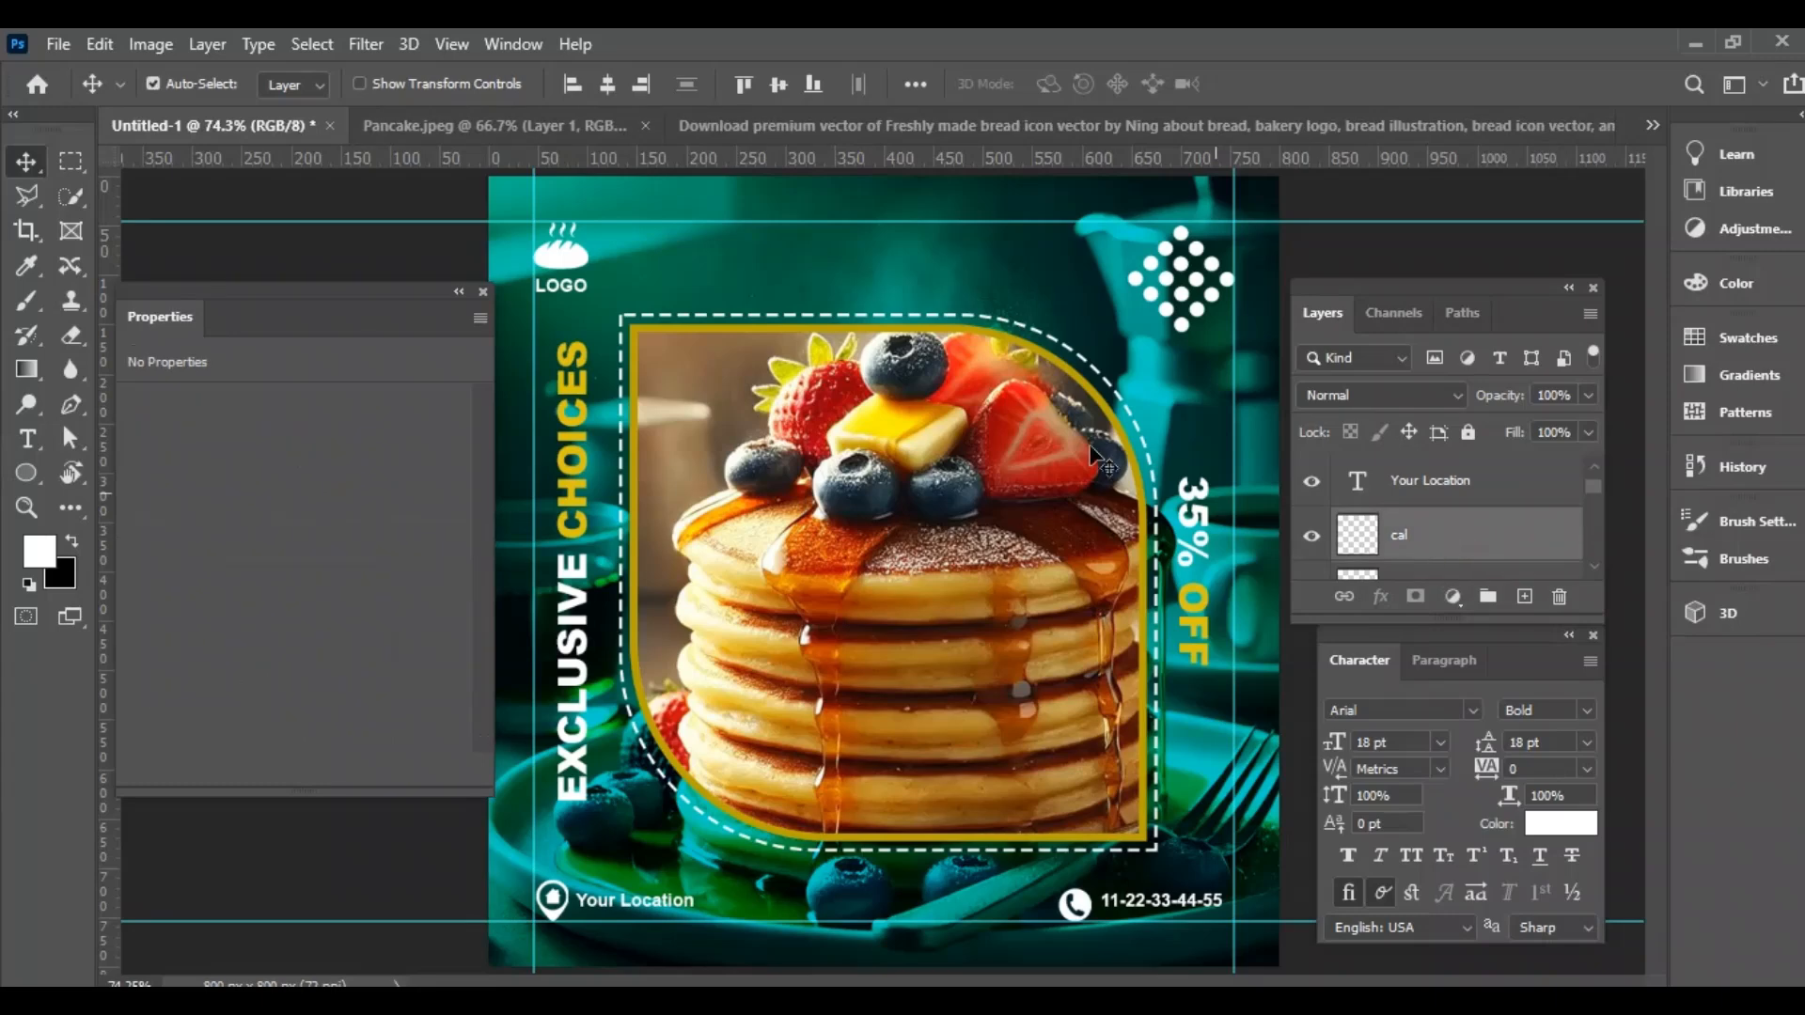
left_click(777, 84)
scroll(1438, 498, "up", 1)
left_click(1450, 484)
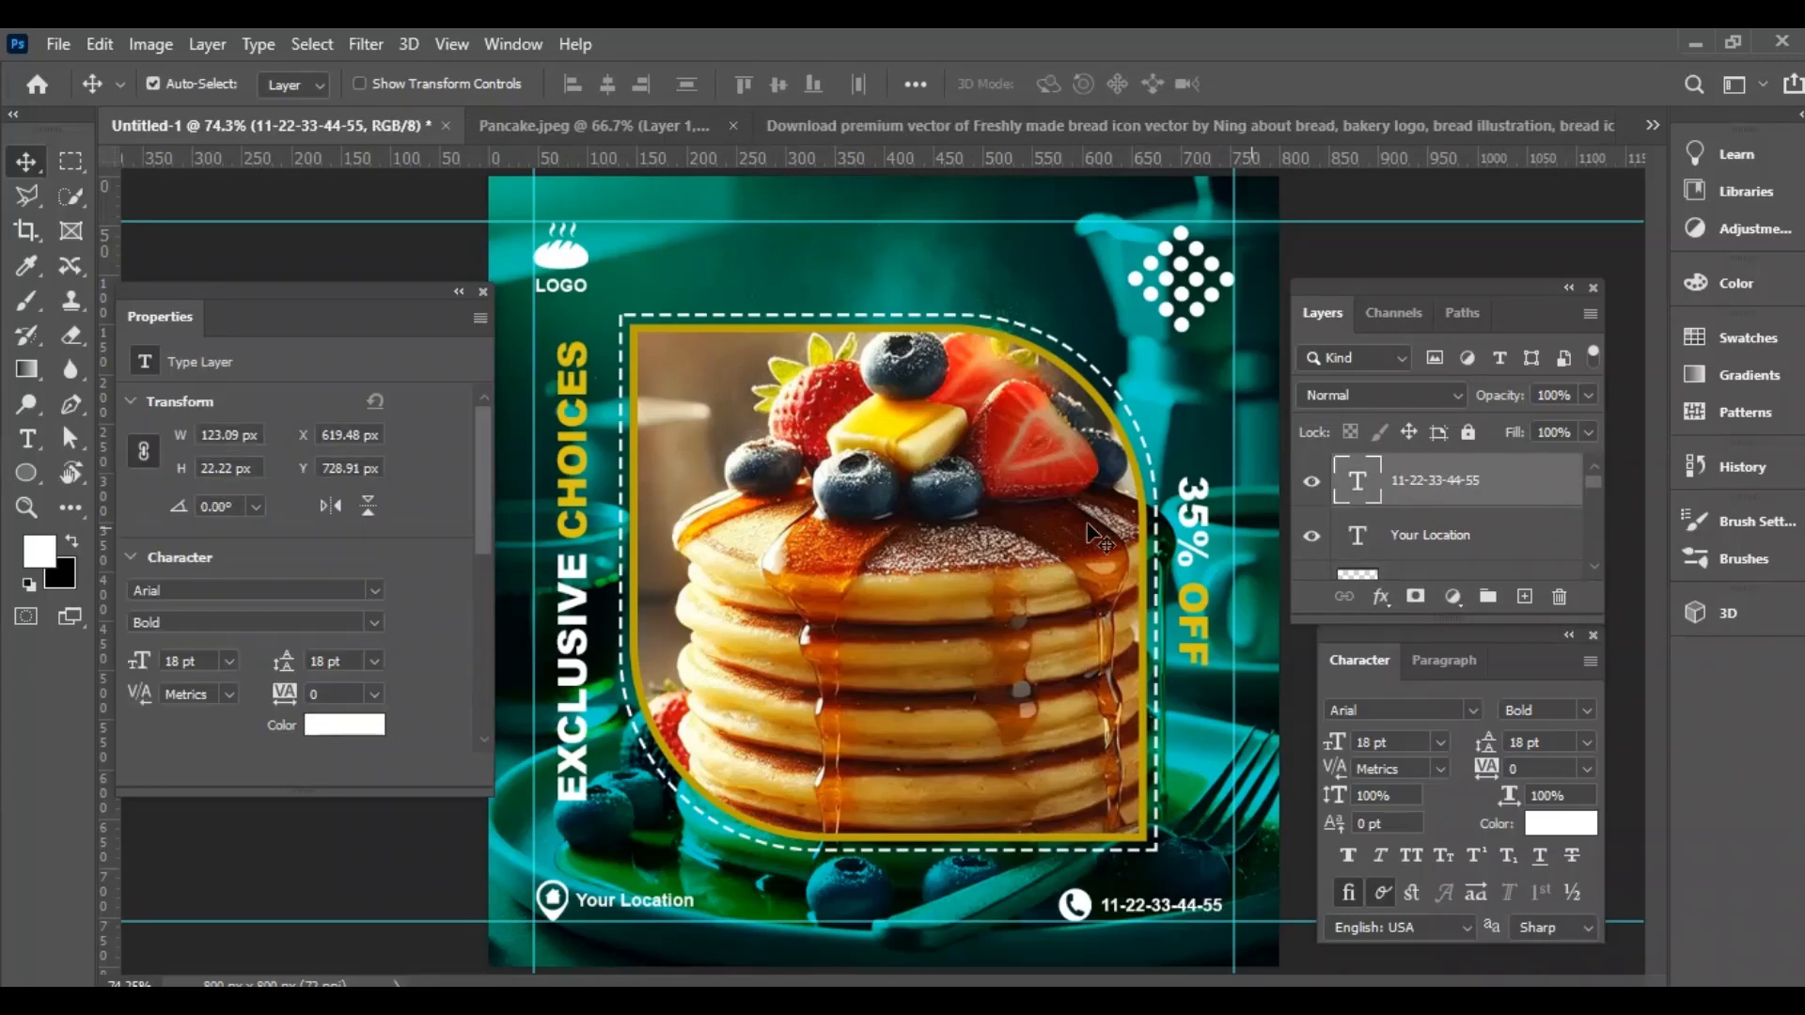
Draw a rectangle of about 149 × 30 px between the location text and the phone icon.
left_click(35, 475)
left_click(148, 473)
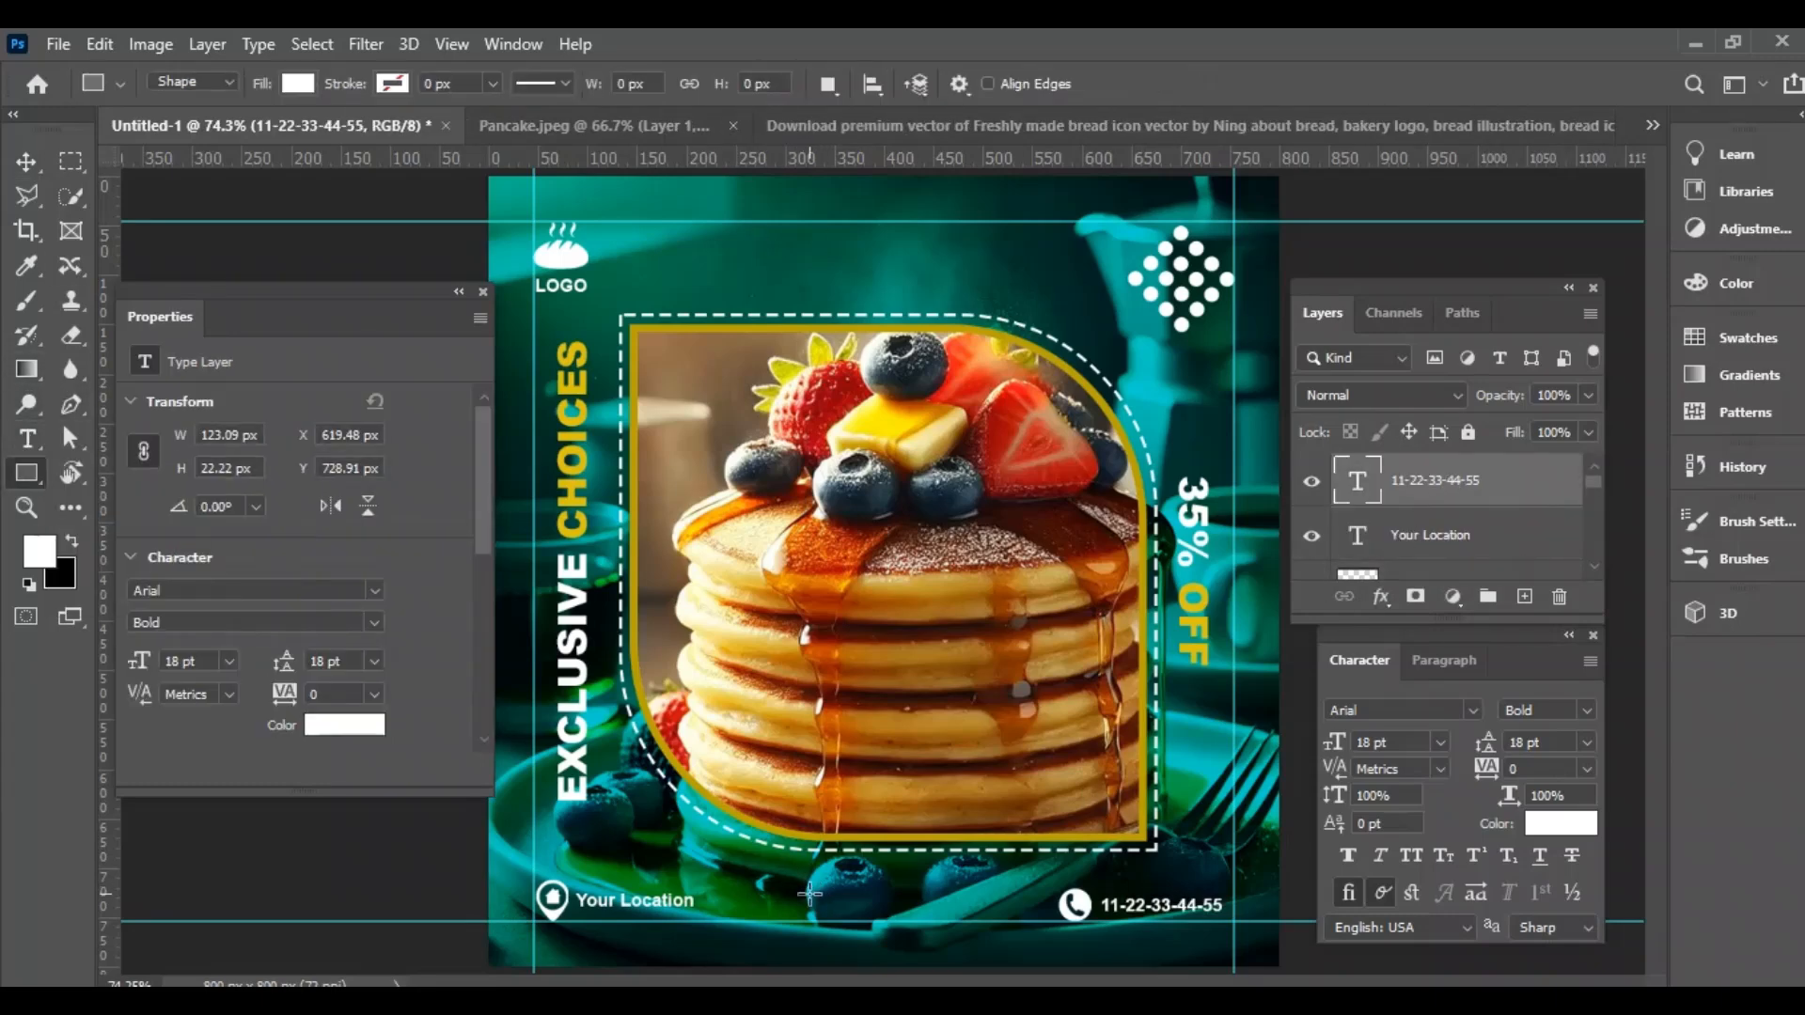
left_click_drag(810, 894, 949, 933)
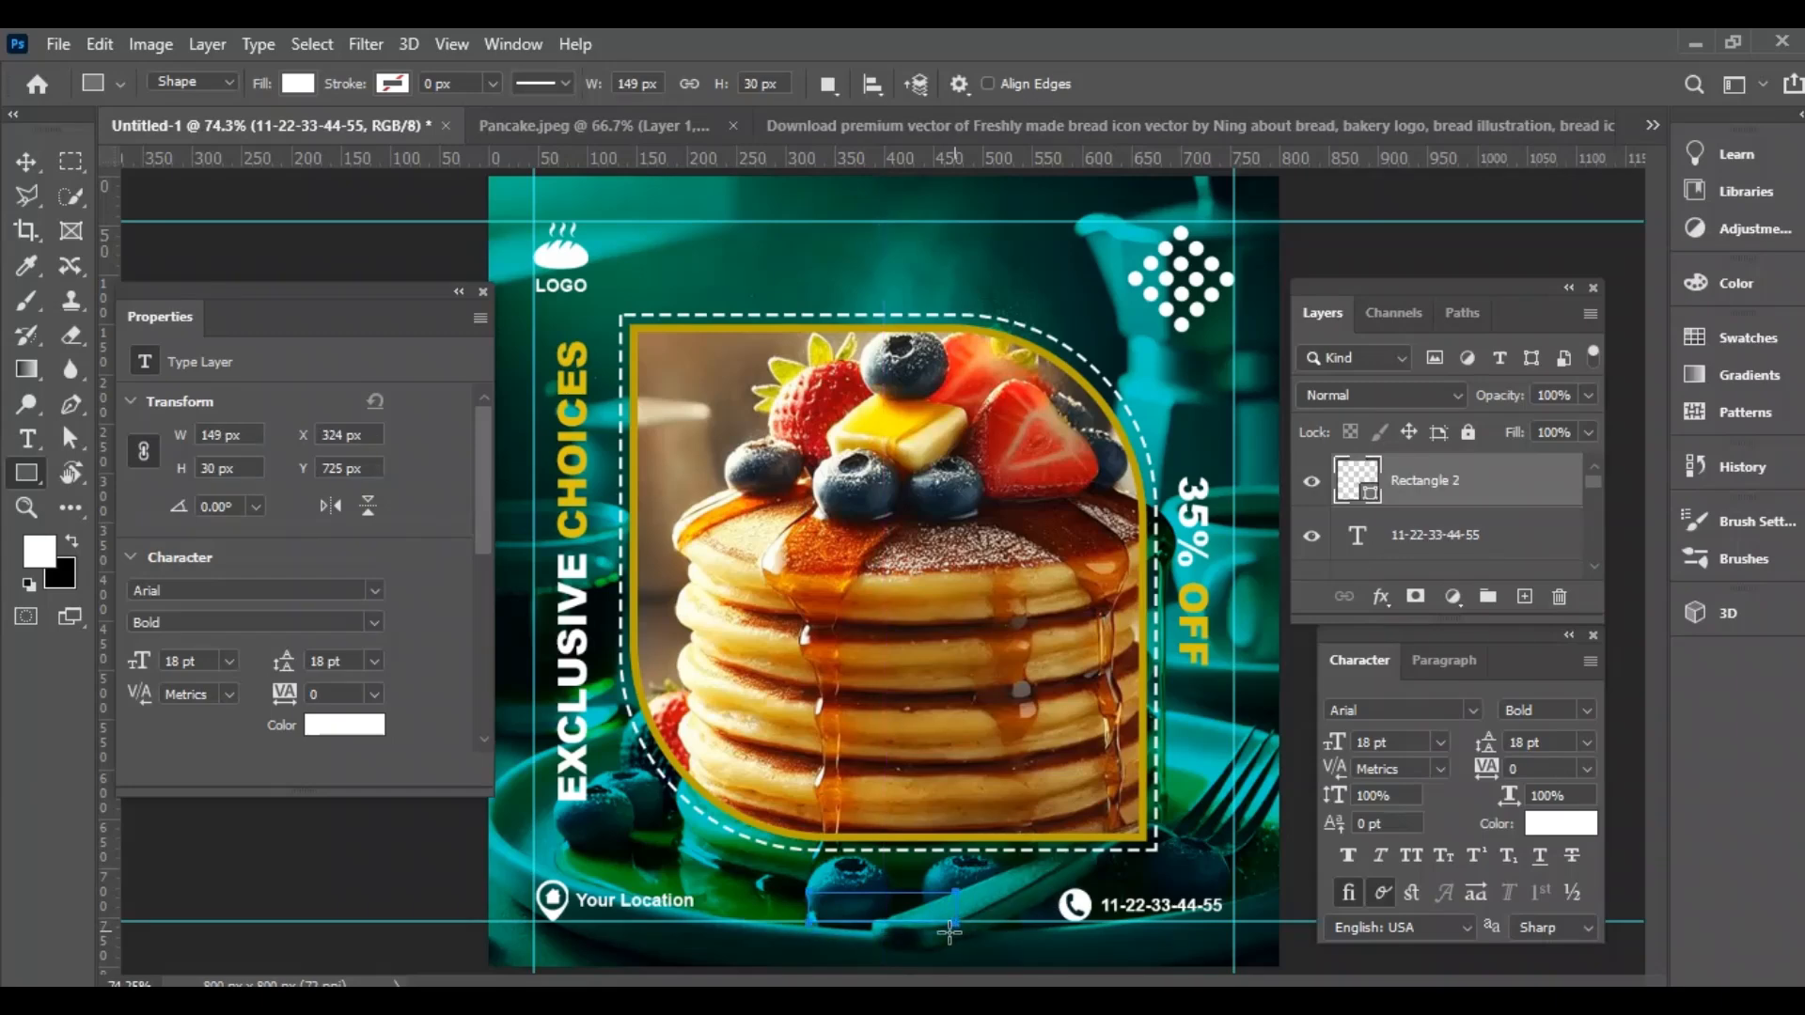
Fill the new rectangle with the yellow sampled from the OFF text and nudge it slightly up within the bottom row.
left_click(482, 293)
key("i")
left_click(1186, 606)
key("alt+Delete")
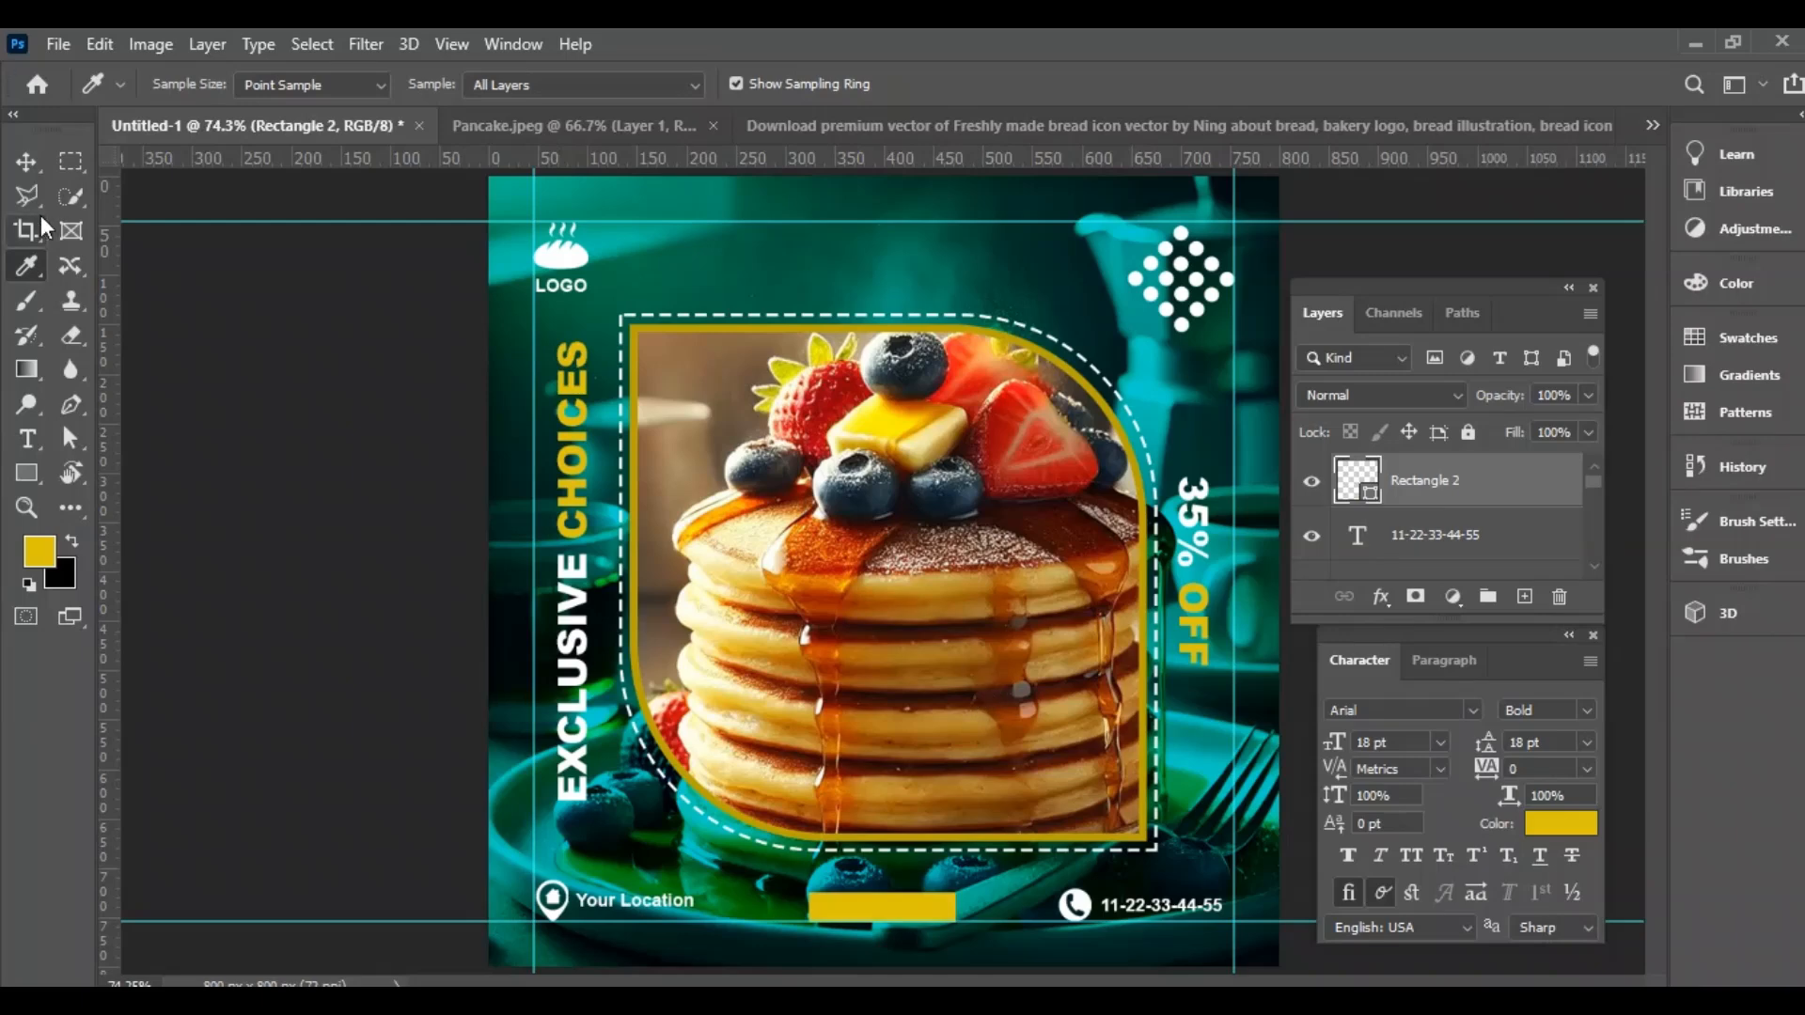
left_click(28, 163)
left_click_drag(871, 910, 876, 908)
Try to center the yellow rectangle horizontally on the teal color layer, Layer 2.
left_click(1253, 610)
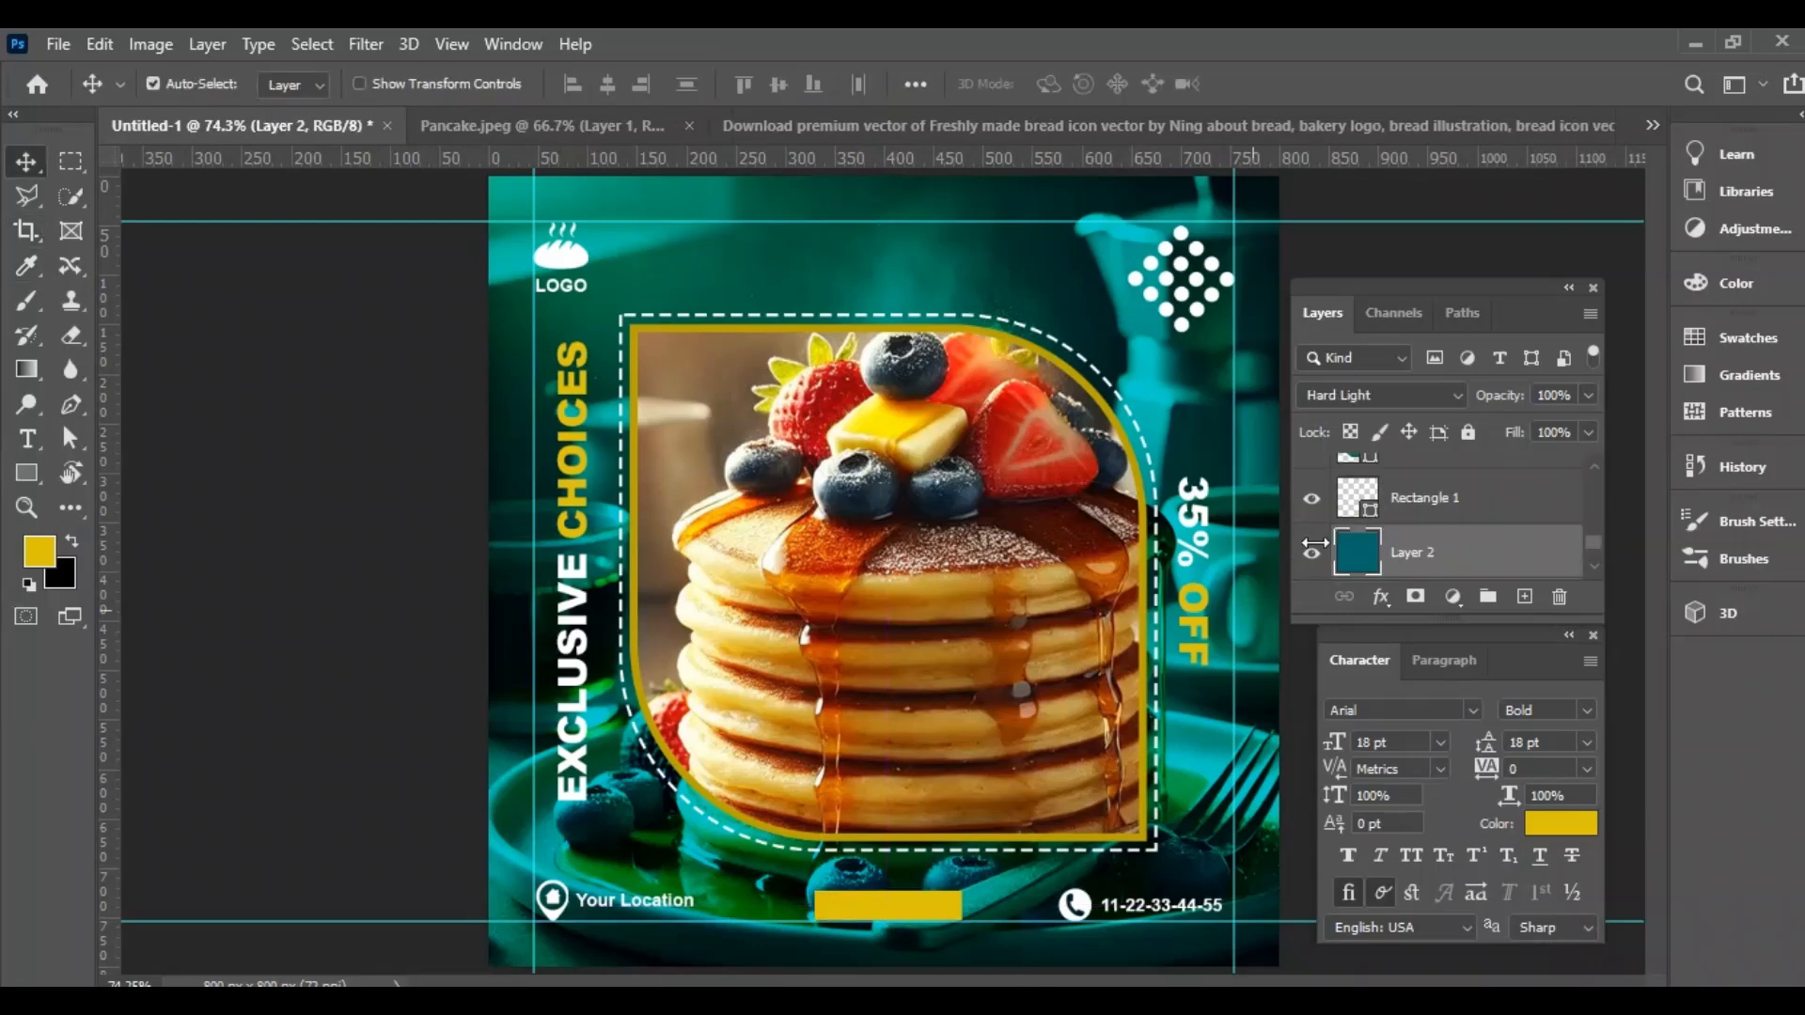
scroll(1410, 534, "up", 8)
left_click(1439, 500, "ctrl")
left_click(607, 83)
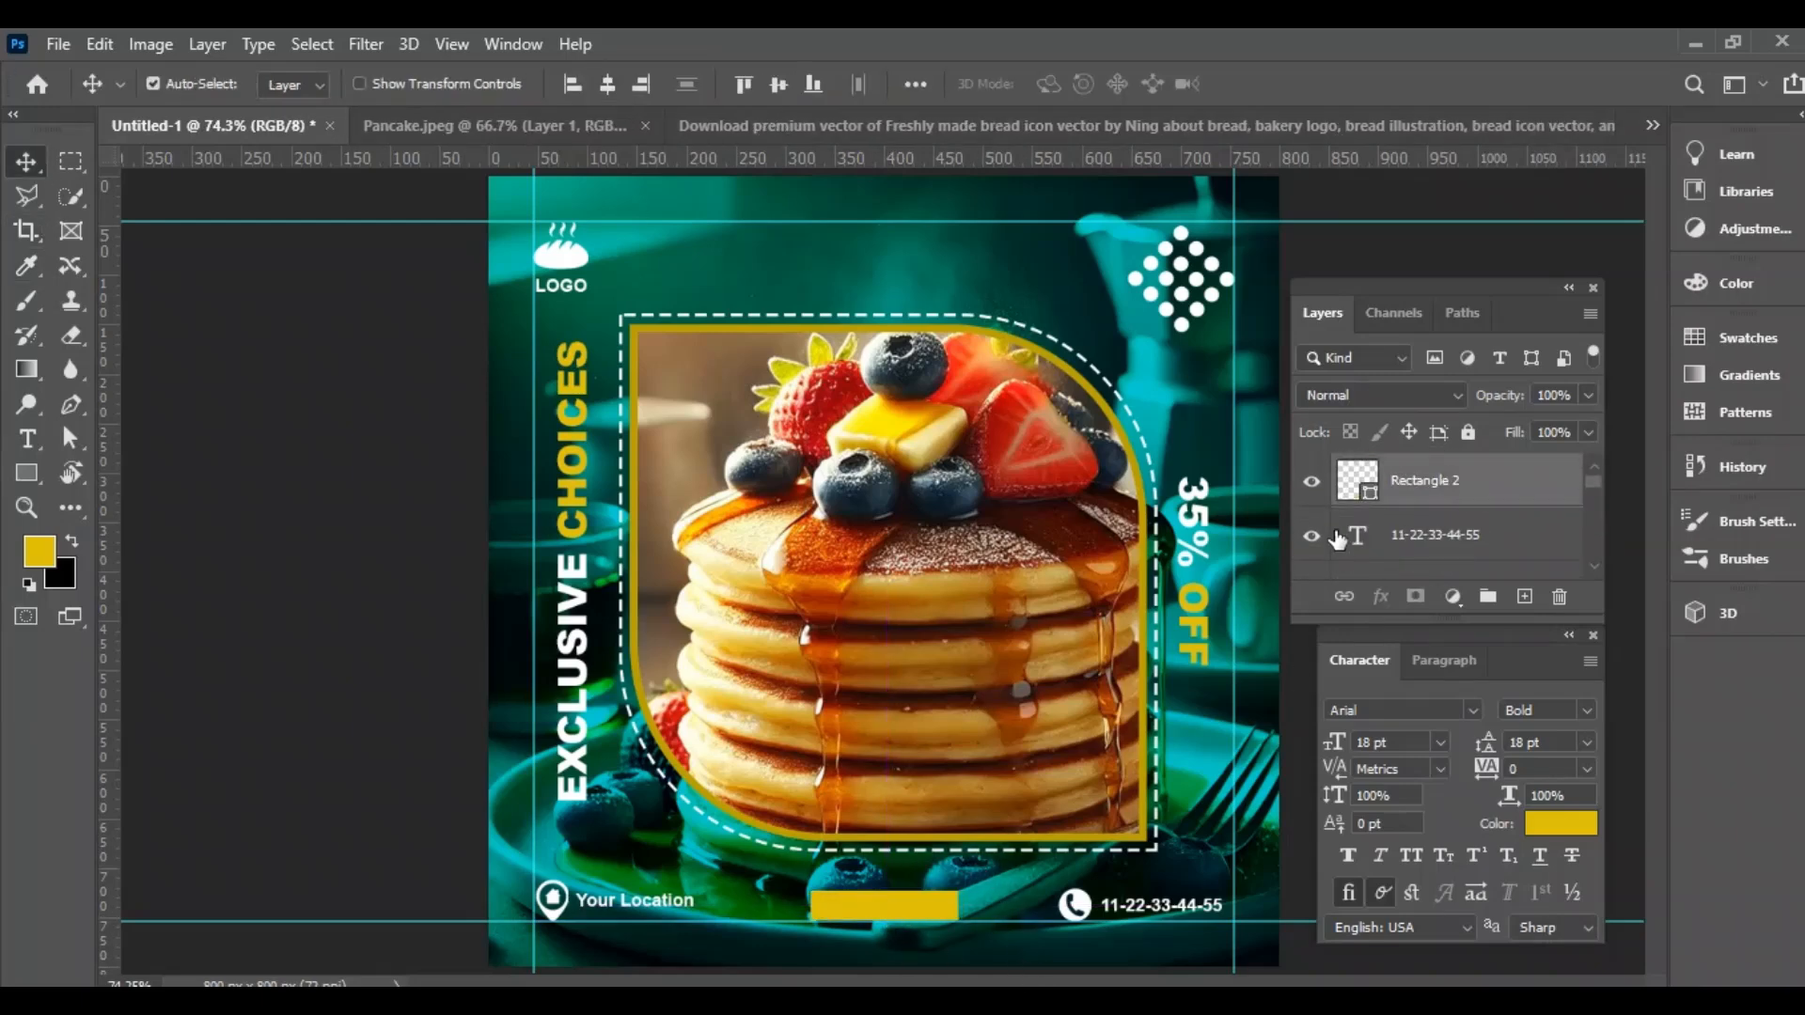
Stretch the yellow rectangle slightly taller by raising its upper edge.
left_click(1419, 498)
key("ctrl+t")
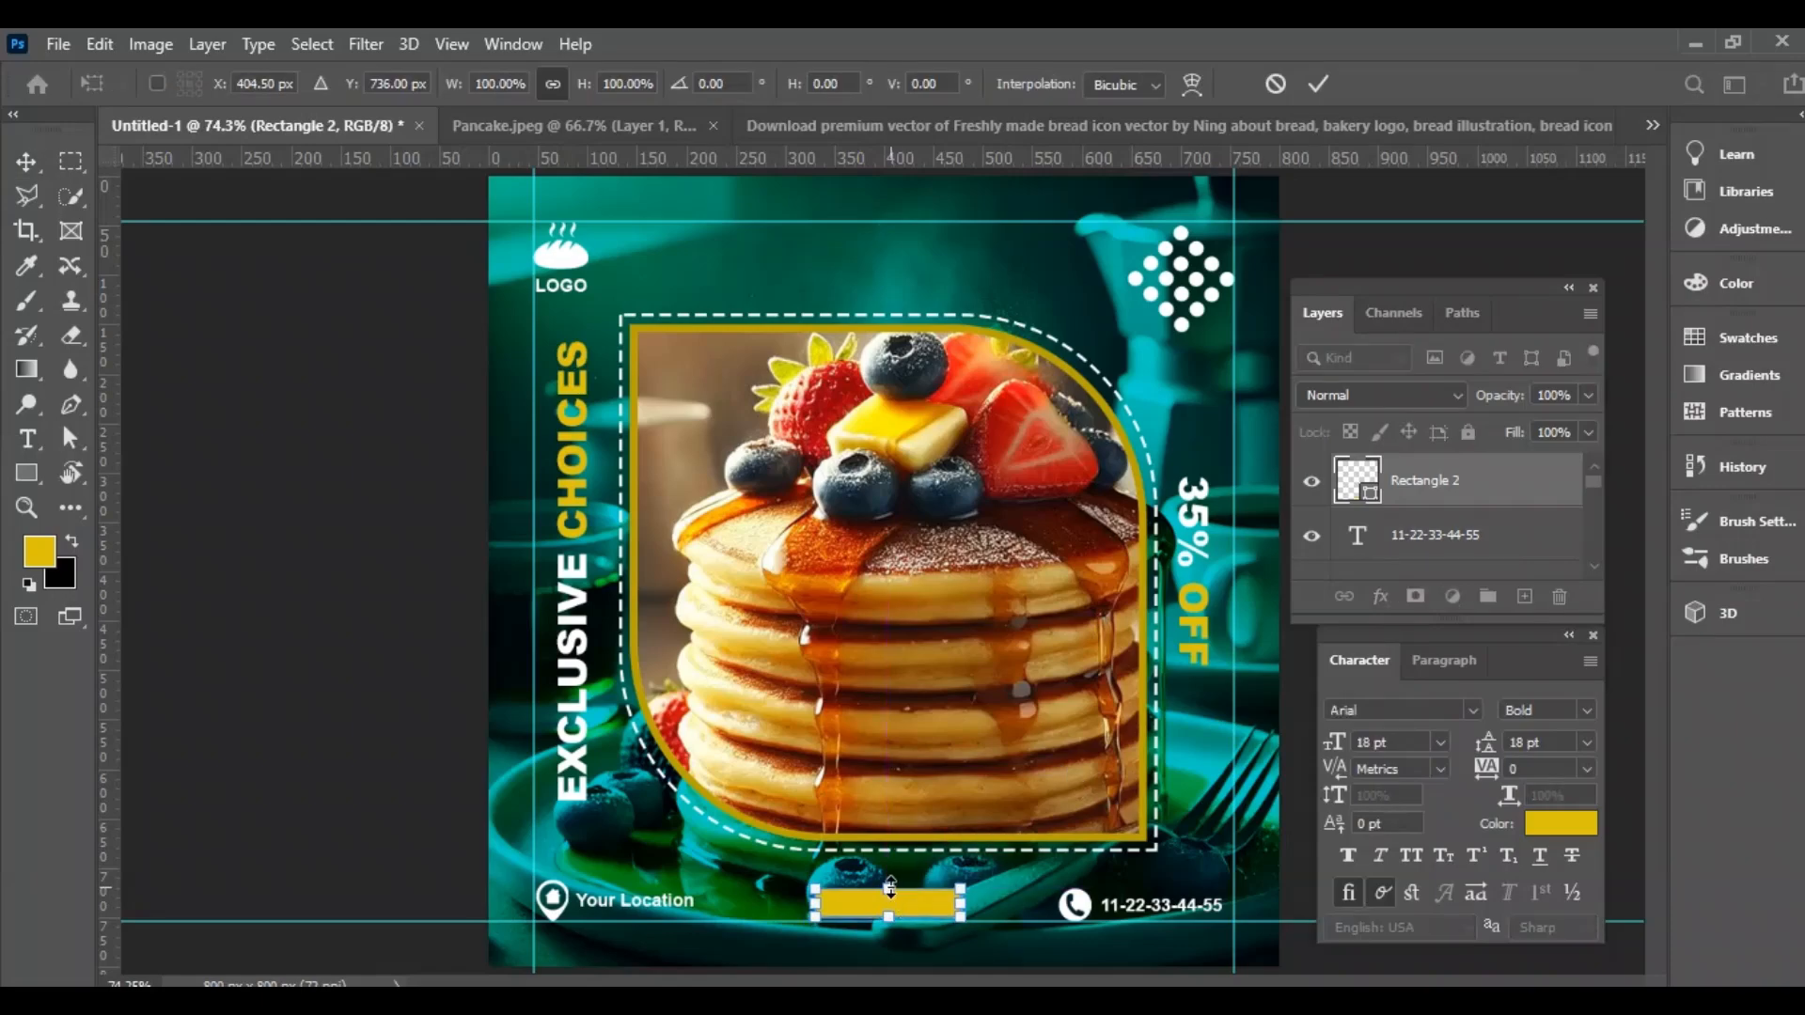
left_click_drag(891, 887, 891, 878)
left_click(1177, 948)
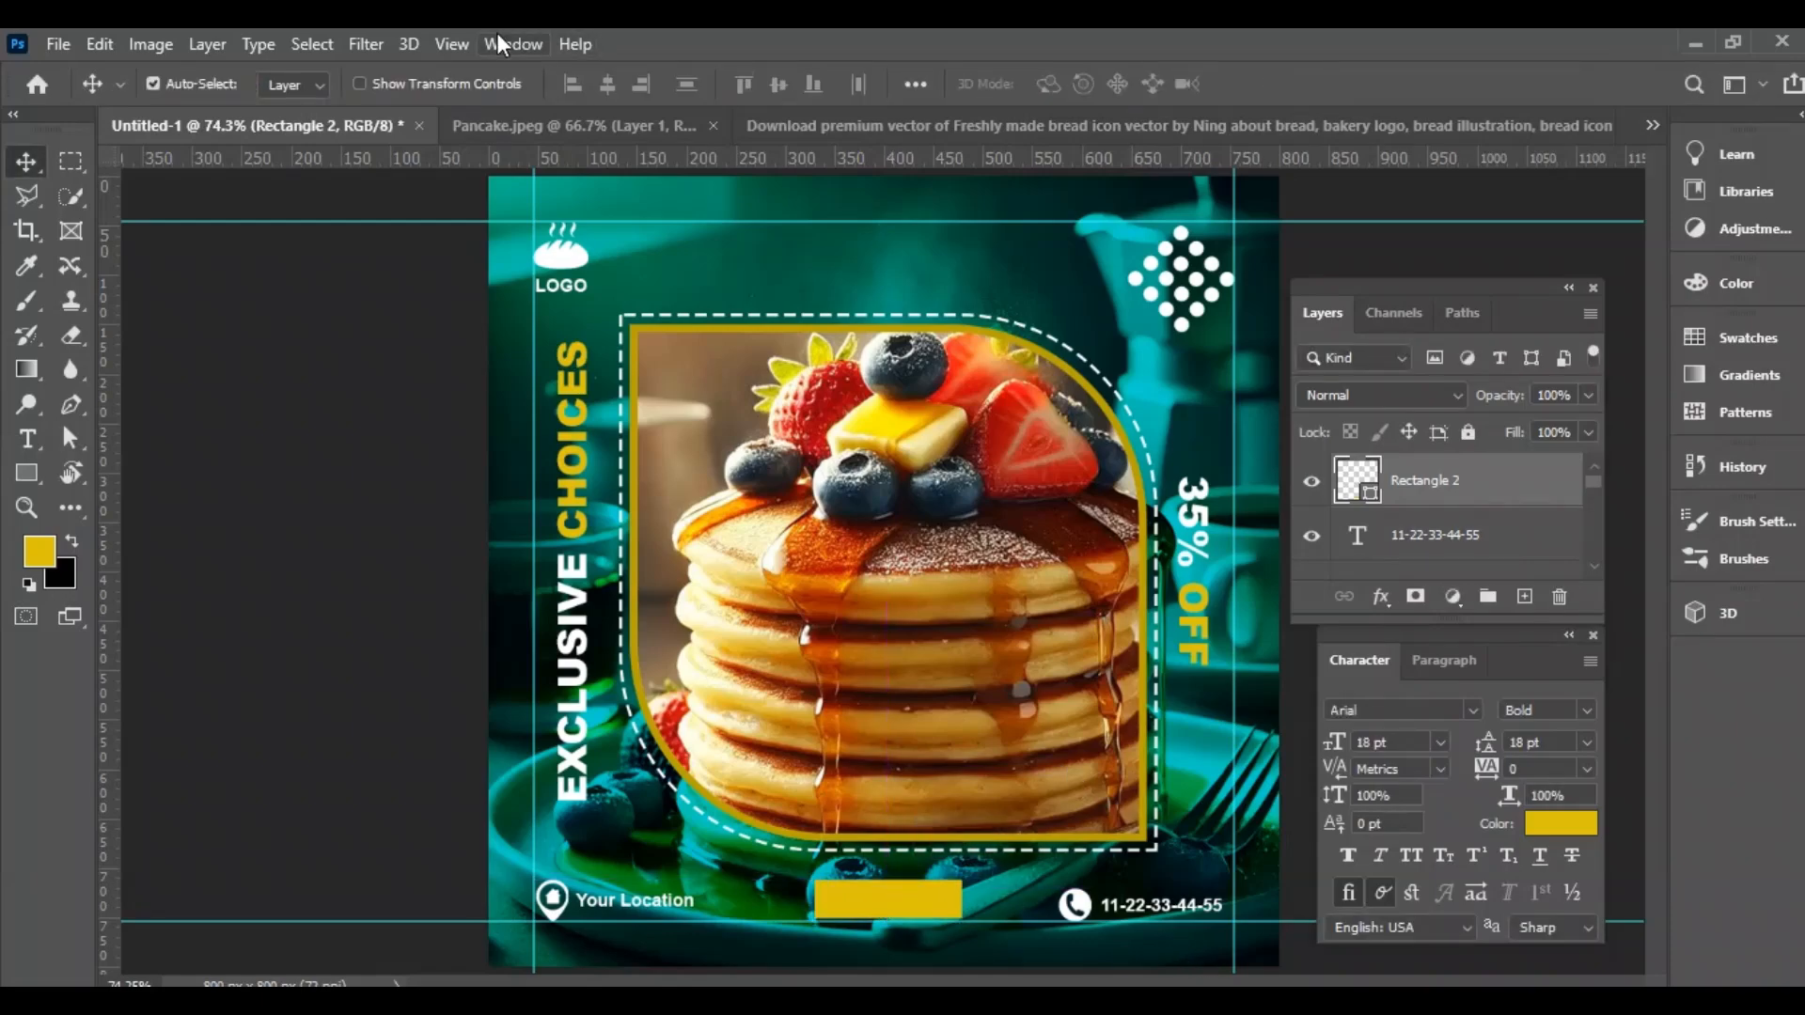
Round all corners of the yellow rectangle fully into a pill-shaped button.
left_click(502, 44)
left_click(621, 882)
left_click_drag(145, 588, 367, 587)
left_click(483, 291)
Align the yellow button with the full-canvas Layer 2 on their horizontal centers.
left_click(732, 962)
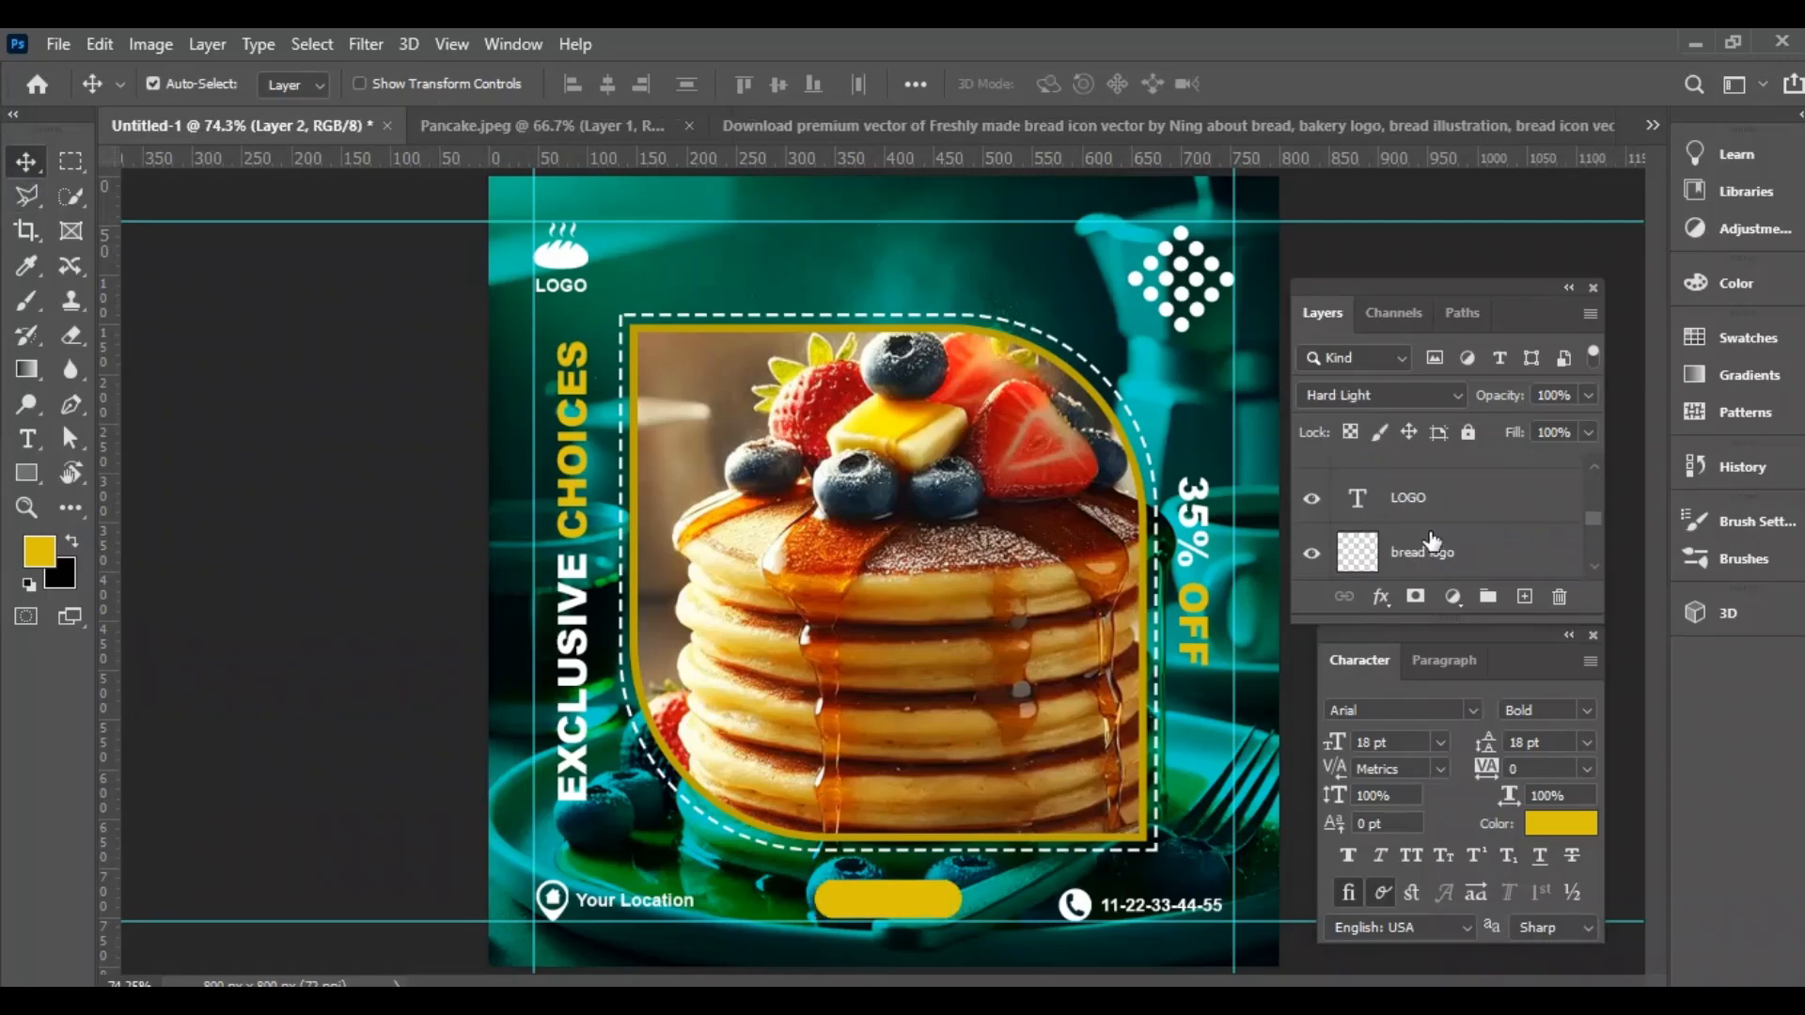
scroll(1430, 541, "up", 5)
left_click(1450, 478)
left_click(958, 248, "ctrl")
scroll(1468, 498, "up", 5)
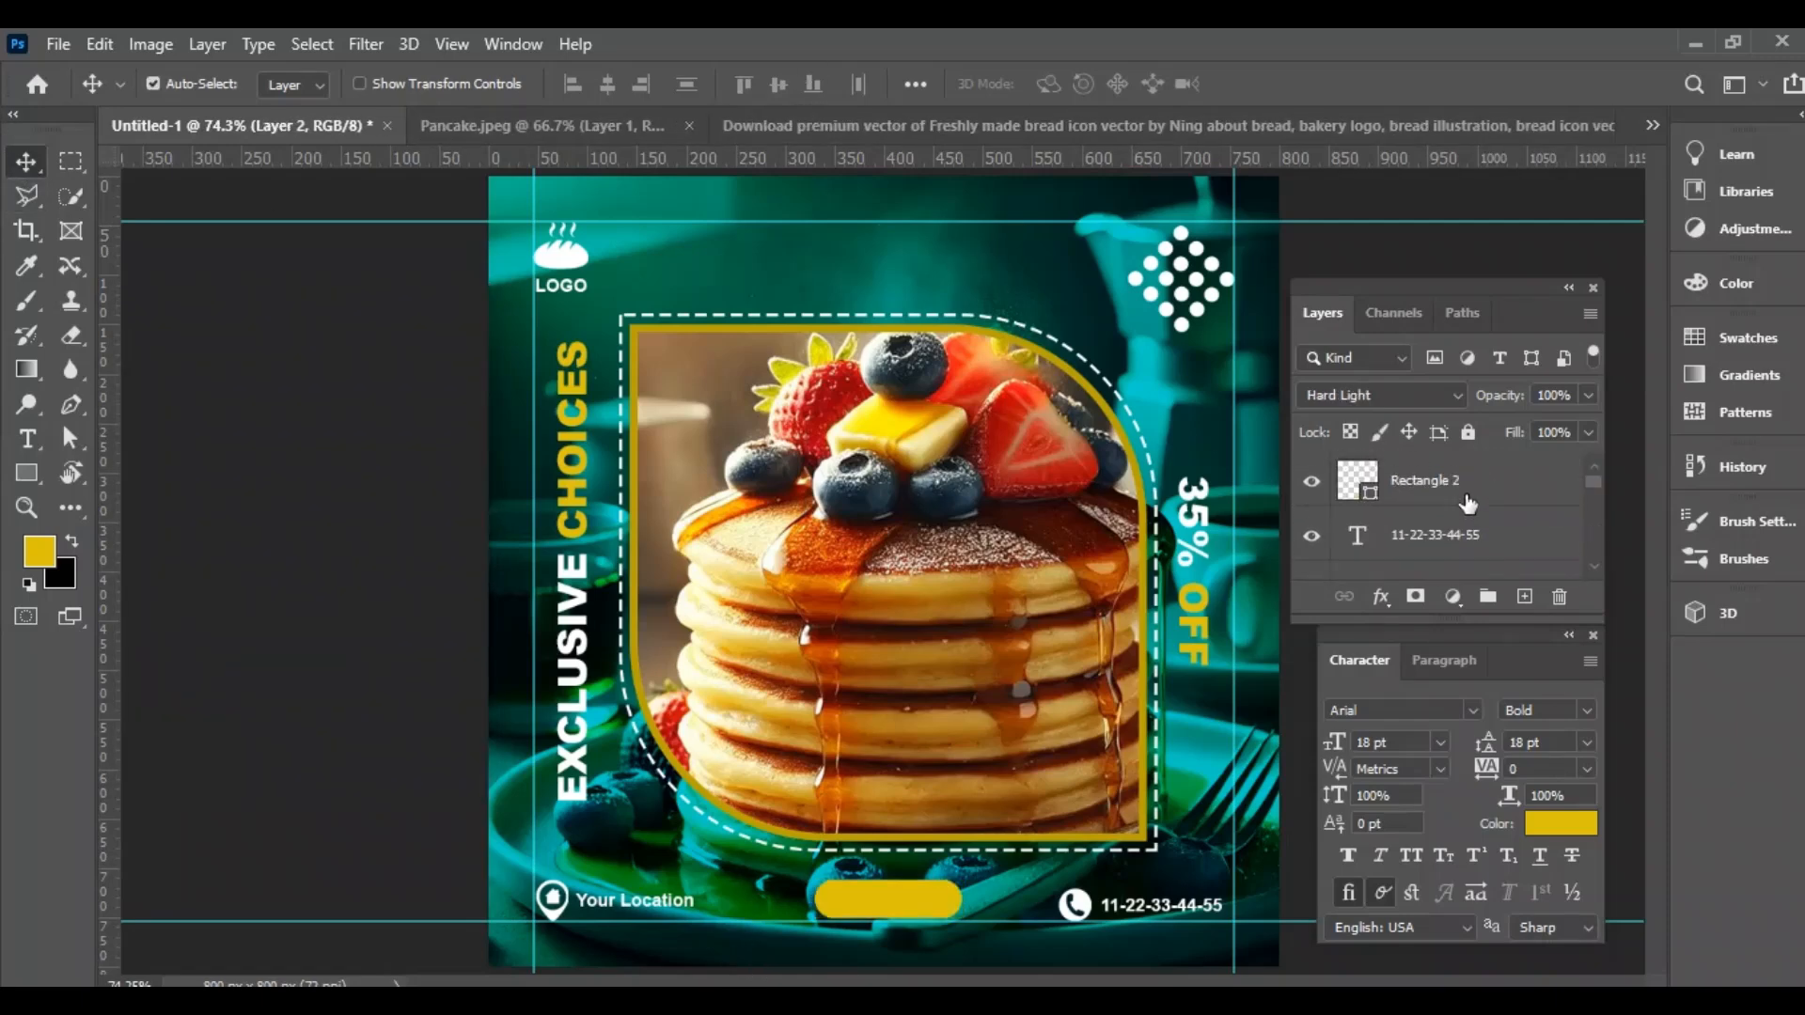
left_click(1468, 495, "ctrl")
left_click(609, 91)
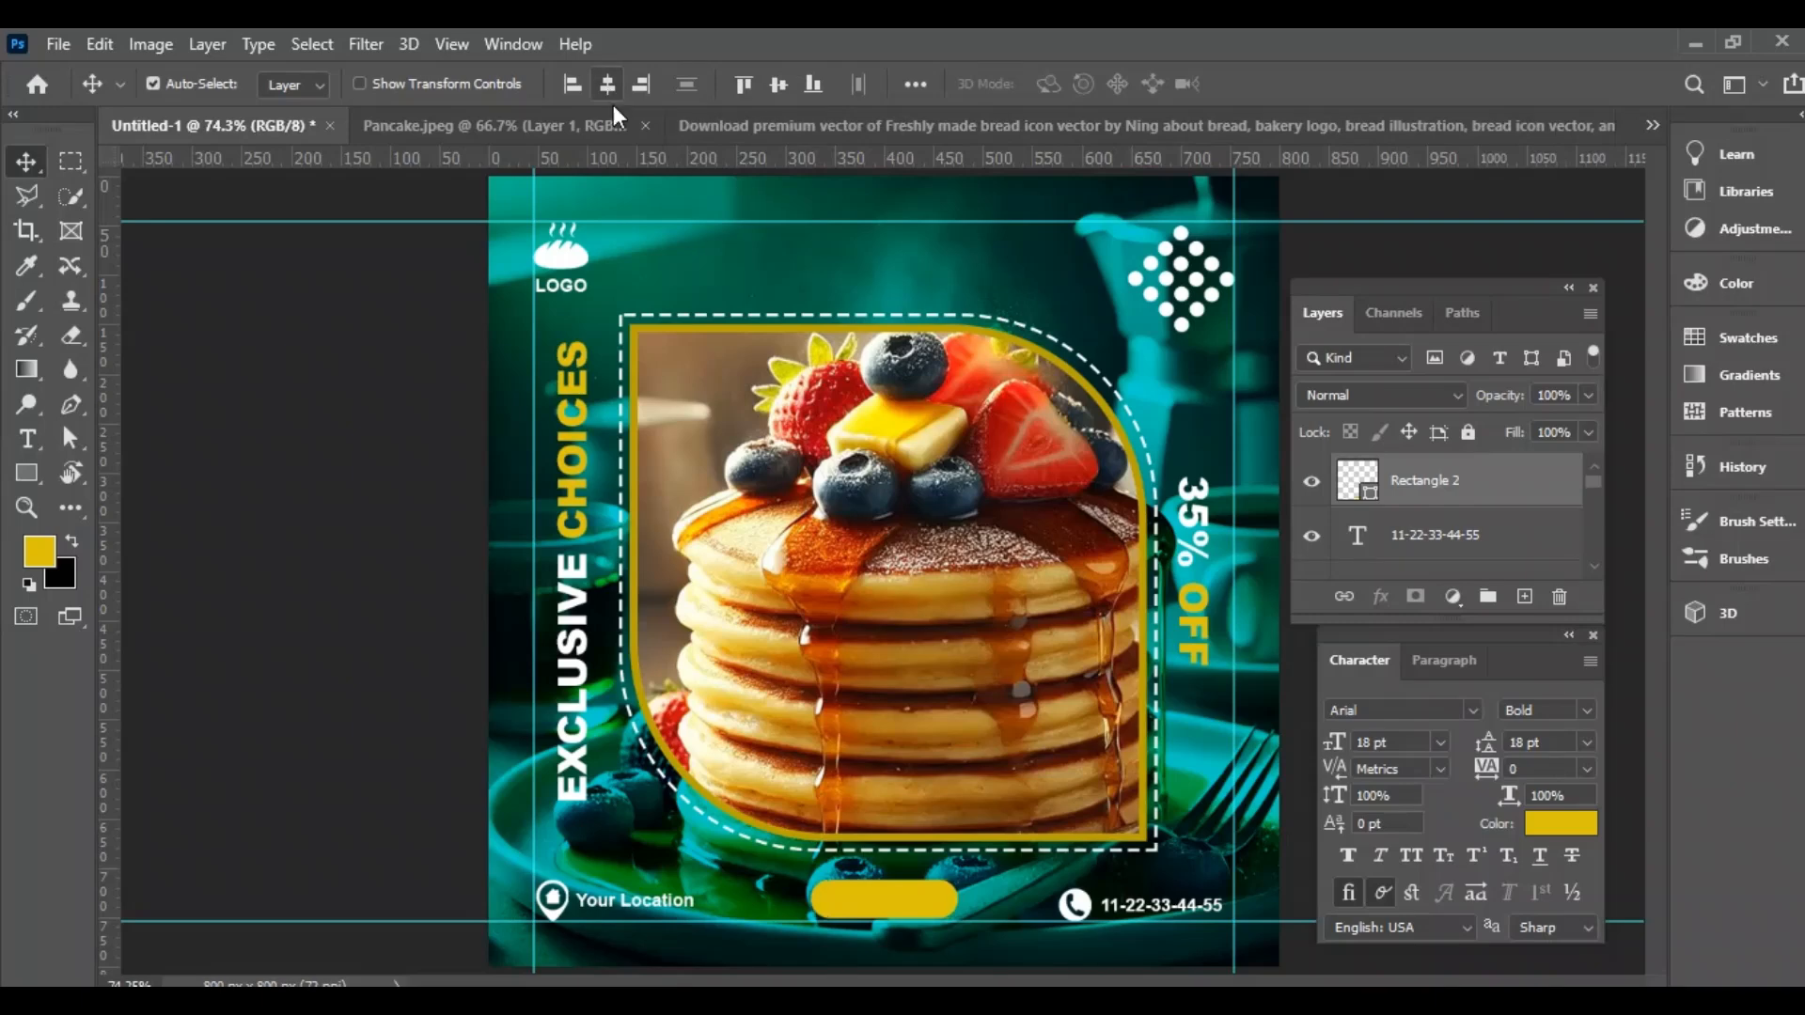
left_click(1423, 483)
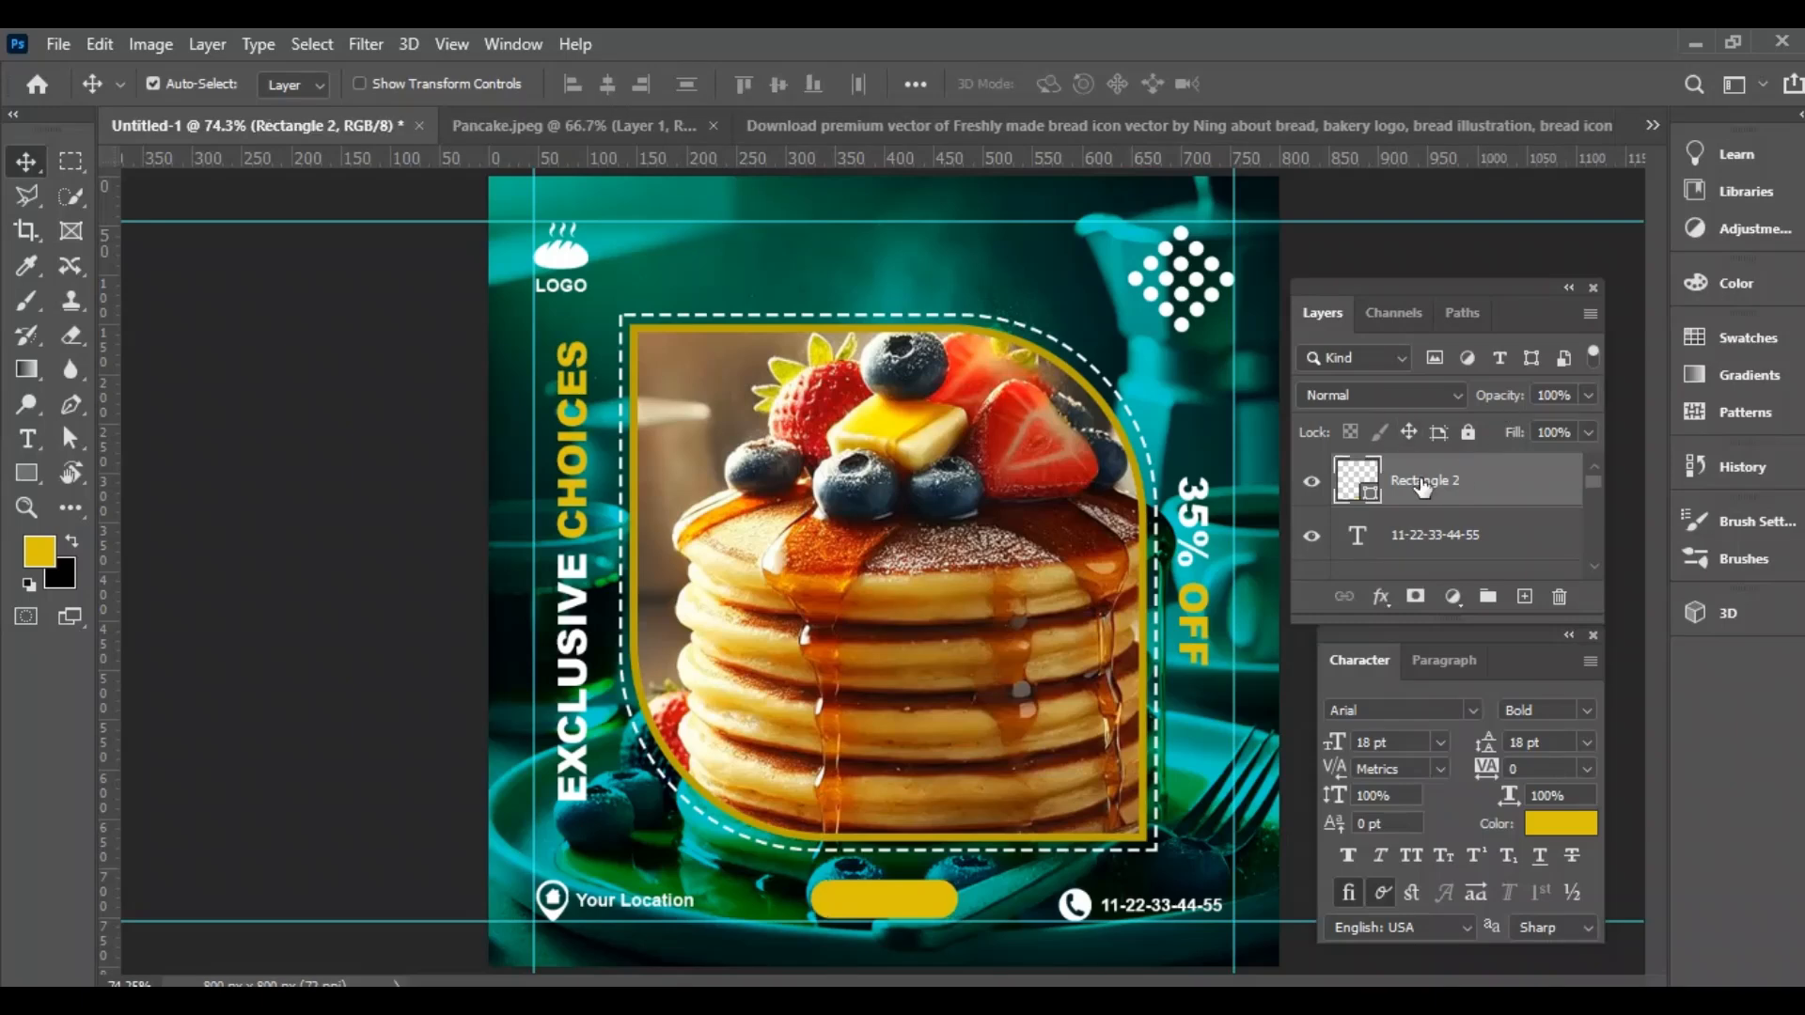
Duplicate the phone number text onto the yellow button, place the copy above the button's layer and change its wording to ORDER NOW.
left_click(1135, 919, "shift")
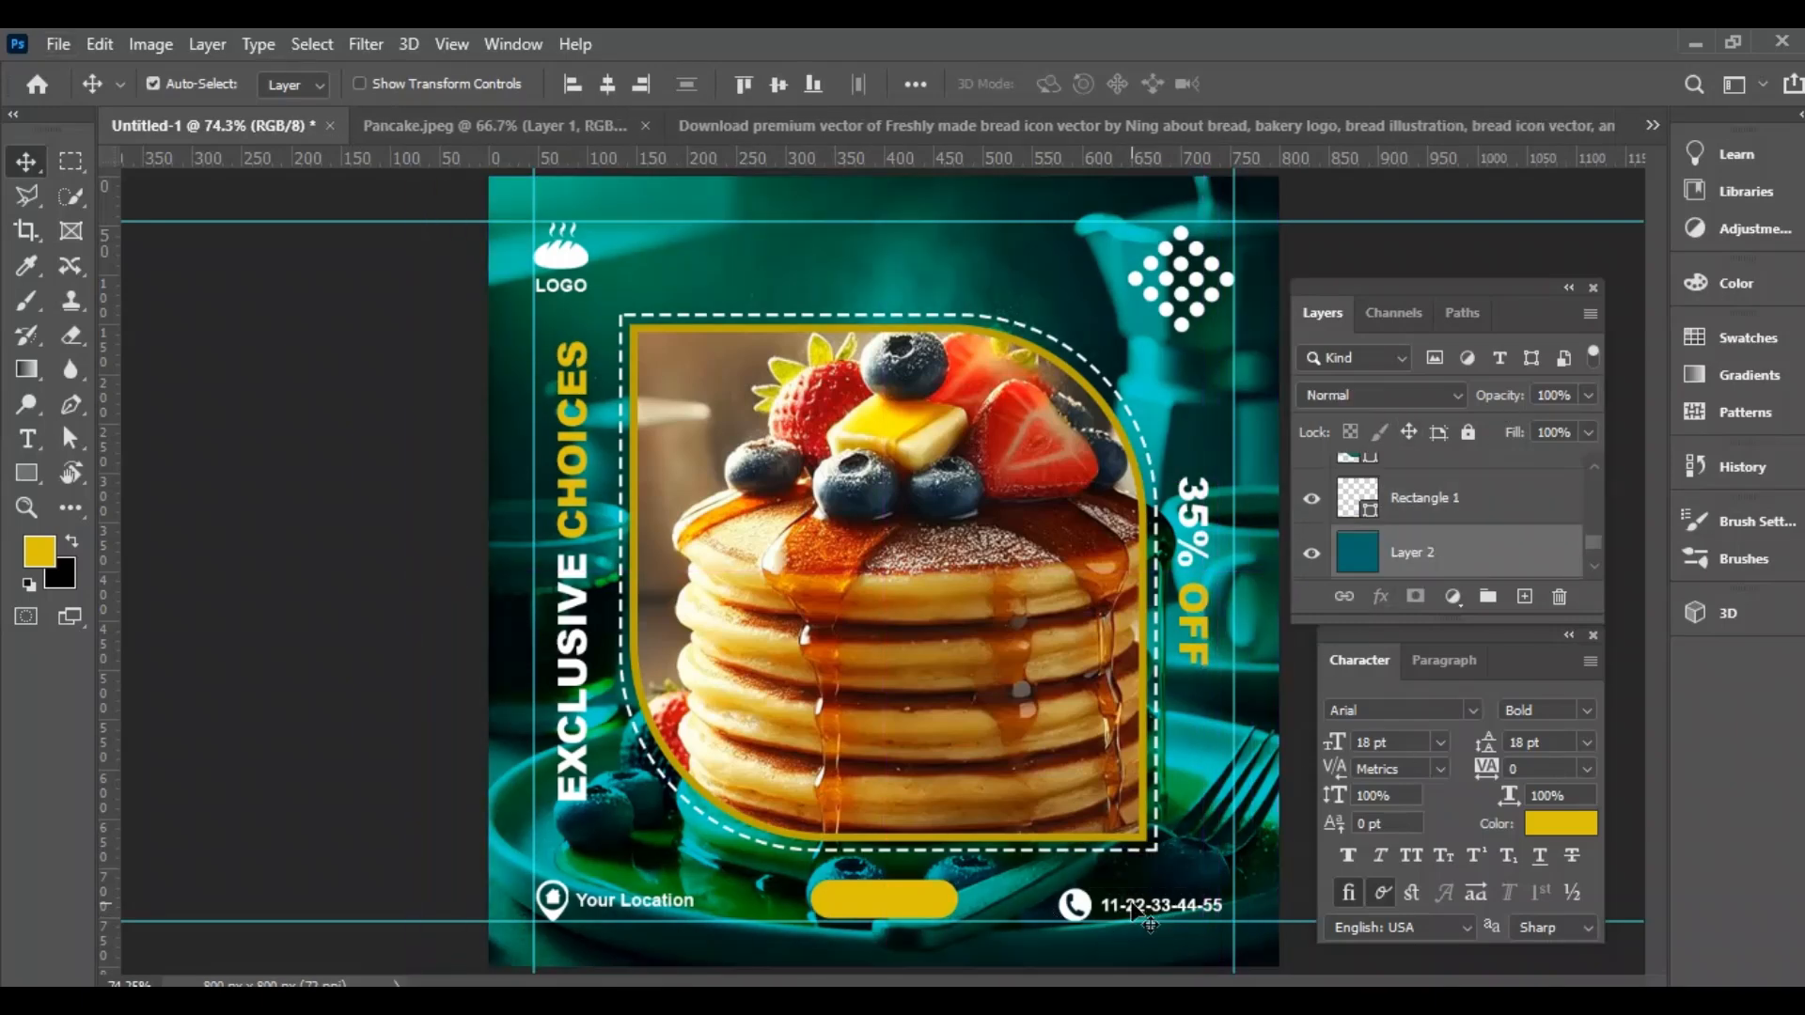
scroll(1433, 528, "up", 5)
left_click(1447, 545)
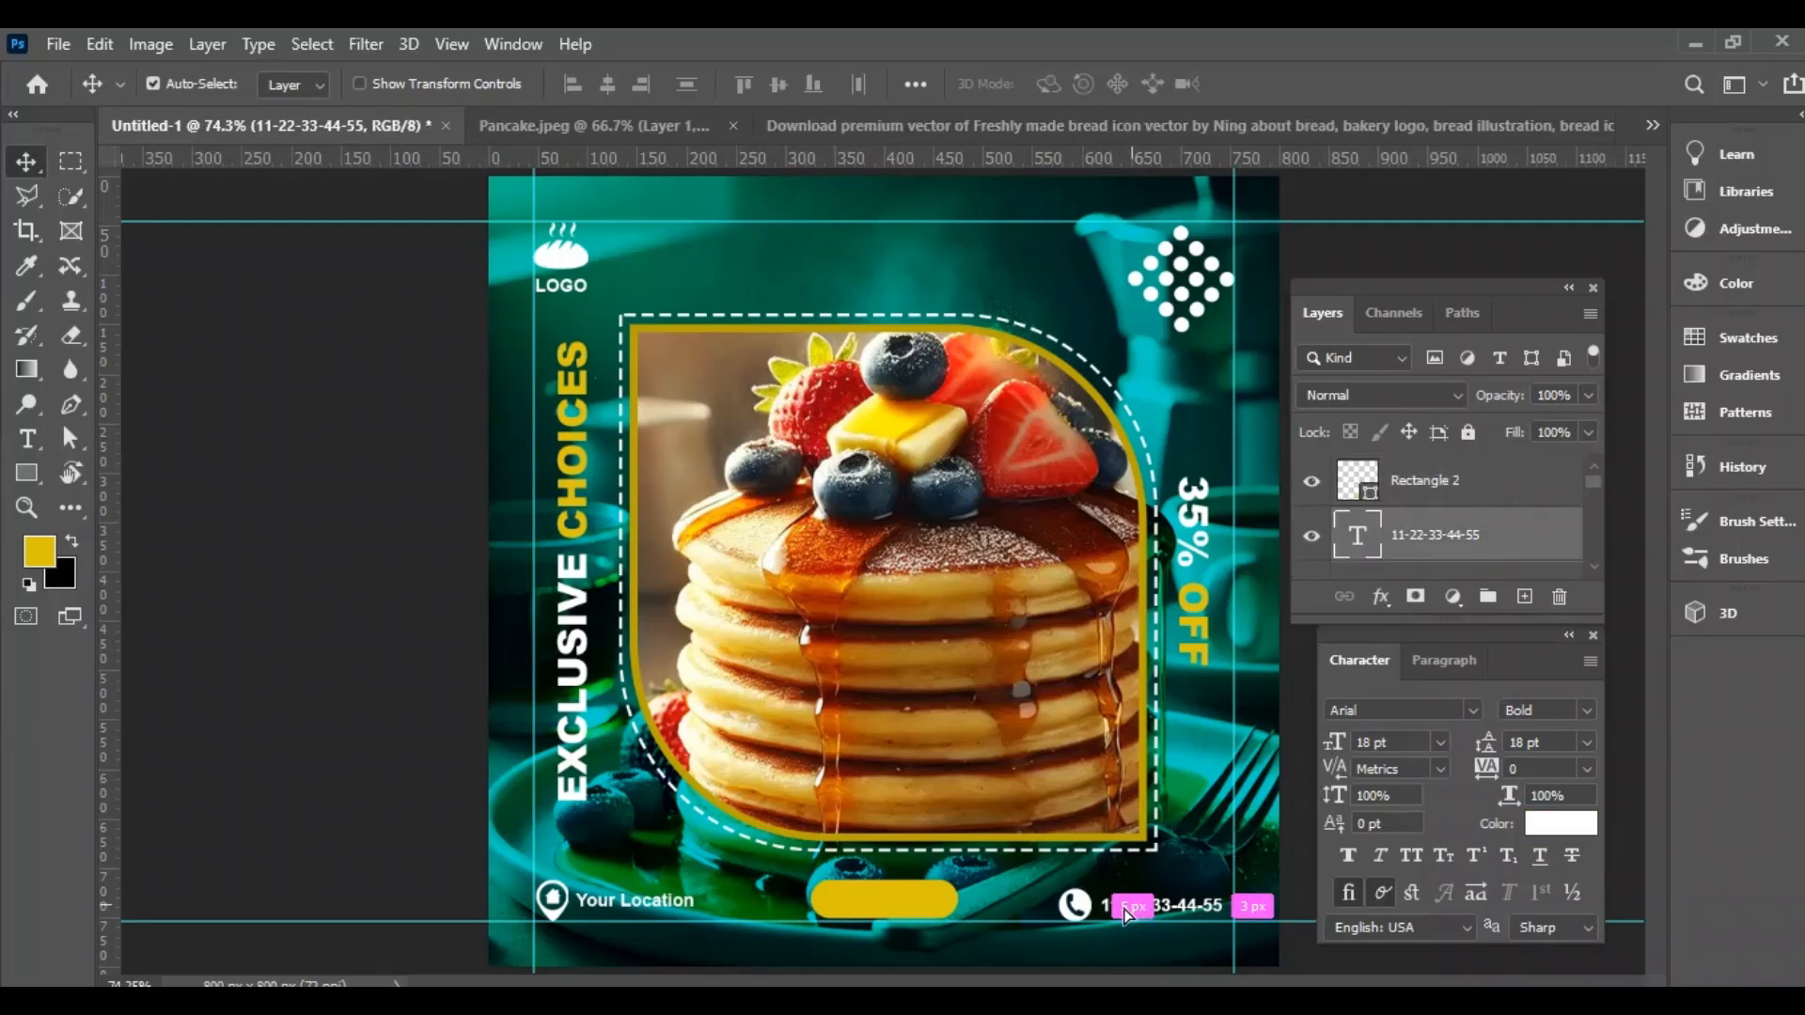
left_click_drag(1072, 905, 855, 904)
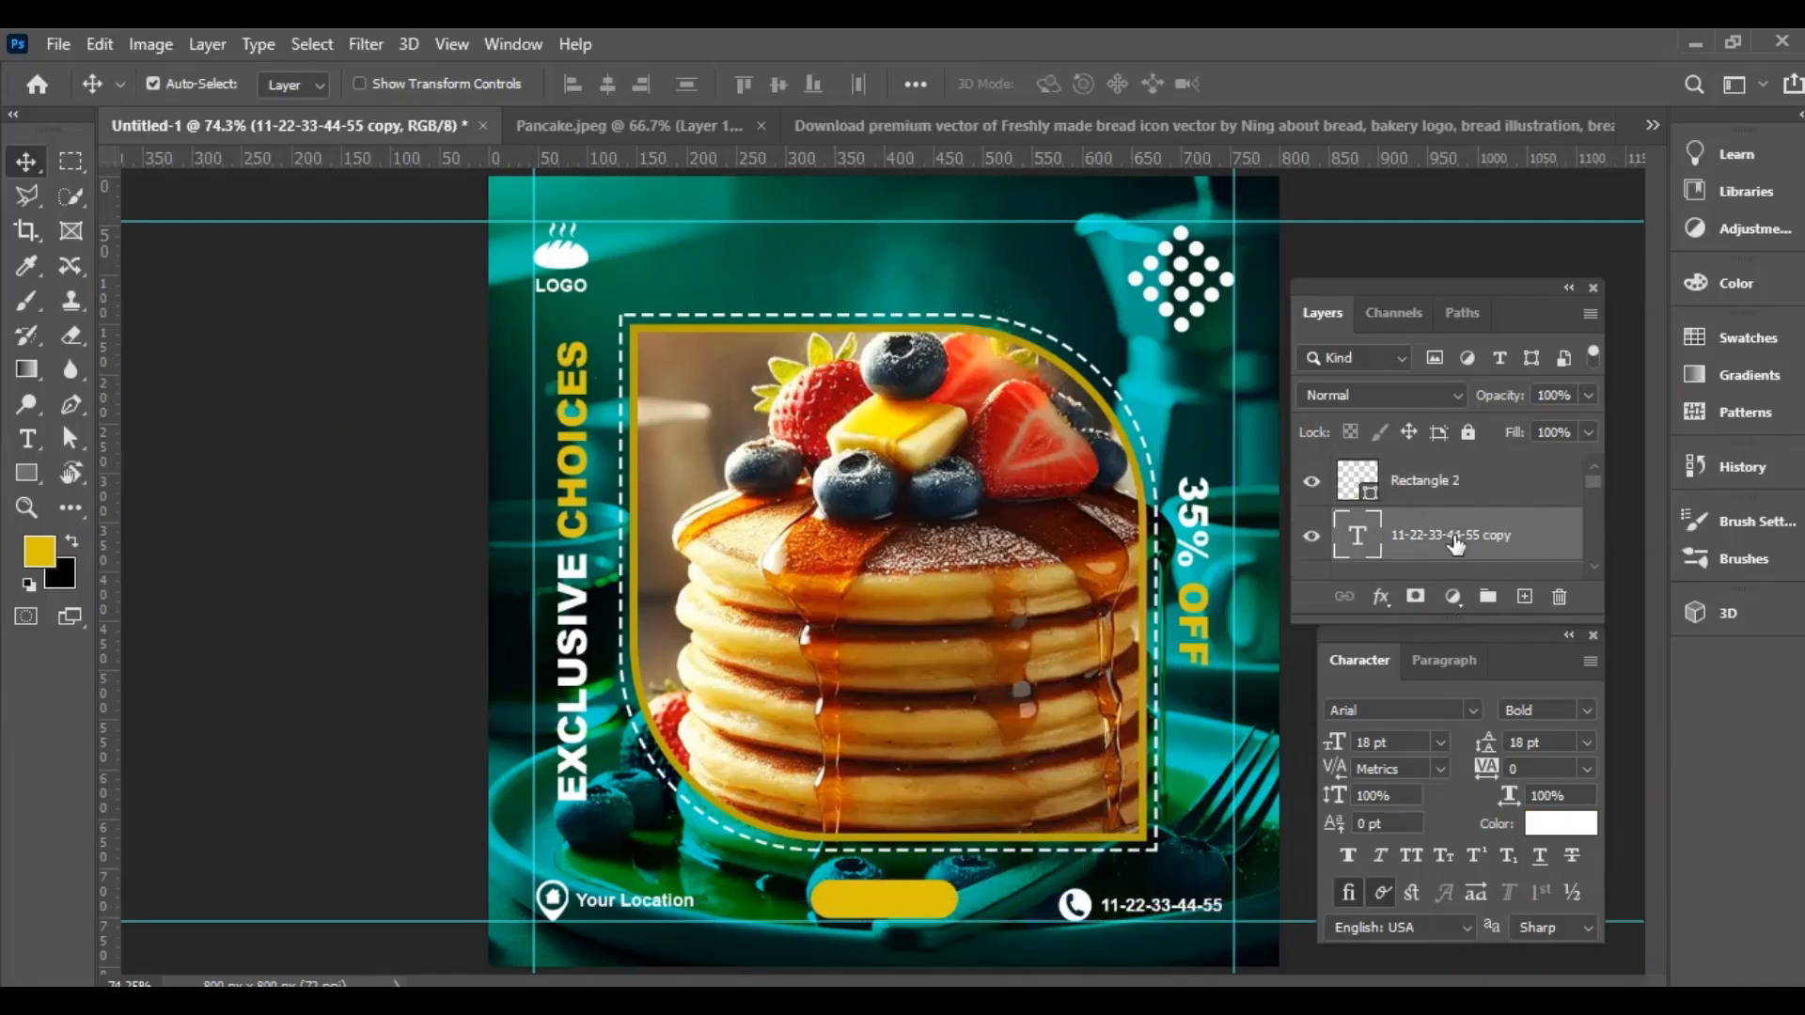
double_click(958, 902)
type("ORDER NO")
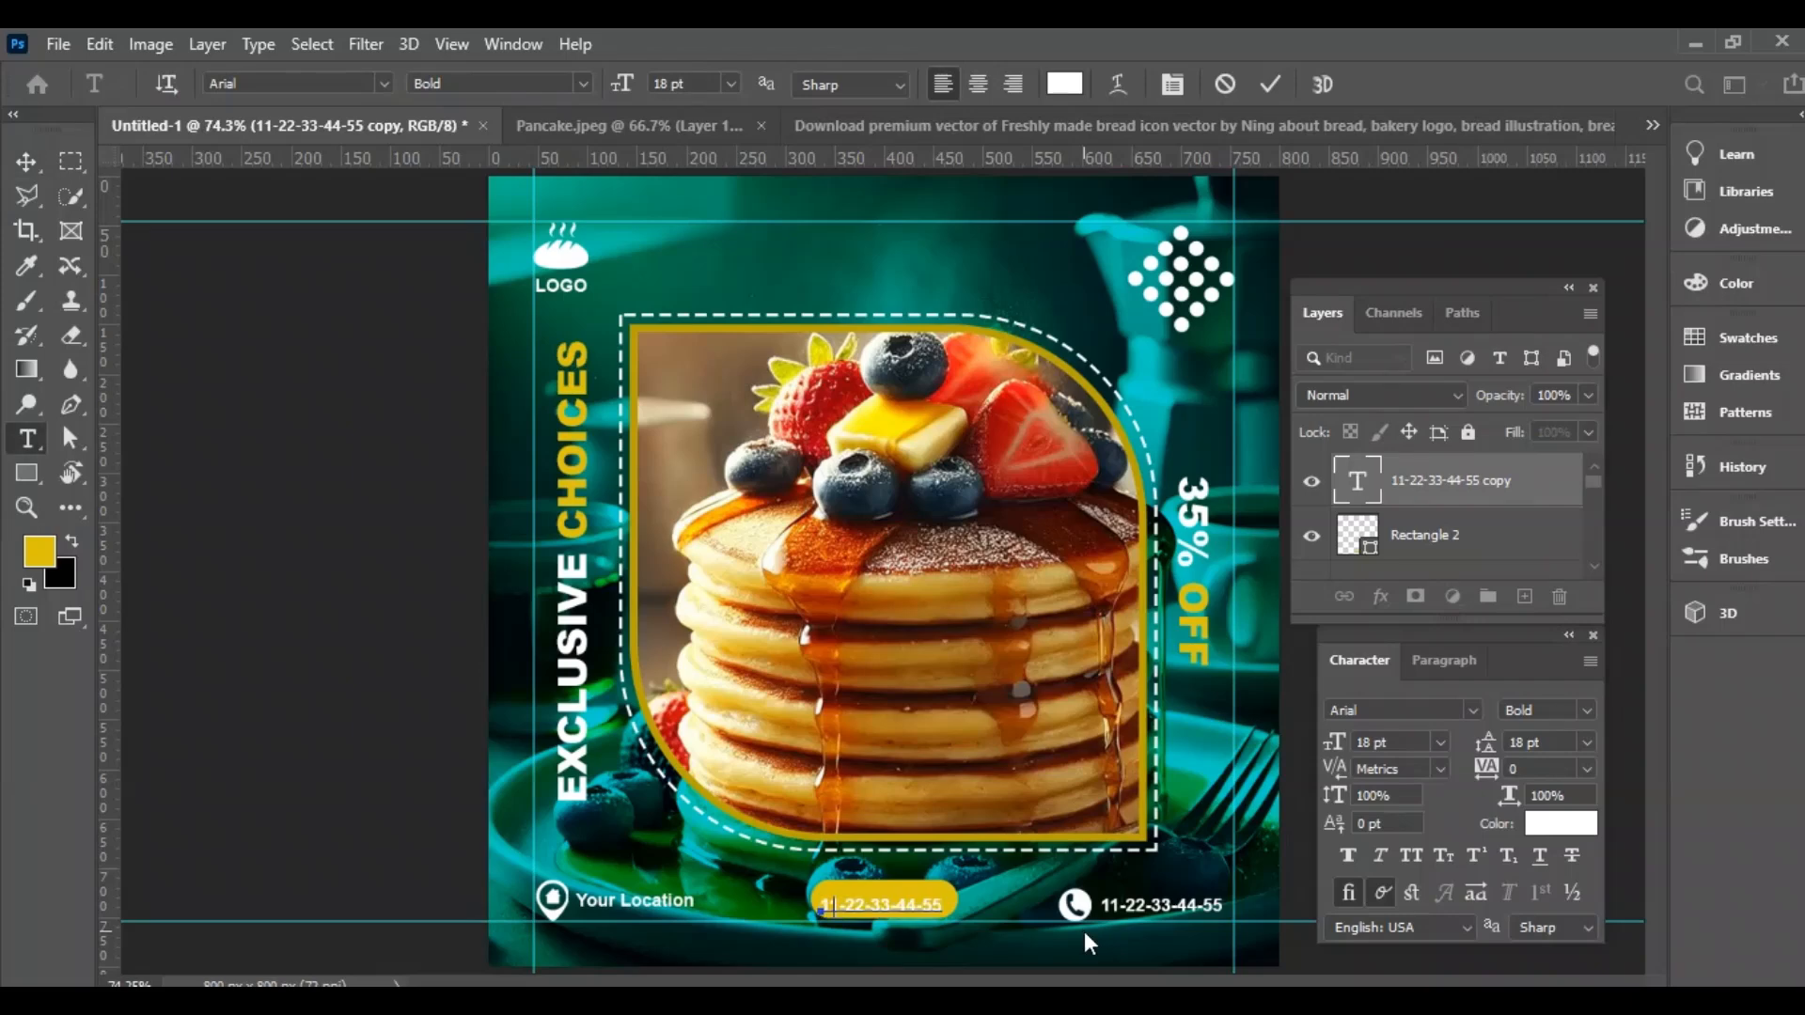
type("W")
left_click(26, 162)
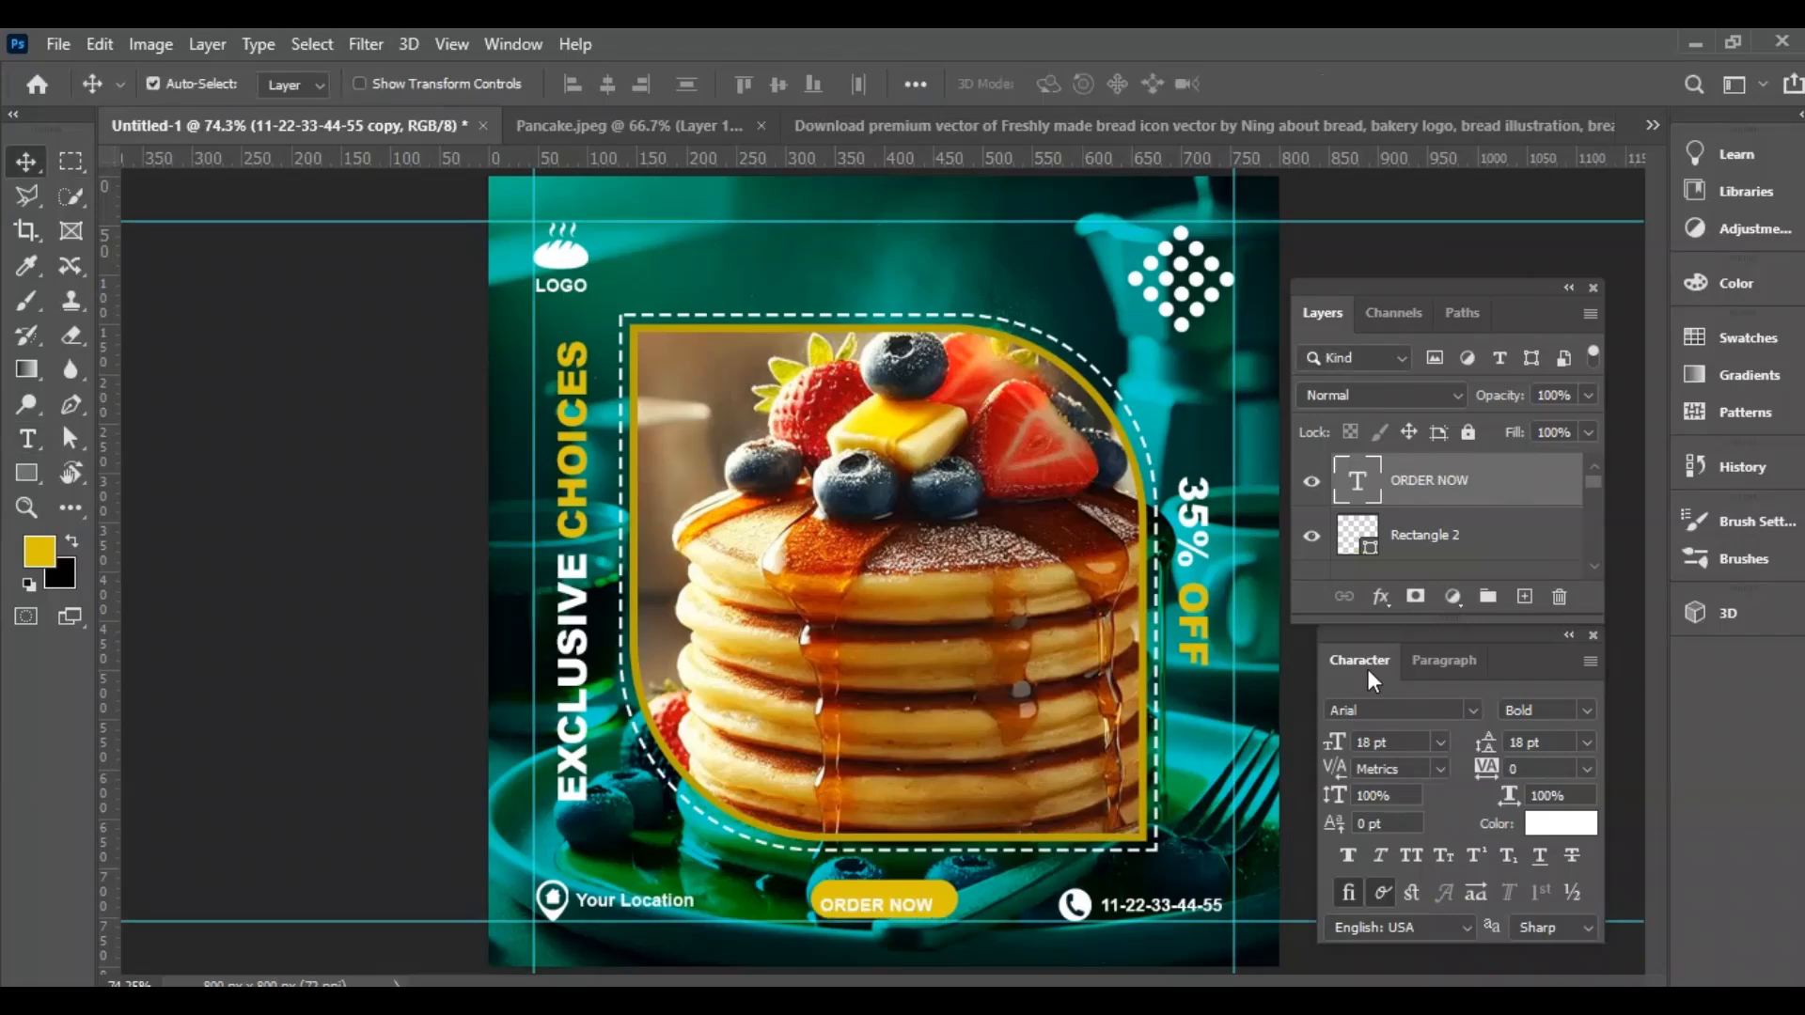
Set the ORDER NOW text to Arial Black and center it horizontally and vertically on the yellow button.
left_click(1546, 710)
left_click(1551, 906)
left_click(1464, 544, "ctrl")
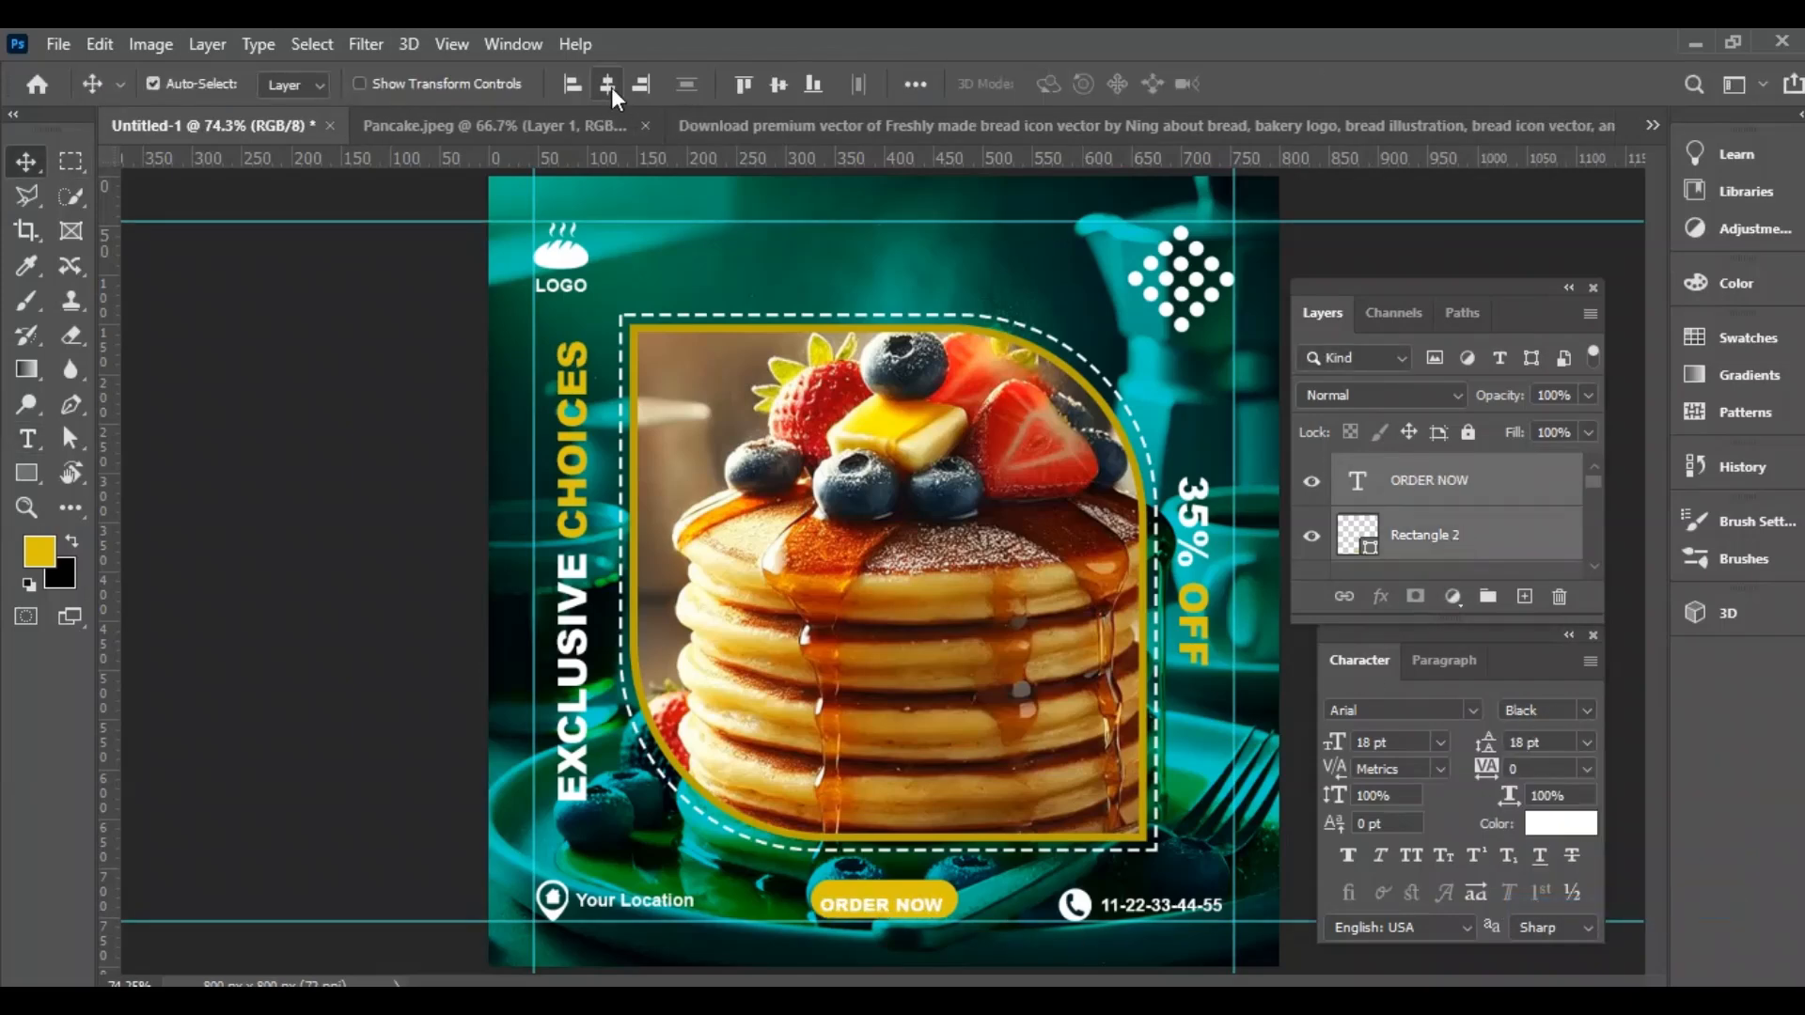
left_click(608, 83)
left_click(778, 83)
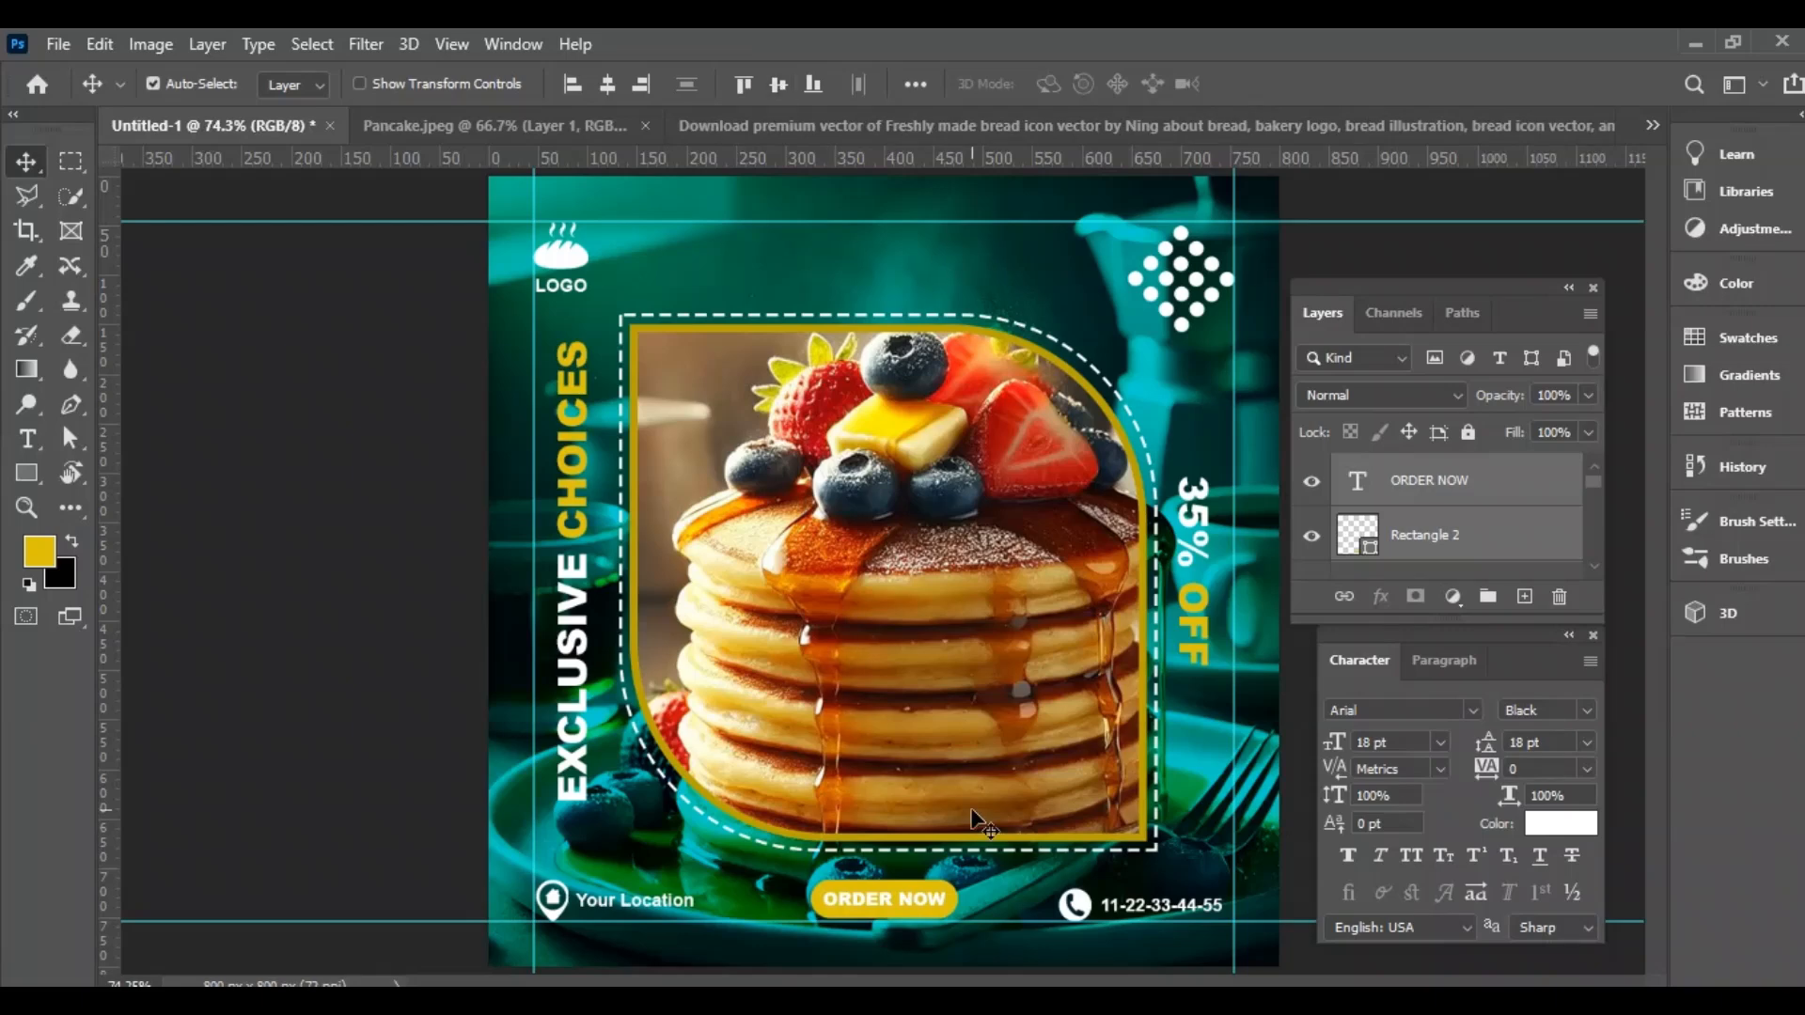
Close the floating Layers and Character panels to clear the view of the finished post.
left_click(1493, 505)
left_click(1592, 287)
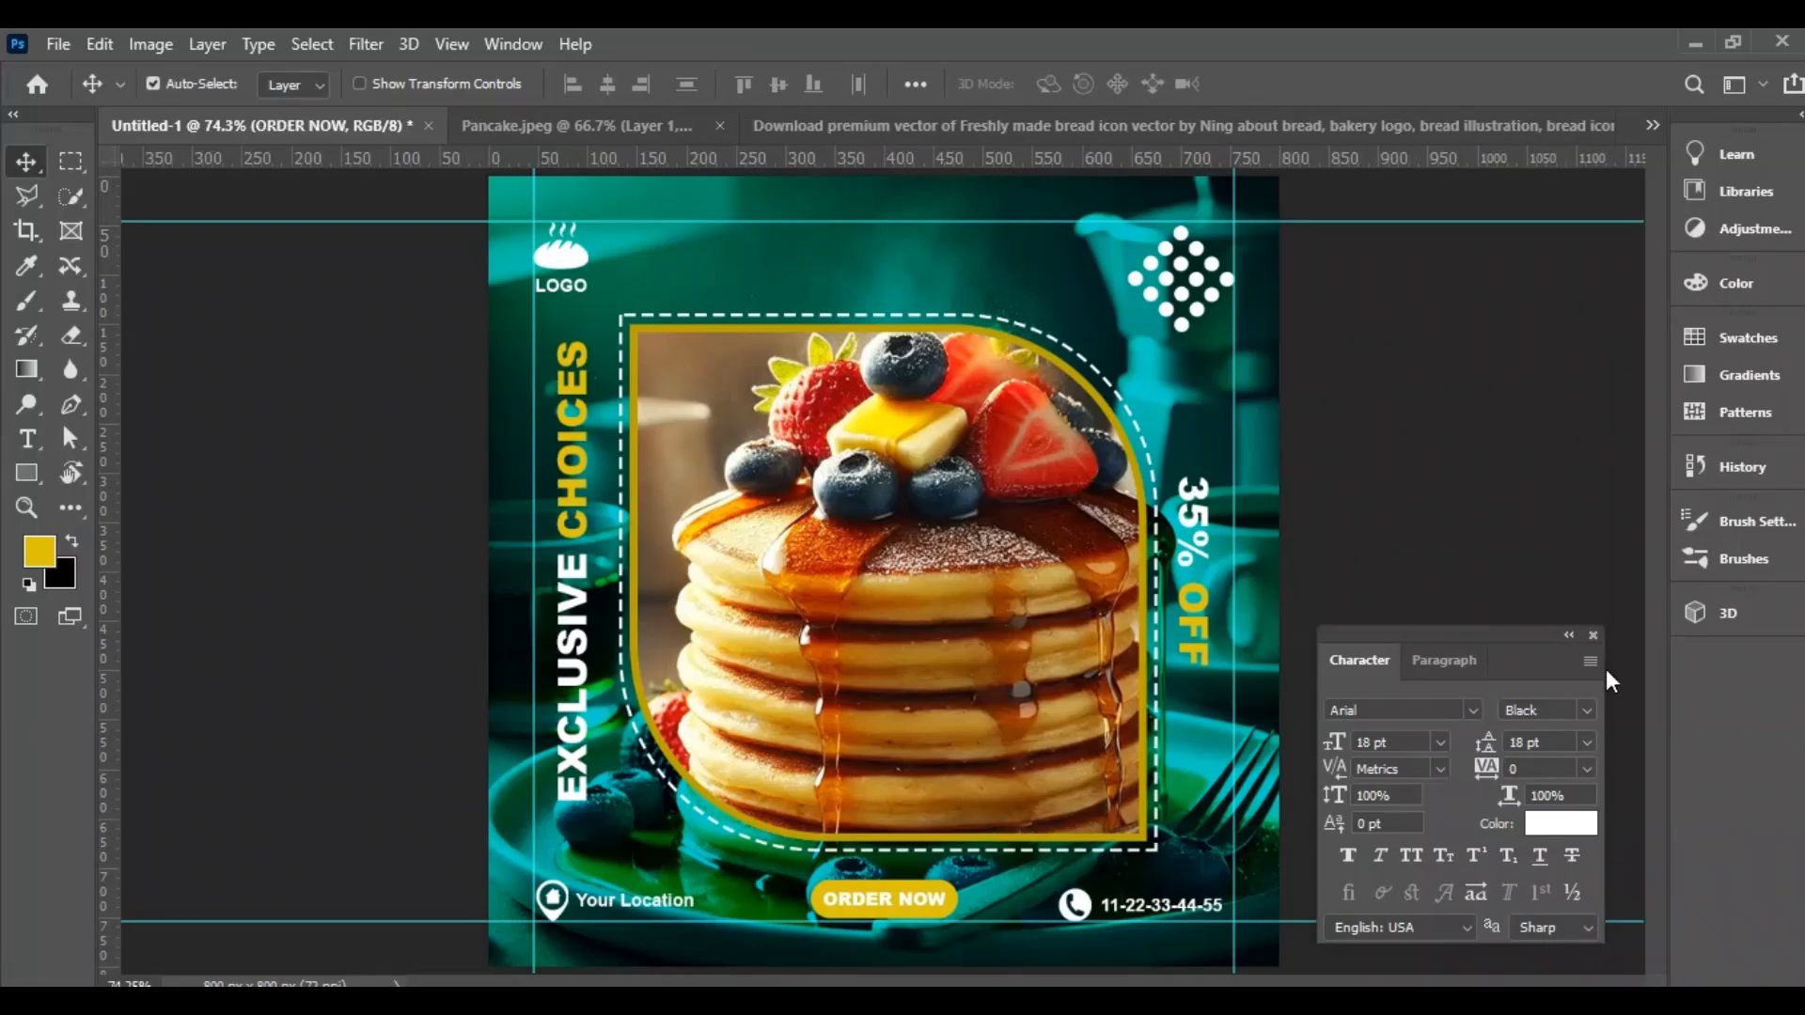
left_click(1592, 635)
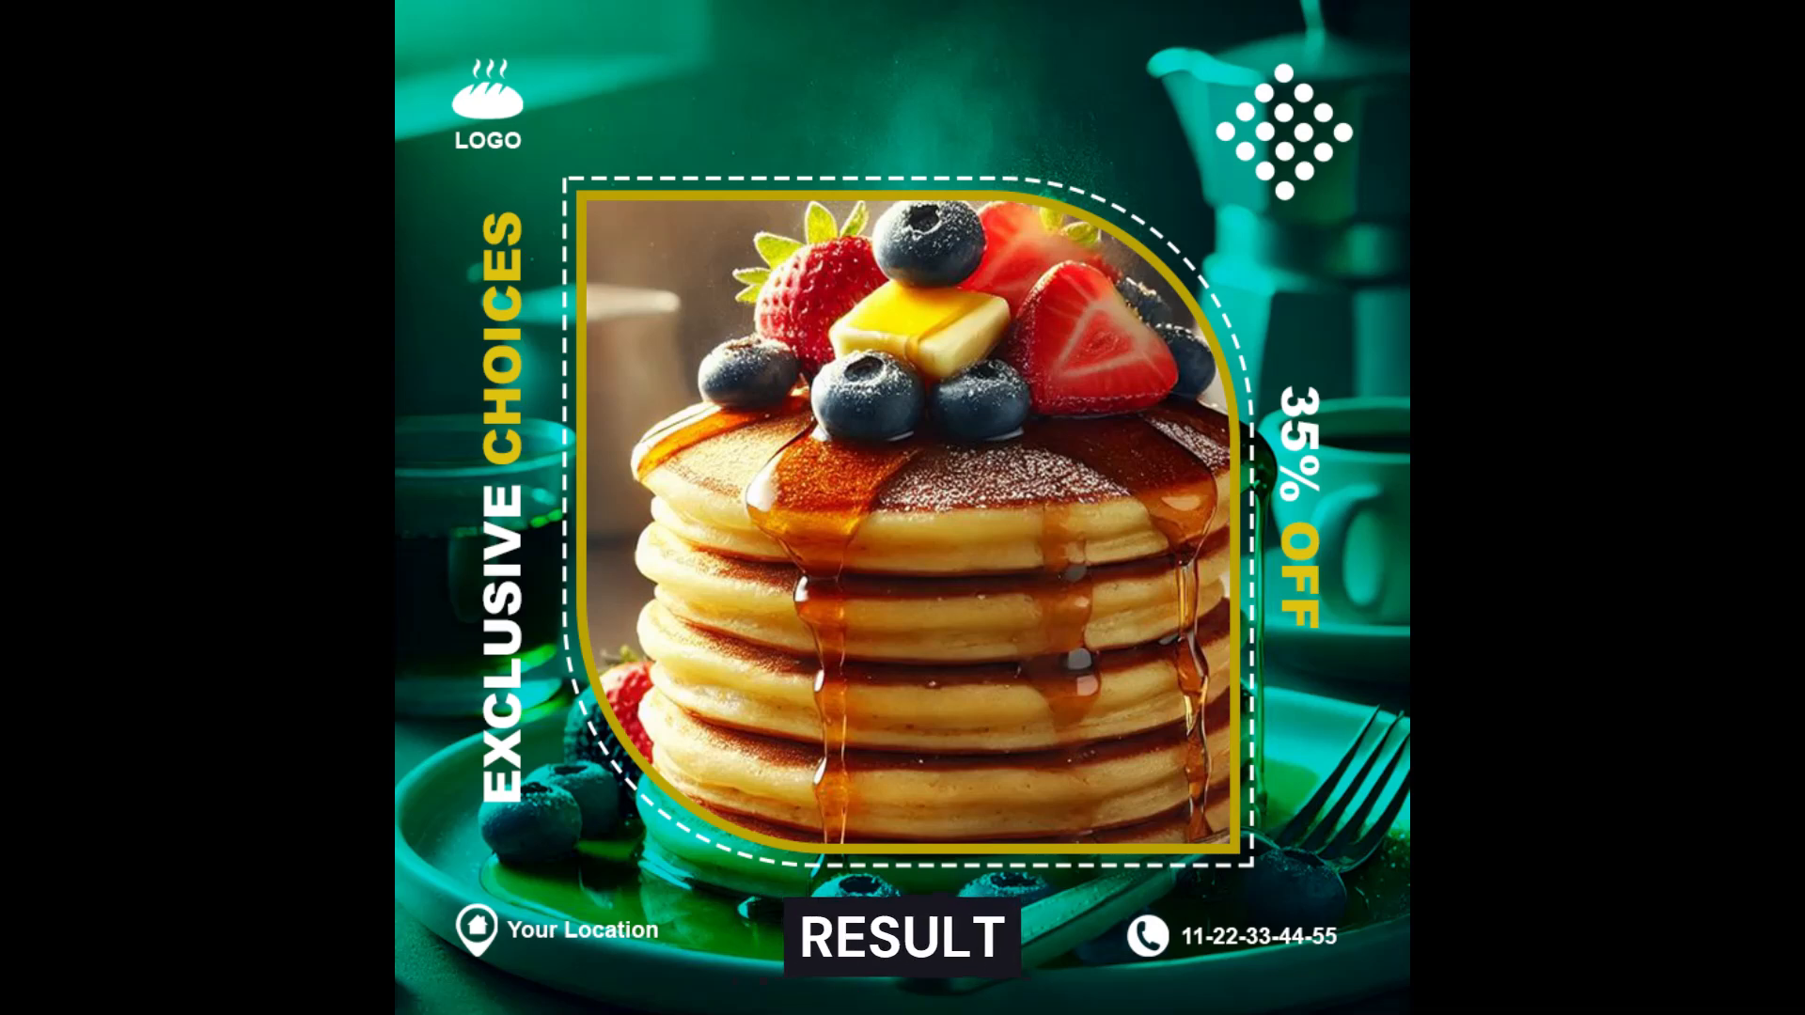